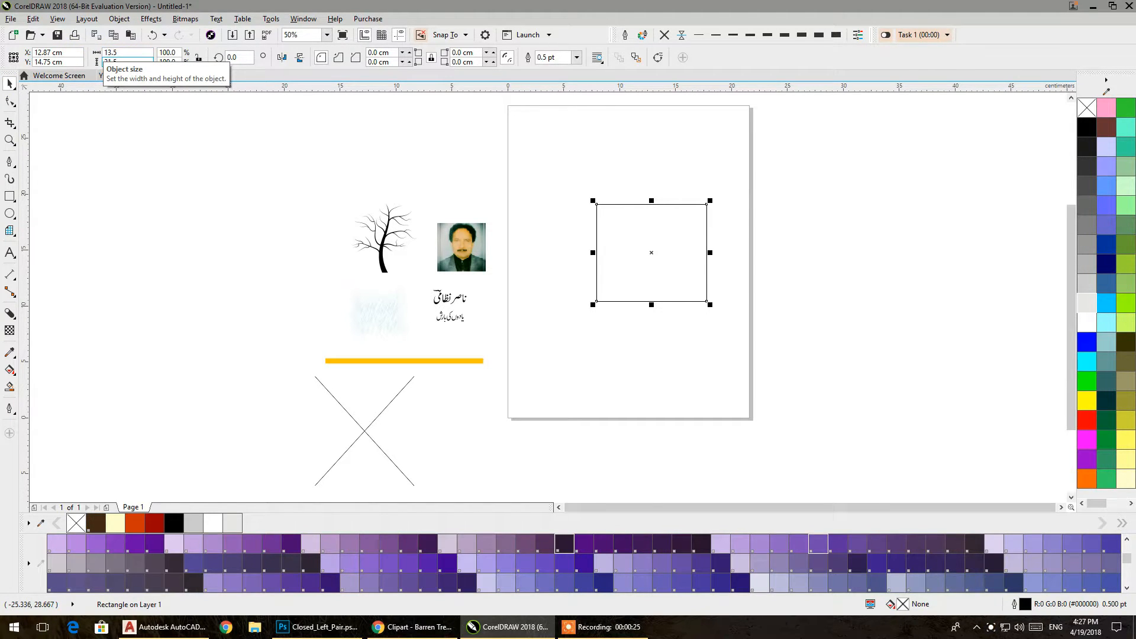
Step: Set the rectangle's size to 13.5 by 21.5 cm and place two duplicates of it beside the page
{"action": "key", "text": "Return"}
{"action": "left_click_drag", "start_coordinate": [657, 283], "coordinate": [1046, 296]}
{"action": "right_click", "coordinate": [1047, 295]}
{"action": "left_click", "coordinate": [943, 289]}
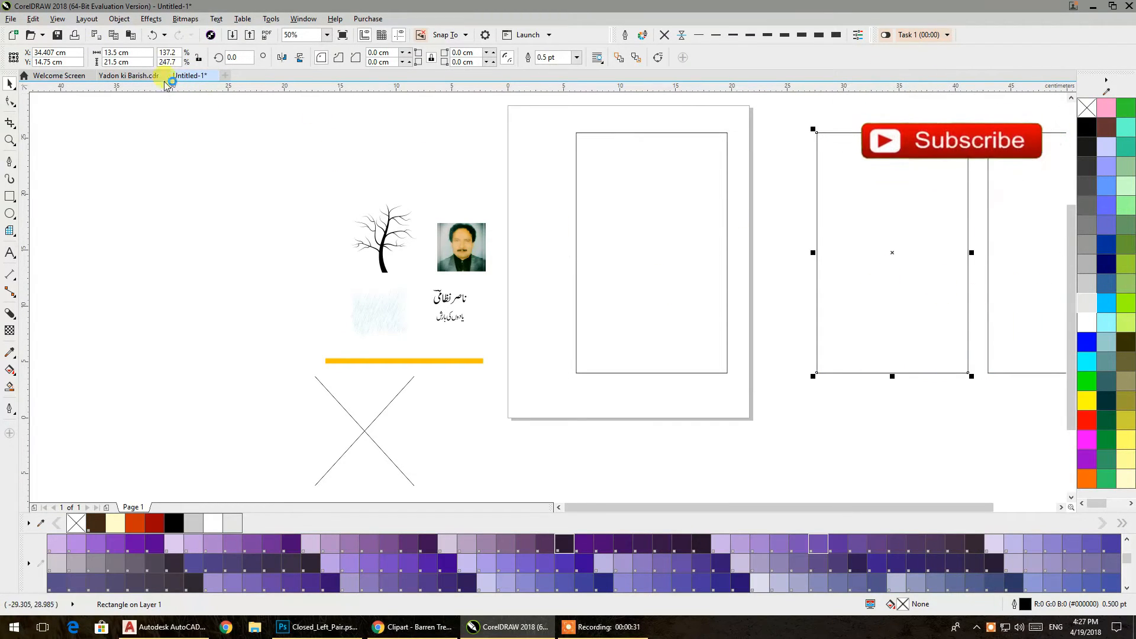
Step: Narrow the middle rectangle to a width of 3.1 cm for the spine
{"action": "left_click", "coordinate": [125, 52]}
{"action": "type", "text": "30"}
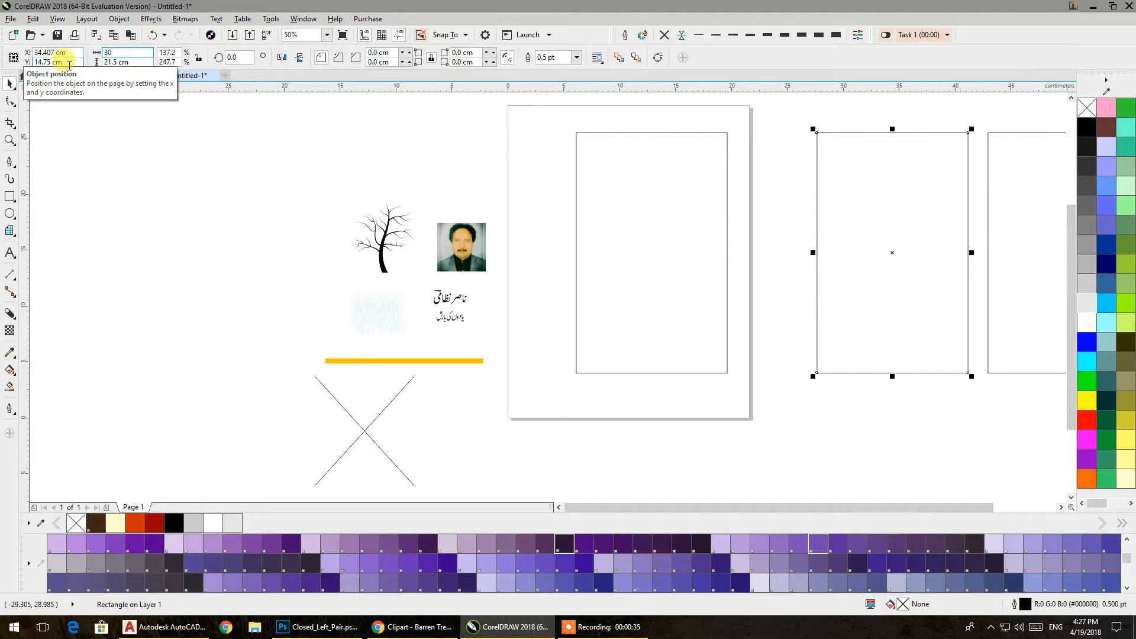
{"action": "key", "text": "Return"}
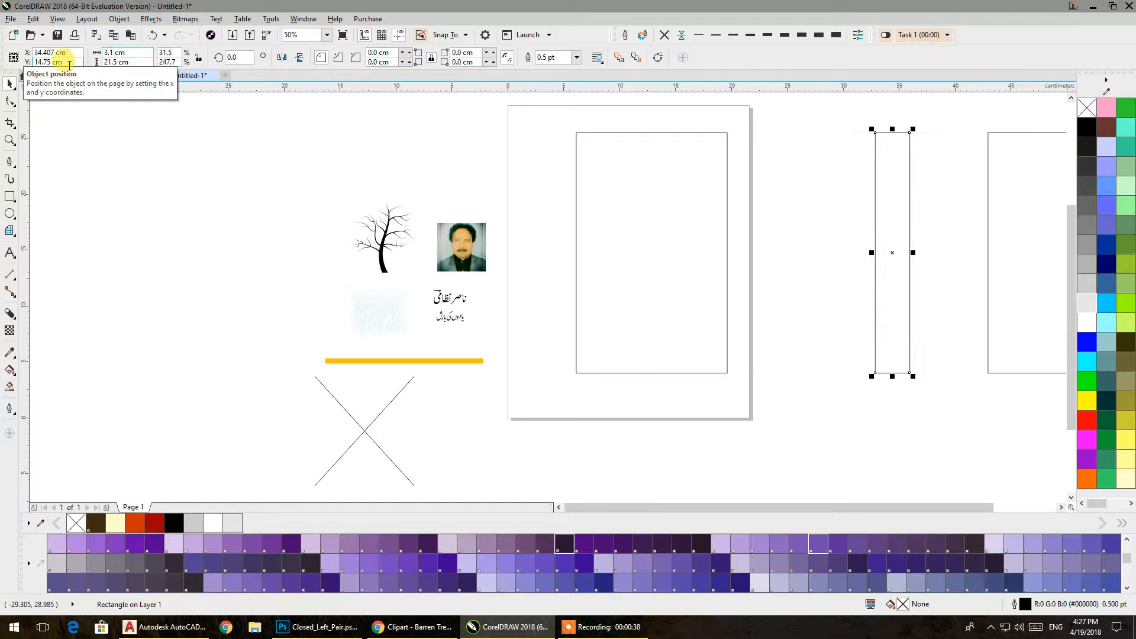
Step: Change the document's page size to the Web Page (960x960) preset
{"action": "left_click", "coordinate": [726, 395]}
{"action": "left_click", "coordinate": [96, 56]}
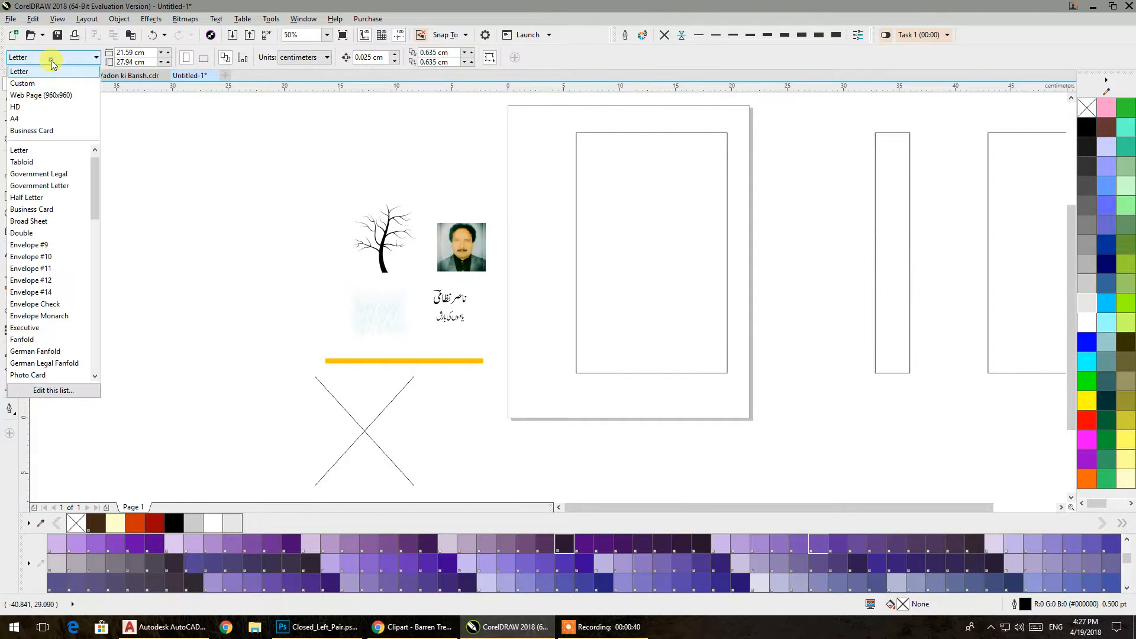
{"action": "left_click", "coordinate": [33, 96]}
{"action": "left_click", "coordinate": [662, 308]}
{"action": "left_click", "coordinate": [662, 393]}
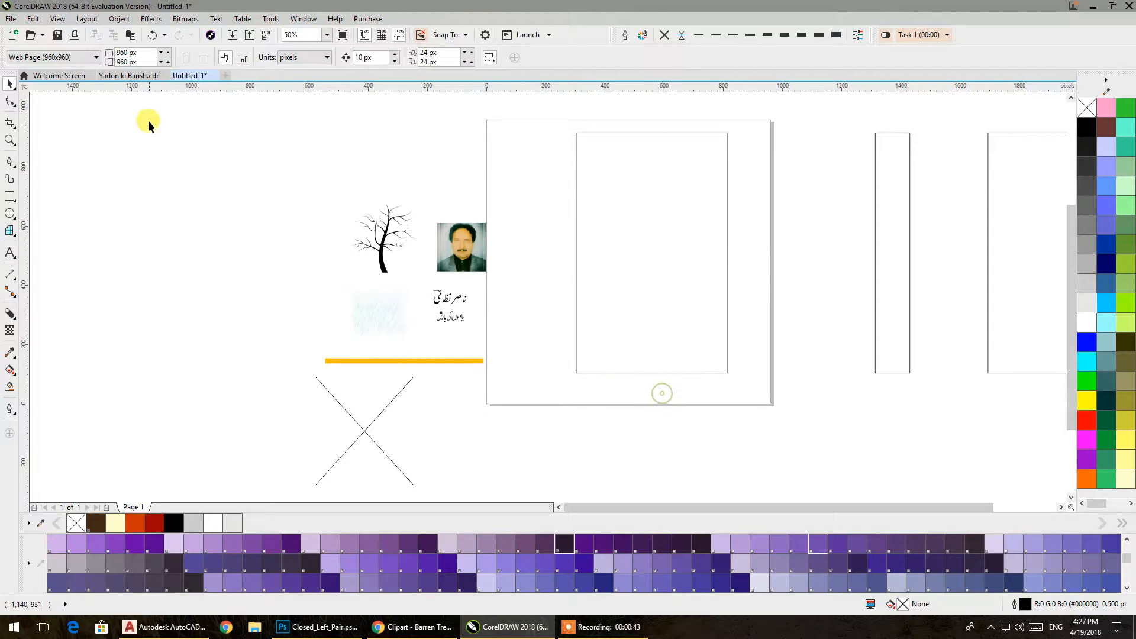
Step: Set the page width to 1200 px
{"action": "type", "text": "14200"}
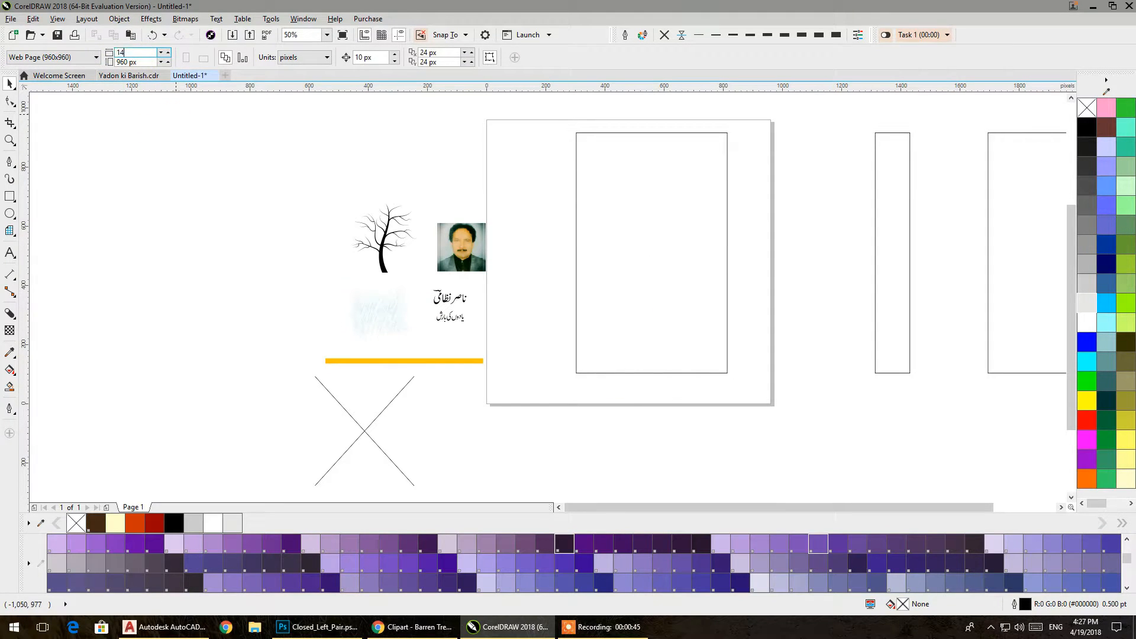
{"action": "key", "text": "Return"}
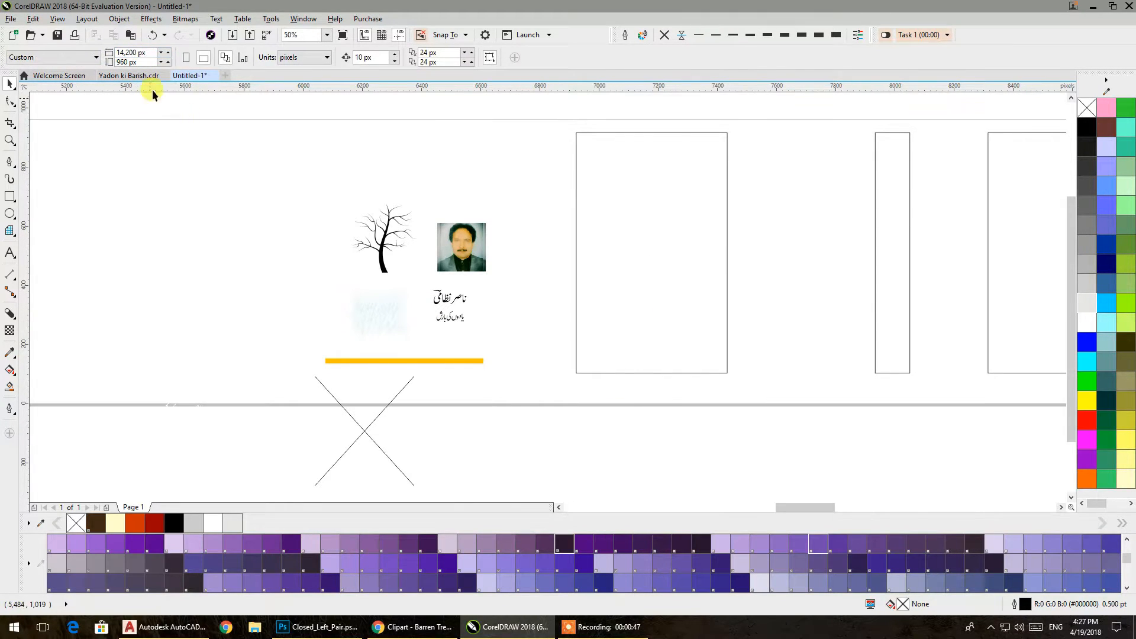
{"action": "left_click", "coordinate": [151, 52]}
{"action": "type", "text": "1200"}
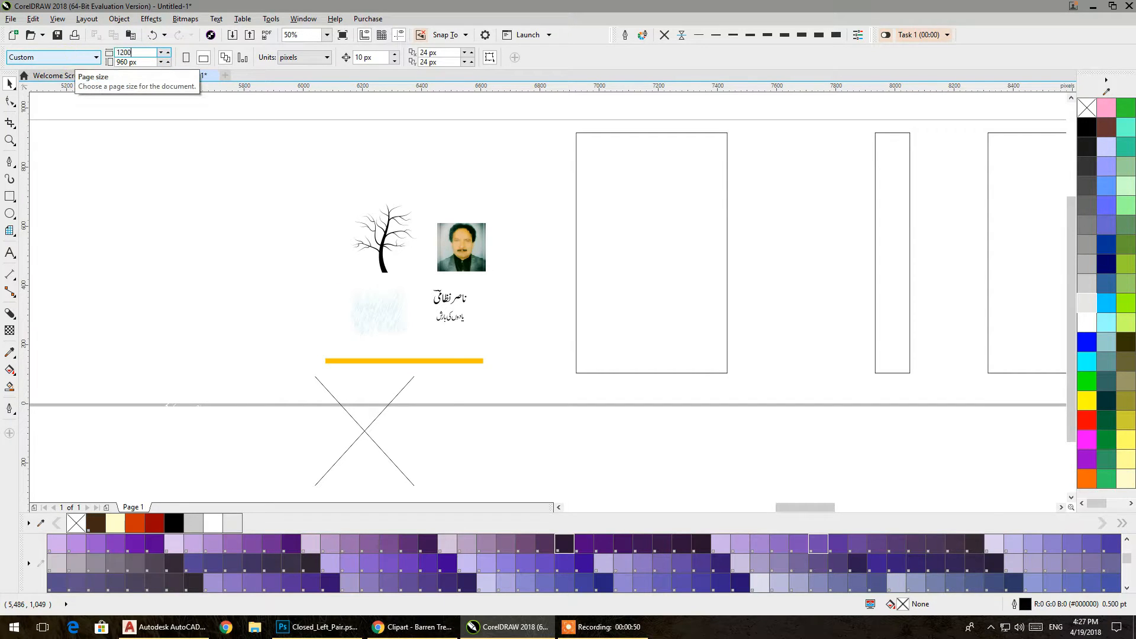
{"action": "key", "text": "Return"}
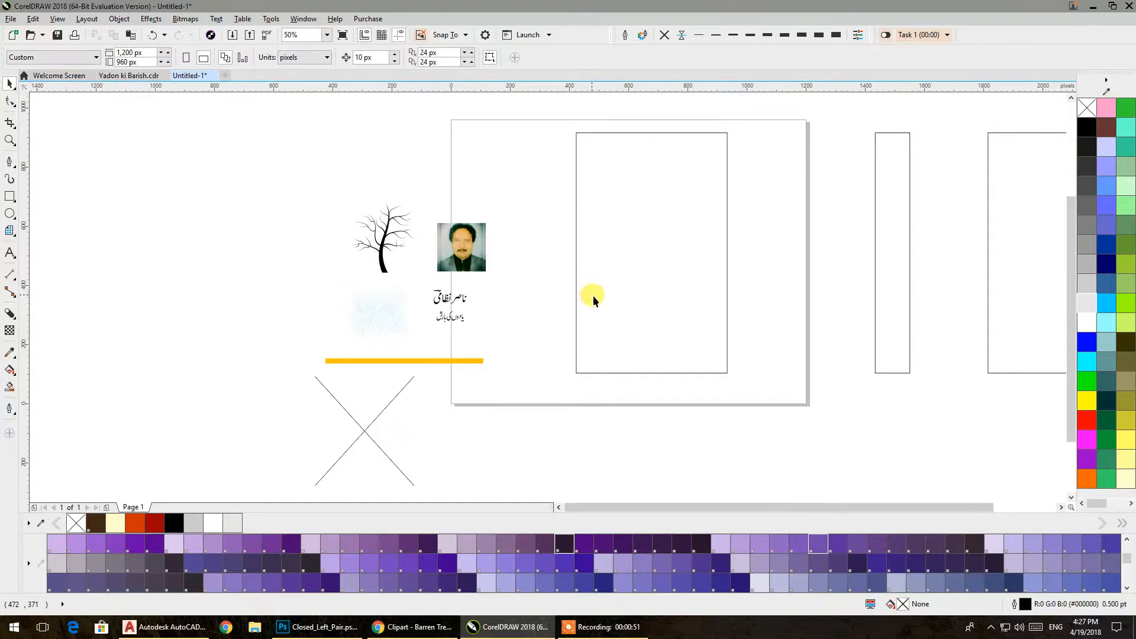
Step: Move the tree, portrait, texts and orange bar clear of the page and delete the two crossed lines
{"action": "left_click_drag", "start_coordinate": [389, 383], "coordinate": [314, 439]}
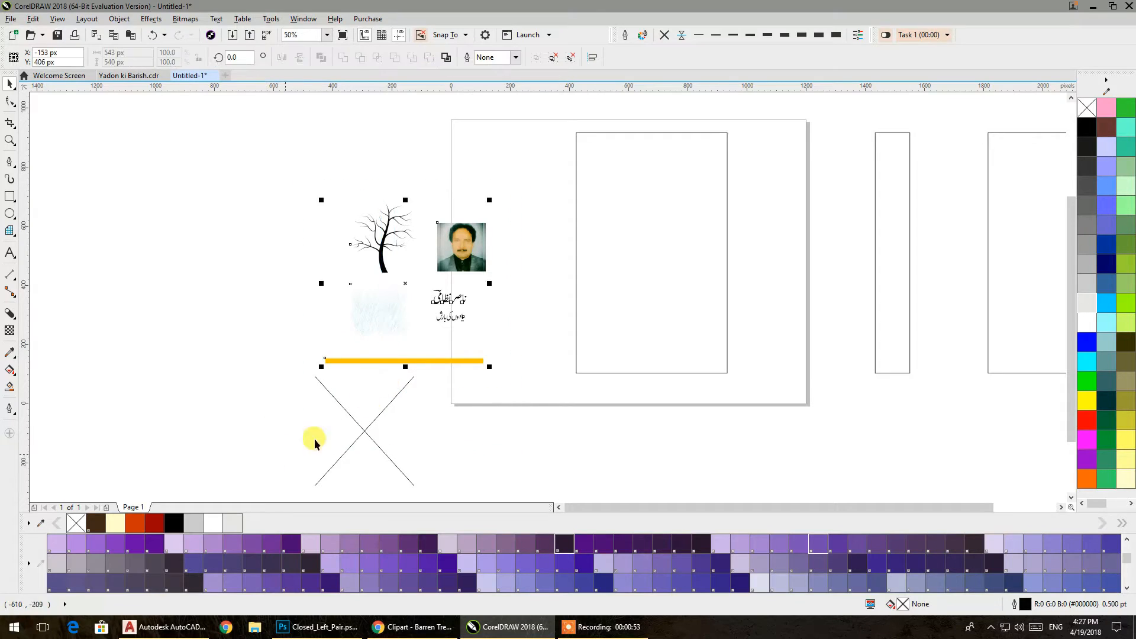
{"action": "left_click_drag", "start_coordinate": [403, 317], "coordinate": [274, 295]}
{"action": "left_click_drag", "start_coordinate": [334, 396], "coordinate": [138, 413]}
{"action": "left_click", "coordinate": [361, 407]}
{"action": "key", "text": "Delete"}
Step: Arrange the three rectangles side by side on the page, with the narrow one between the two wide ones
{"action": "left_click_drag", "start_coordinate": [323, 303], "coordinate": [379, 331]}
{"action": "left_click_drag", "start_coordinate": [658, 337], "coordinate": [546, 334]}
{"action": "left_click_drag", "start_coordinate": [941, 341], "coordinate": [699, 349]}
{"action": "left_click_drag", "start_coordinate": [1055, 308], "coordinate": [740, 316]}
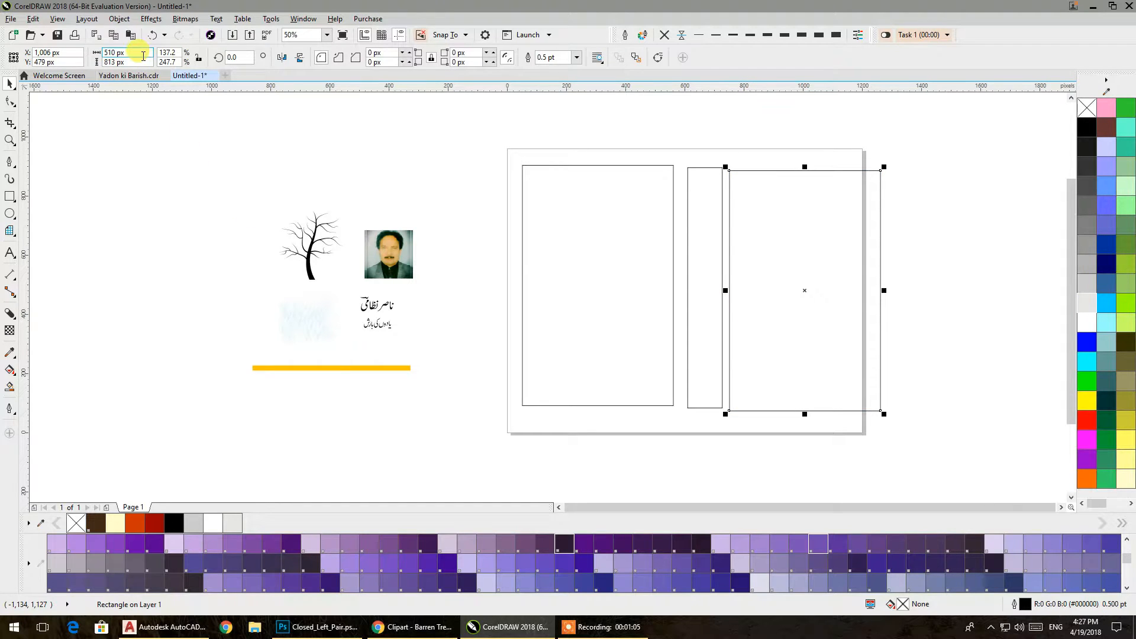
Step: Widen the page to 1400 px
{"action": "left_click", "coordinate": [157, 119]}
{"action": "triple_click", "coordinate": [150, 52]}
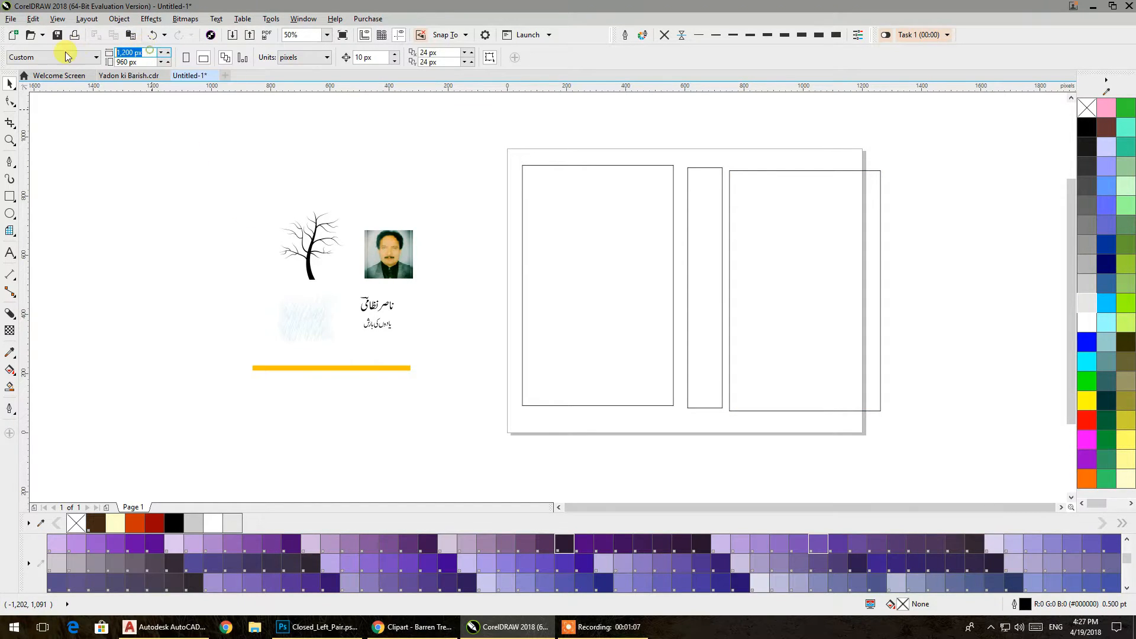
{"action": "type", "text": "1,4"}
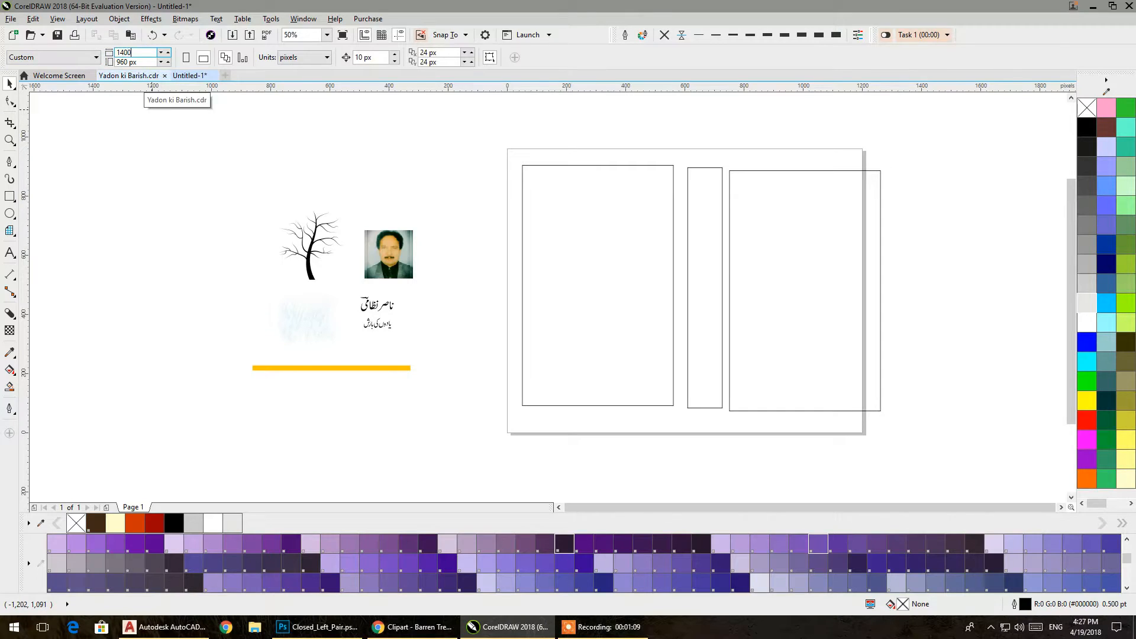
{"action": "type", "text": "00"}
{"action": "key", "text": "Return"}
Step: Align the tops of the three rectangles and distribute them evenly in the horizontal direction
{"action": "left_click_drag", "start_coordinate": [481, 138], "coordinate": [935, 442]}
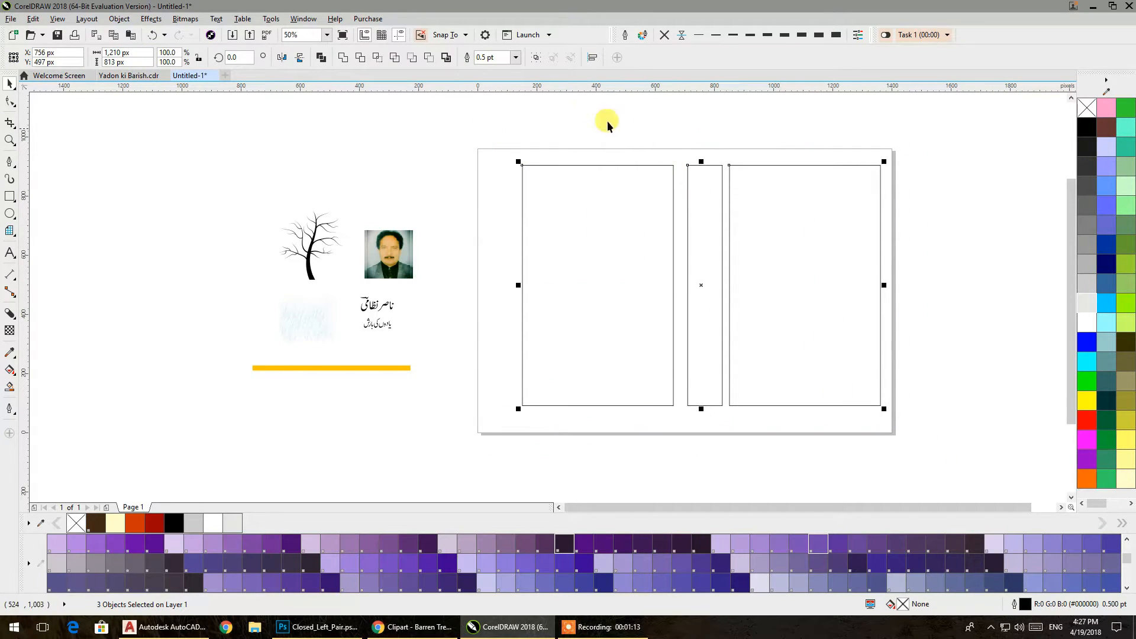
{"action": "left_click", "coordinate": [593, 58]}
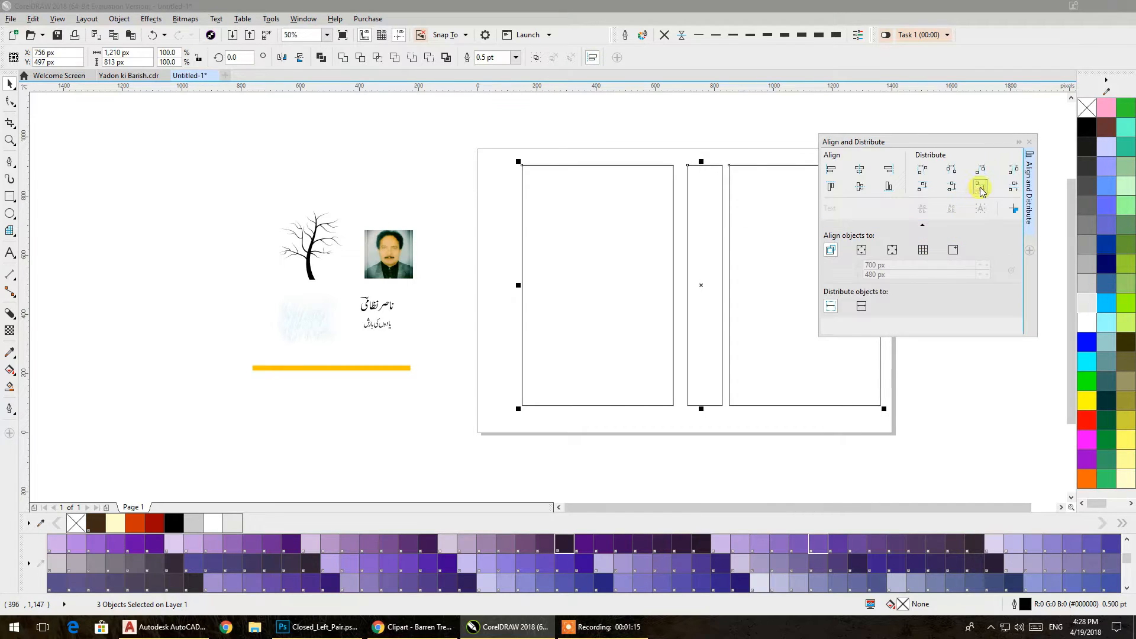
{"action": "left_click", "coordinate": [975, 187]}
{"action": "left_click", "coordinate": [952, 171]}
{"action": "left_click", "coordinate": [1030, 143]}
{"action": "left_click", "coordinate": [977, 131]}
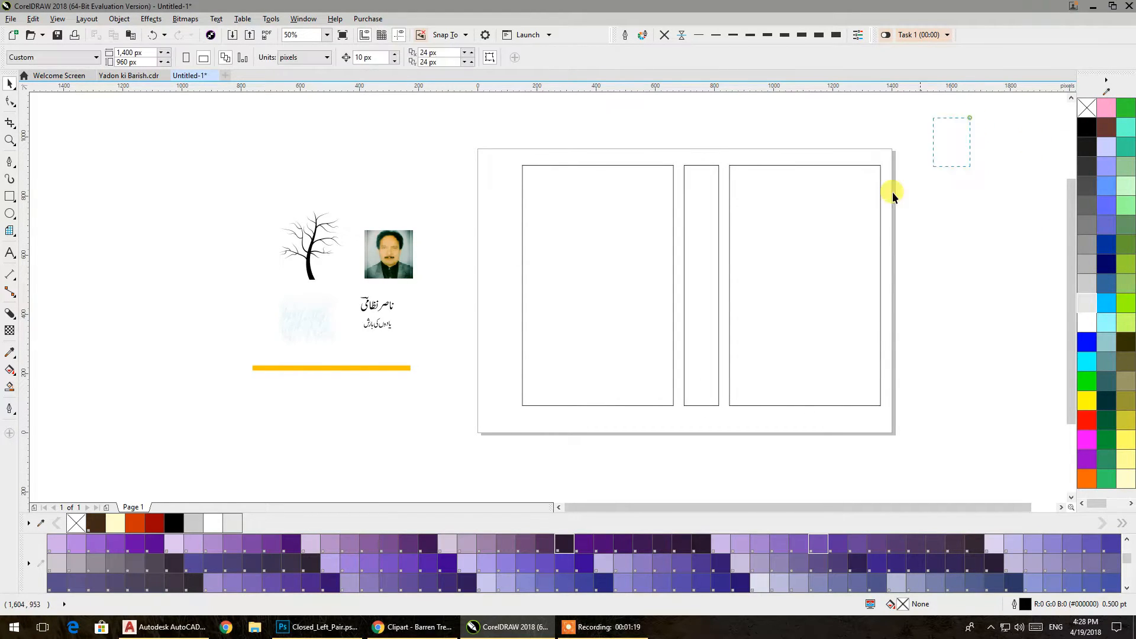
Step: Group the three rectangles and center the group on the page
{"action": "left_click_drag", "start_coordinate": [511, 399], "coordinate": [489, 431]}
{"action": "key", "text": "ctrl+g"}
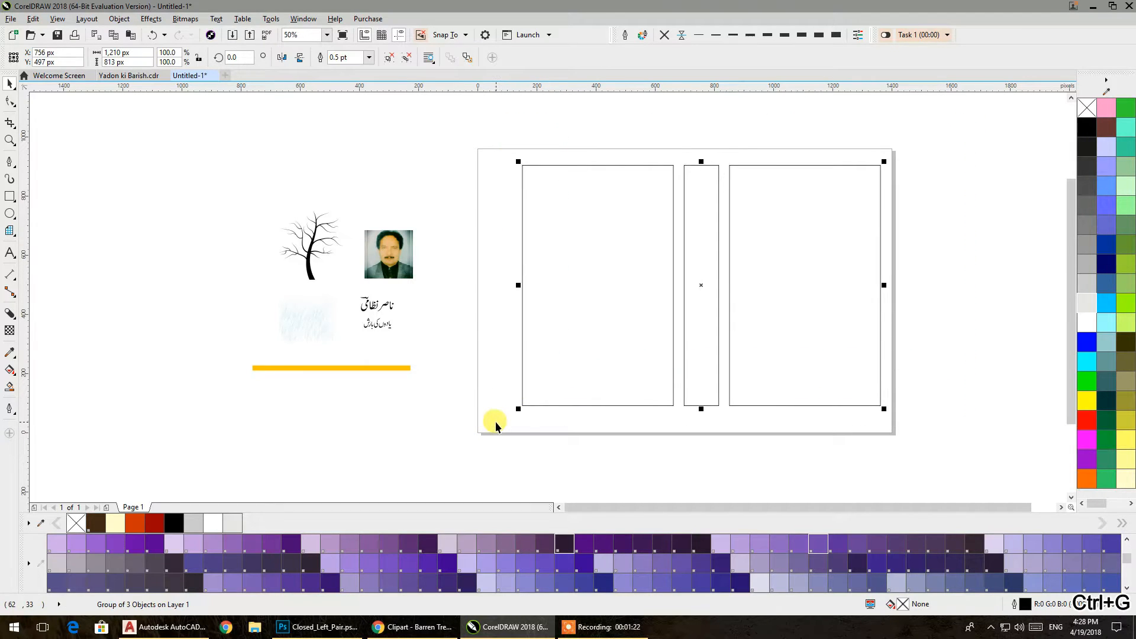
{"action": "key", "text": "p"}
{"action": "left_click", "coordinate": [913, 340]}
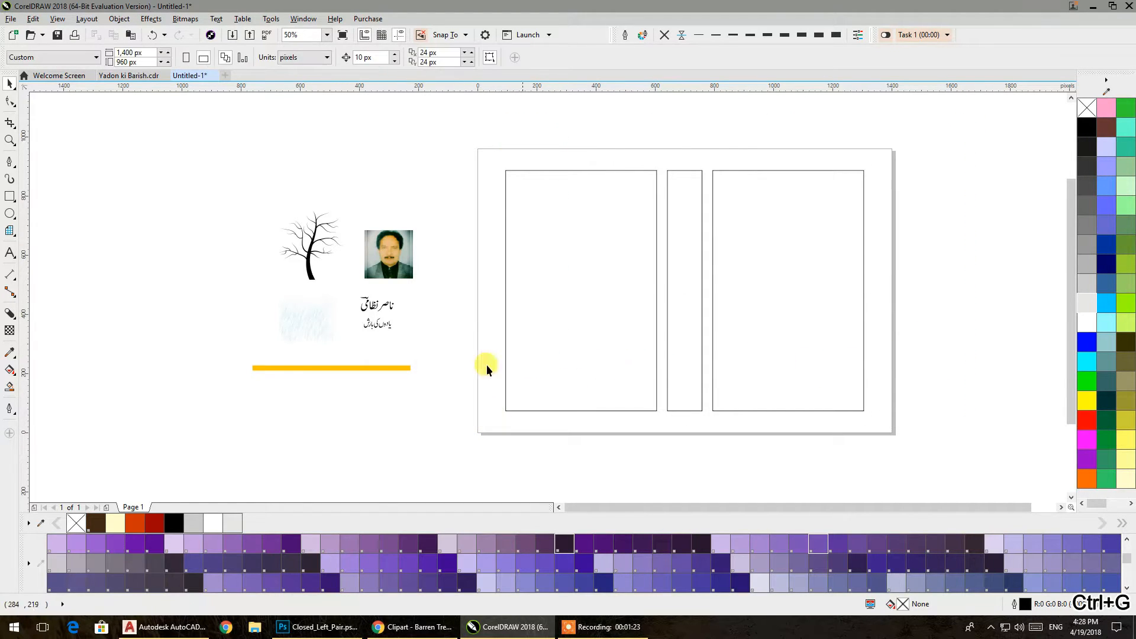
Step: Fill the grouped rectangles with Brick Red (#CC3300) and remove their outline
{"action": "left_click", "coordinate": [508, 279]}
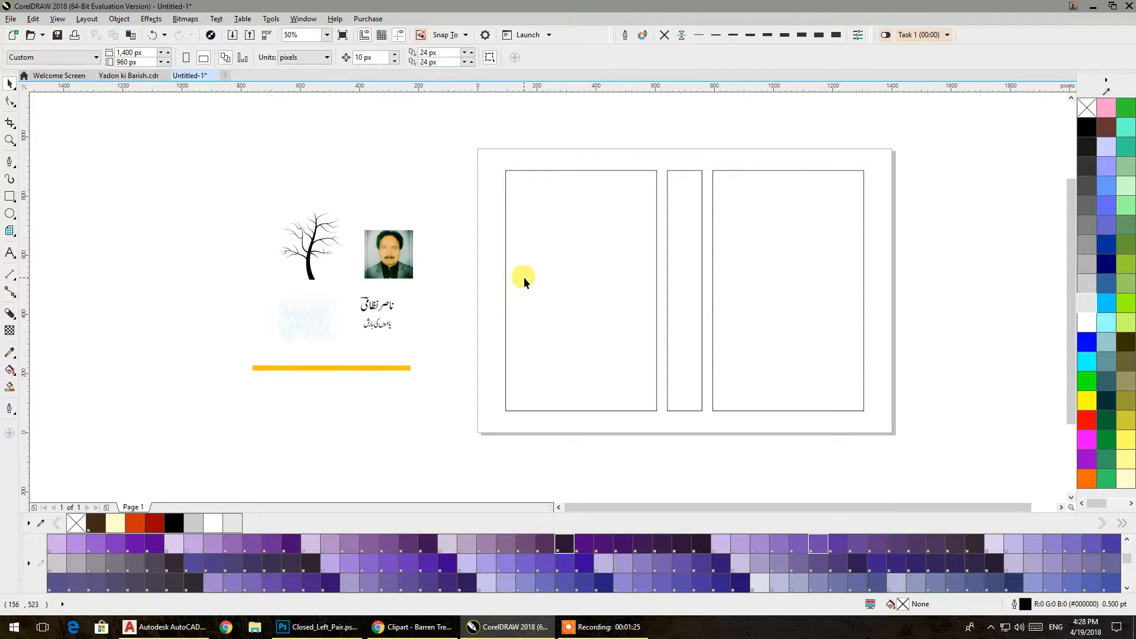
{"action": "left_click", "coordinate": [446, 274]}
{"action": "left_click", "coordinate": [511, 270]}
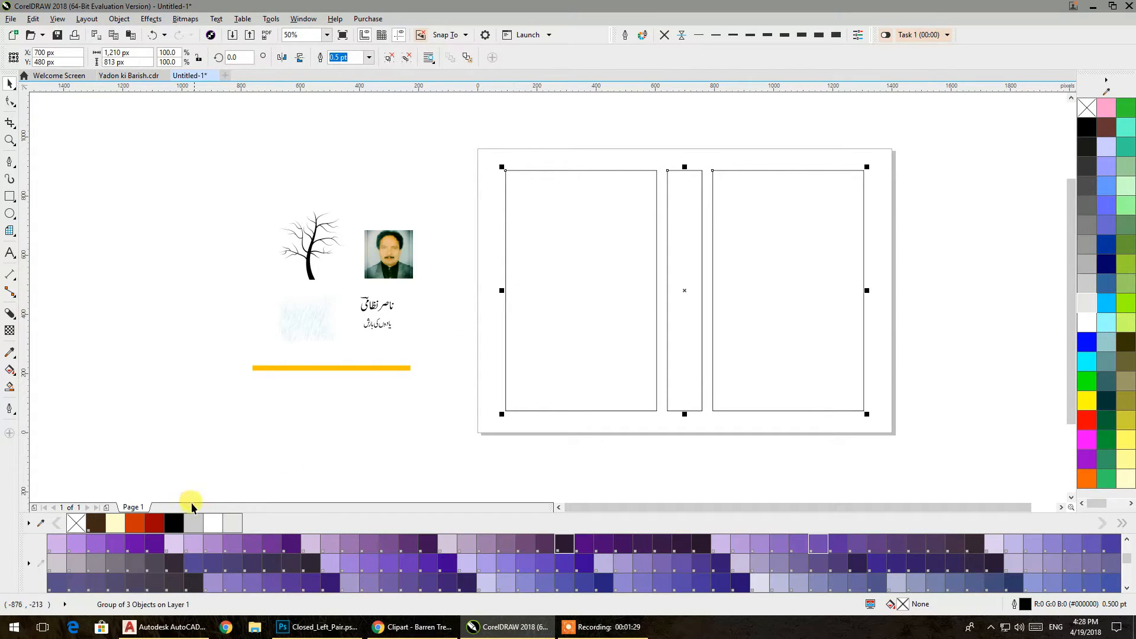
{"action": "left_click", "coordinate": [136, 524]}
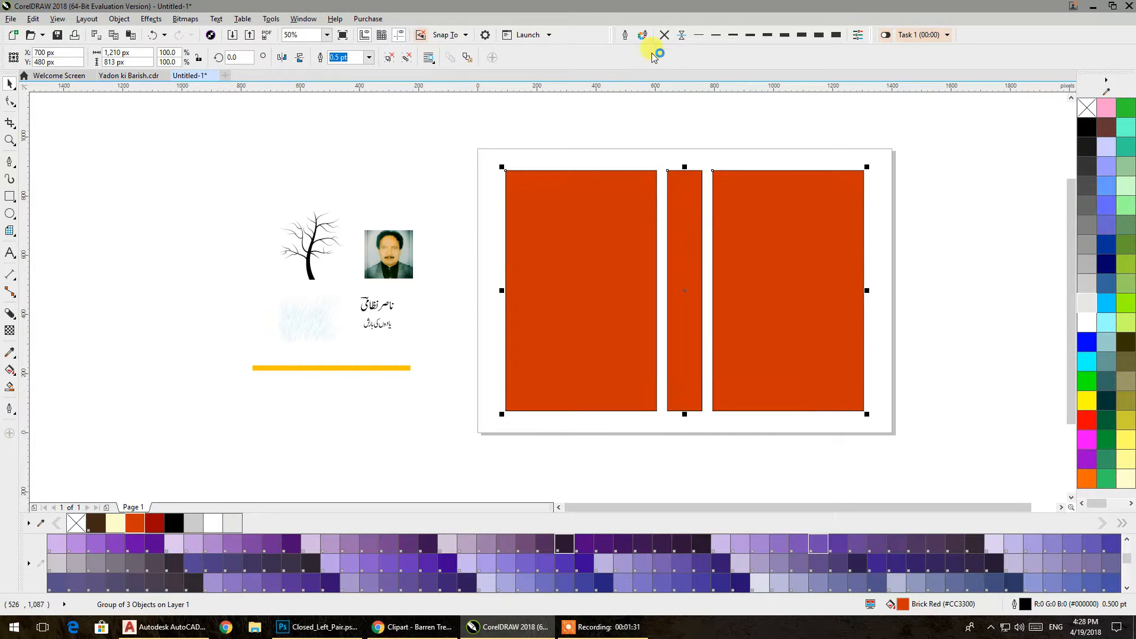
{"action": "left_click", "coordinate": [666, 37]}
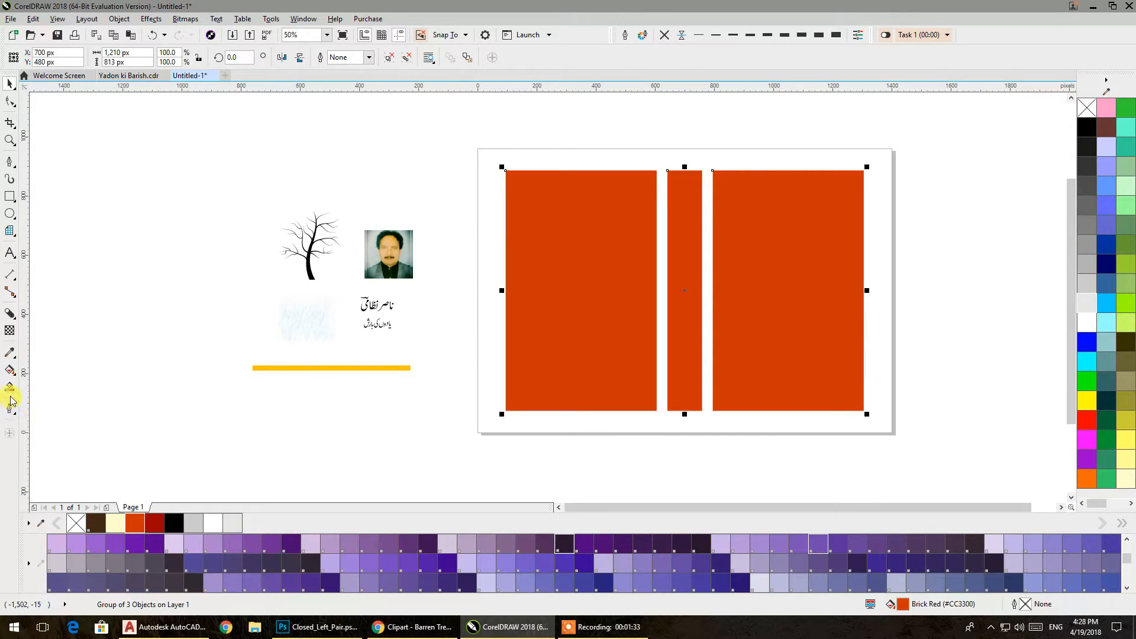
Step: Apply a vertical linear fountain fill to the grouped rectangles, from brick red at the base to pale yellow at the top
{"action": "left_click", "coordinate": [9, 370]}
{"action": "left_click_drag", "start_coordinate": [875, 97], "coordinate": [516, 456]}
{"action": "left_click_drag", "start_coordinate": [116, 521], "coordinate": [516, 447]}
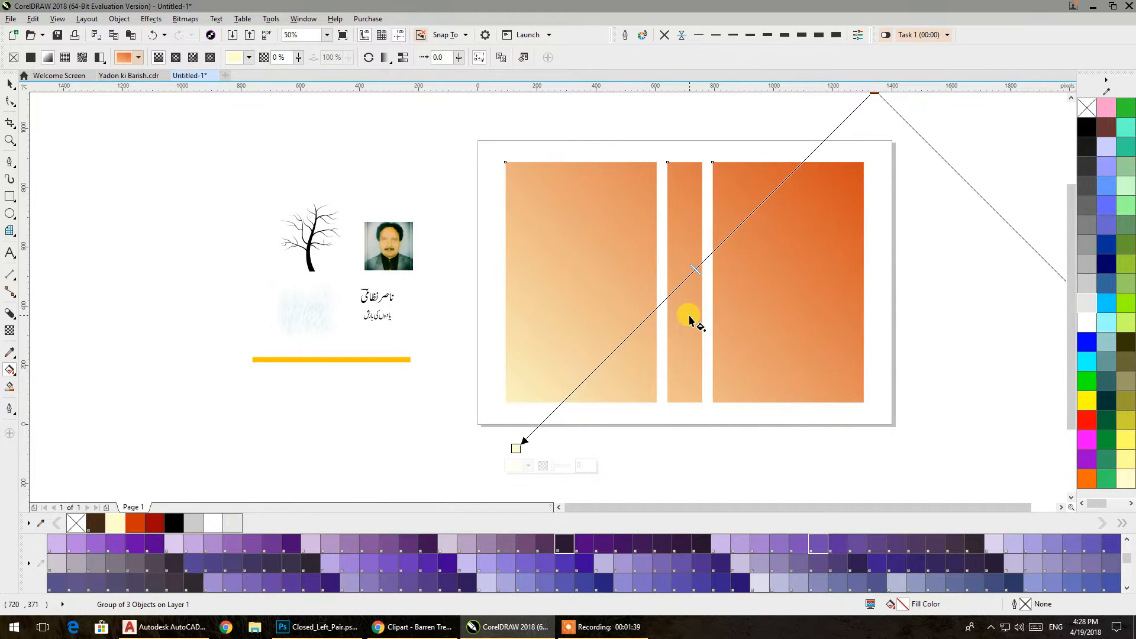
{"action": "left_click_drag", "start_coordinate": [684, 317], "coordinate": [662, 343]}
{"action": "left_click_drag", "start_coordinate": [613, 476], "coordinate": [833, 96]}
{"action": "left_click_drag", "start_coordinate": [689, 491], "coordinate": [690, 97]}
{"action": "left_click", "coordinate": [9, 83]}
{"action": "left_click", "coordinate": [202, 215]}
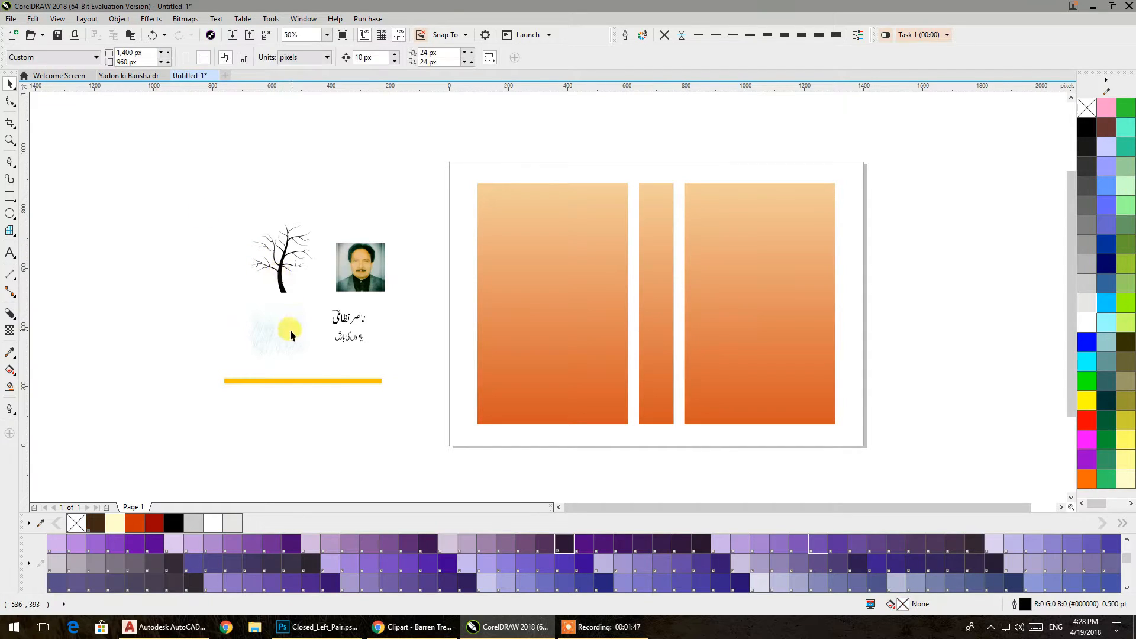
Step: Stretch the orange bar to about 1,297 px wide and move it below the other artwork
{"action": "left_click", "coordinate": [316, 378]}
{"action": "left_click_drag", "start_coordinate": [383, 381], "coordinate": [611, 381]}
{"action": "left_click_drag", "start_coordinate": [363, 381], "coordinate": [270, 424]}
Step: Convert the orange bar's fill from the Pantone swatch to the RGB model, using #FFC100
{"action": "double_click", "coordinate": [903, 604]}
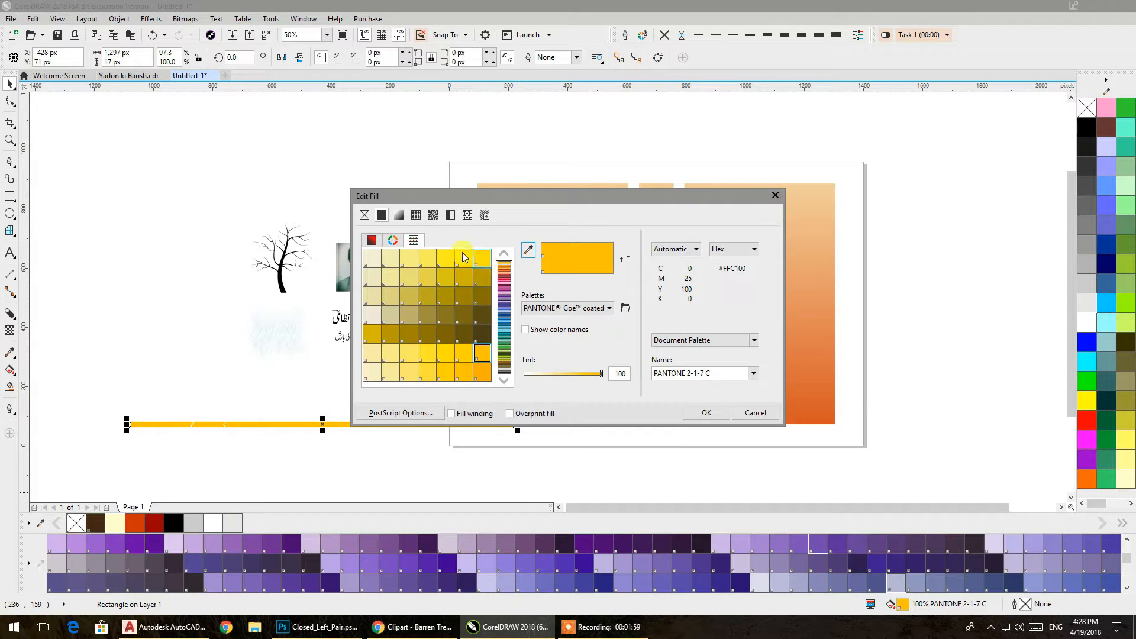
{"action": "left_click", "coordinate": [392, 239]}
{"action": "left_click", "coordinate": [371, 239]}
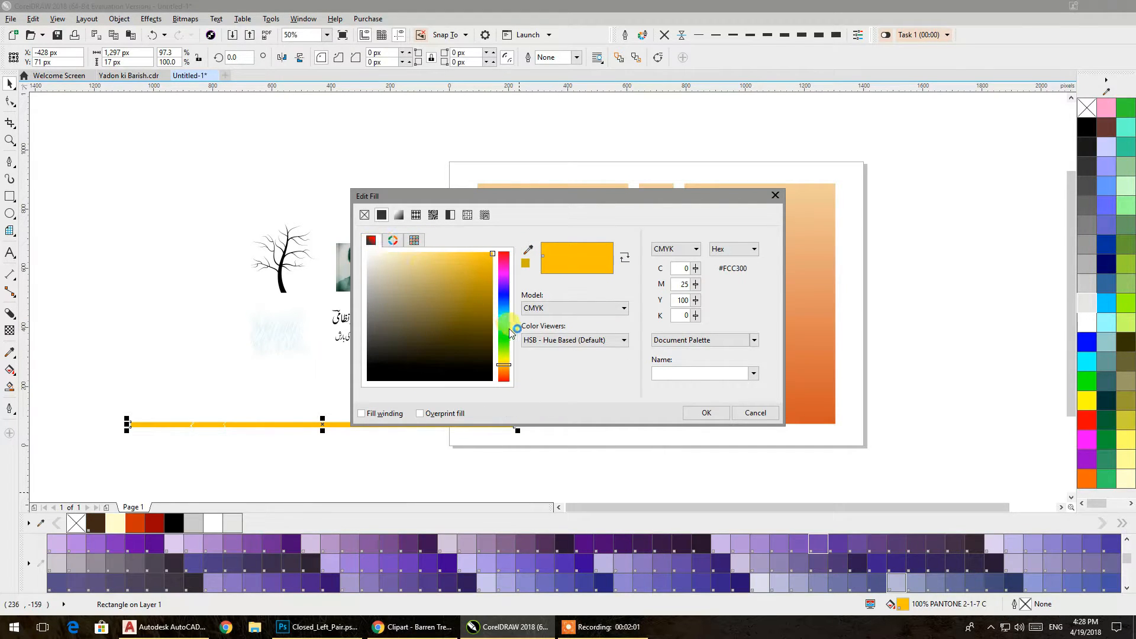
{"action": "left_click", "coordinate": [549, 309]}
{"action": "left_click", "coordinate": [542, 334]}
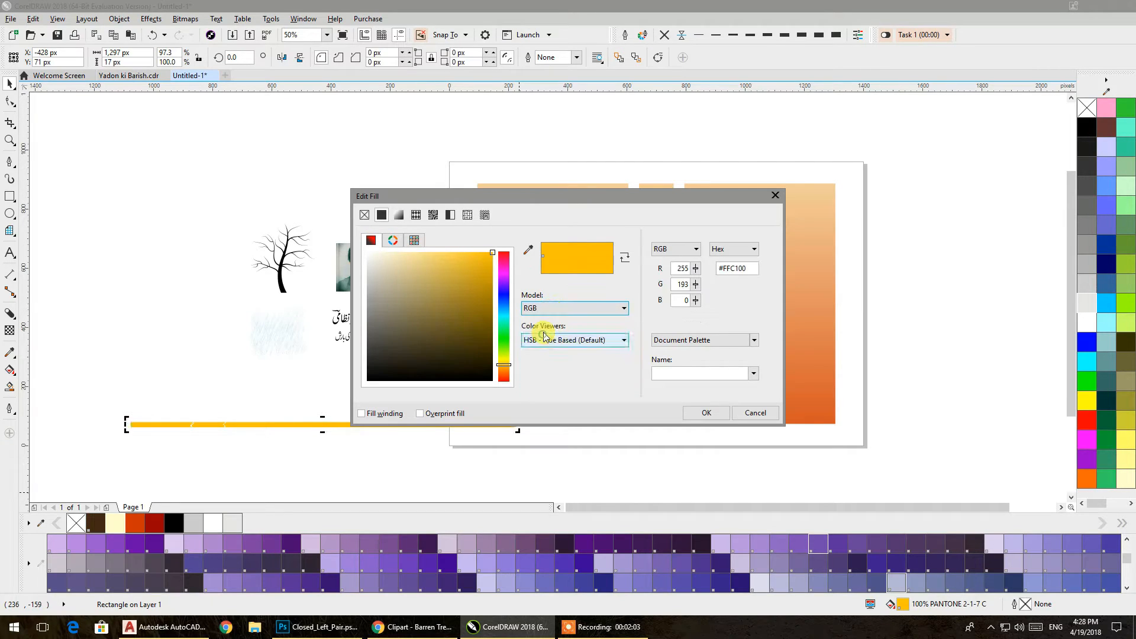
{"action": "left_click", "coordinate": [739, 270]}
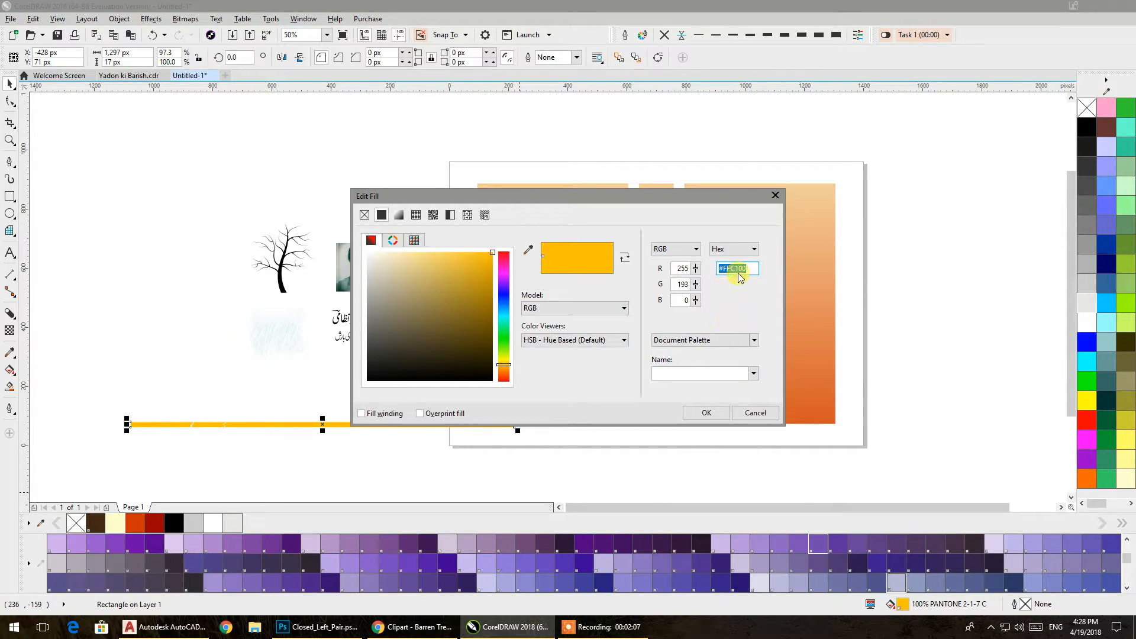
{"action": "left_click", "coordinate": [705, 412]}
Step: Delete the old orange bar
{"action": "left_click", "coordinate": [366, 442]}
{"action": "left_click", "coordinate": [367, 424]}
{"action": "left_click_drag", "start_coordinate": [367, 423], "coordinate": [312, 428]}
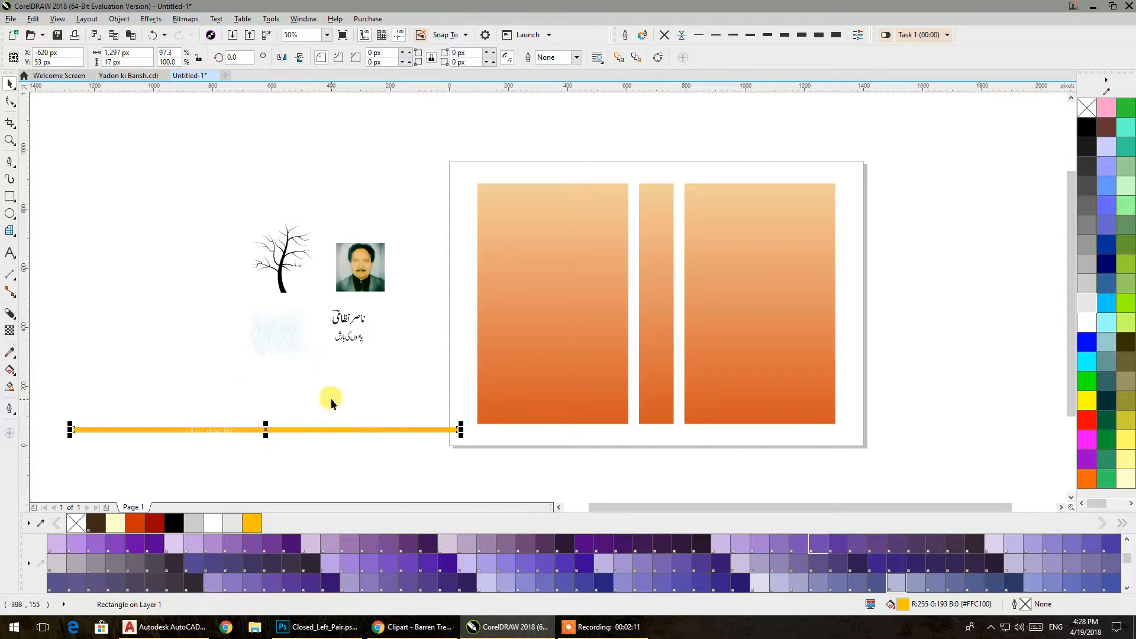
{"action": "key", "text": "Delete"}
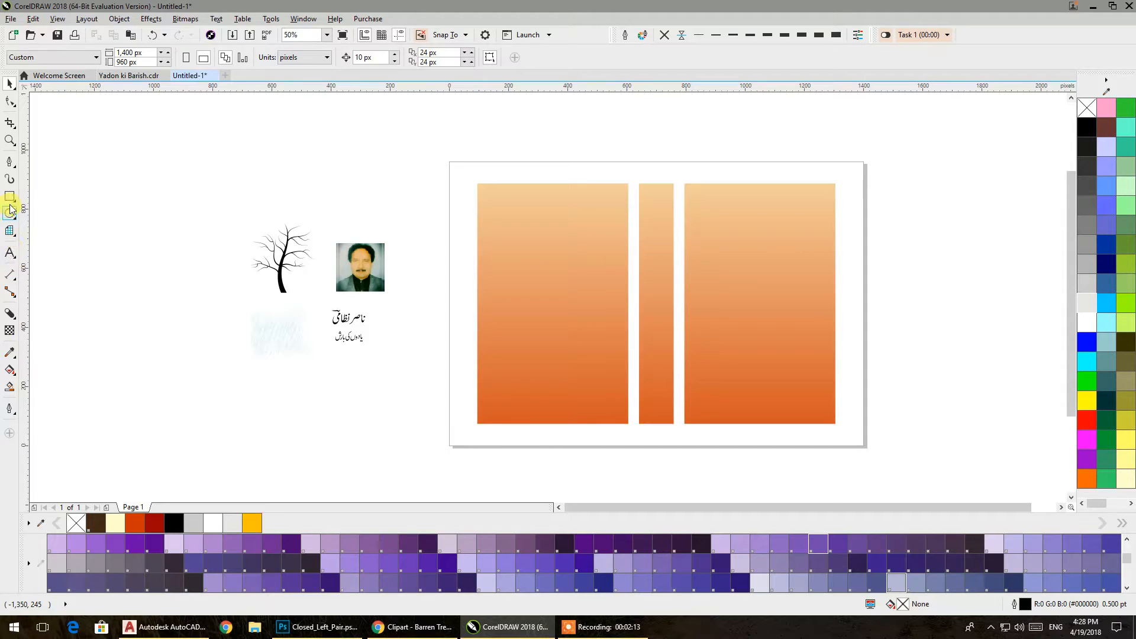
Step: Draw a thin horizontal bar about 2,238 px wide across the lower part of the covers, filled #FFC100 without an outline
{"action": "left_click_drag", "start_coordinate": [168, 406], "coordinate": [830, 412]}
{"action": "left_click", "coordinate": [10, 86]}
{"action": "left_click", "coordinate": [252, 523]}
{"action": "left_click", "coordinate": [681, 34]}
{"action": "left_click", "coordinate": [363, 448]}
Step: Thicken the new horizontal bar to a height of about 18 px
{"action": "scroll", "coordinate": [452, 413], "scroll_direction": "up", "scroll_amount": 3}
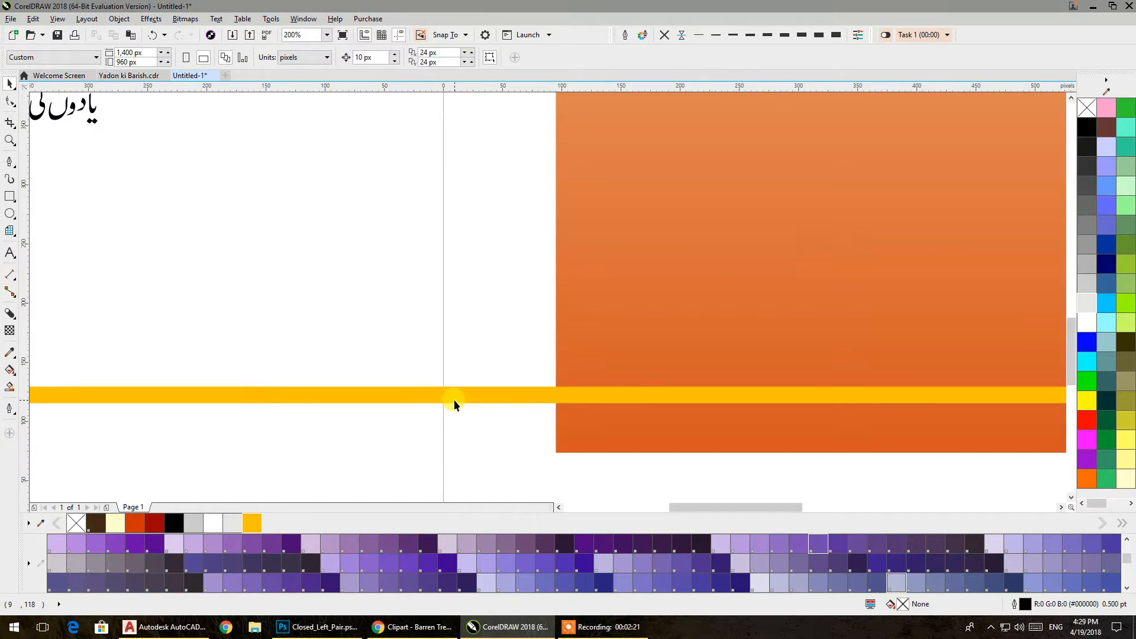
{"action": "left_click", "coordinate": [454, 401]}
{"action": "mouse_move", "coordinate": [640, 407]}
{"action": "left_mouse_down"}
{"action": "mouse_move", "coordinate": [641, 433]}
{"action": "mouse_move", "coordinate": [637, 410]}
{"action": "left_mouse_up"}
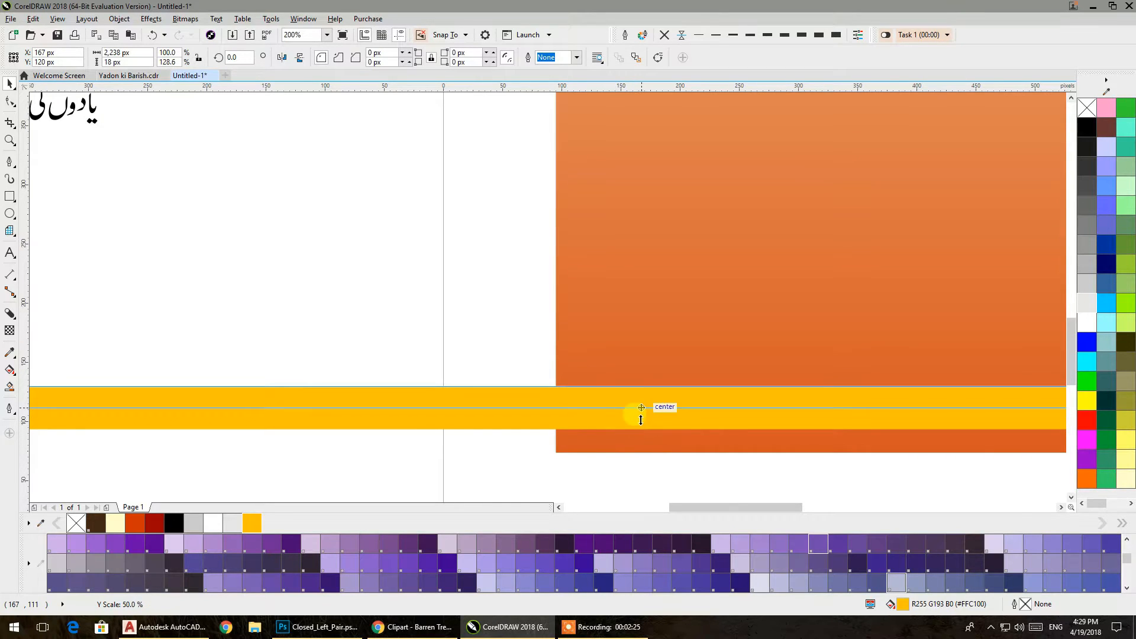
{"action": "scroll", "coordinate": [637, 409], "scroll_direction": "down", "scroll_amount": 3}
Step: Move the bar just below the page and shorten it to about 1,511 px, spanning slightly beyond both page edges
{"action": "left_click_drag", "start_coordinate": [445, 408], "coordinate": [561, 459]}
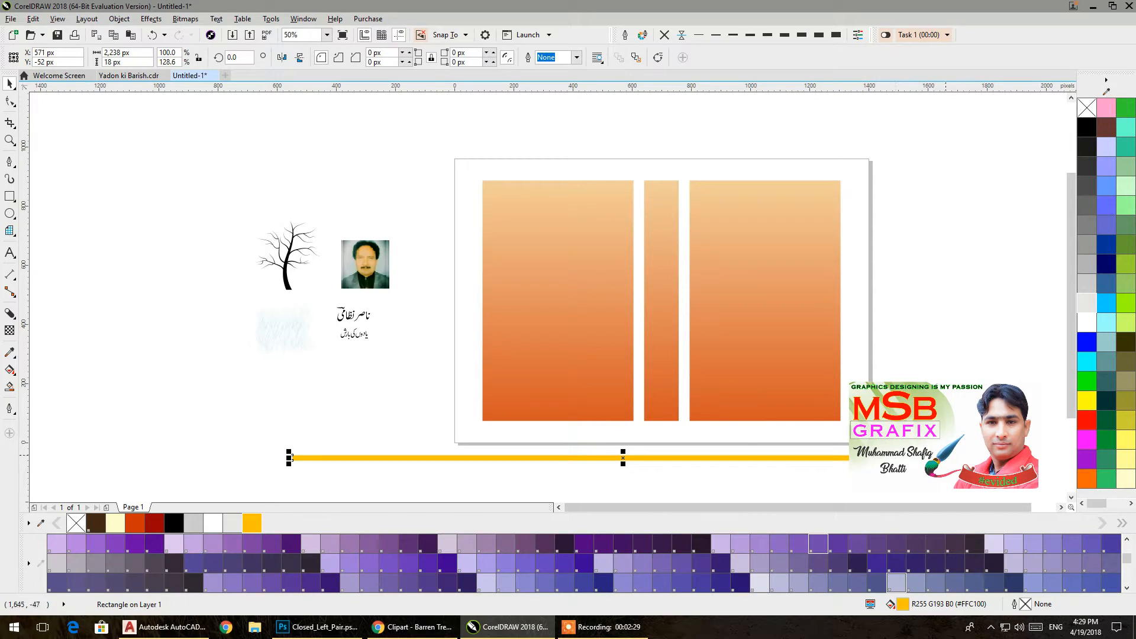
{"action": "left_click_drag", "start_coordinate": [955, 457], "coordinate": [852, 466]}
{"action": "left_click_drag", "start_coordinate": [665, 458], "coordinate": [712, 458]}
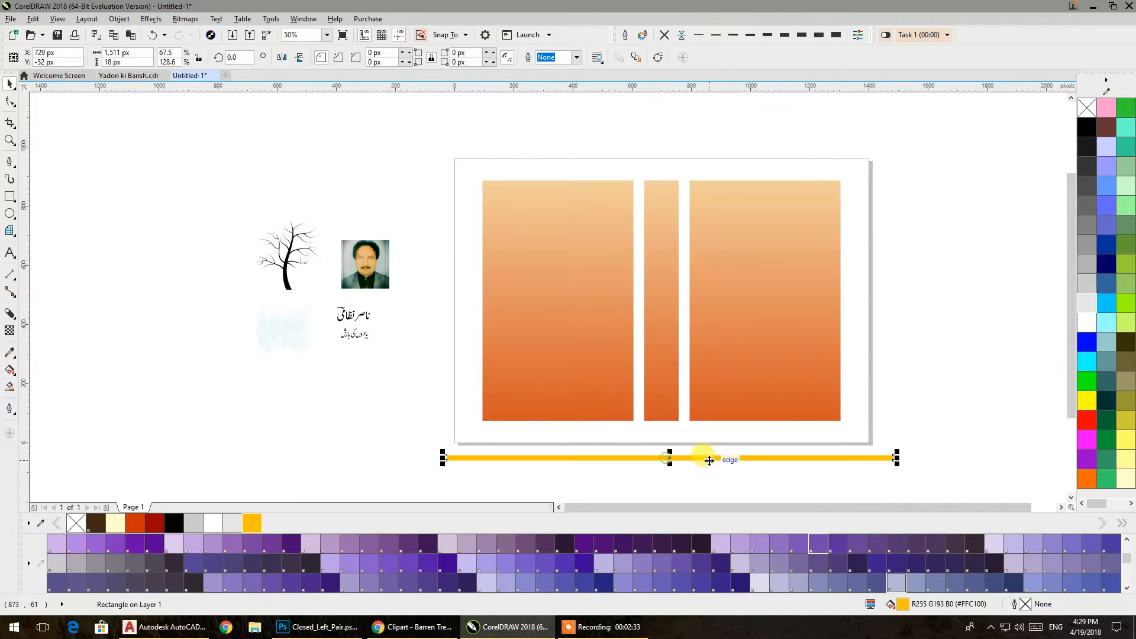
Step: PowerClip the yellow bar inside the three orange gradient cover panels
{"action": "right_click", "coordinate": [705, 458]}
{"action": "left_click", "coordinate": [749, 122]}
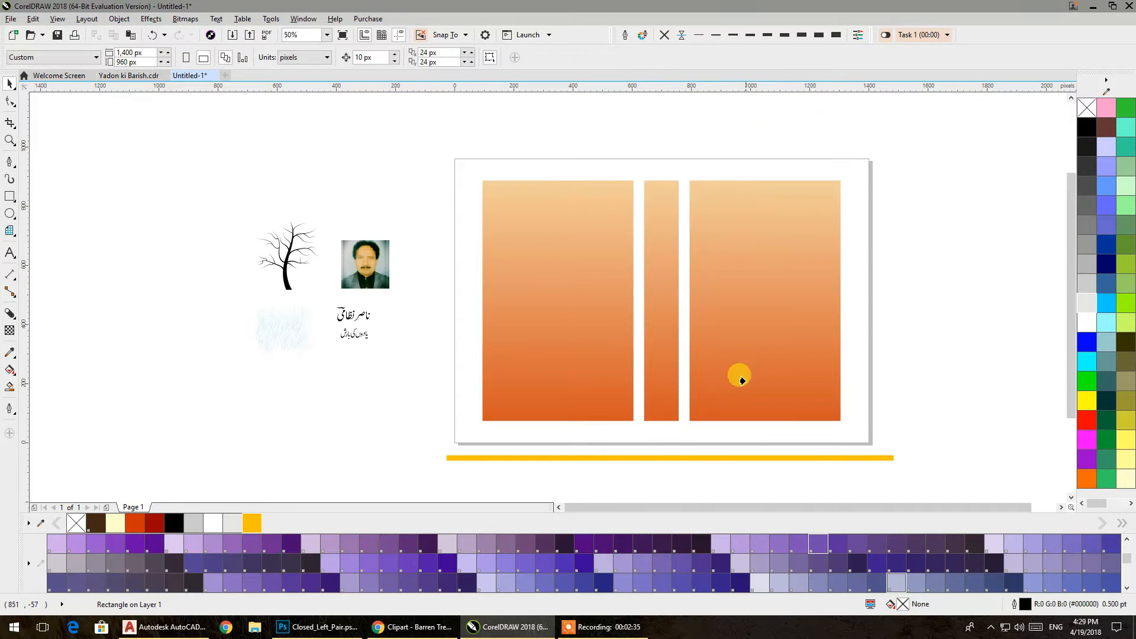
{"action": "left_click", "coordinate": [741, 389]}
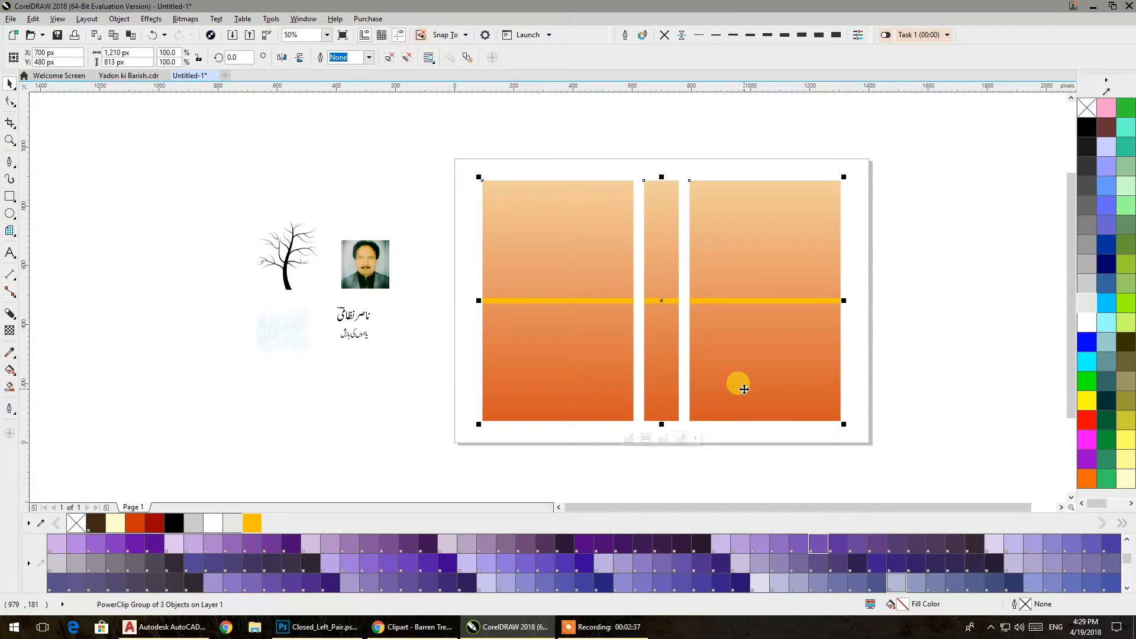
Step: Edit the PowerClip contents to move the bar down to about Y 104 px, near the panels' lower edge
{"action": "left_click", "coordinate": [734, 311], "text": "ctrl"}
{"action": "left_click_drag", "start_coordinate": [732, 300], "coordinate": [737, 414]}
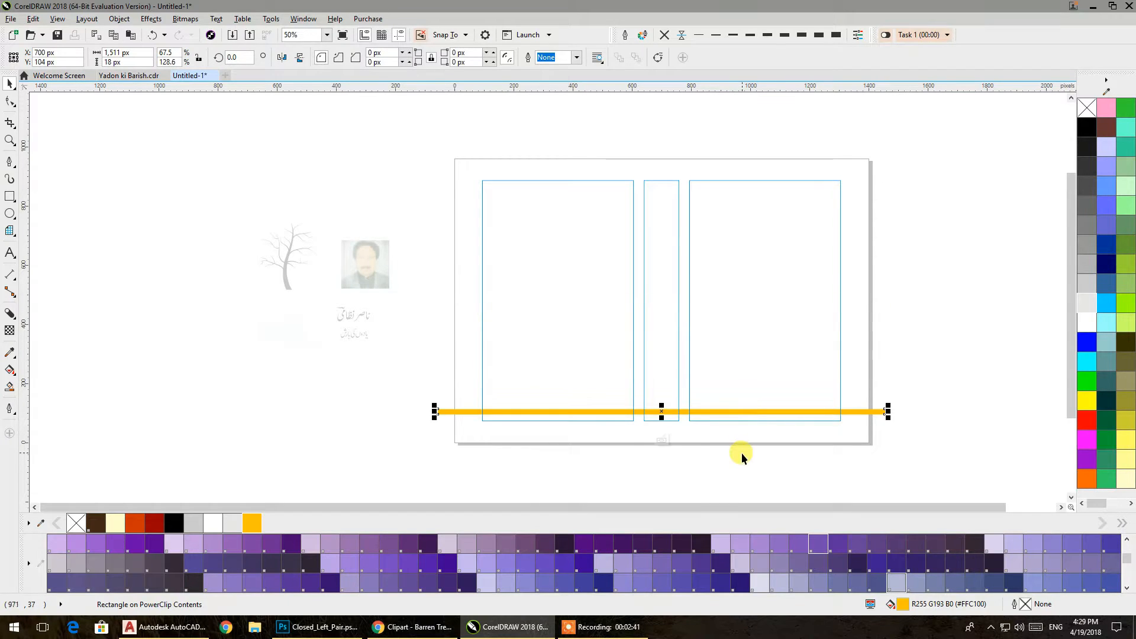
{"action": "left_click", "coordinate": [741, 453], "text": "ctrl"}
{"action": "left_click", "coordinate": [874, 435]}
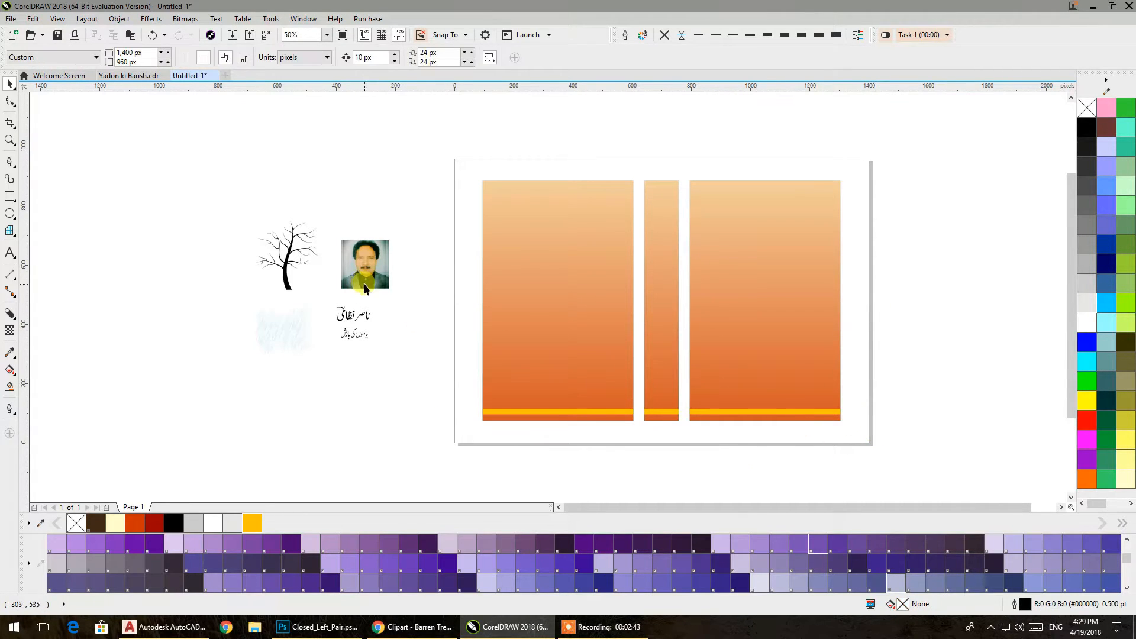
Step: Draw a tapering Artistic Media stroke about 770 px wide, sloping down beside the tree artwork, using the first preset at 60 px
{"action": "left_click", "coordinate": [286, 287]}
{"action": "left_click_drag", "start_coordinate": [118, 258], "coordinate": [220, 262]}
{"action": "left_click", "coordinate": [8, 179]}
{"action": "mouse_move", "coordinate": [101, 170]}
{"action": "left_mouse_down"}
{"action": "mouse_move", "coordinate": [206, 212]}
{"action": "mouse_move", "coordinate": [333, 407]}
{"action": "left_mouse_up"}
{"action": "left_click", "coordinate": [10, 86]}
{"action": "left_click", "coordinate": [145, 61]}
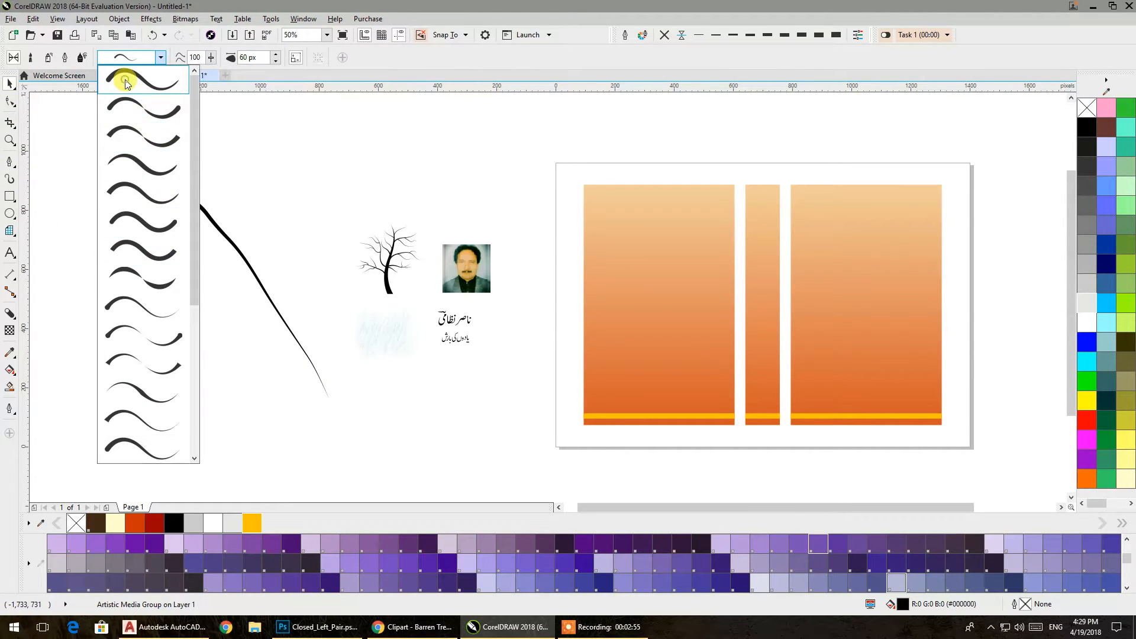
{"action": "left_click", "coordinate": [125, 82]}
{"action": "key", "text": "i"}
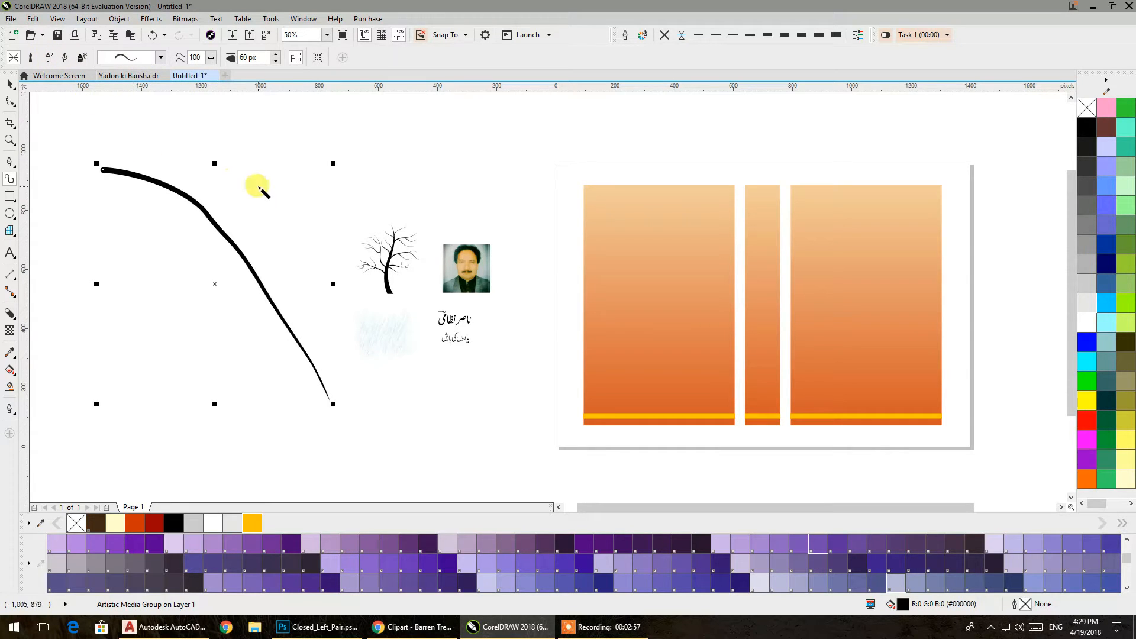
Step: Remove the surplus nodes along the middle and lower part of the stroke's path
{"action": "left_click", "coordinate": [10, 100]}
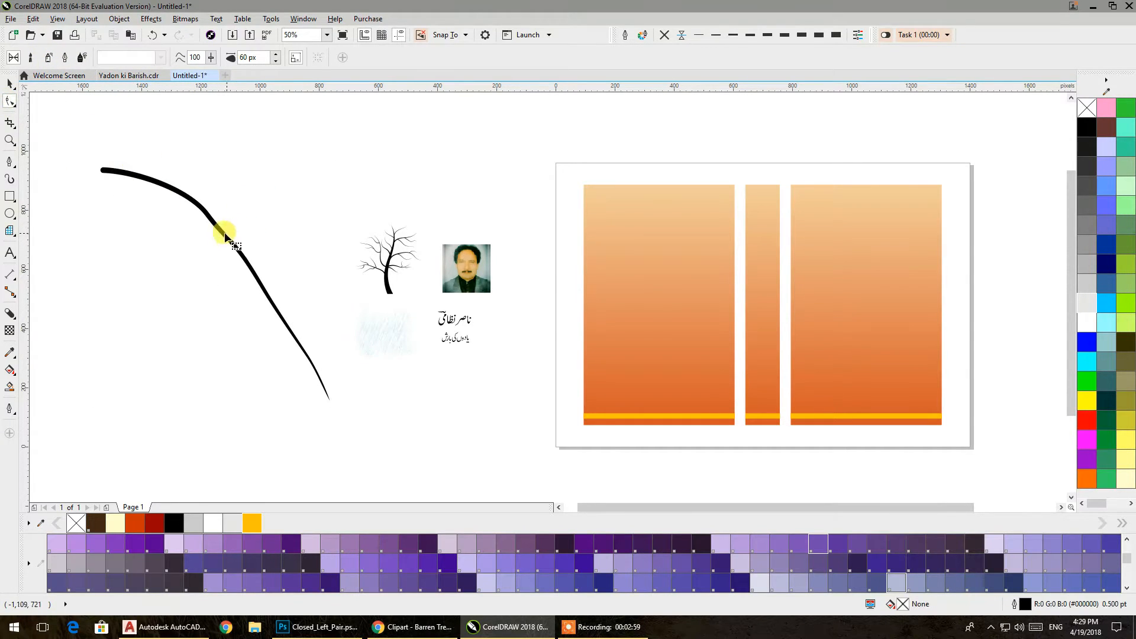
{"action": "left_click", "coordinate": [225, 235]}
{"action": "left_click_drag", "start_coordinate": [282, 239], "coordinate": [240, 284]}
{"action": "key", "text": "Delete"}
{"action": "left_click_drag", "start_coordinate": [318, 312], "coordinate": [295, 374]}
{"action": "key", "text": "Delete"}
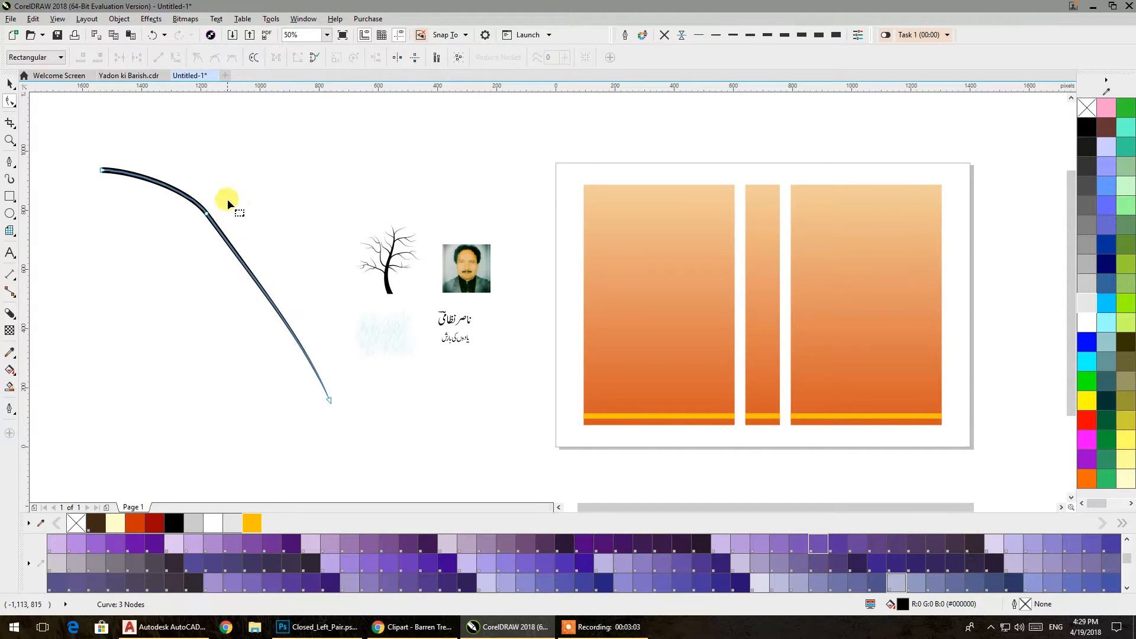
{"action": "left_click", "coordinate": [238, 265]}
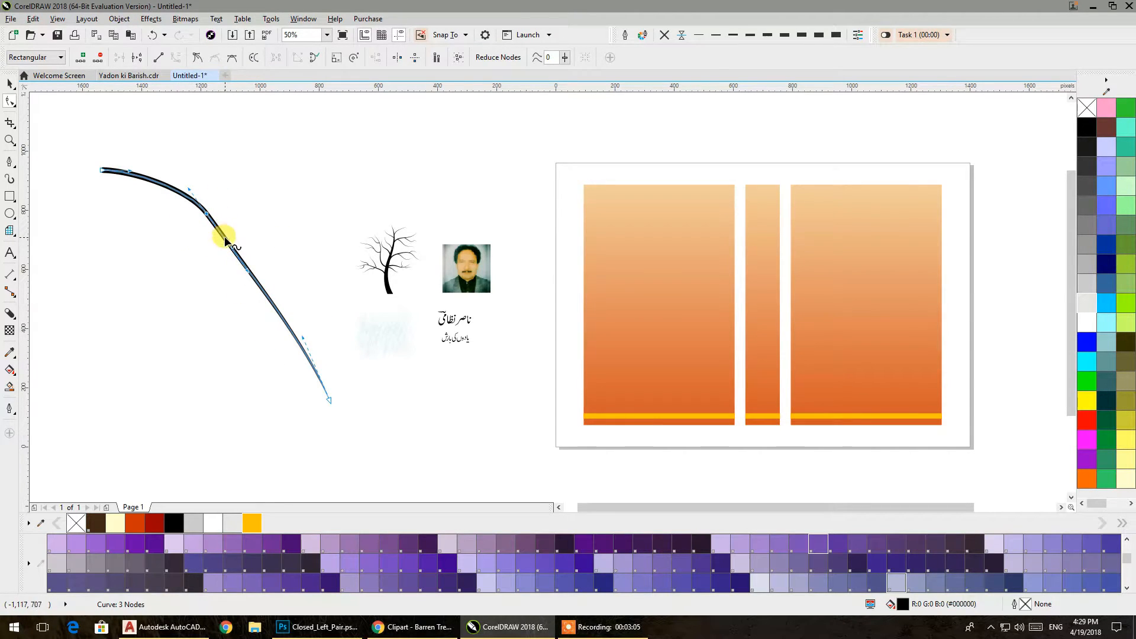
{"action": "key", "text": "Escape"}
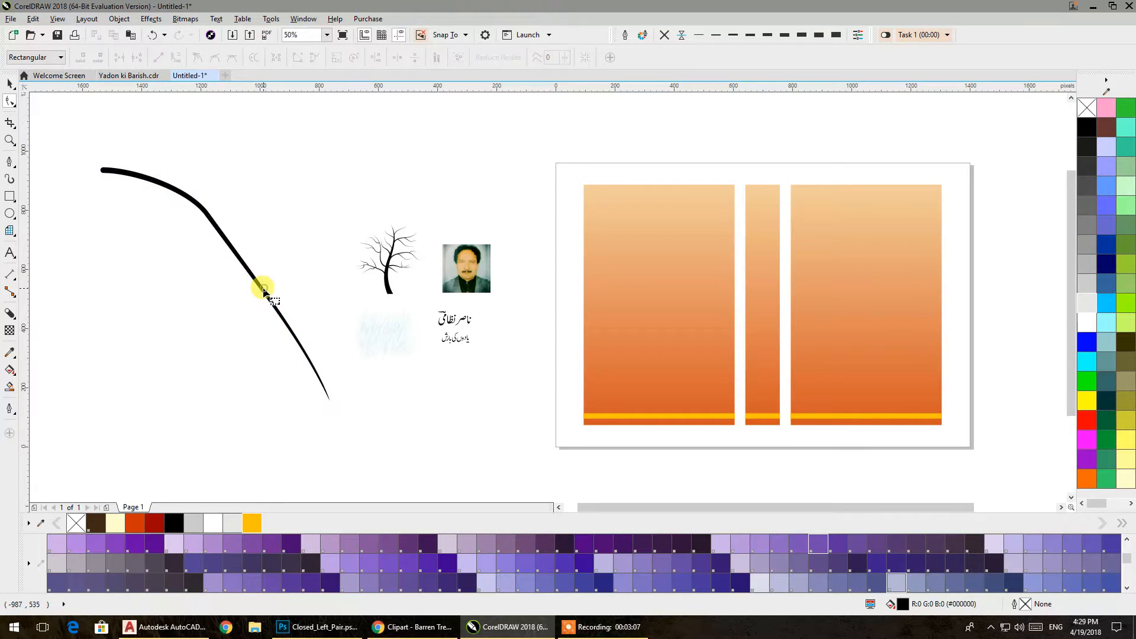
Step: Delete the remaining intermediate nodes and raise the start node's handle to shape the stroke into a smooth arc
{"action": "left_click", "coordinate": [261, 289]}
{"action": "key", "text": "Delete"}
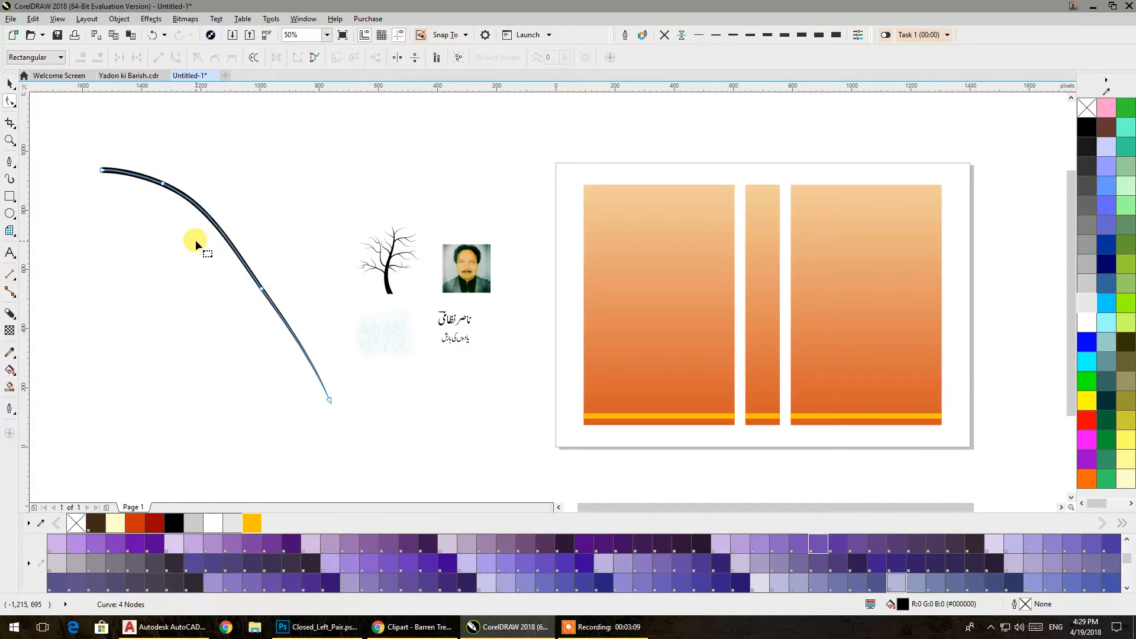
{"action": "left_click_drag", "start_coordinate": [217, 230], "coordinate": [232, 222]}
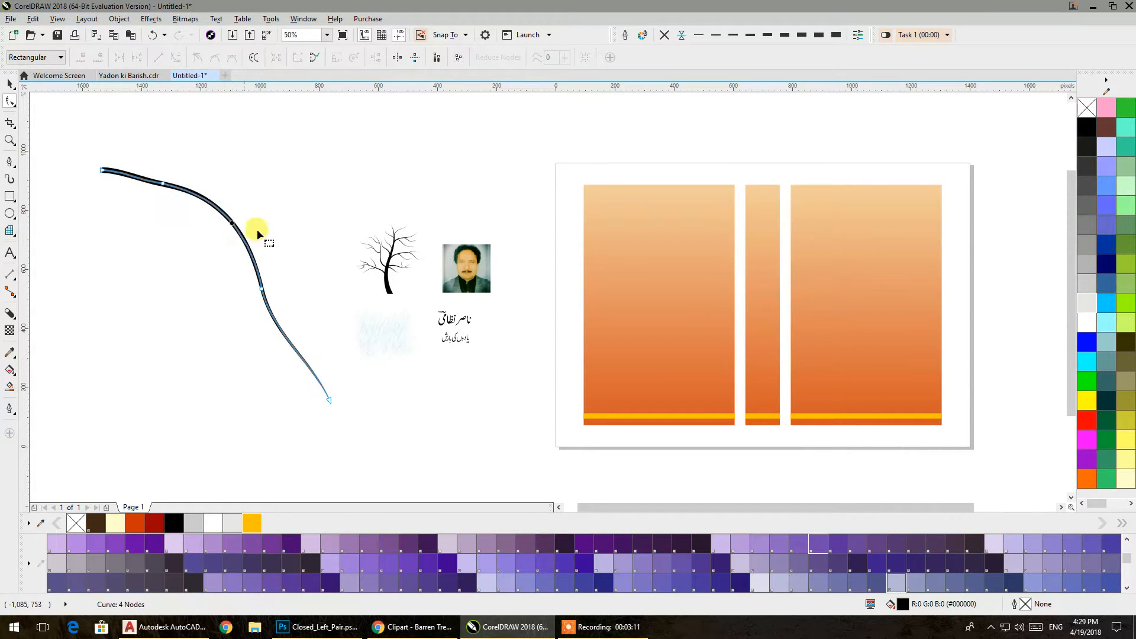
{"action": "key", "text": "Delete"}
{"action": "left_click", "coordinate": [161, 182]}
{"action": "key", "text": "Delete"}
{"action": "left_click", "coordinate": [103, 169]}
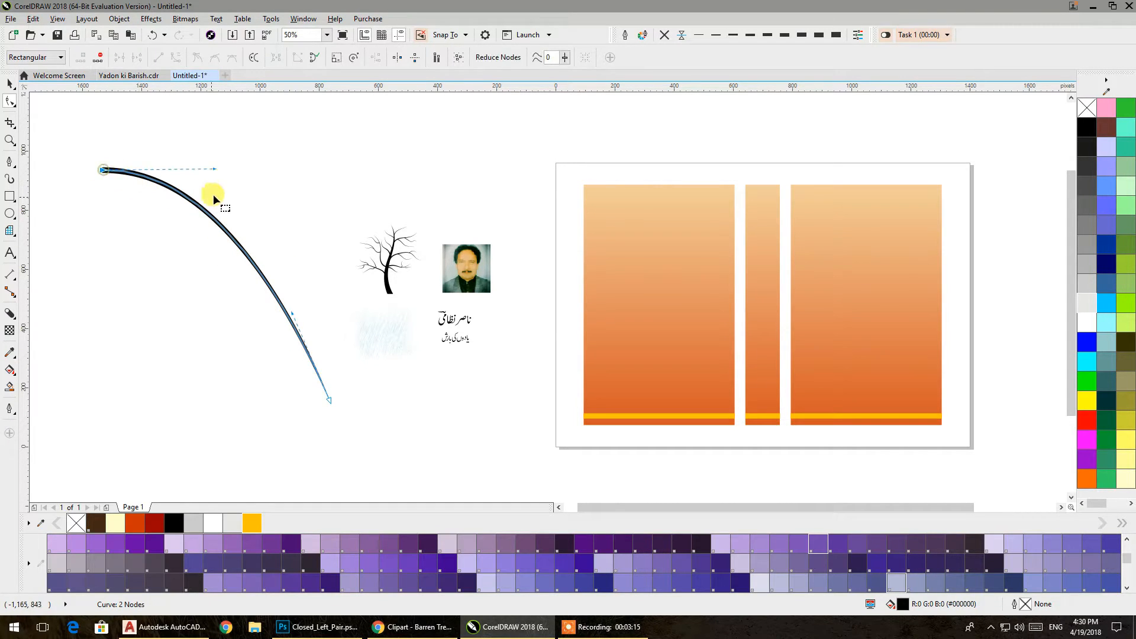
{"action": "mouse_move", "coordinate": [216, 169]}
{"action": "left_mouse_down"}
{"action": "mouse_move", "coordinate": [224, 143]}
{"action": "mouse_move", "coordinate": [225, 155]}
{"action": "left_mouse_up"}
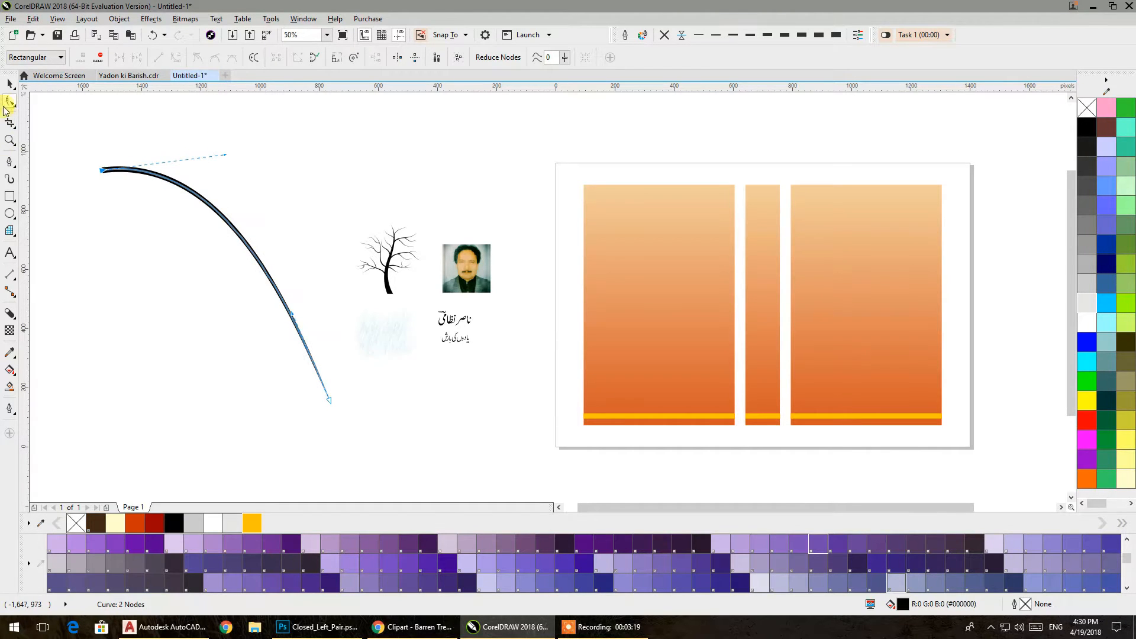
{"action": "left_click", "coordinate": [7, 89]}
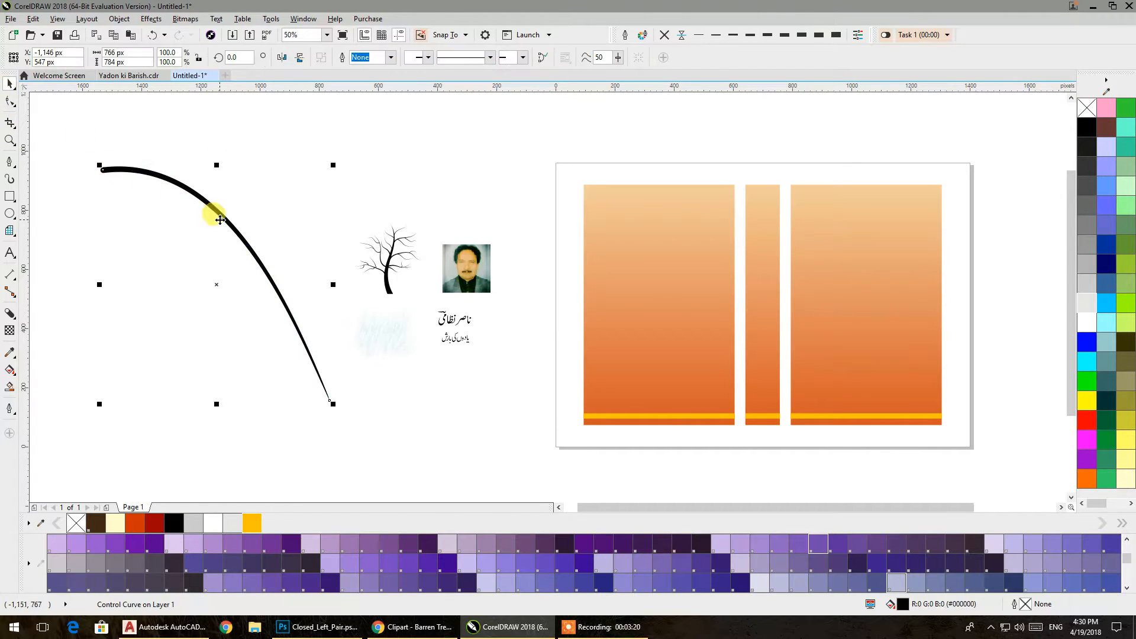
Step: Shift the arc slightly down towards the artwork and break its artistic media group apart into a plain curve
{"action": "left_click", "coordinate": [119, 19]}
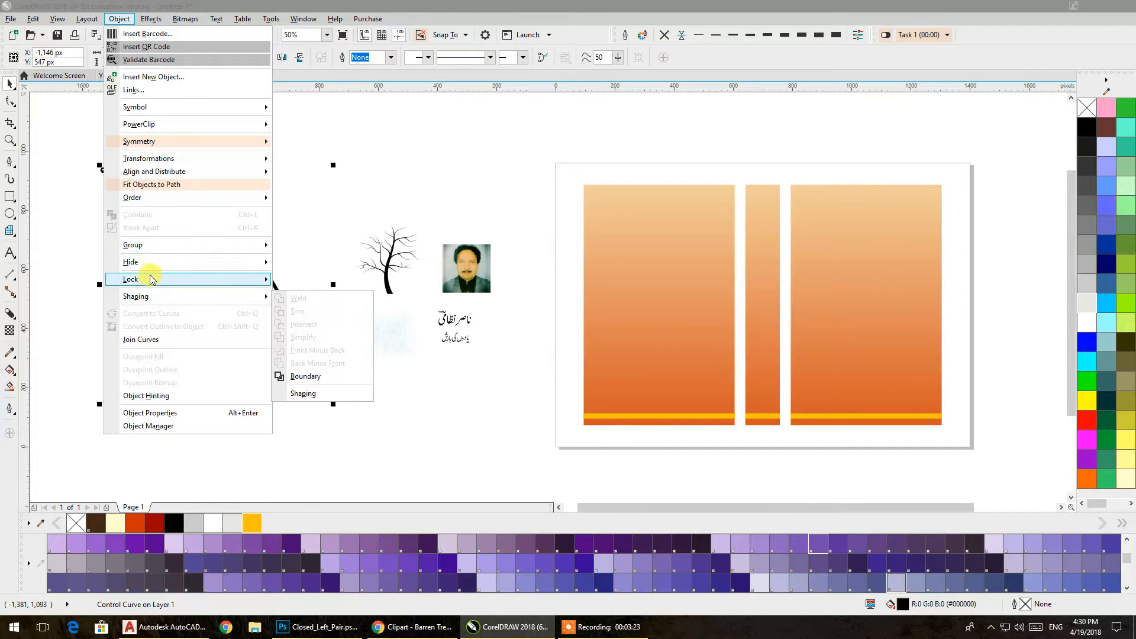
{"action": "left_click", "coordinate": [314, 193]}
{"action": "key", "text": "i"}
{"action": "mouse_move", "coordinate": [243, 210]}
{"action": "left_mouse_down"}
{"action": "mouse_move", "coordinate": [249, 234]}
{"action": "mouse_move", "coordinate": [265, 225]}
{"action": "left_mouse_up"}
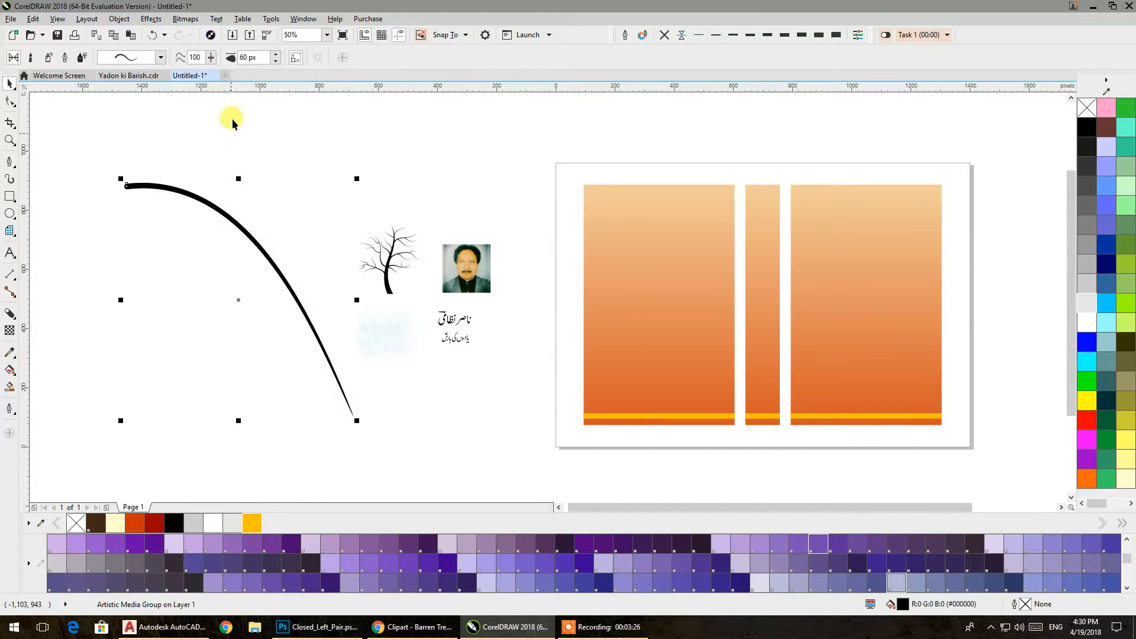
{"action": "left_click", "coordinate": [119, 18]}
{"action": "left_click", "coordinate": [194, 228]}
{"action": "left_click", "coordinate": [263, 168]}
{"action": "left_click_drag", "start_coordinate": [228, 218], "coordinate": [193, 265]}
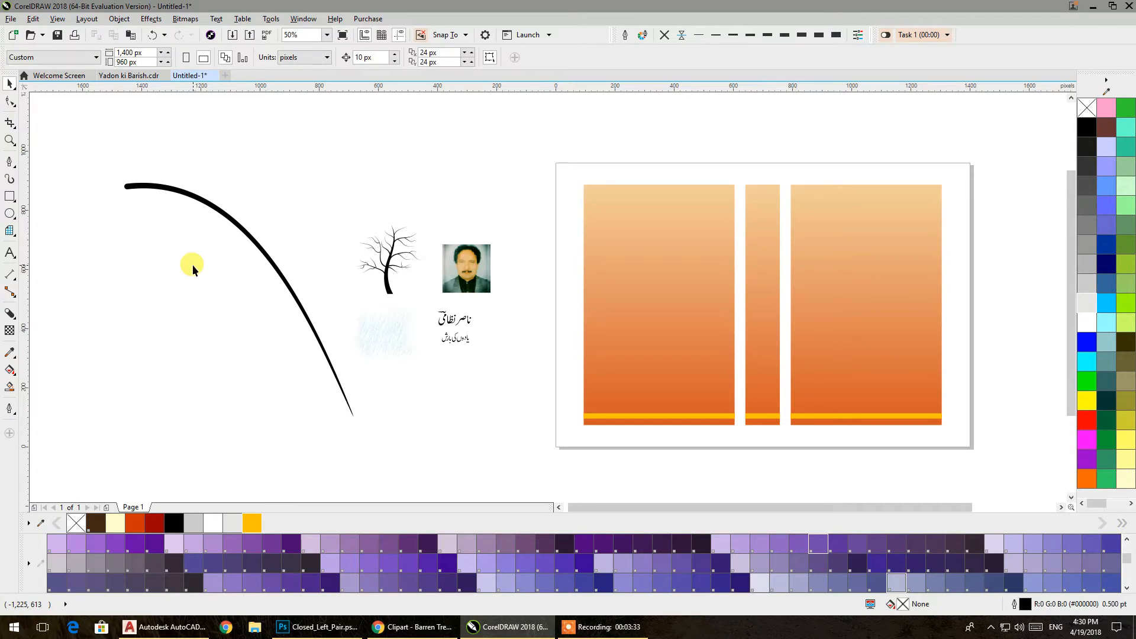
Step: Duplicate the arc about 303 px straight below the original and fill both arcs with #FFC100
{"action": "left_click", "coordinate": [209, 205]}
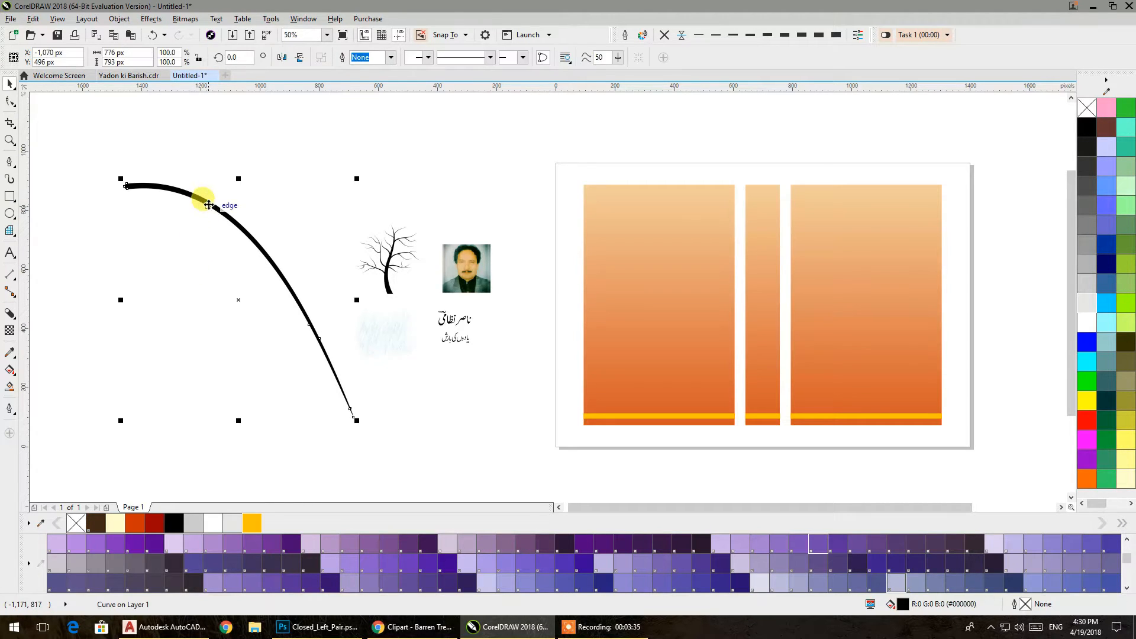
{"action": "left_click_drag", "start_coordinate": [229, 223], "coordinate": [215, 306]}
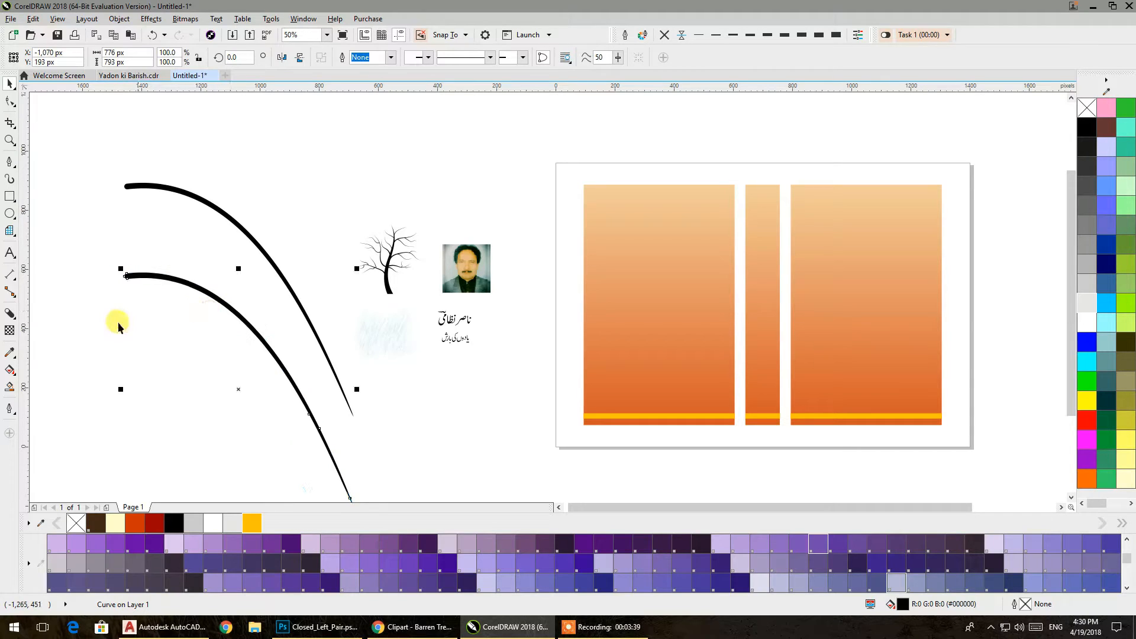
{"action": "left_click", "coordinate": [179, 202]}
{"action": "right_click", "coordinate": [252, 525]}
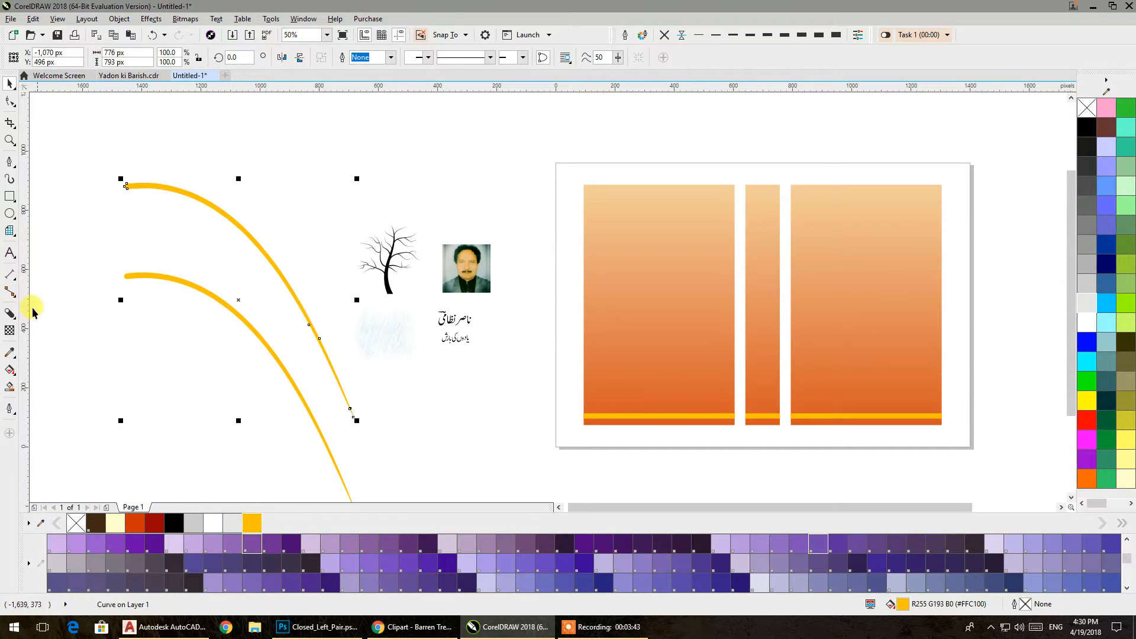
Step: Blend the two yellow arcs with 8 steps, running the colours around the colour wheel as a rainbow
{"action": "left_click", "coordinate": [12, 313]}
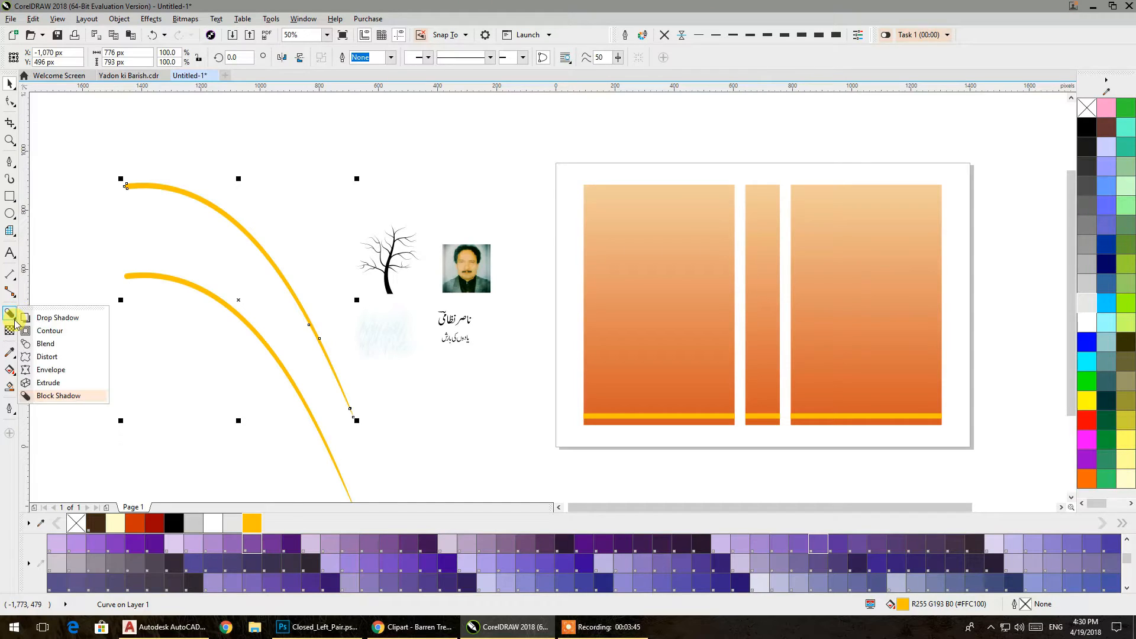
{"action": "left_click", "coordinate": [41, 343]}
{"action": "left_click_drag", "start_coordinate": [229, 304], "coordinate": [224, 213]}
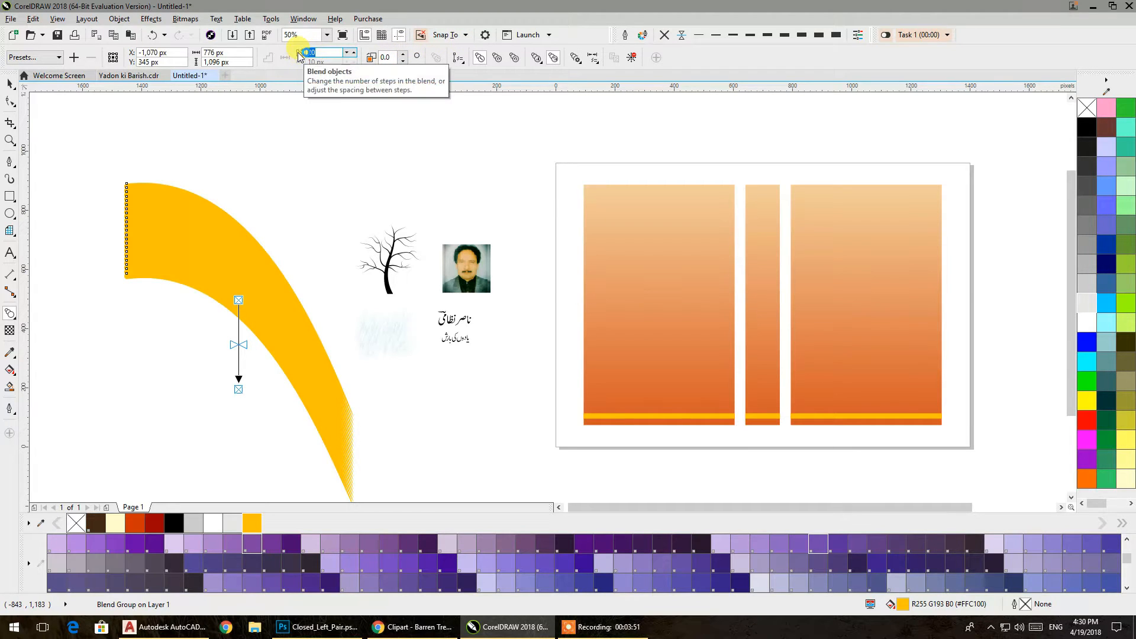
{"action": "key", "text": "Return"}
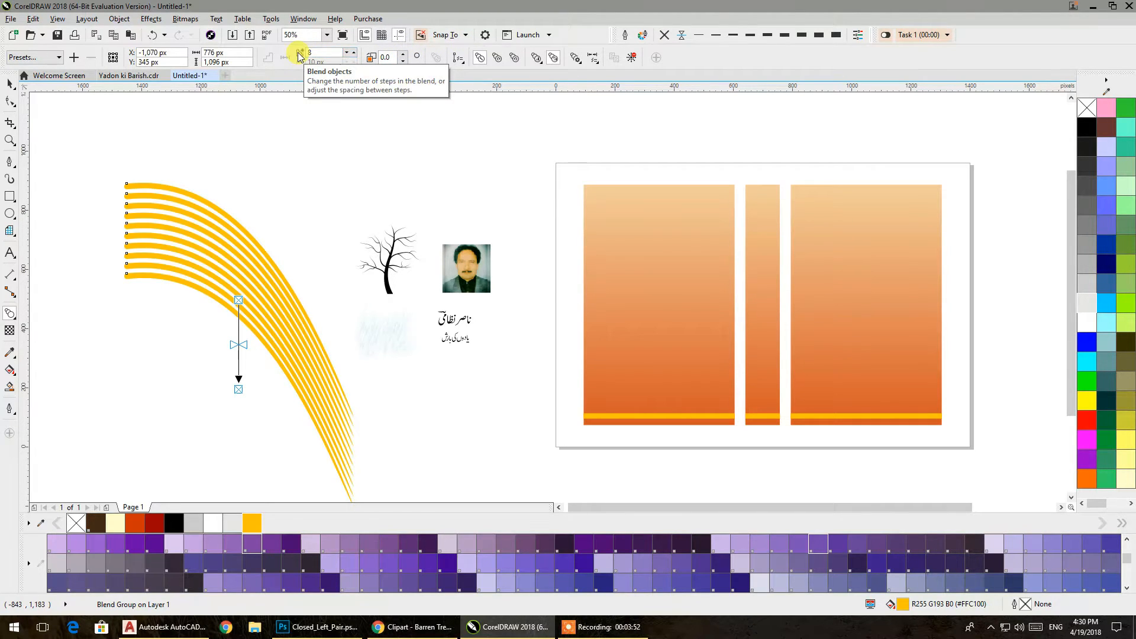
{"action": "left_click", "coordinate": [501, 59]}
{"action": "left_click", "coordinate": [10, 87]}
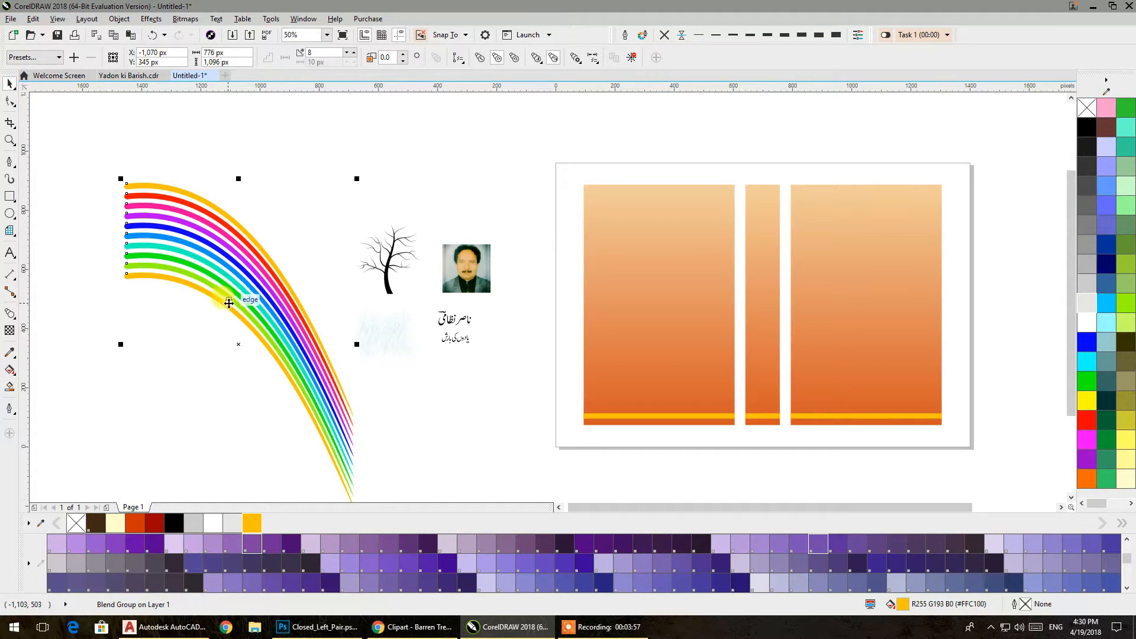
Step: Increase the rainbow blend to 15 steps
{"action": "left_click", "coordinate": [355, 54]}
{"action": "left_click", "coordinate": [354, 52]}
{"action": "left_click", "coordinate": [355, 52]}
{"action": "left_click", "coordinate": [354, 52]}
{"action": "left_click", "coordinate": [354, 52]}
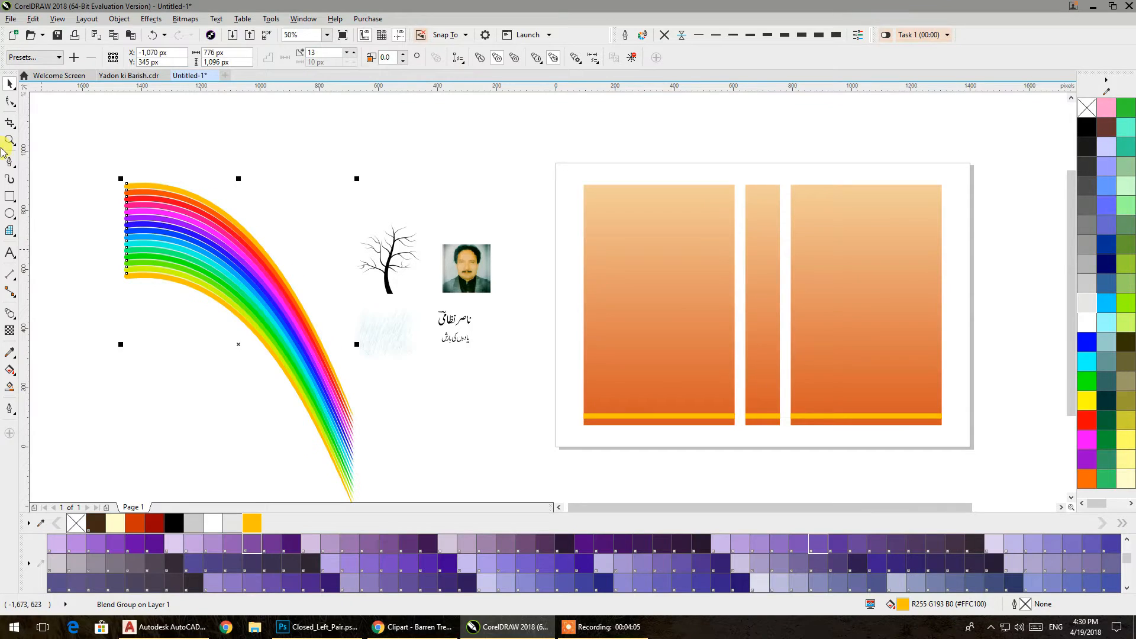
{"action": "left_click", "coordinate": [355, 53]}
{"action": "left_click", "coordinate": [354, 53]}
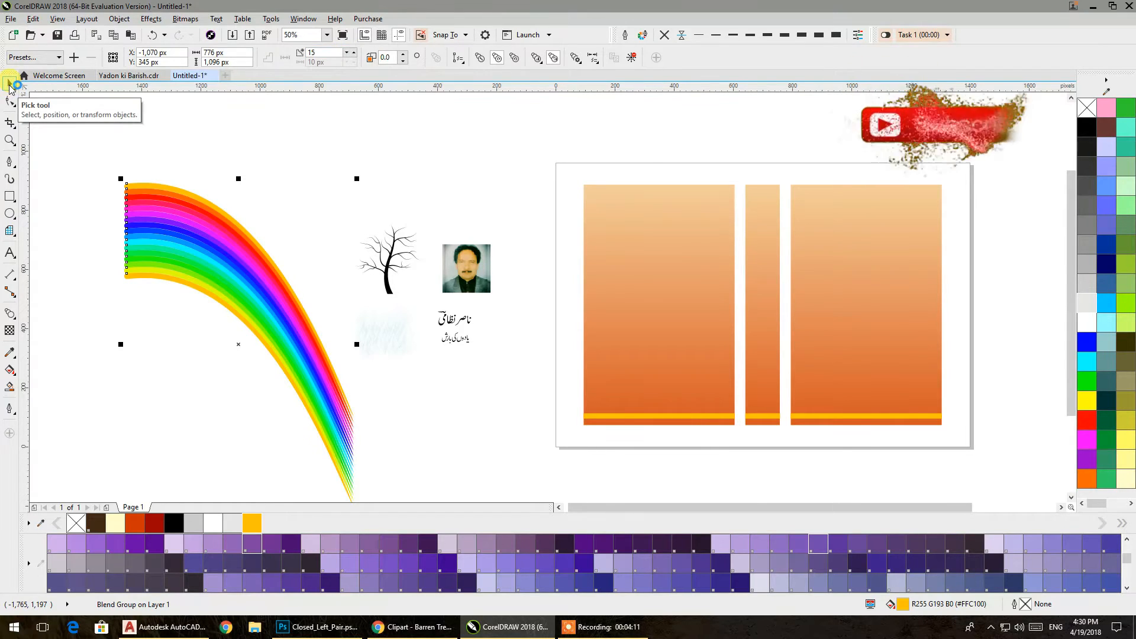
{"action": "left_click", "coordinate": [183, 324]}
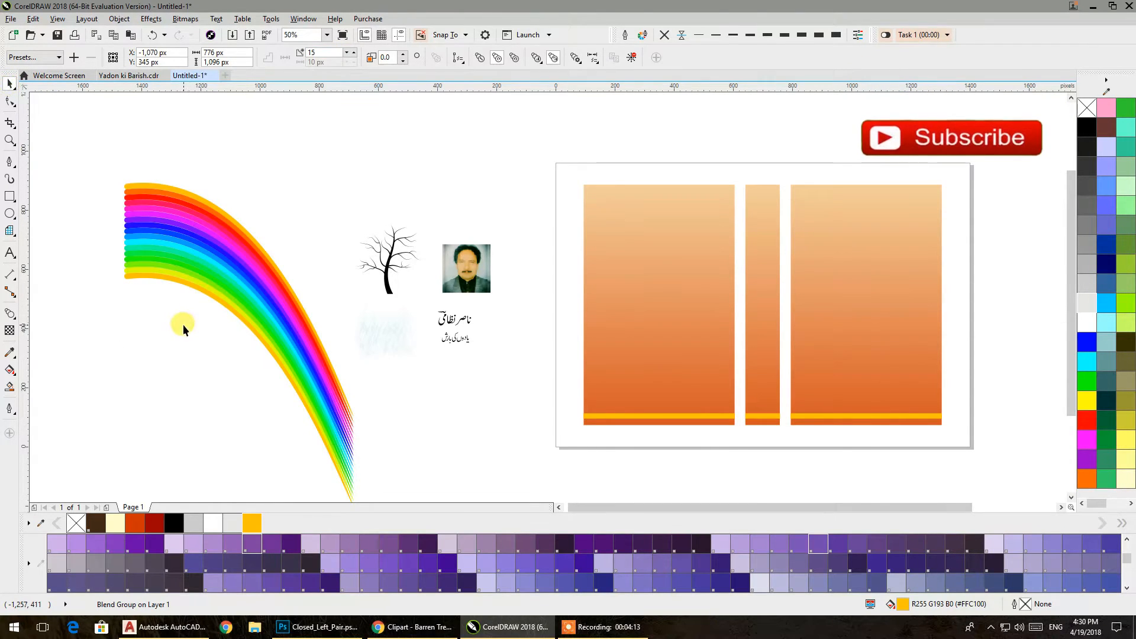
Step: Move the rainbow blend away from the tree artwork to about X -1,529 px, Y 443 px
{"action": "left_click", "coordinate": [203, 239]}
{"action": "scroll", "coordinate": [225, 221], "scroll_direction": "down", "scroll_amount": 1}
{"action": "left_click", "coordinate": [107, 158]}
{"action": "left_click_drag", "start_coordinate": [224, 231], "coordinate": [111, 201]}
{"action": "left_click_drag", "start_coordinate": [158, 232], "coordinate": [201, 247]}
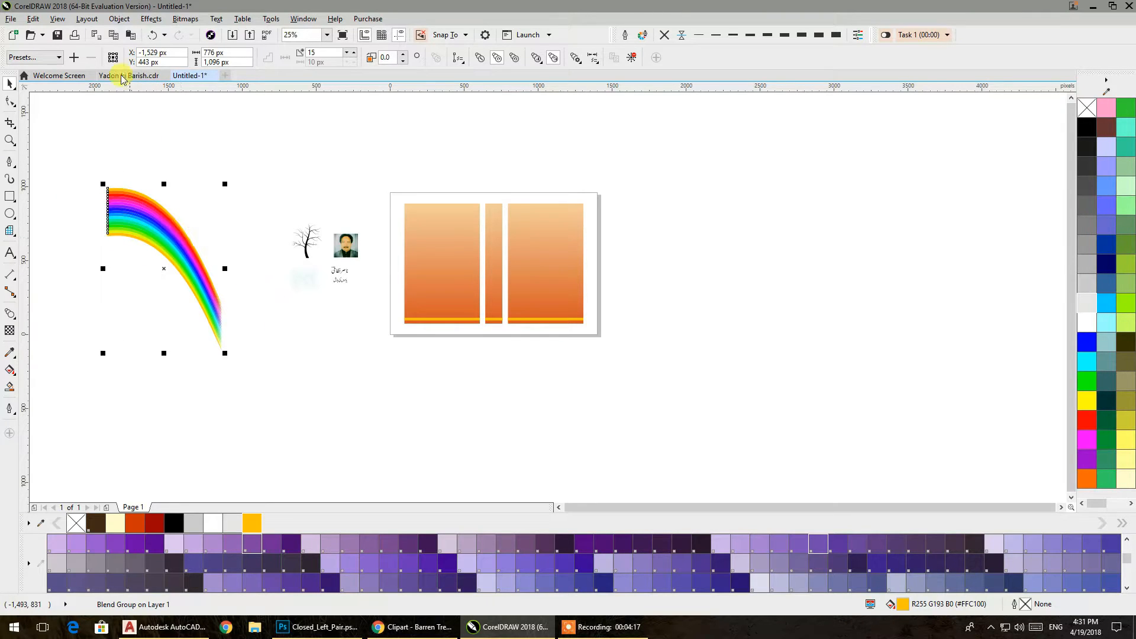
Step: Break the blend group apart and delete the lowest yellow-orange arc of the rainbow
{"action": "left_click", "coordinate": [119, 18]}
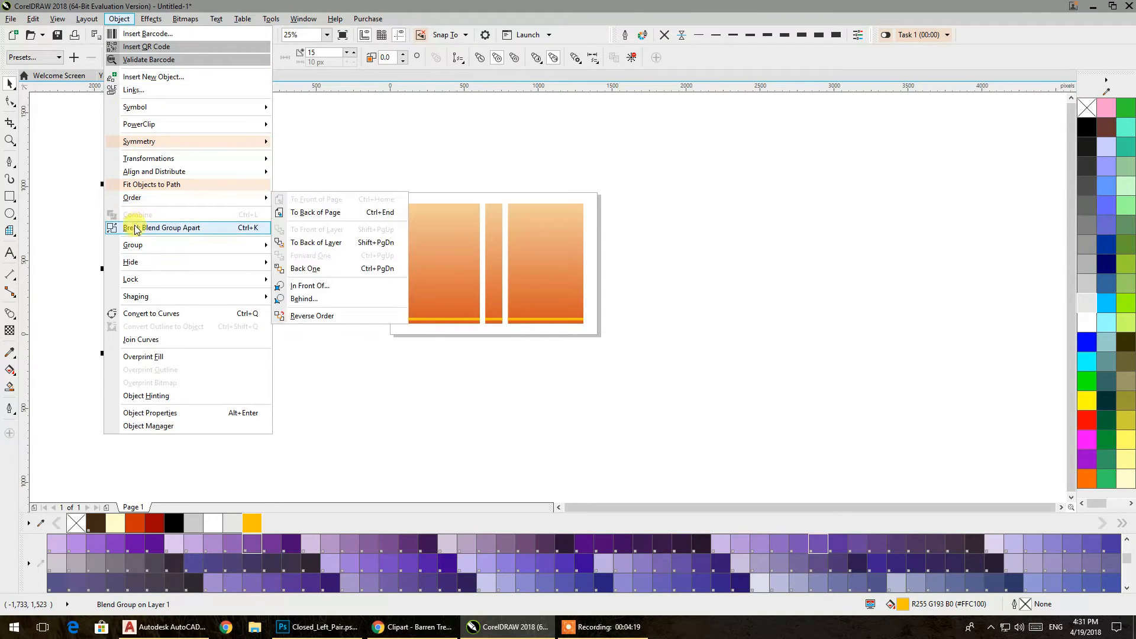
{"action": "left_click", "coordinate": [187, 229]}
{"action": "left_click", "coordinate": [187, 158]}
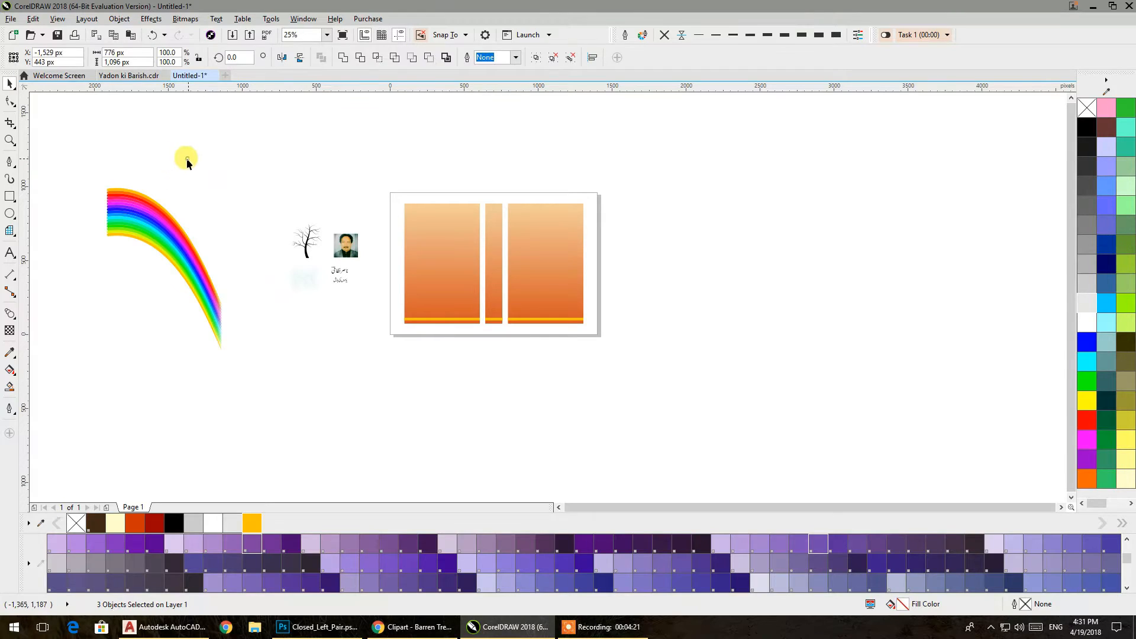
{"action": "left_click", "coordinate": [115, 234]}
{"action": "left_click", "coordinate": [83, 167]}
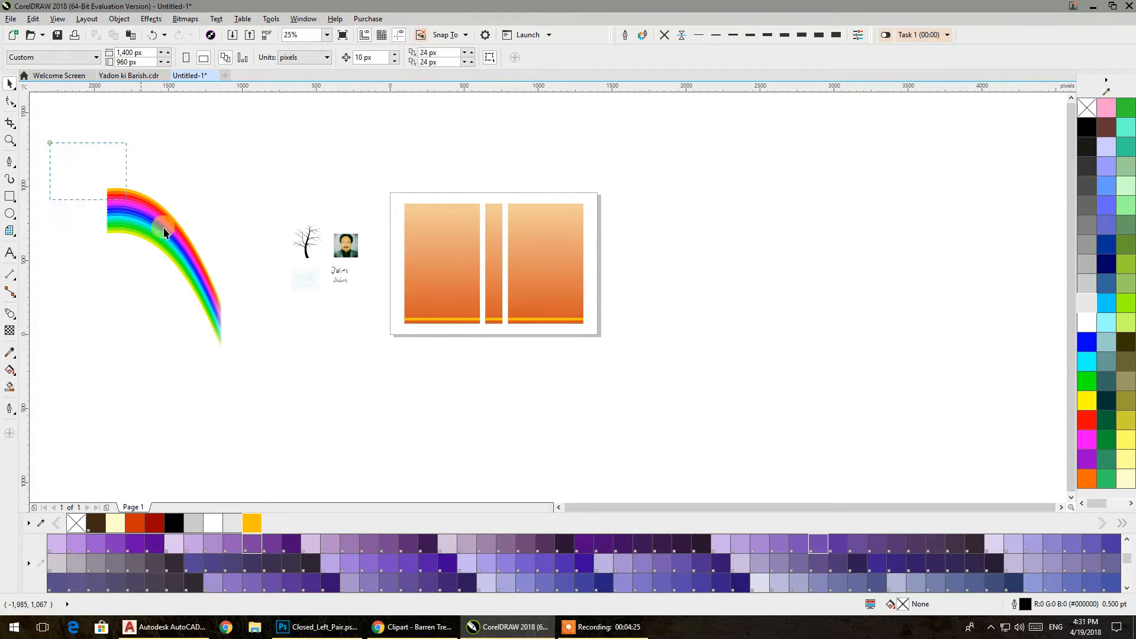
Step: Group the remaining rainbow objects
{"action": "left_click_drag", "start_coordinate": [268, 371], "coordinate": [269, 373]}
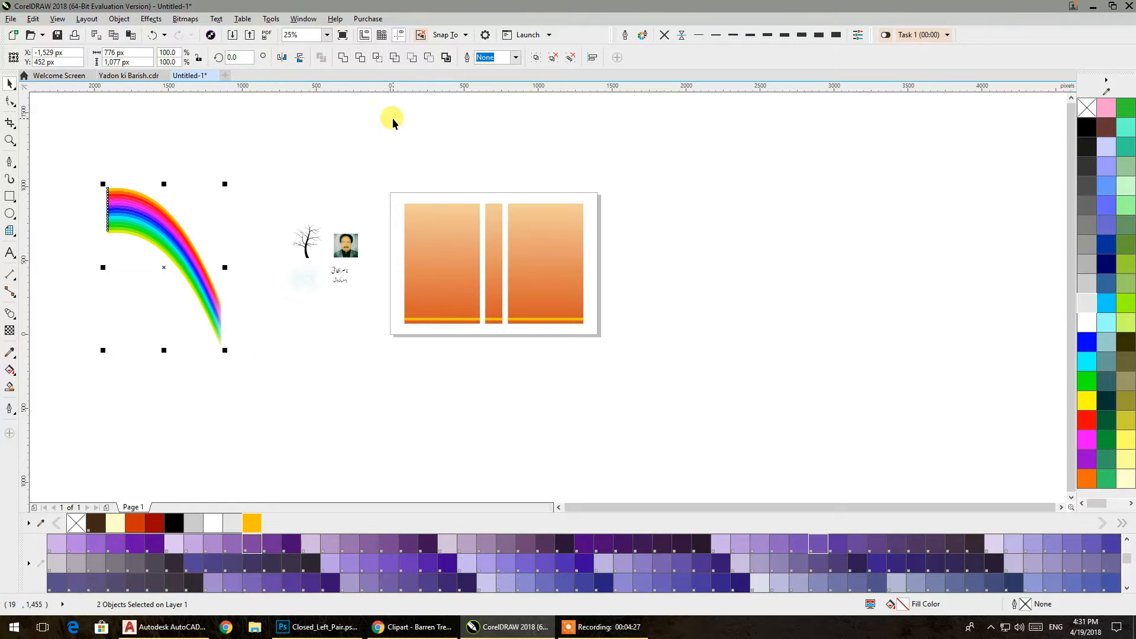
{"action": "right_click", "coordinate": [155, 217]}
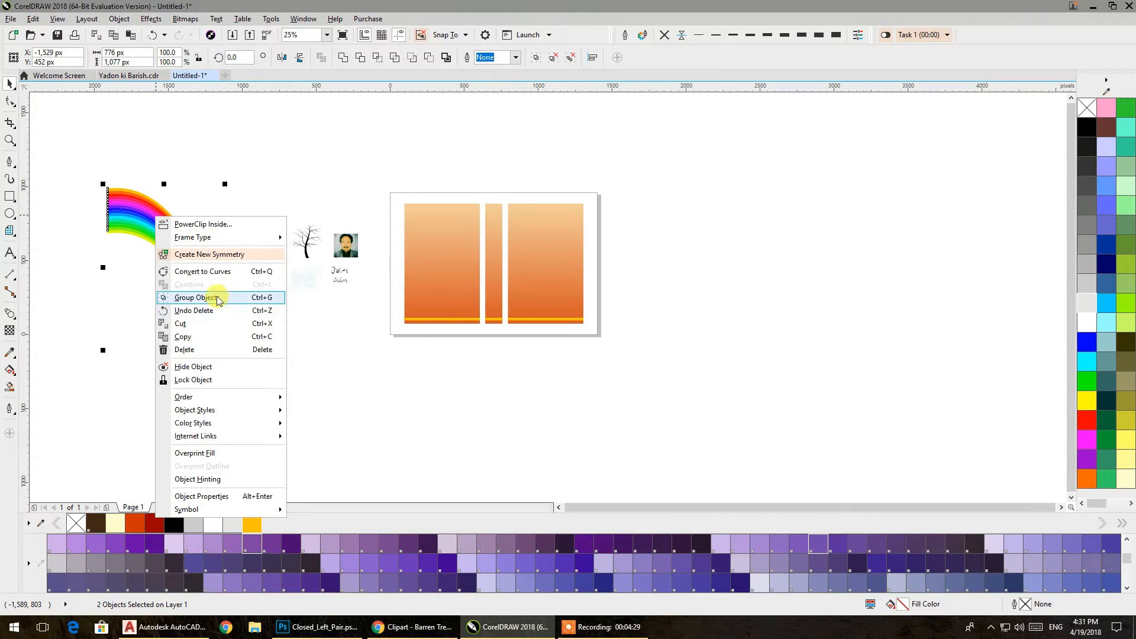
{"action": "left_click", "coordinate": [202, 298]}
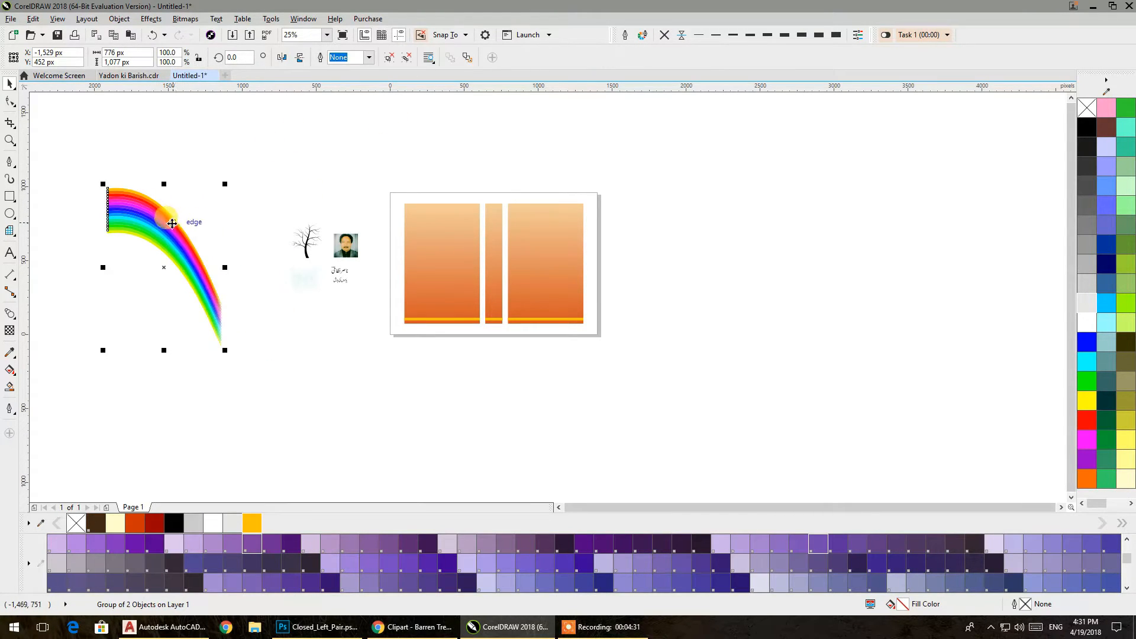
Step: Apply a linear gradient transparency to the rainbow group, running from above its upper end to below its lower end
{"action": "left_click", "coordinate": [10, 331]}
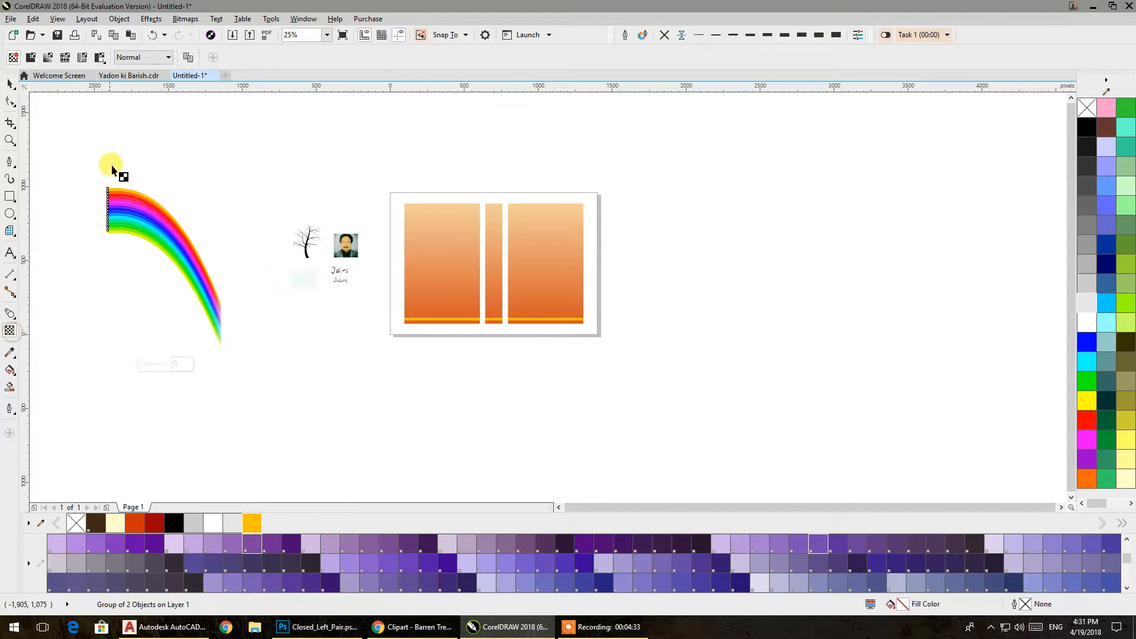
{"action": "scroll", "coordinate": [195, 166], "scroll_direction": "down", "scroll_amount": 2}
{"action": "left_click_drag", "start_coordinate": [249, 143], "coordinate": [309, 367]}
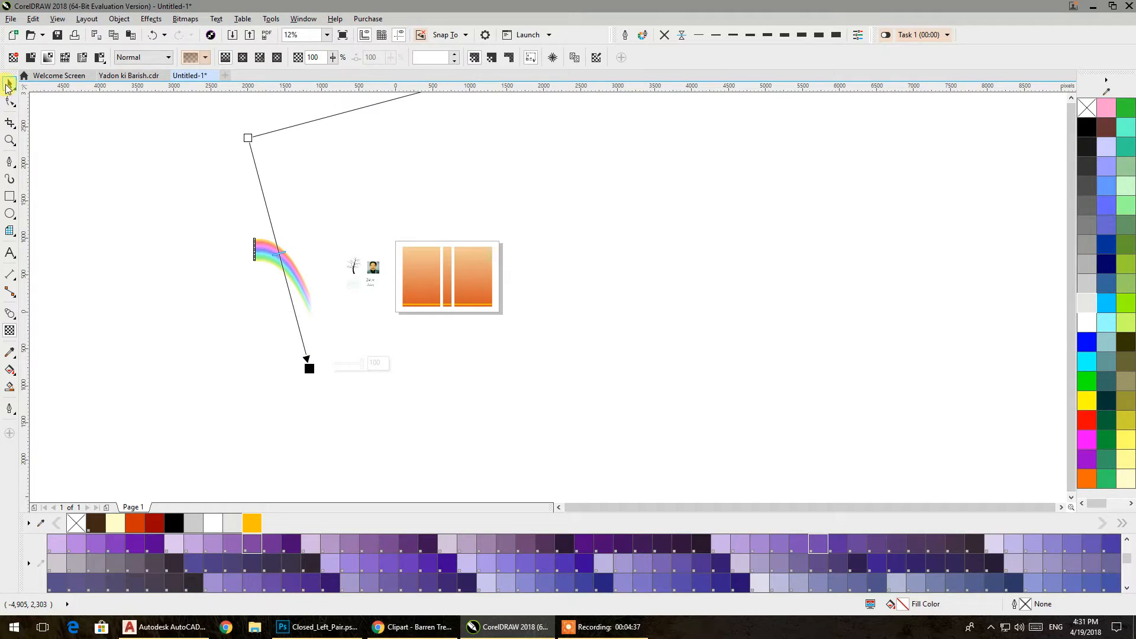
{"action": "left_click", "coordinate": [9, 87]}
Step: Try to PowerClip the rainbow group inside the cover panels
{"action": "right_click", "coordinate": [273, 249]}
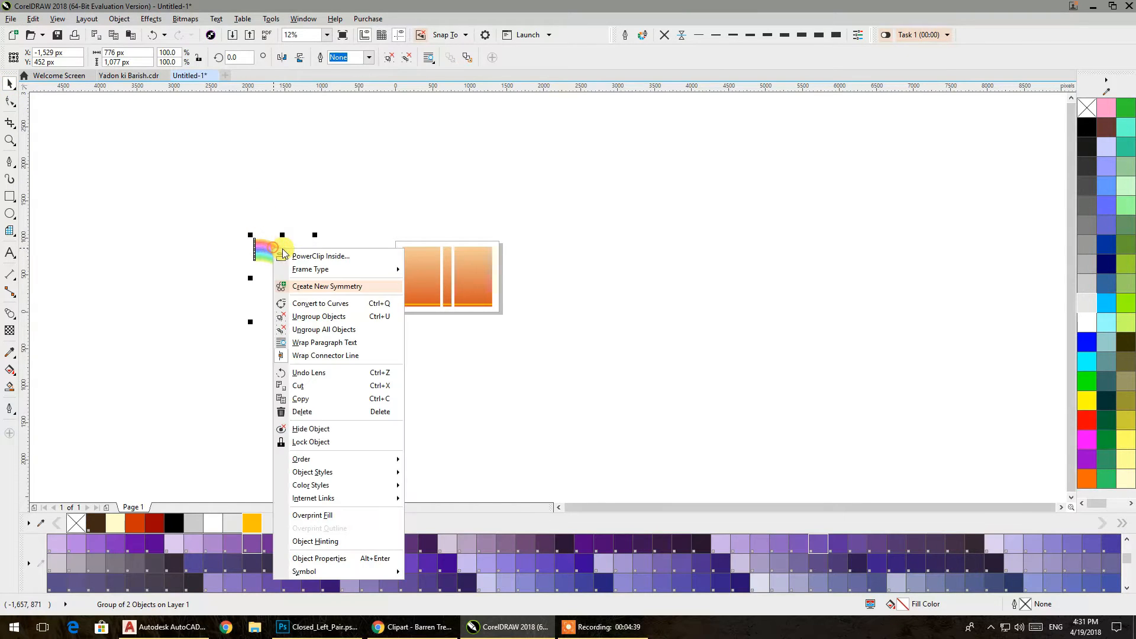
{"action": "left_click", "coordinate": [319, 256]}
{"action": "left_click", "coordinate": [412, 258]}
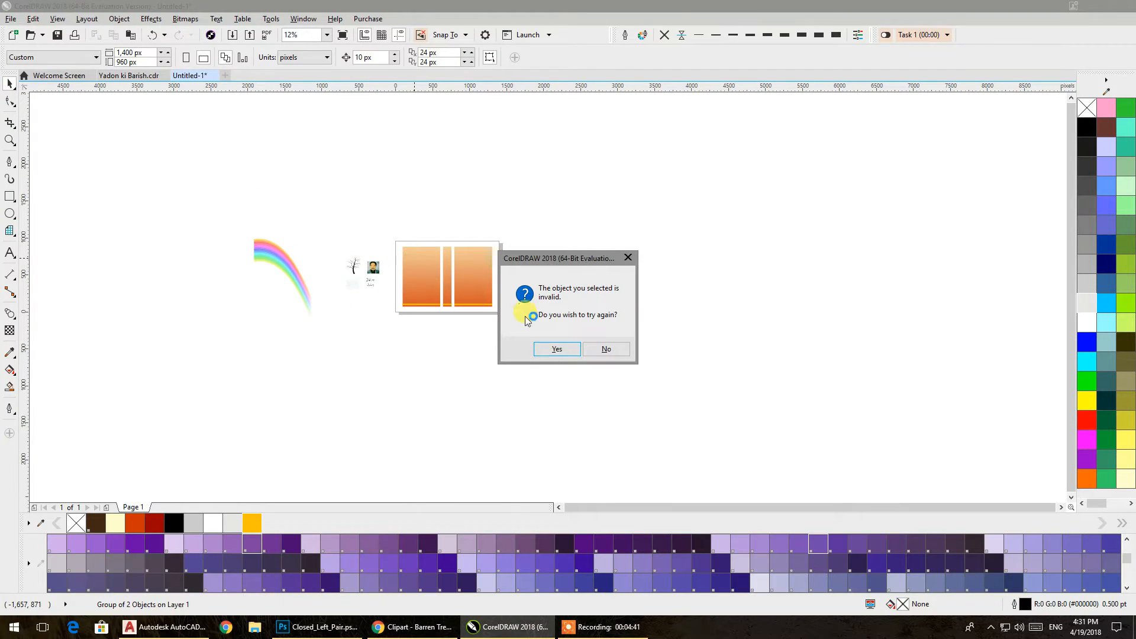
{"action": "left_click", "coordinate": [609, 353]}
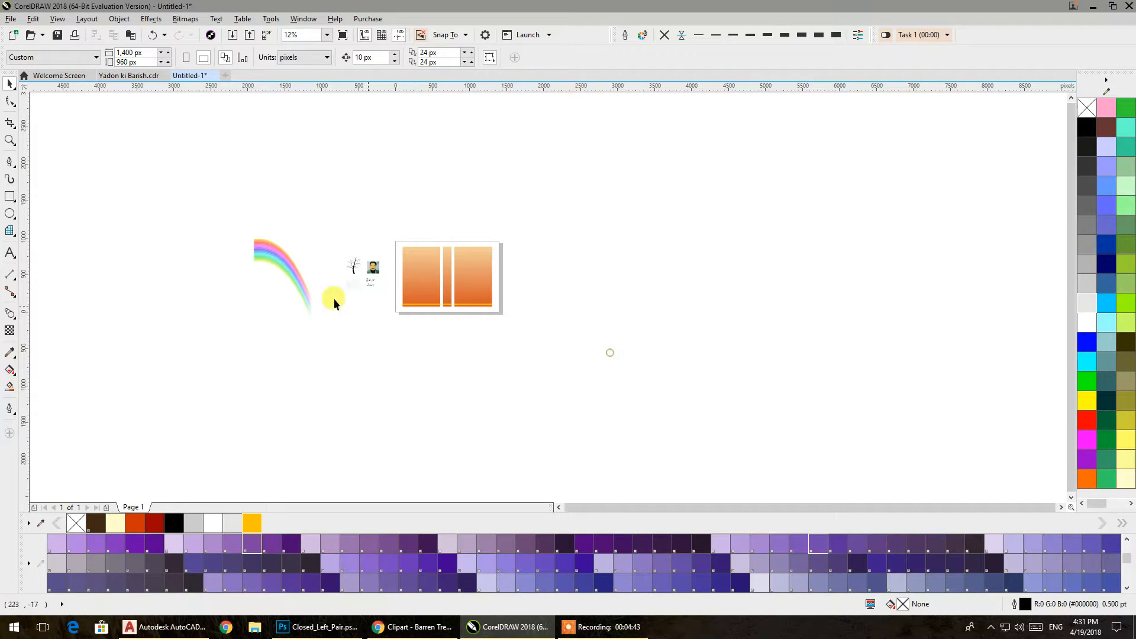
Step: Paste a copy of the rainbow group into the cover panels' PowerClip contents and move it over the left panel
{"action": "right_click", "coordinate": [297, 270]}
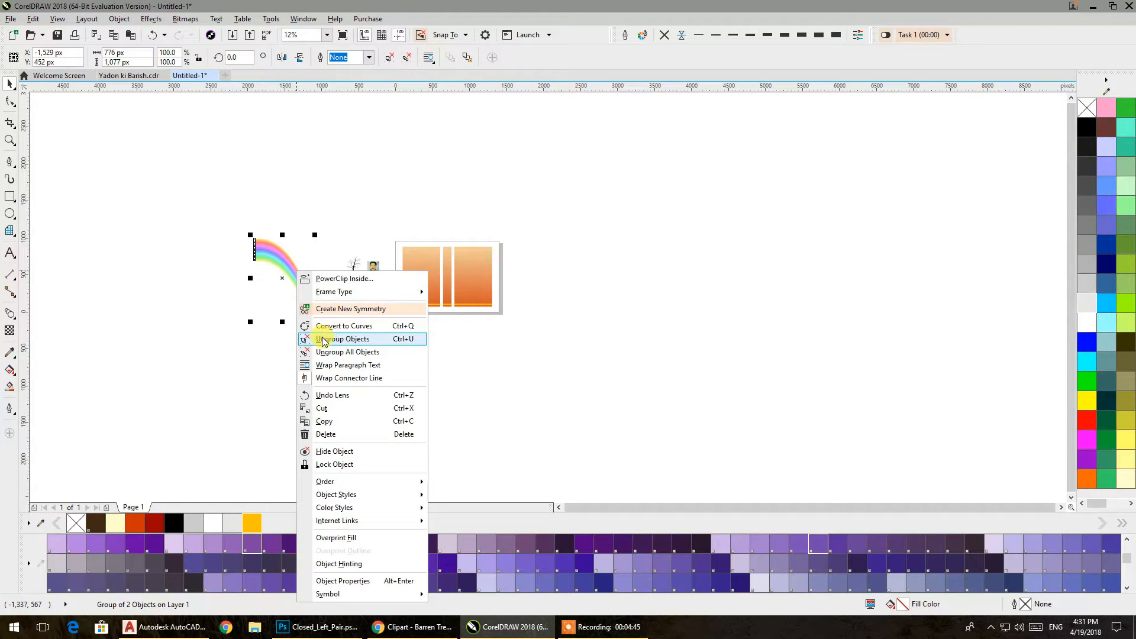
{"action": "left_click", "coordinate": [325, 421]}
{"action": "left_click", "coordinate": [422, 290]}
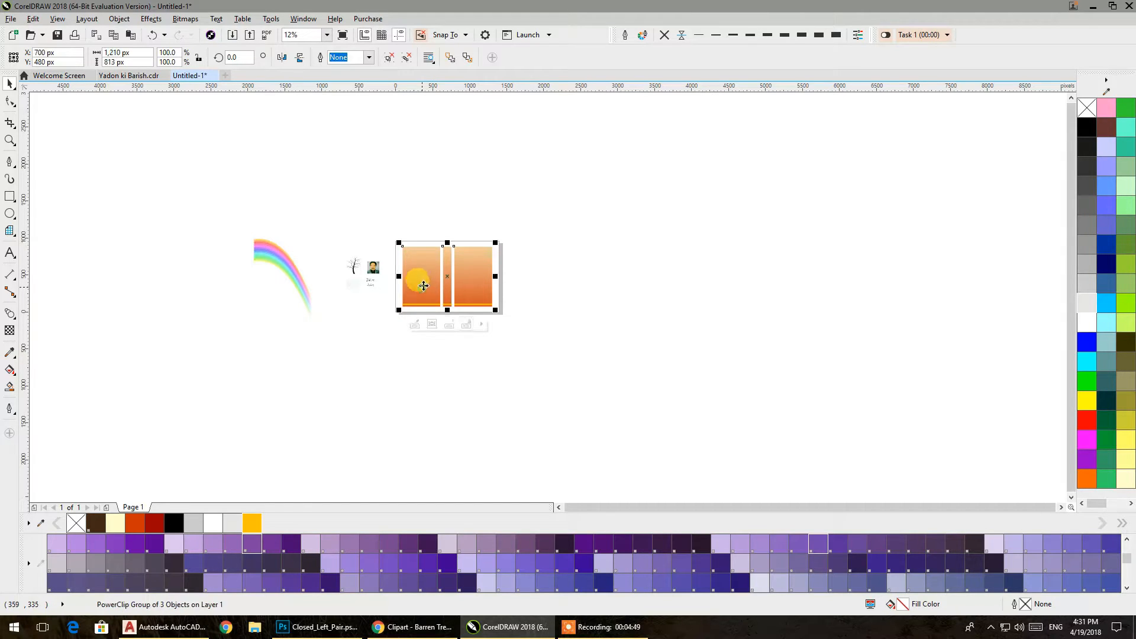
{"action": "right_click", "coordinate": [428, 276]}
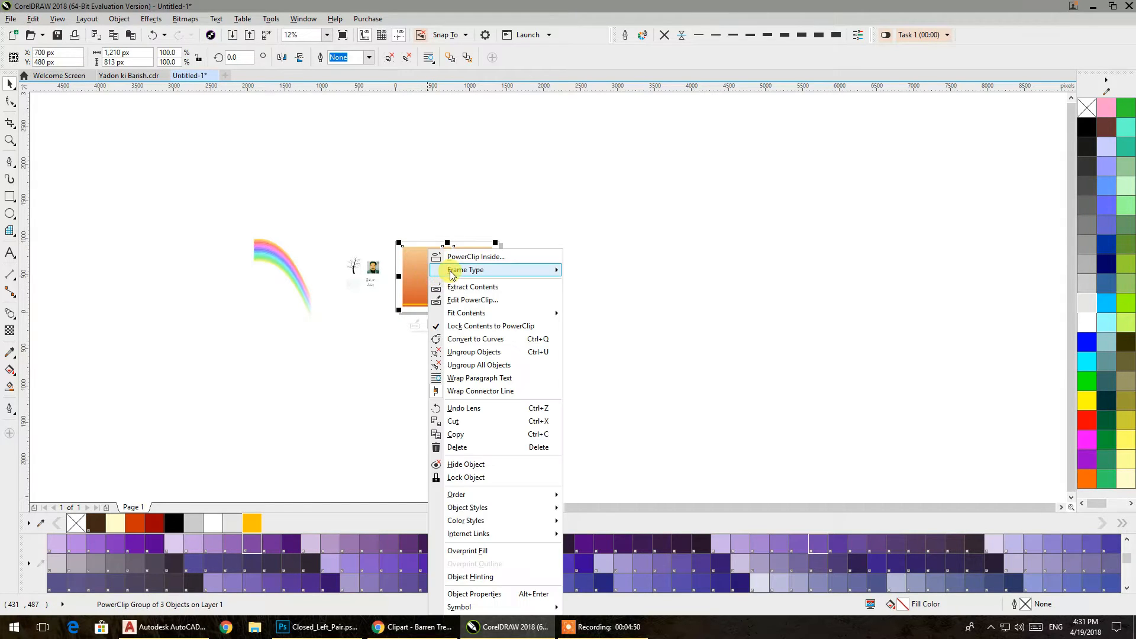
{"action": "left_click", "coordinate": [469, 300]}
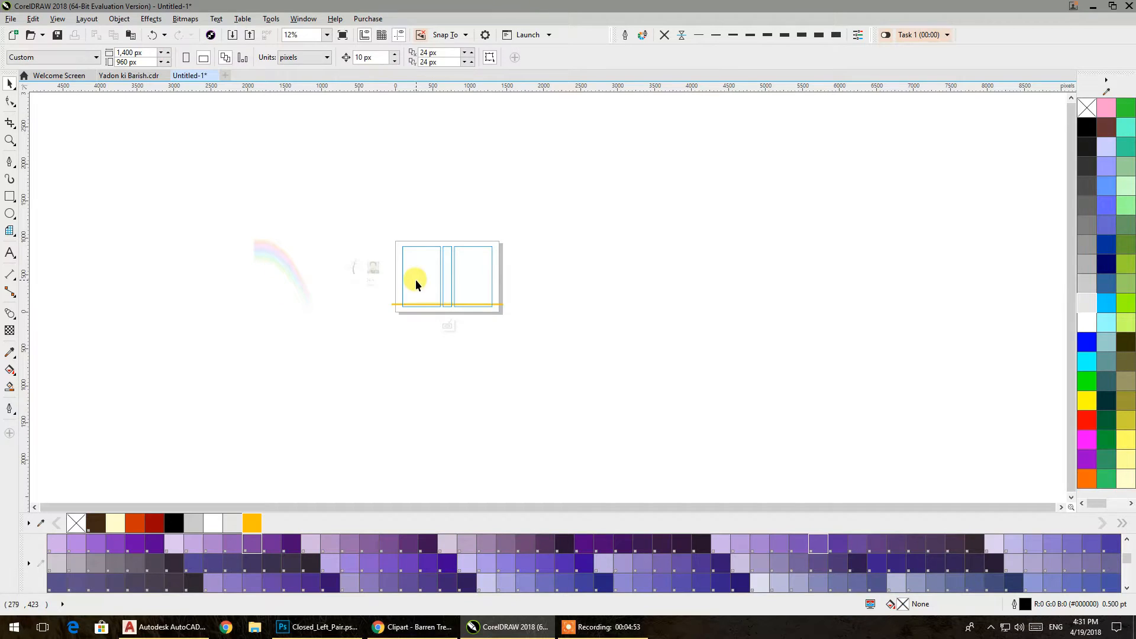
{"action": "key", "text": "ctrl+v"}
{"action": "left_click_drag", "start_coordinate": [278, 253], "coordinate": [420, 264]}
Step: Scale the pasted rainbow to about 531 × 737 px and position it over the left panel at about X 314, Y 502 px
{"action": "scroll", "coordinate": [407, 268], "scroll_direction": "up", "scroll_amount": 3}
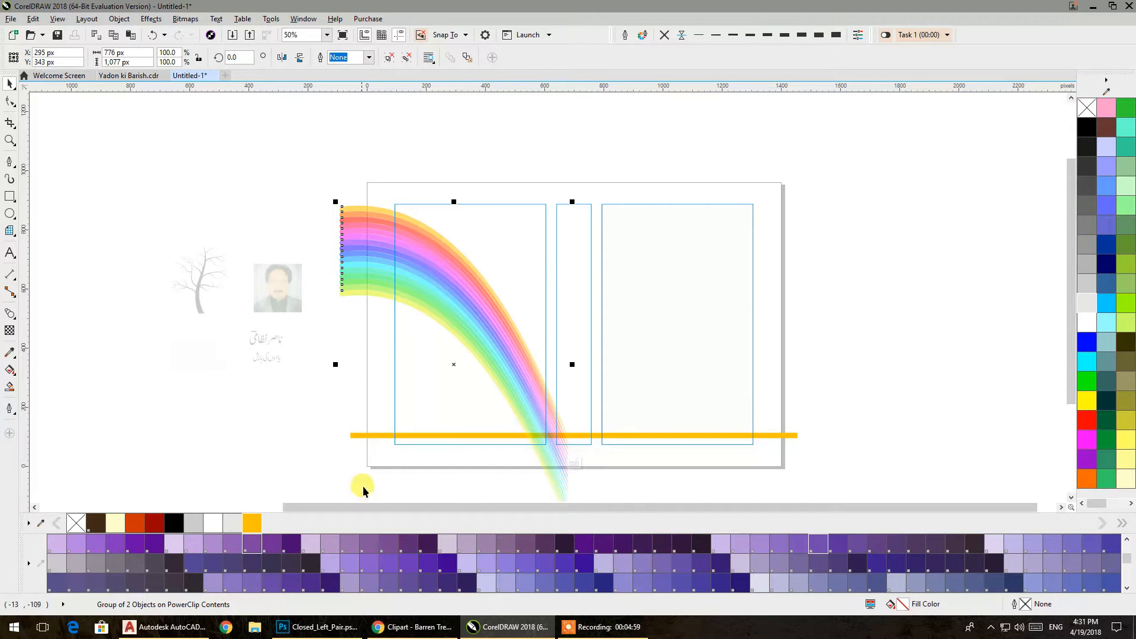
{"action": "left_click_drag", "start_coordinate": [574, 198], "coordinate": [535, 252]}
{"action": "left_click_drag", "start_coordinate": [435, 301], "coordinate": [445, 255]}
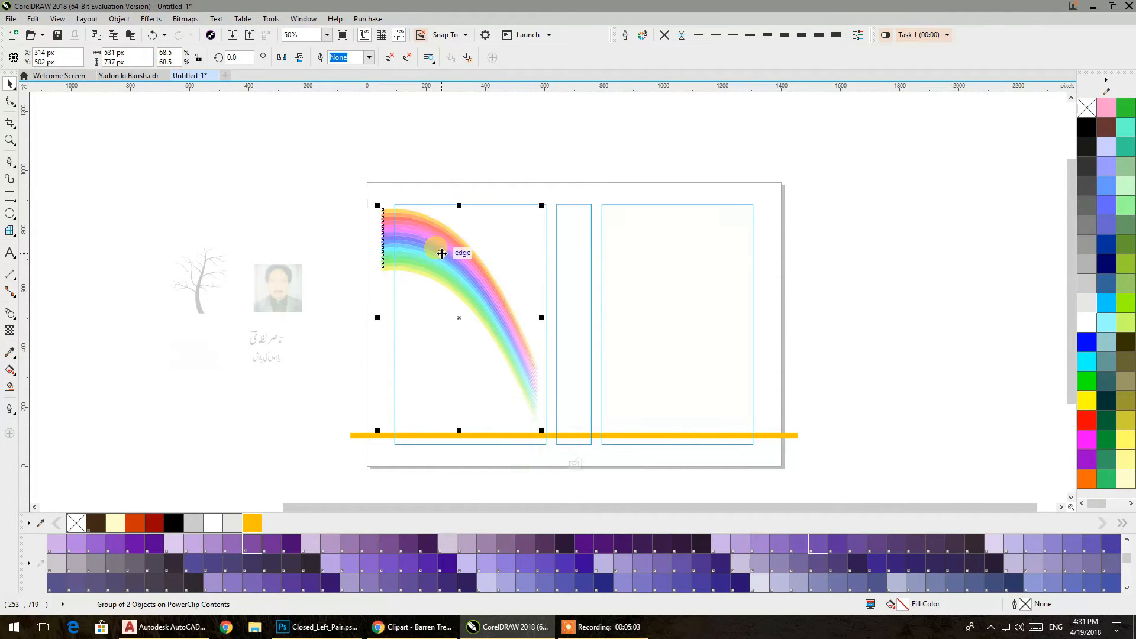
Step: Place a mirrored rainbow copy across the right panel and spine, rotate and enlarge it to about 865 × 1,008 px, and finish editing the PowerClip
{"action": "left_click_drag", "start_coordinate": [377, 318], "coordinate": [743, 247]}
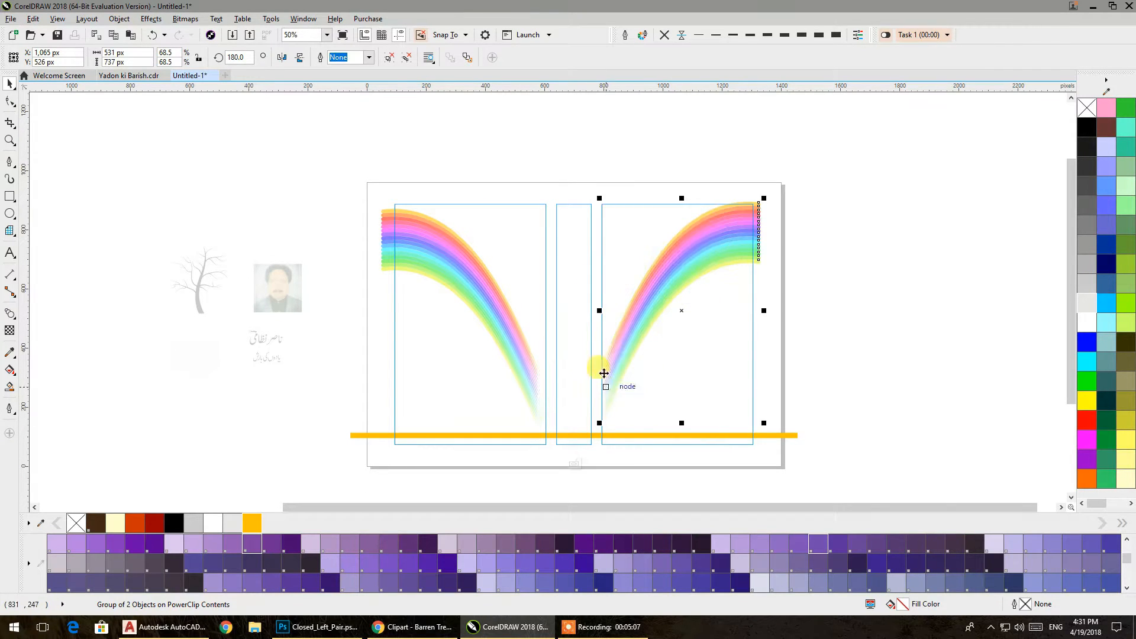
{"action": "left_click_drag", "start_coordinate": [456, 339], "coordinate": [795, 282]}
{"action": "left_click", "coordinate": [795, 283]}
{"action": "left_click_drag", "start_coordinate": [833, 231], "coordinate": [801, 170]}
{"action": "left_click_drag", "start_coordinate": [781, 235], "coordinate": [783, 226]}
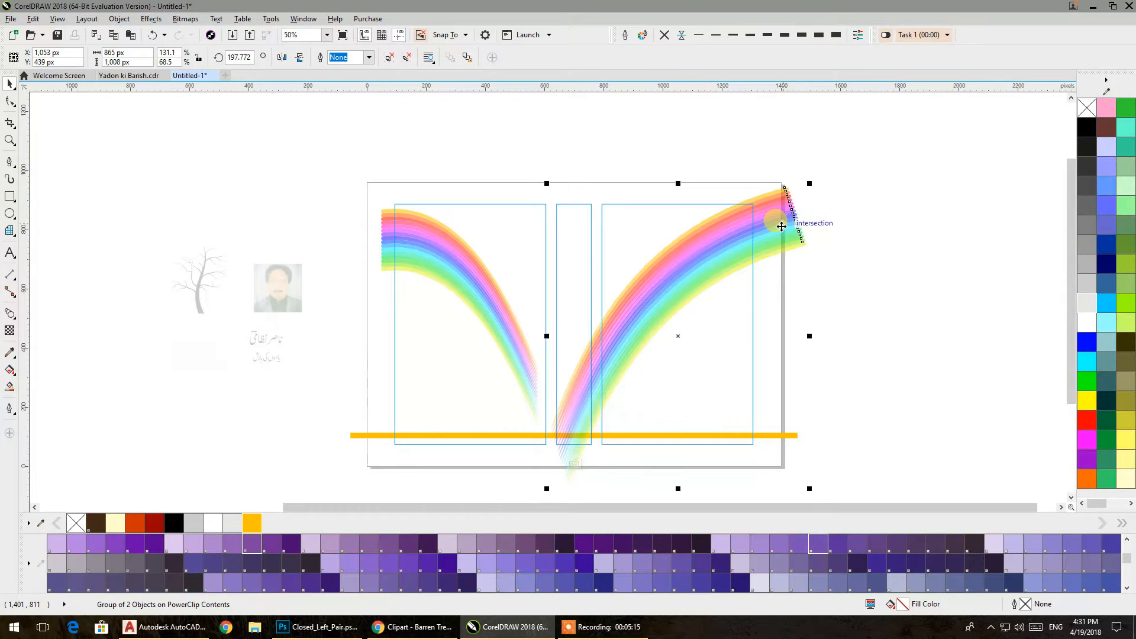
{"action": "left_click", "coordinate": [833, 240]}
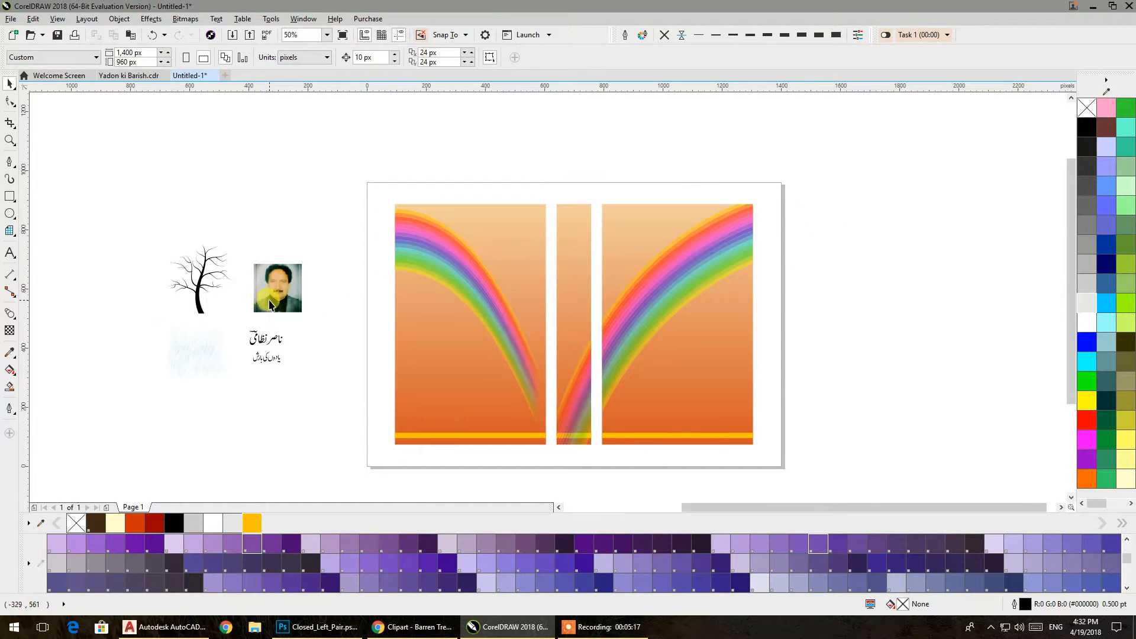
Step: Resize the barren tree silhouette to about 373 × 546 px and move it to about X -120, Y 869 px
{"action": "left_click", "coordinate": [210, 279]}
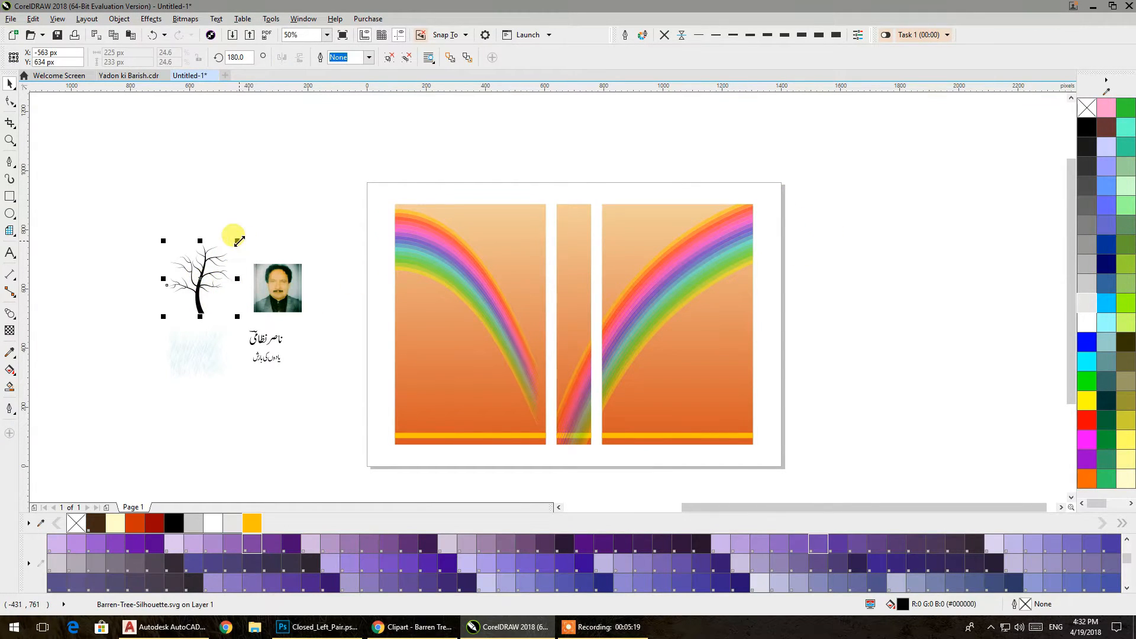
{"action": "left_click_drag", "start_coordinate": [244, 243], "coordinate": [313, 185]}
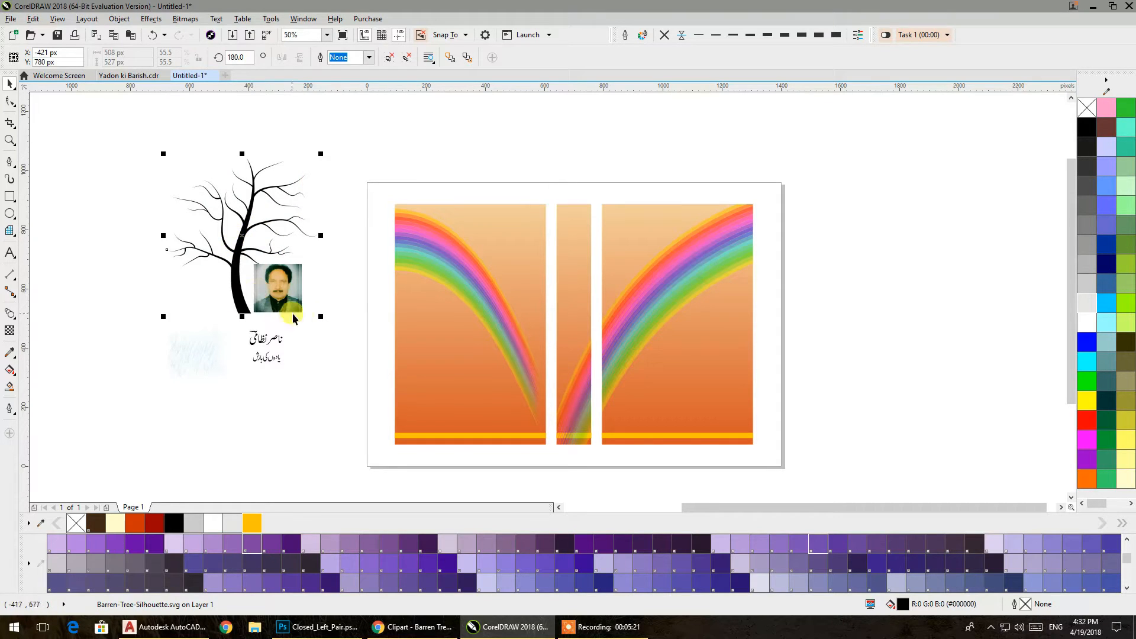
{"action": "left_click_drag", "start_coordinate": [321, 319], "coordinate": [300, 284]}
{"action": "left_click_drag", "start_coordinate": [304, 228], "coordinate": [268, 228]}
{"action": "left_click", "coordinate": [228, 244]}
{"action": "left_click_drag", "start_coordinate": [214, 253], "coordinate": [216, 274]}
{"action": "left_click_drag", "start_coordinate": [225, 322], "coordinate": [335, 255]}
{"action": "left_click", "coordinate": [286, 413]}
{"action": "left_click_drag", "start_coordinate": [380, 209], "coordinate": [390, 211]}
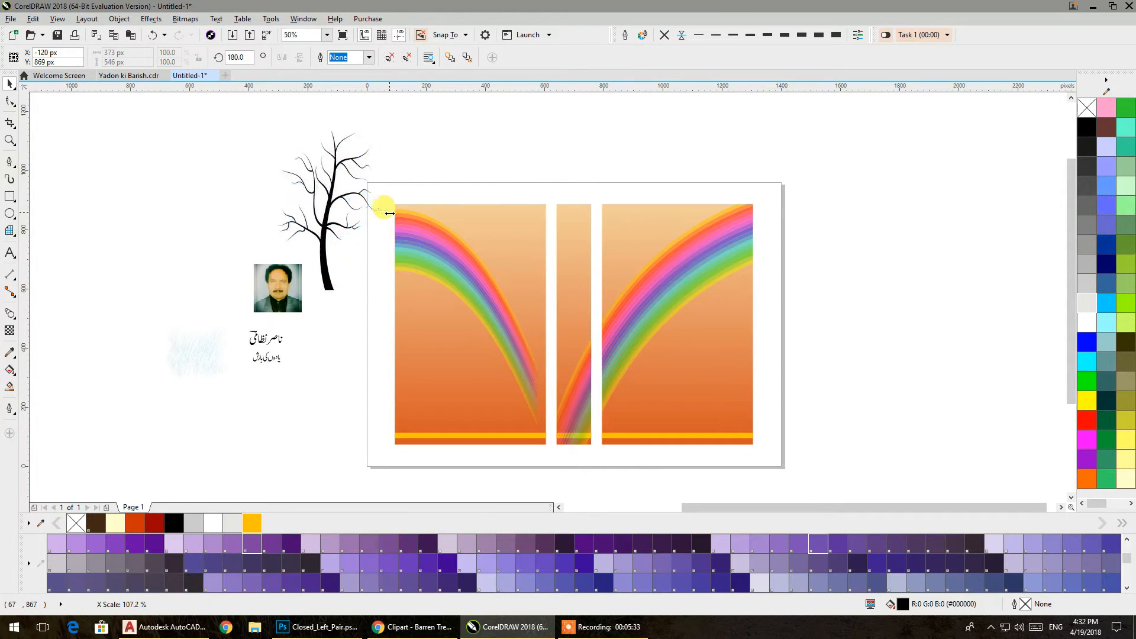
Step: PowerClip the tree silhouette inside the cover panels
{"action": "right_click", "coordinate": [328, 248]}
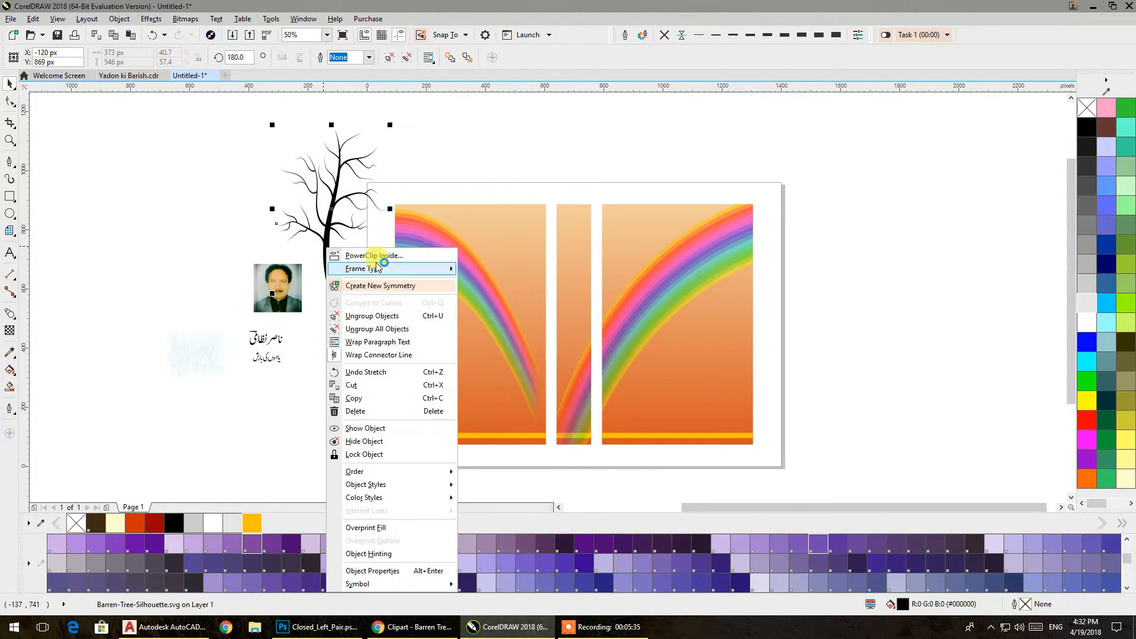
{"action": "key", "text": "Escape"}
{"action": "left_click", "coordinate": [434, 385]}
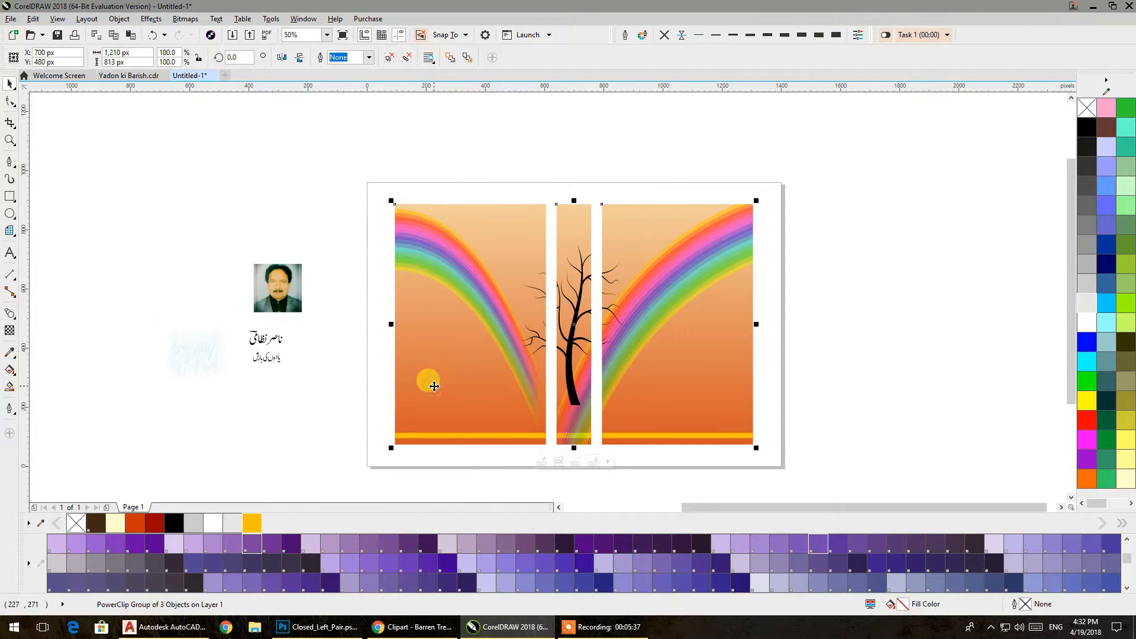
Step: Edit the PowerClip contents to arrange three trees over the left panel and a mirrored copy at about X 846, Y 375 px
{"action": "left_click", "coordinate": [432, 386], "text": "ctrl"}
{"action": "left_click_drag", "start_coordinate": [566, 378], "coordinate": [616, 431]}
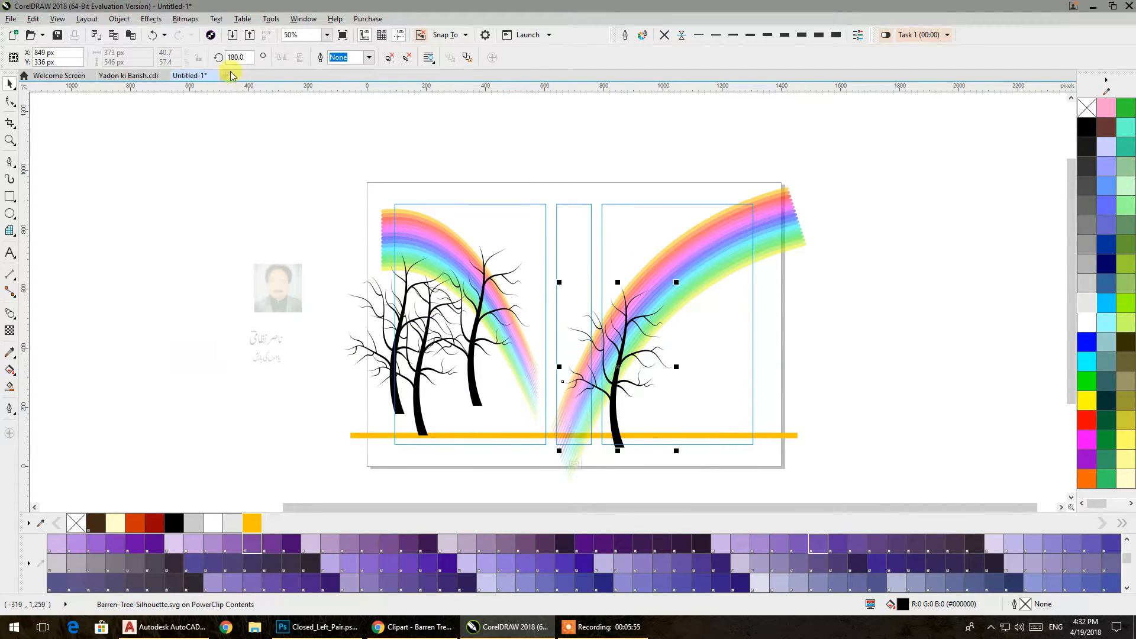
{"action": "left_click_drag", "start_coordinate": [559, 367], "coordinate": [619, 375]}
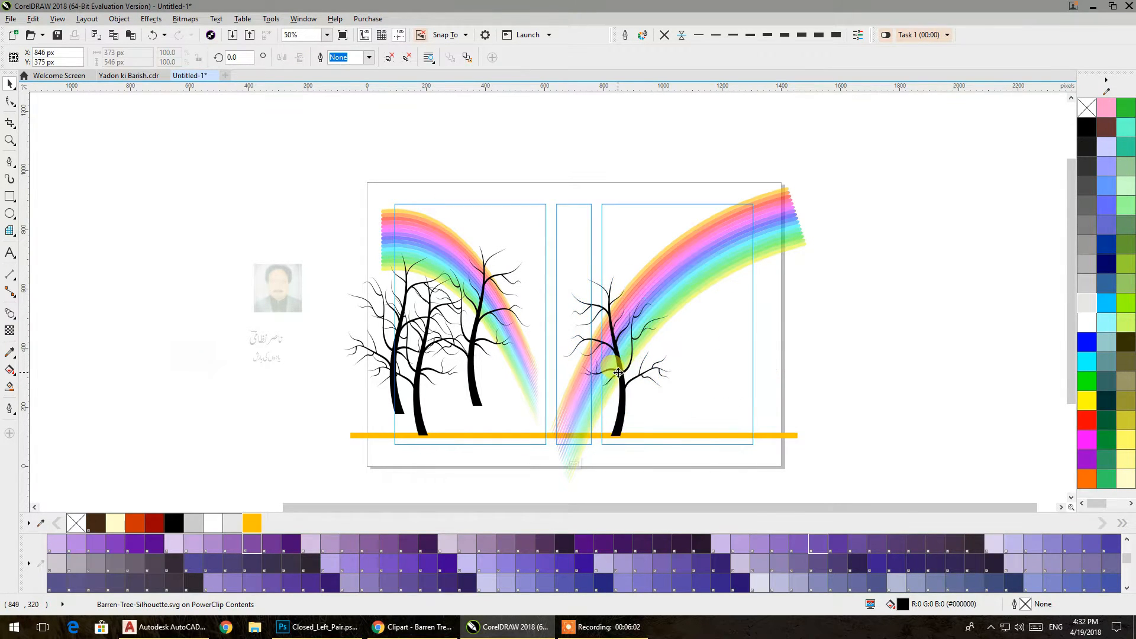
Step: Bring the yellow bar to the front of the layer, over the tree trunks
{"action": "left_click", "coordinate": [789, 439]}
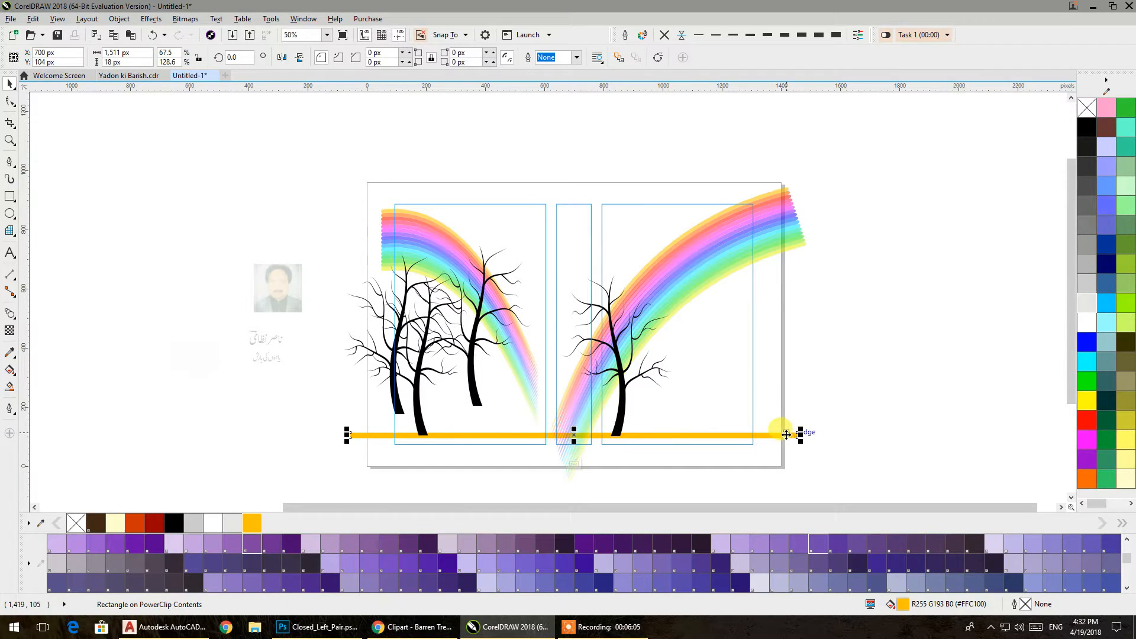
{"action": "right_click", "coordinate": [787, 435]}
{"action": "mouse_move", "coordinate": [814, 301]}
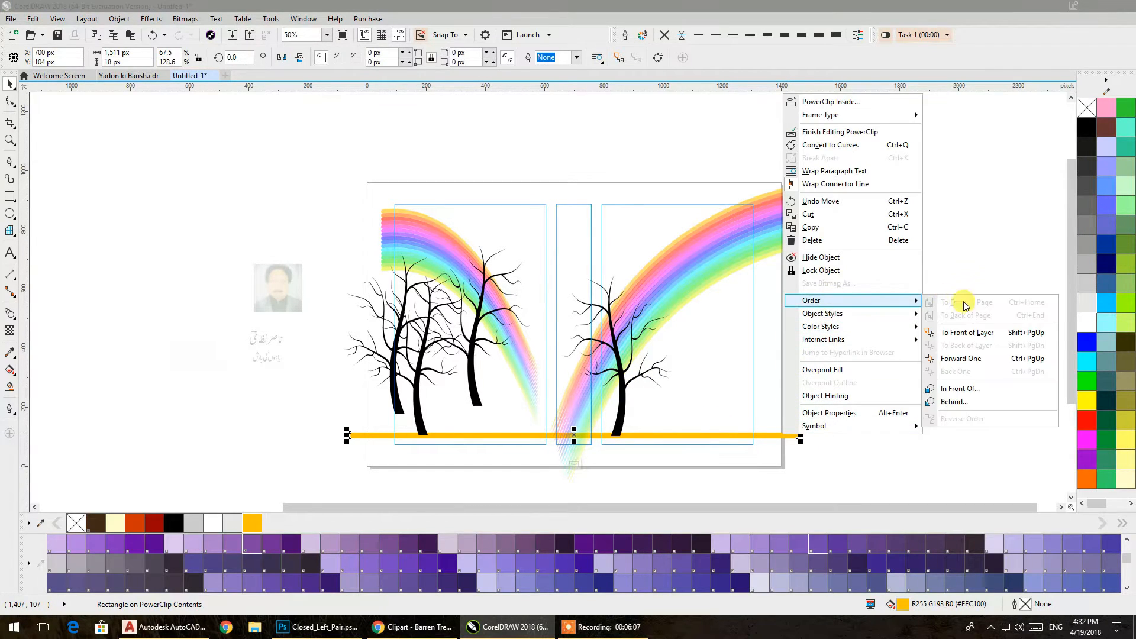
{"action": "left_click", "coordinate": [968, 333]}
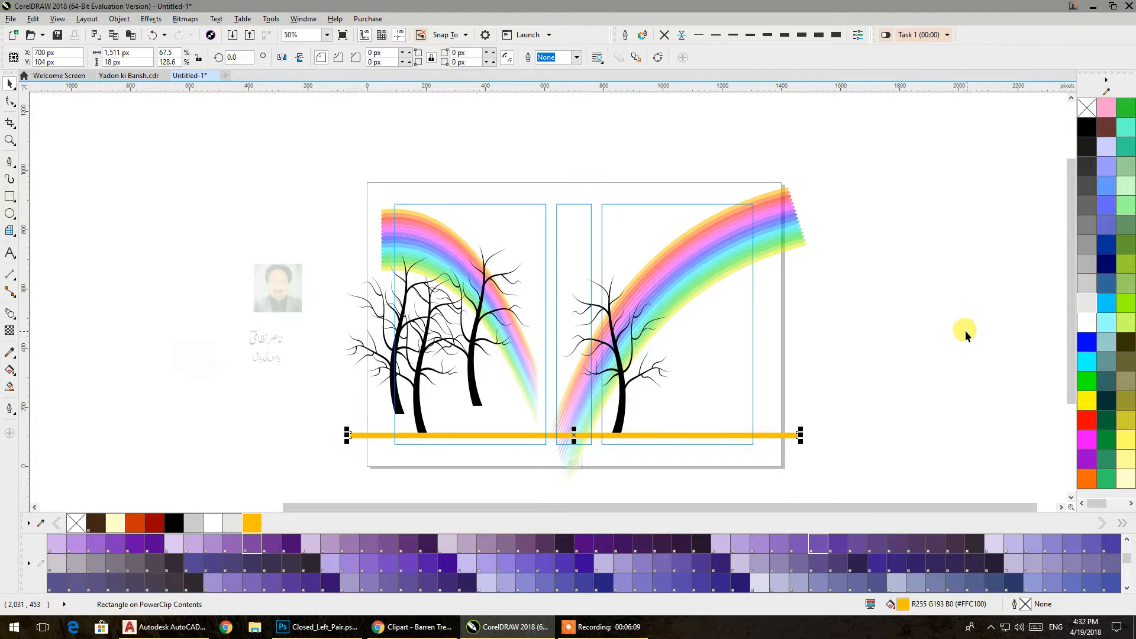
{"action": "left_click", "coordinate": [965, 330]}
Step: Check the tree trunk's base against the yellow bar and finish editing the PowerClip contents
{"action": "scroll", "coordinate": [426, 435], "scroll_direction": "up", "scroll_amount": 2}
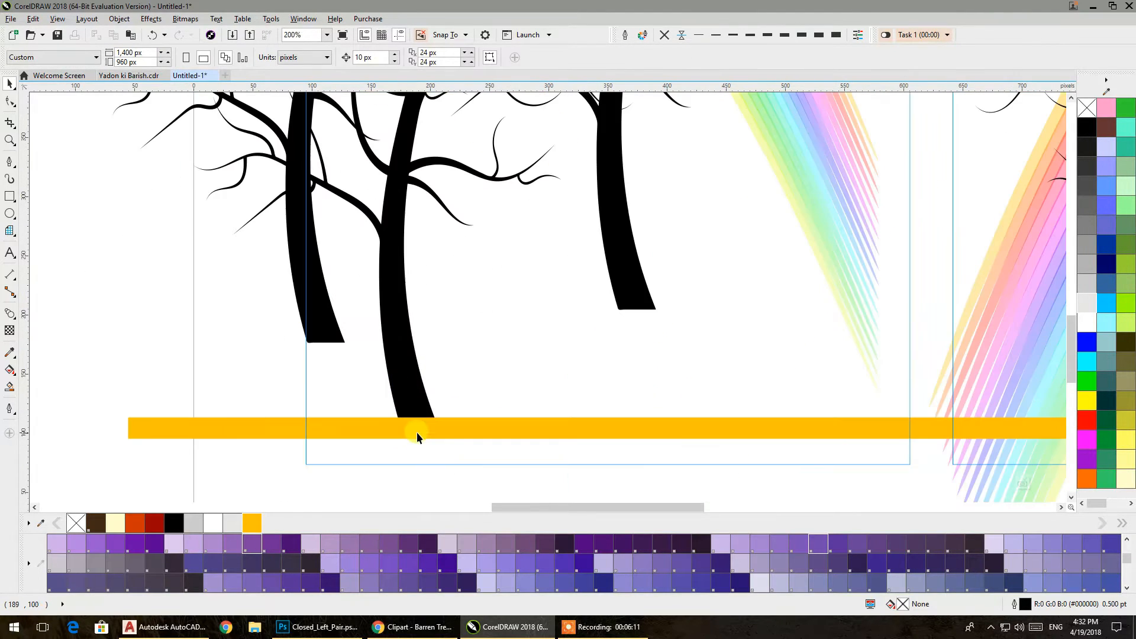
{"action": "left_click", "coordinate": [399, 392]}
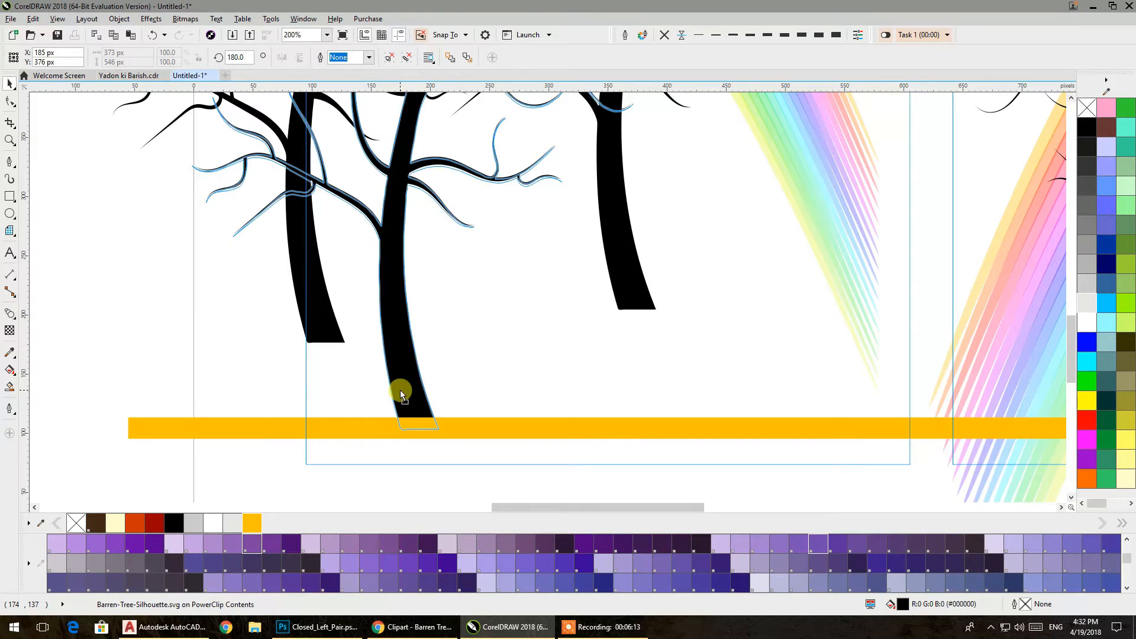
{"action": "scroll", "coordinate": [372, 331], "scroll_direction": "down", "scroll_amount": 3}
{"action": "left_click_drag", "start_coordinate": [589, 325], "coordinate": [806, 332]}
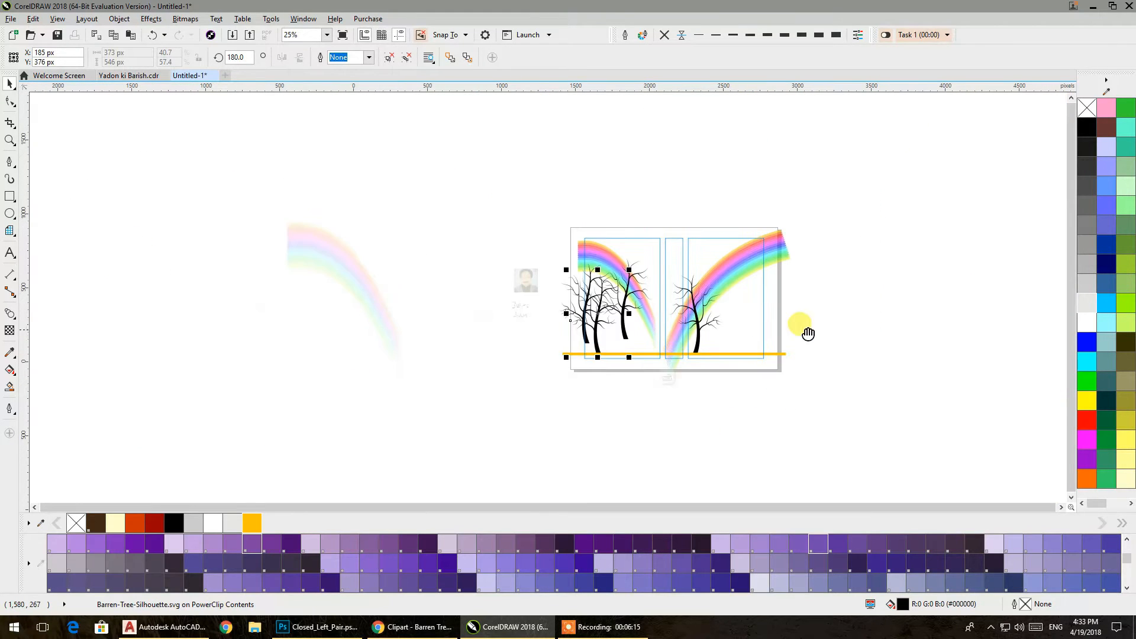
{"action": "left_click", "coordinate": [826, 328]}
{"action": "left_click", "coordinate": [675, 374]}
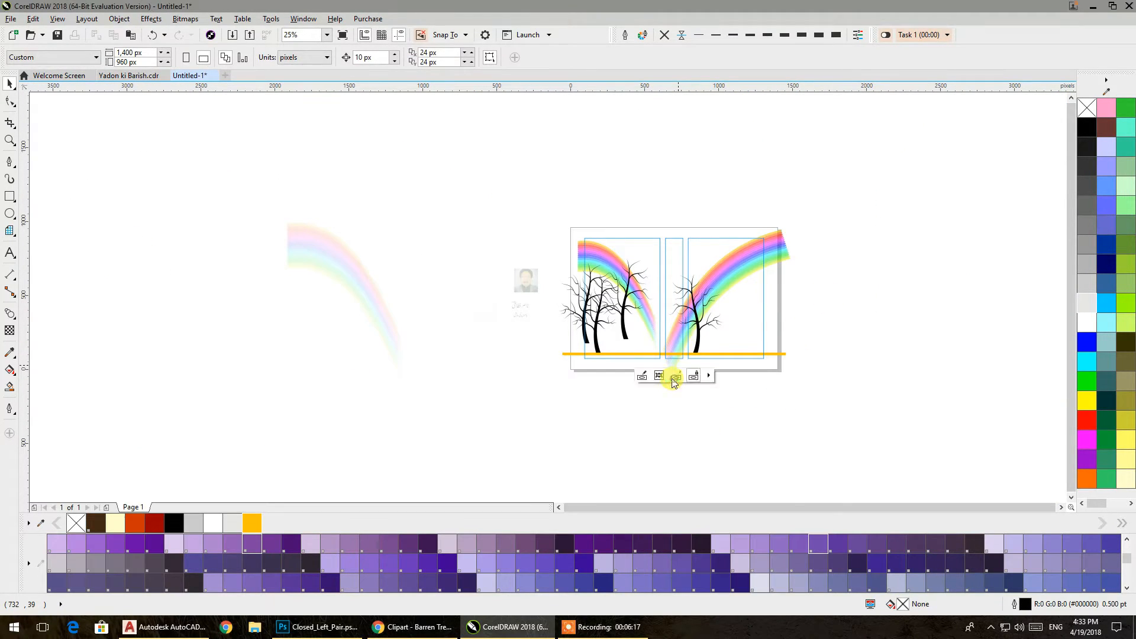
Step: Move the author's name text onto the lower part of the left panel and bring it to the front of the page
{"action": "scroll", "coordinate": [481, 364], "scroll_direction": "up", "scroll_amount": 3}
{"action": "left_click_drag", "start_coordinate": [429, 331], "coordinate": [419, 354]}
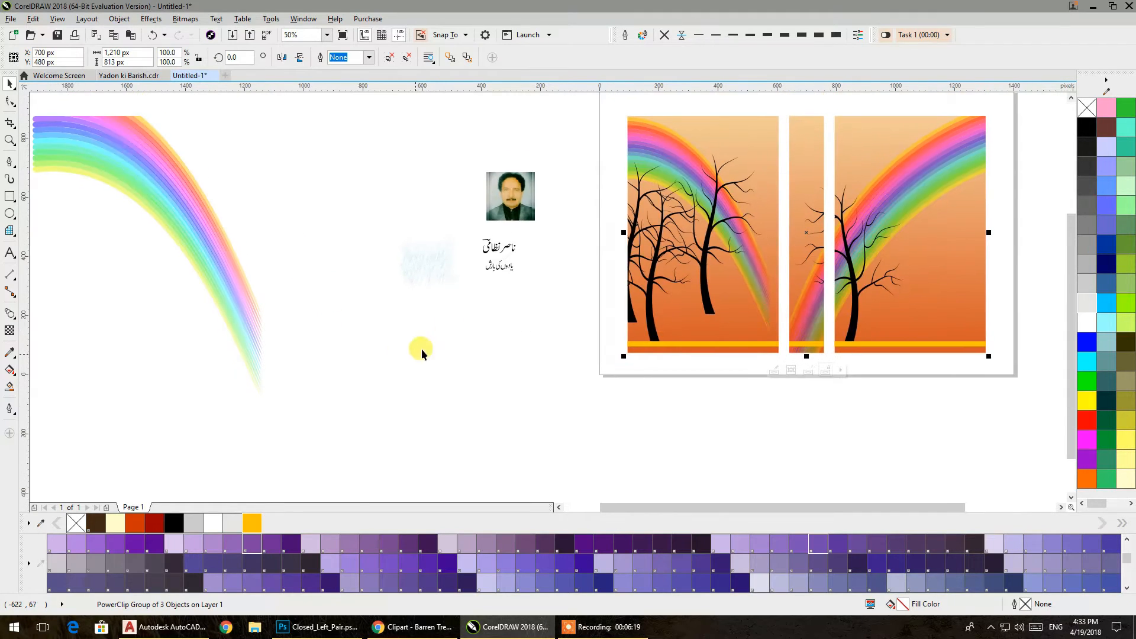
{"action": "left_click_drag", "start_coordinate": [510, 251], "coordinate": [685, 332]}
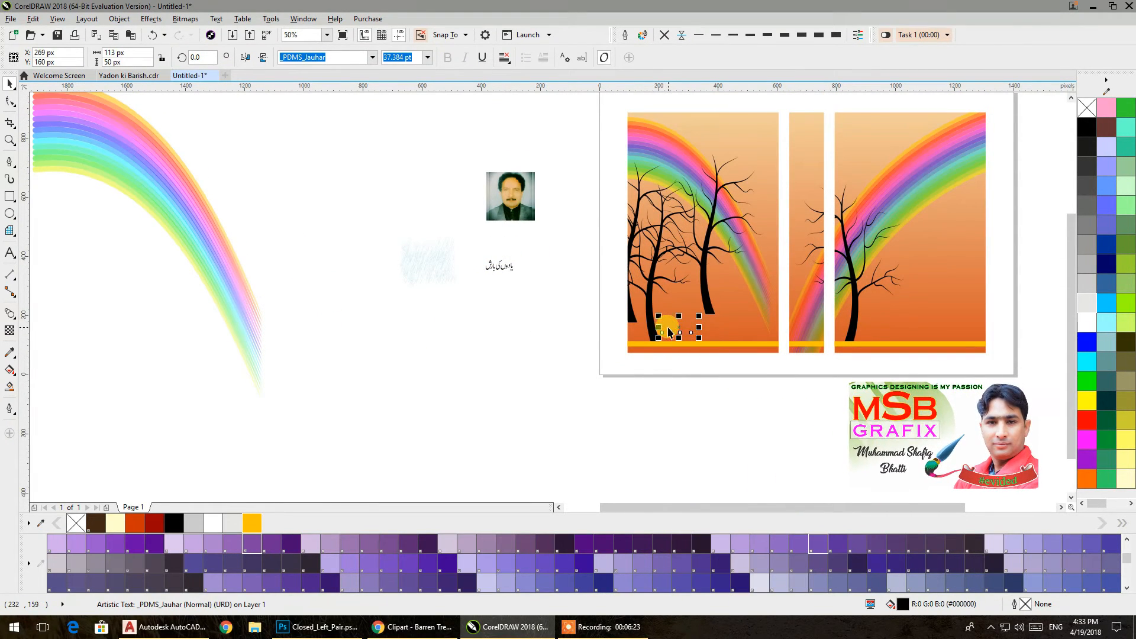
{"action": "right_click", "coordinate": [681, 329]}
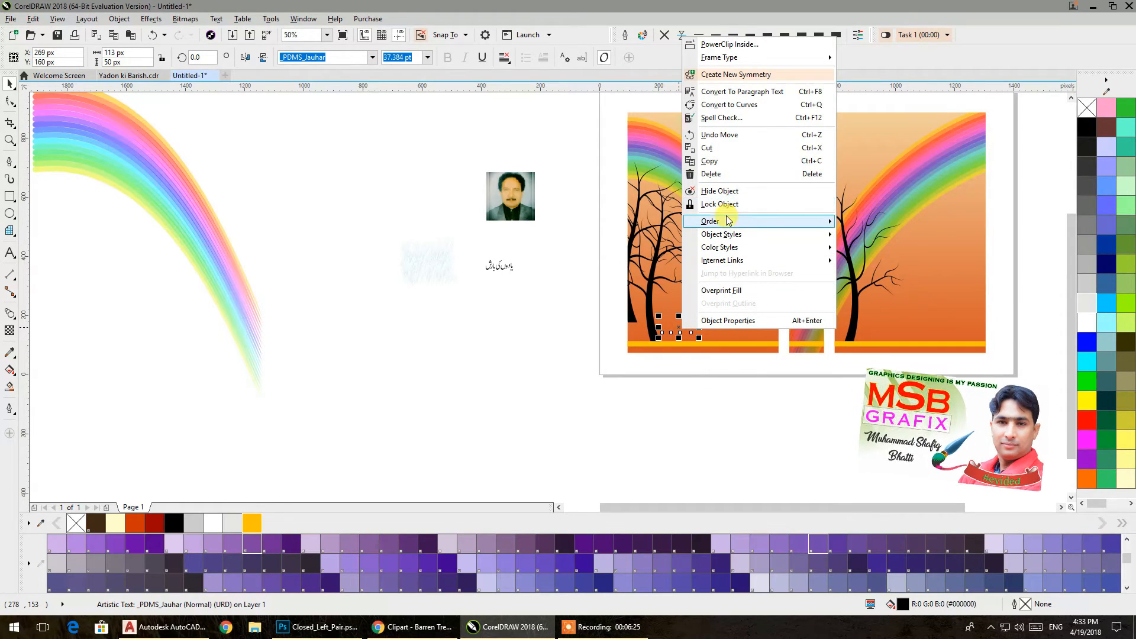
{"action": "mouse_move", "coordinate": [725, 221]}
{"action": "left_click", "coordinate": [892, 223]}
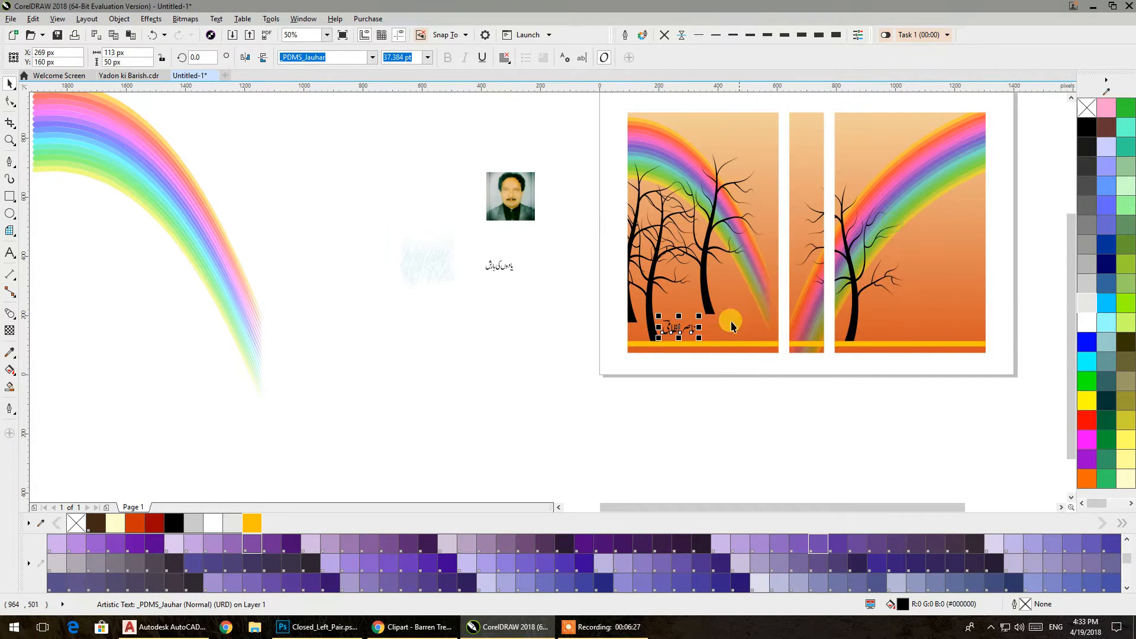
Step: Enlarge the author's name text to about 226 × 99 px over the yellow bar and fill it with white
{"action": "left_click_drag", "start_coordinate": [701, 315], "coordinate": [583, 343]}
{"action": "scroll", "coordinate": [677, 342], "scroll_direction": "up", "scroll_amount": 2}
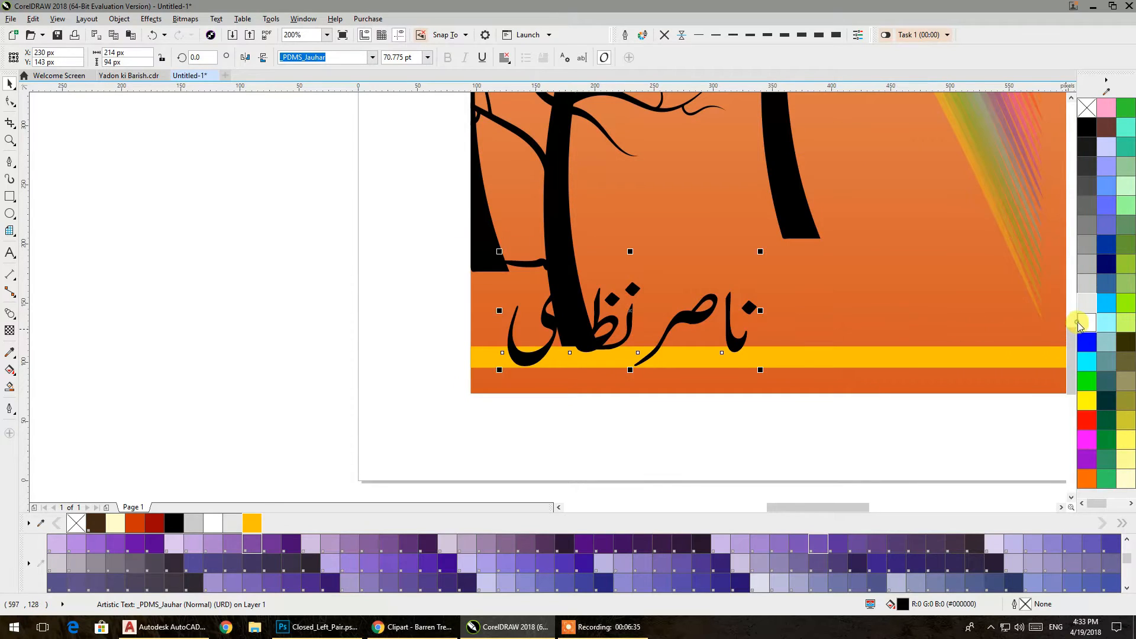
{"action": "left_click", "coordinate": [1079, 325]}
{"action": "left_click_drag", "start_coordinate": [762, 250], "coordinate": [768, 236]}
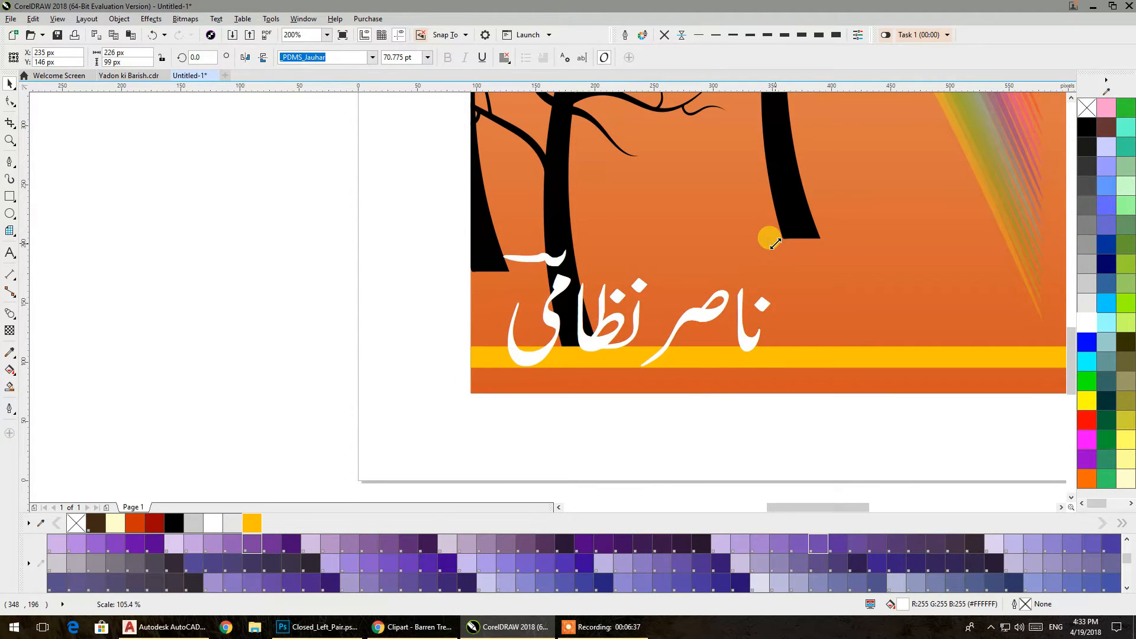
{"action": "scroll", "coordinate": [760, 261], "scroll_direction": "down", "scroll_amount": 3}
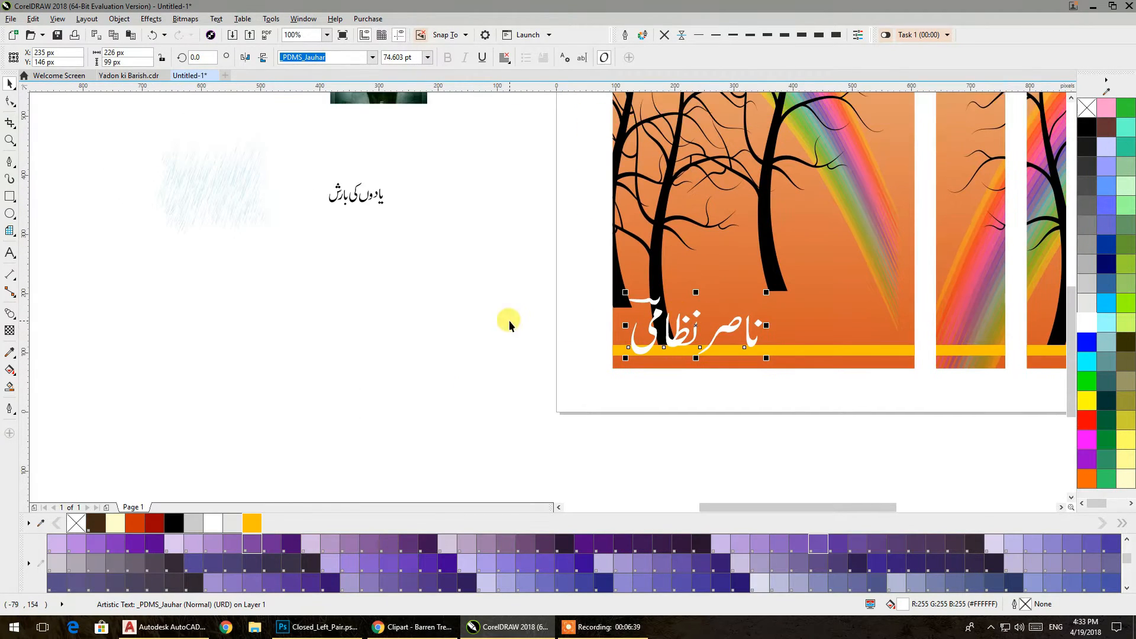
Step: Reduce the author's name text over the yellow bar to about 172 × 75 px
{"action": "left_click_drag", "start_coordinate": [765, 294], "coordinate": [733, 287]}
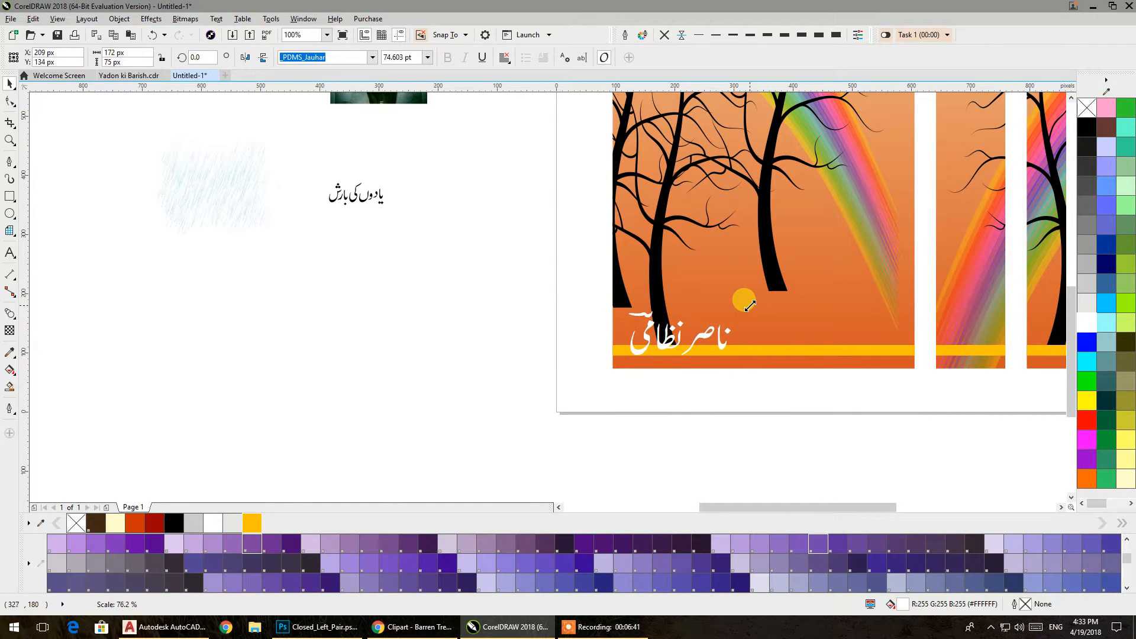
Step: Move the book title text onto the upper part of the left panel and bring it to the front of the page
{"action": "left_click", "coordinate": [431, 318]}
{"action": "left_click_drag", "start_coordinate": [431, 318], "coordinate": [776, 140]}
{"action": "left_click_drag", "start_coordinate": [668, 126], "coordinate": [668, 126]}
{"action": "scroll", "coordinate": [669, 126], "scroll_direction": "up", "scroll_amount": 2}
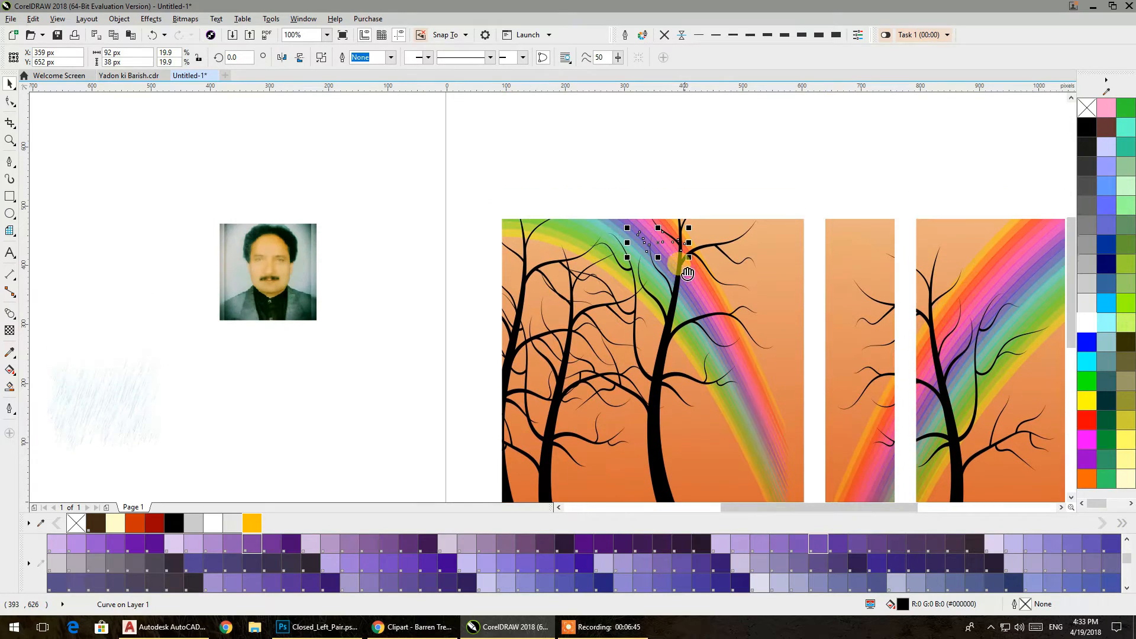
{"action": "right_click", "coordinate": [661, 242]}
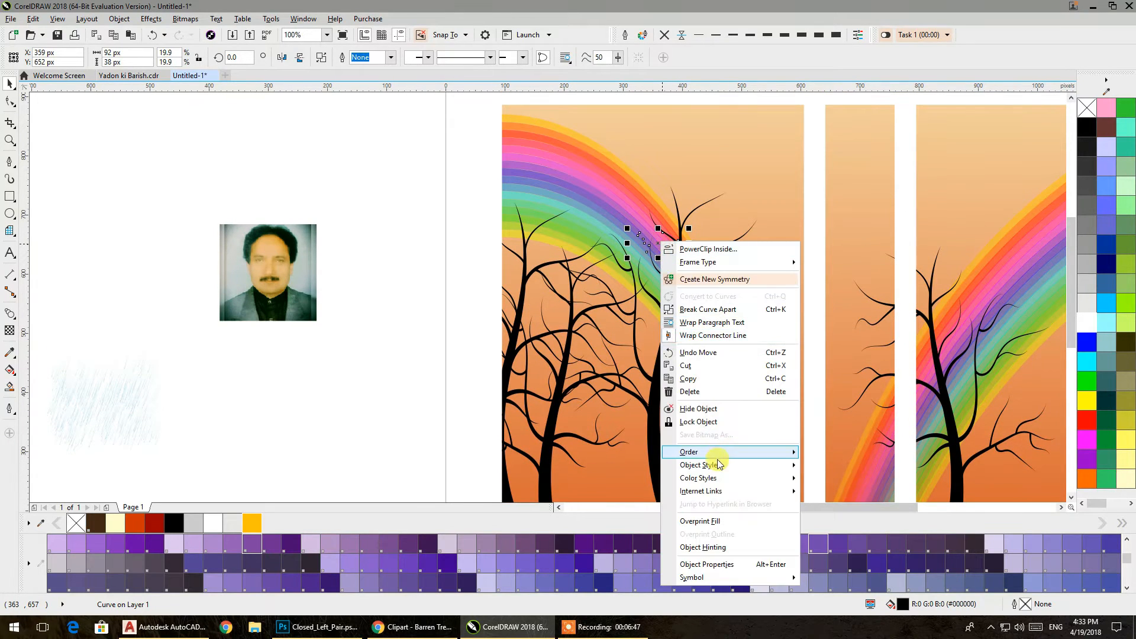
{"action": "mouse_move", "coordinate": [713, 456]}
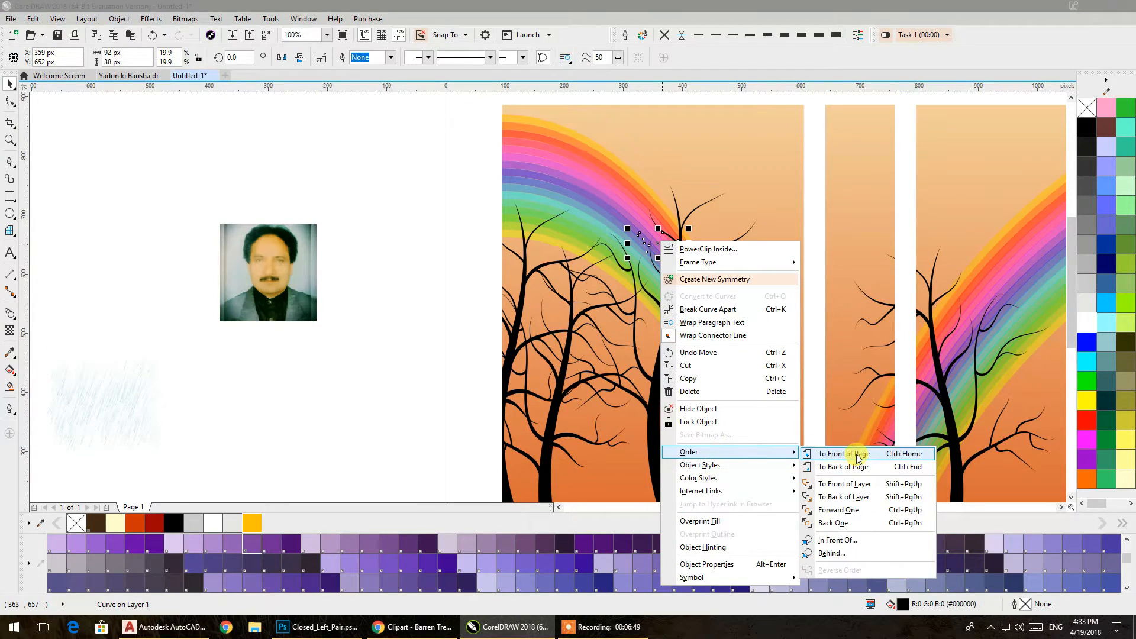
{"action": "left_click", "coordinate": [858, 456]}
Step: Enlarge the book title above the trees and centre it horizontally on the left panel
{"action": "left_click_drag", "start_coordinate": [689, 258], "coordinate": [751, 284]}
{"action": "left_click_drag", "start_coordinate": [666, 273], "coordinate": [697, 174]}
{"action": "left_click", "coordinate": [639, 146]}
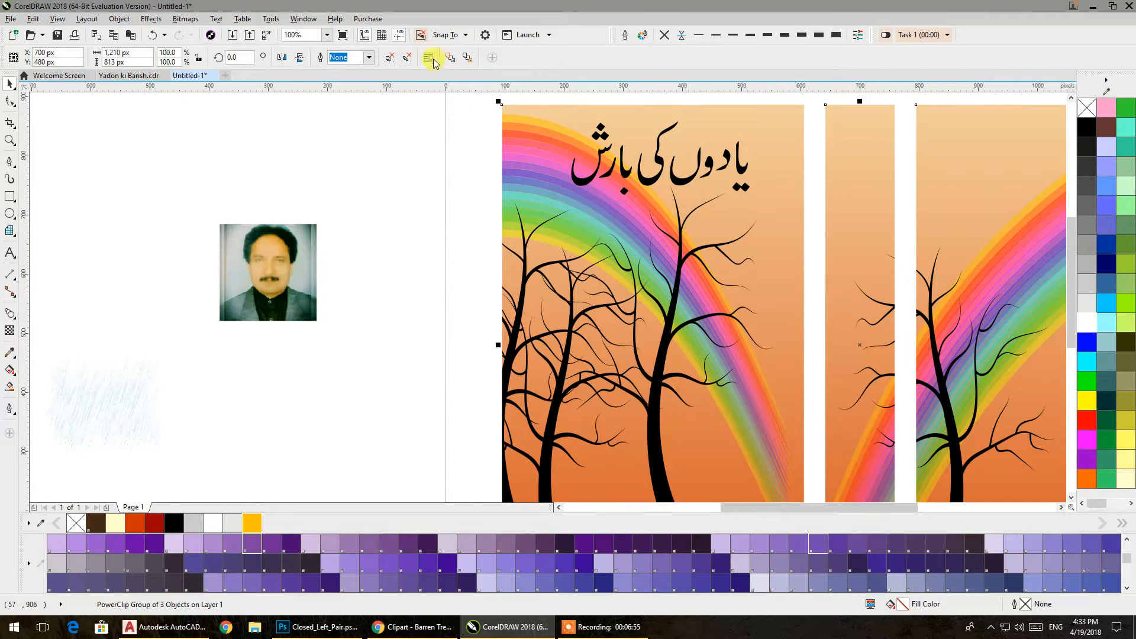
{"action": "left_click", "coordinate": [395, 58]}
{"action": "left_click", "coordinate": [747, 162]}
{"action": "left_click", "coordinate": [763, 161], "text": "shift"}
{"action": "key", "text": "e"}
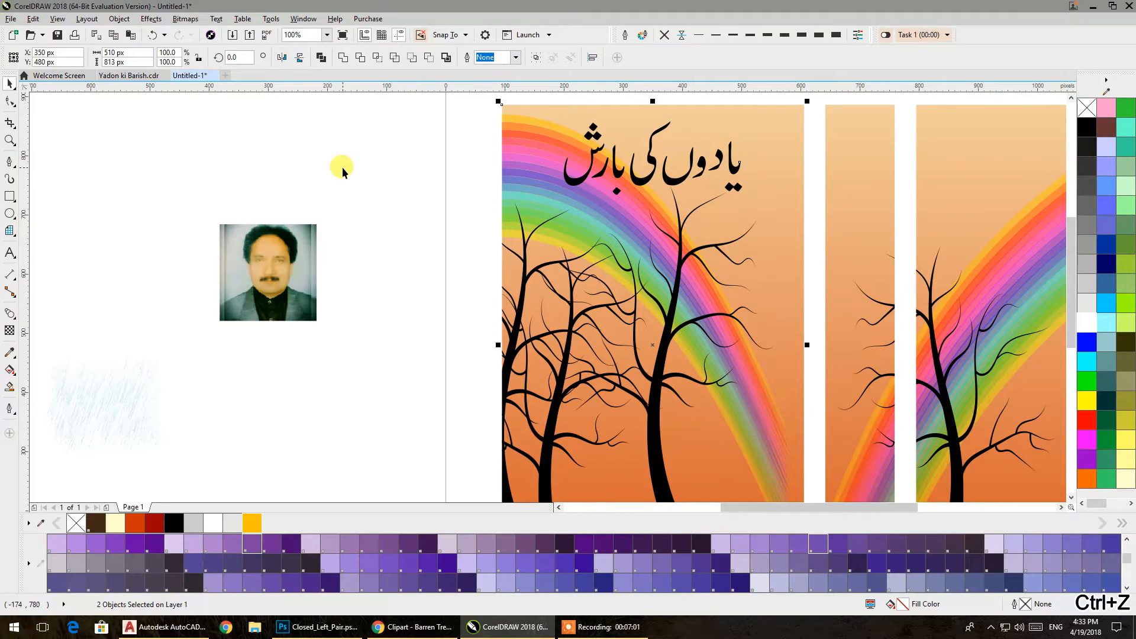
Step: Enlarge the title about its centre to about 370 × 152 px and fill it with orange #FF6600
{"action": "left_click", "coordinate": [731, 180]}
{"action": "left_click_drag", "start_coordinate": [747, 193], "coordinate": [767, 222]}
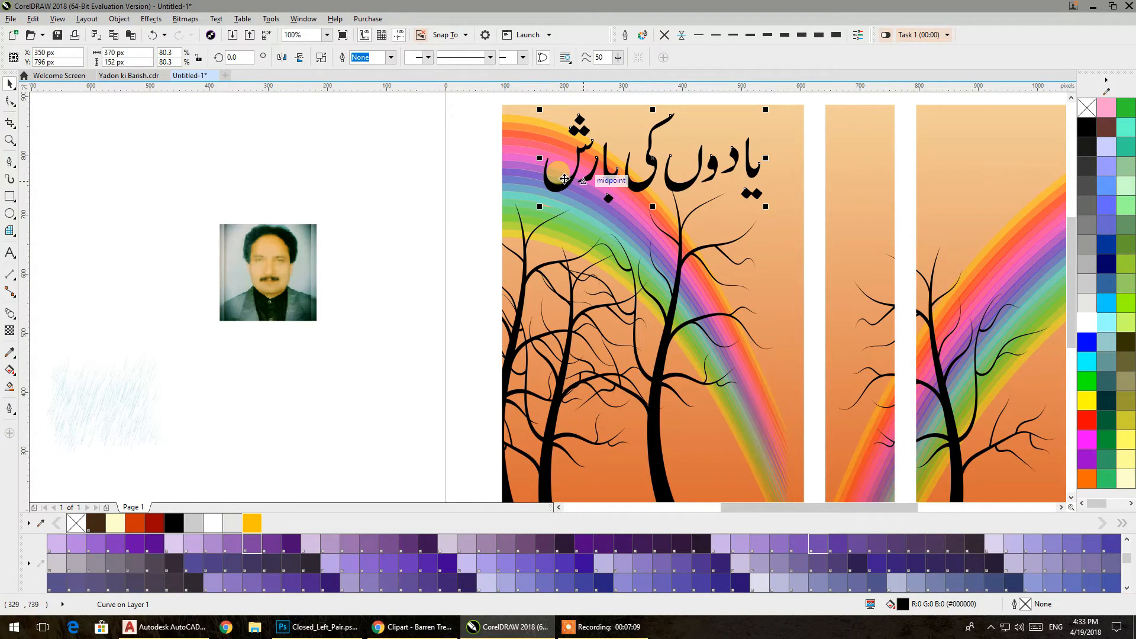
{"action": "left_click", "coordinate": [1086, 480]}
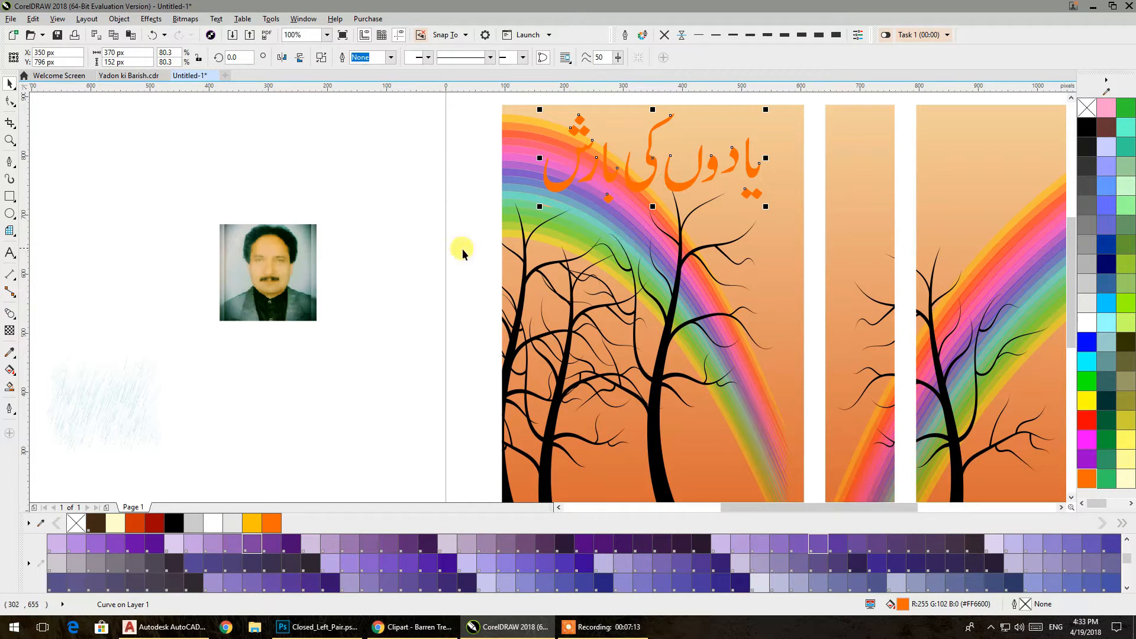
Step: Add a black drop shadow to the title, offset about 5 px and -7 px, with feathering 8 and opacity 80
{"action": "left_click", "coordinate": [10, 314]}
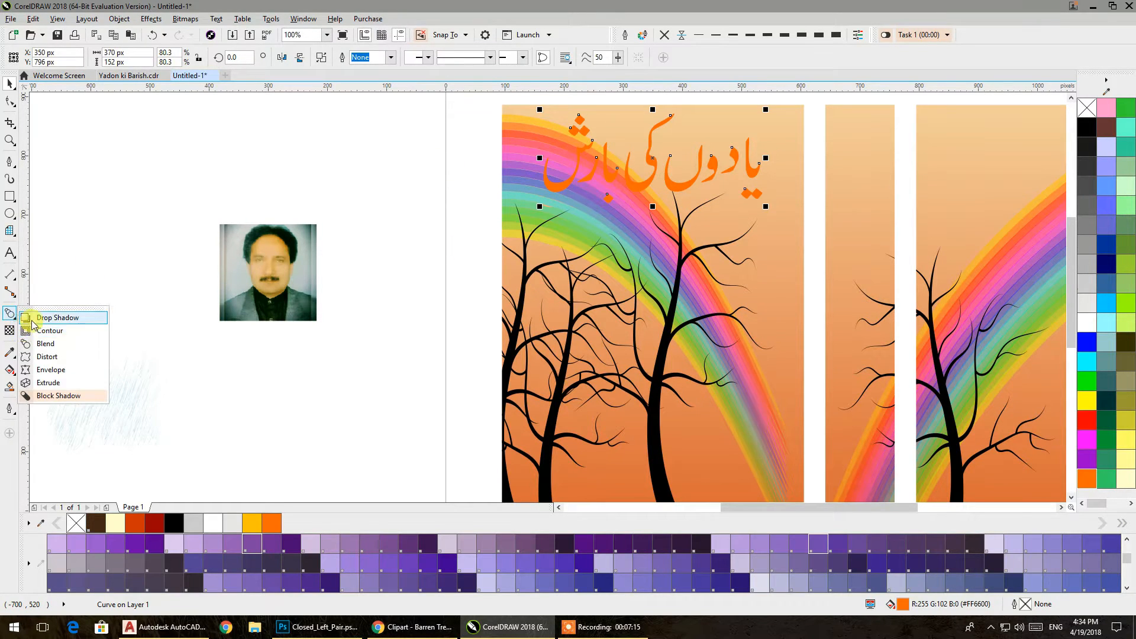
{"action": "left_click", "coordinate": [58, 318]}
{"action": "left_click_drag", "start_coordinate": [652, 159], "coordinate": [684, 206]}
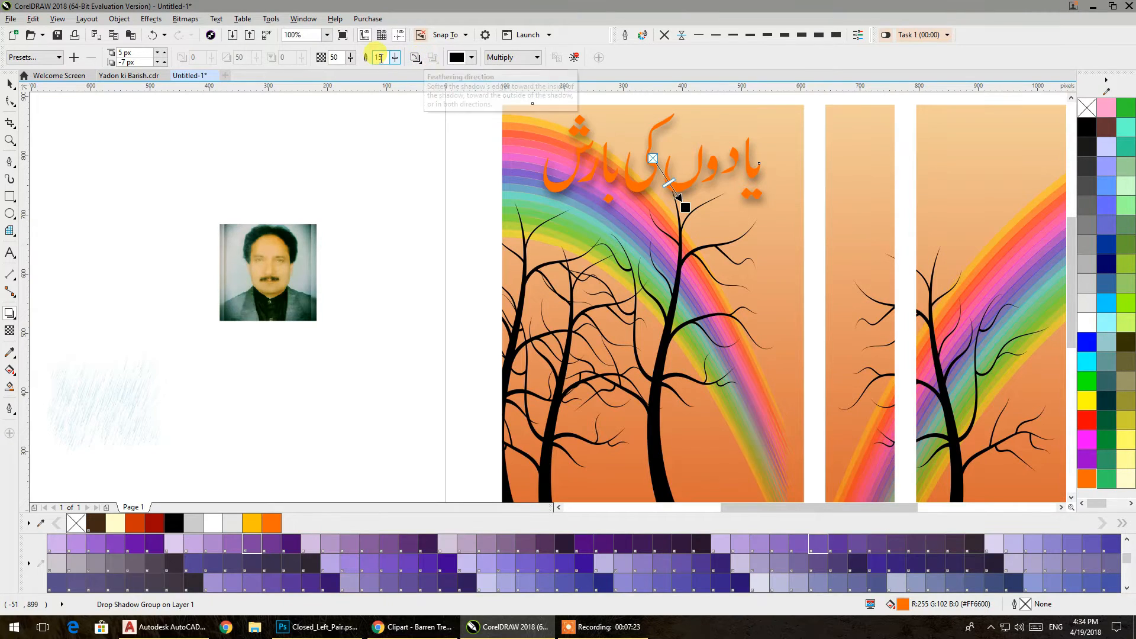
{"action": "type", "text": "8"}
{"action": "key", "text": "Return"}
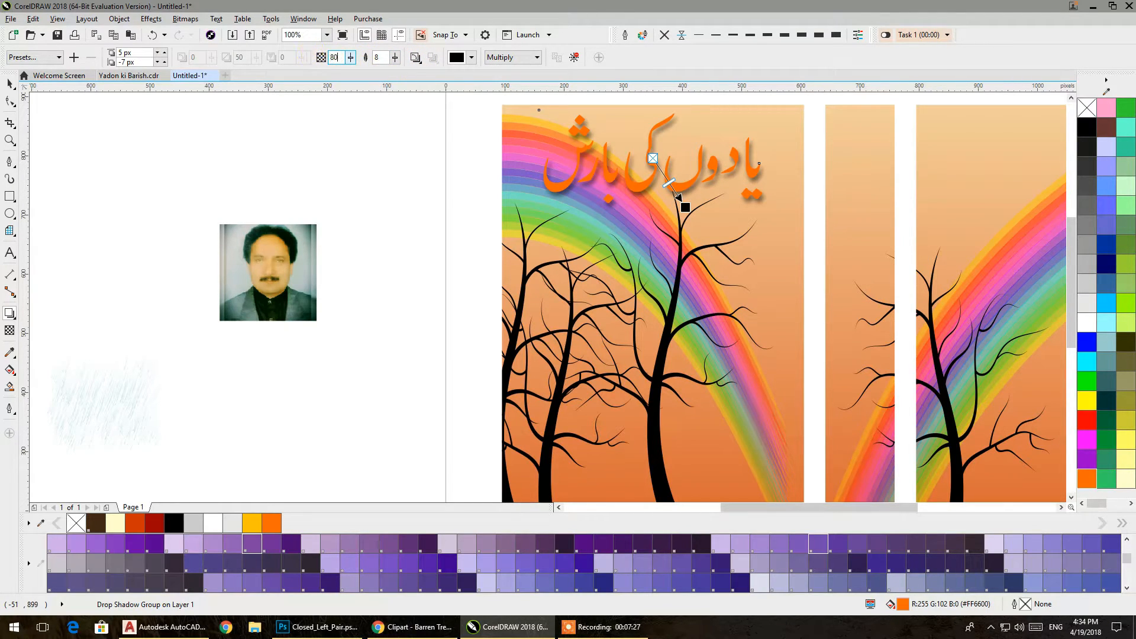
{"action": "type", "text": "80"}
{"action": "key", "text": "Return"}
{"action": "left_click", "coordinate": [9, 83]}
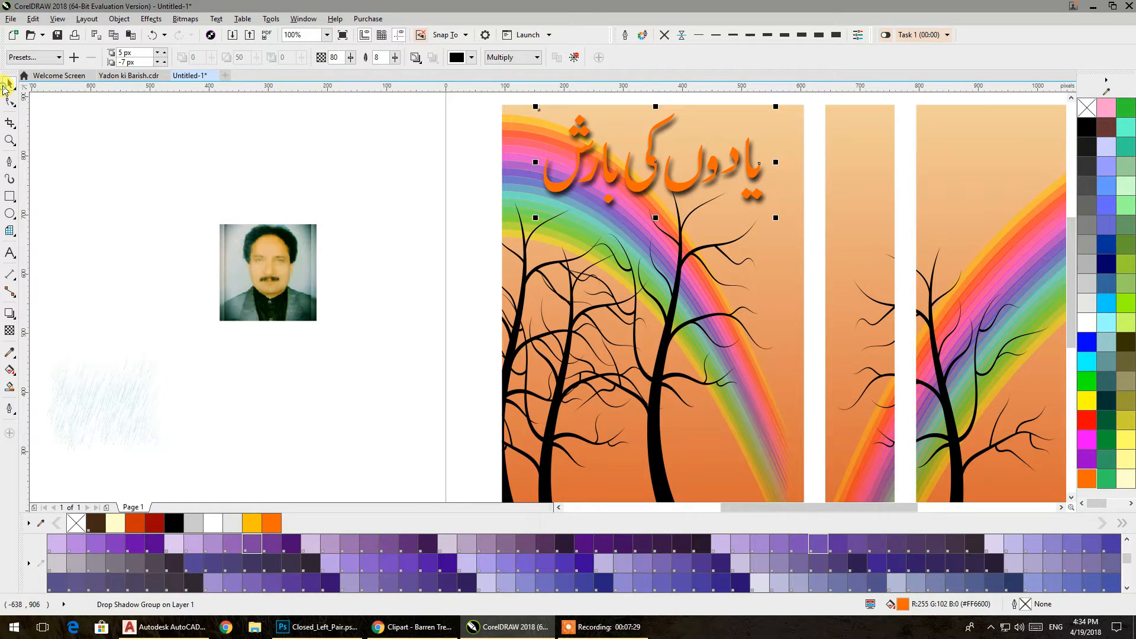
Step: Give the title a thick white outline with rounded corners and line caps, placed behind the fill
{"action": "right_click", "coordinate": [1088, 323]}
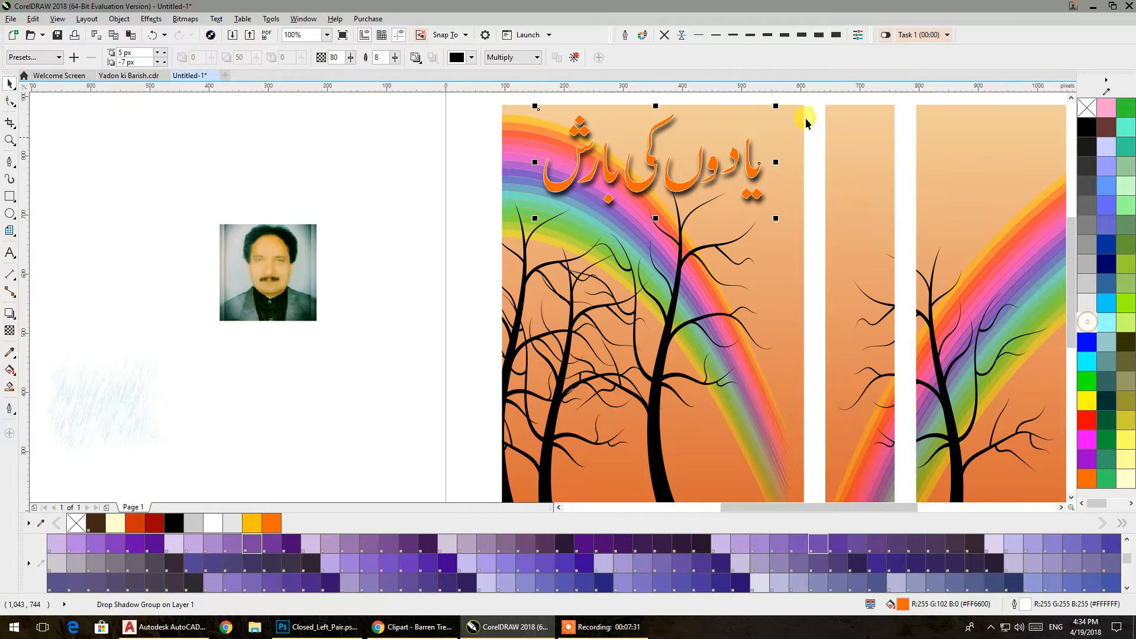
{"action": "left_click", "coordinate": [752, 37]}
{"action": "left_click", "coordinate": [624, 37]}
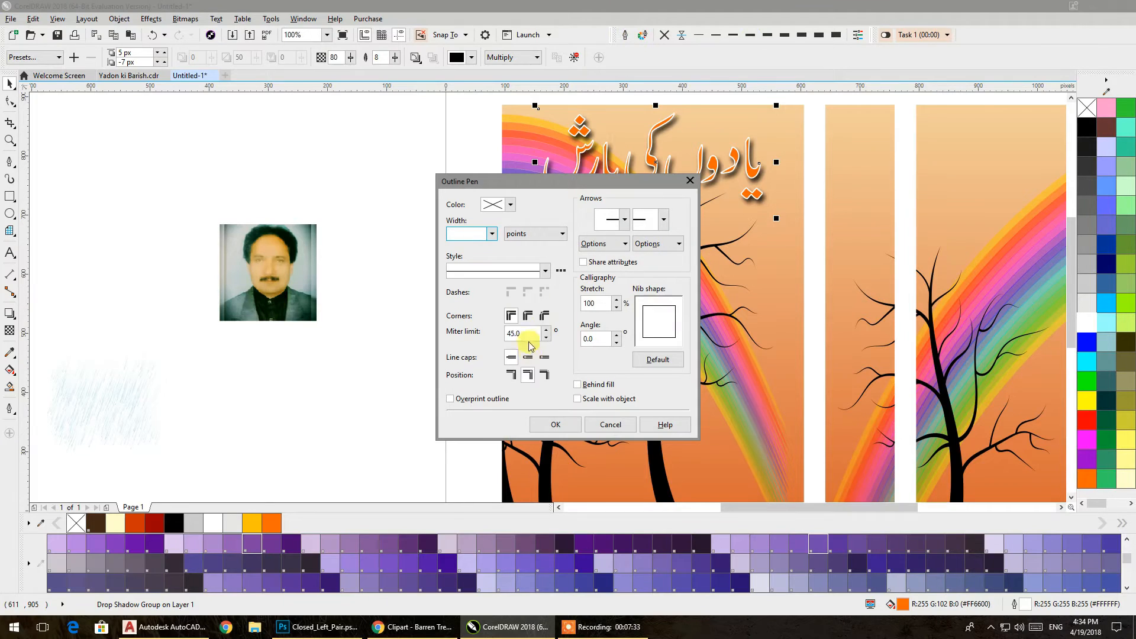
{"action": "left_click", "coordinate": [528, 315]}
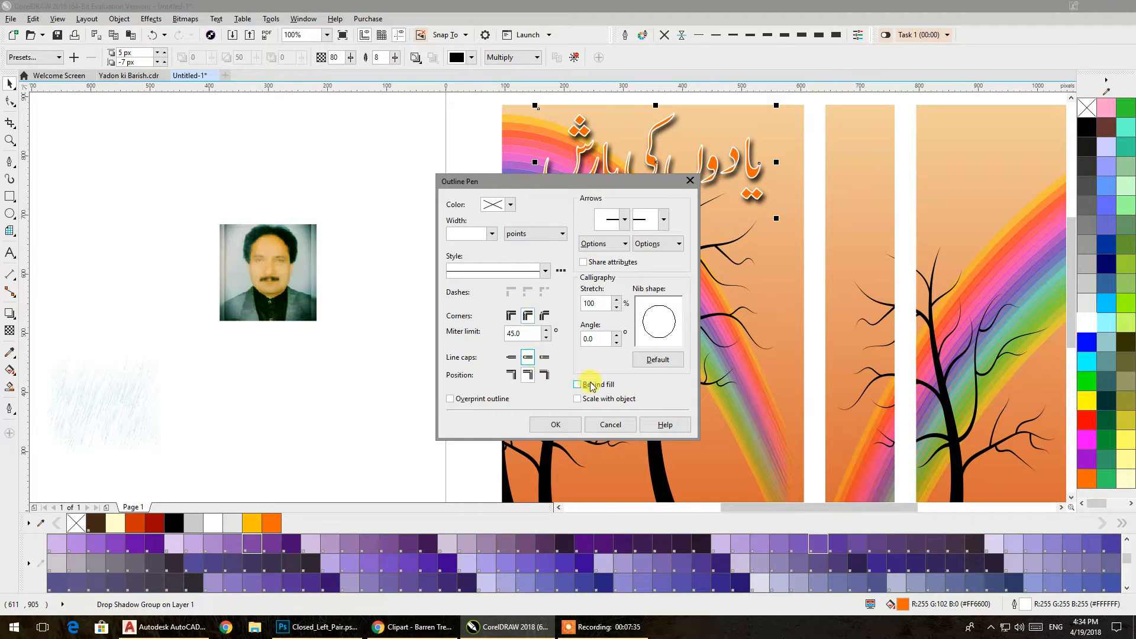
{"action": "left_click", "coordinate": [471, 408]}
{"action": "left_click", "coordinate": [555, 424]}
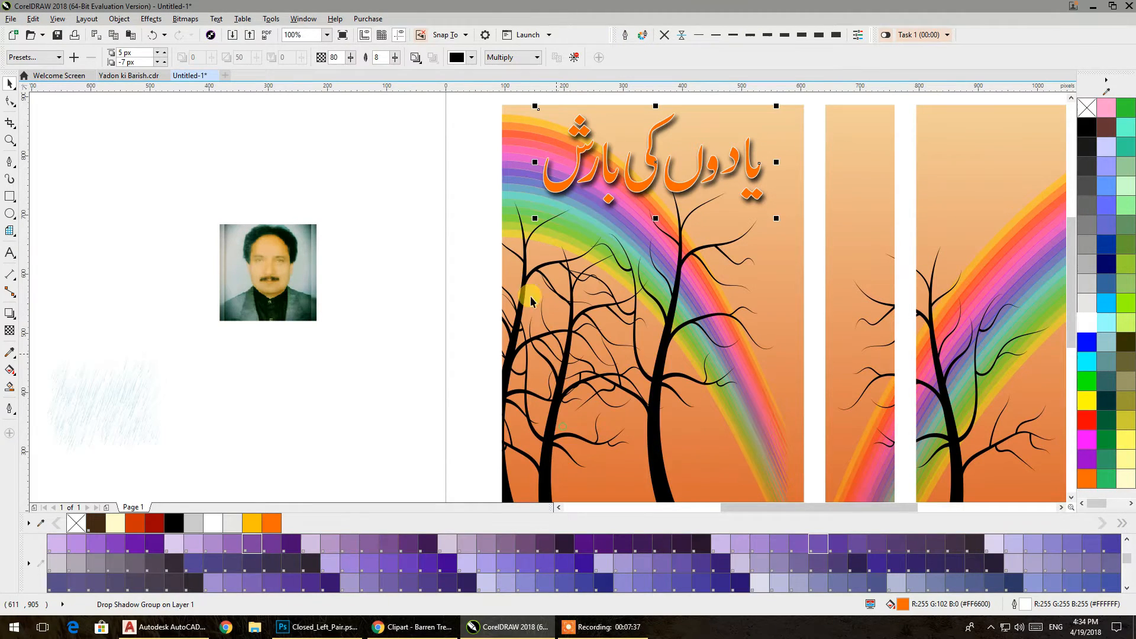
{"action": "left_click", "coordinate": [785, 35]}
{"action": "left_click", "coordinate": [801, 36]}
{"action": "left_click", "coordinate": [430, 156]}
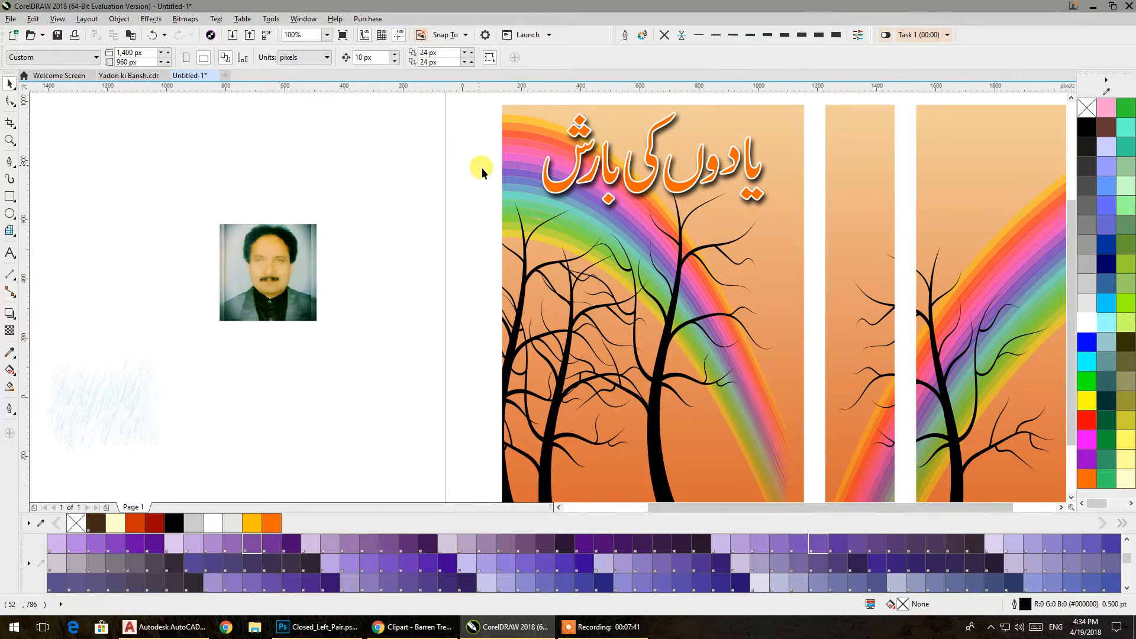
Step: Enlarge the author's name over the yellow bar to about 182 × 80 px
{"action": "scroll", "coordinate": [481, 168], "scroll_direction": "down", "scroll_amount": 2}
{"action": "scroll", "coordinate": [507, 403], "scroll_direction": "up", "scroll_amount": 1}
{"action": "scroll", "coordinate": [507, 402], "scroll_direction": "up", "scroll_amount": 3}
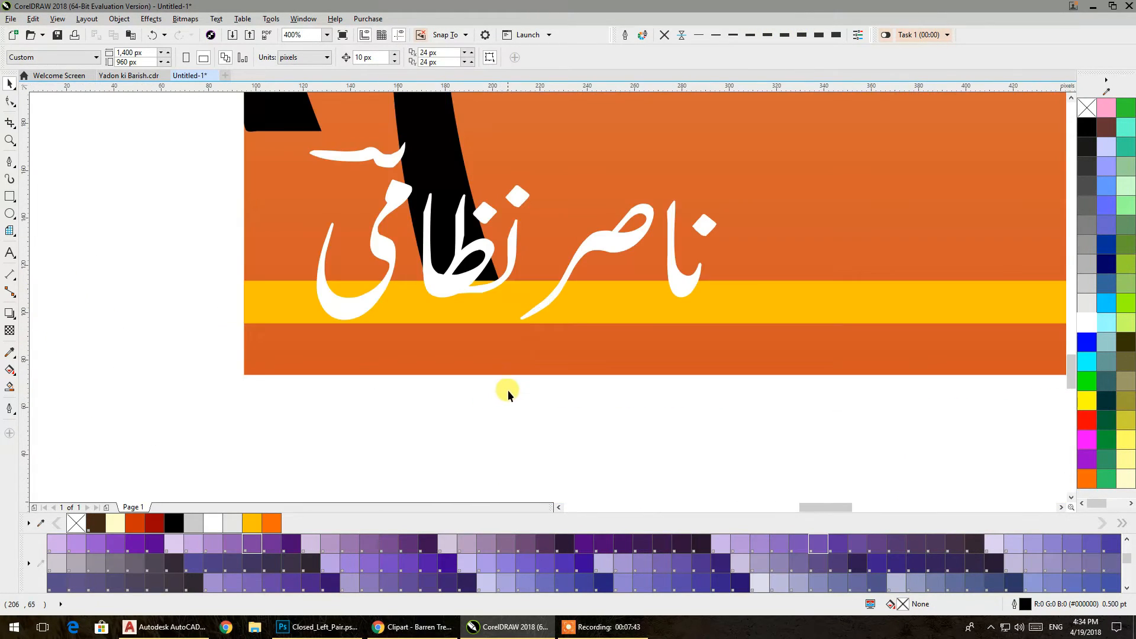
{"action": "left_click", "coordinate": [538, 305]}
{"action": "left_click_drag", "start_coordinate": [721, 138], "coordinate": [746, 128]}
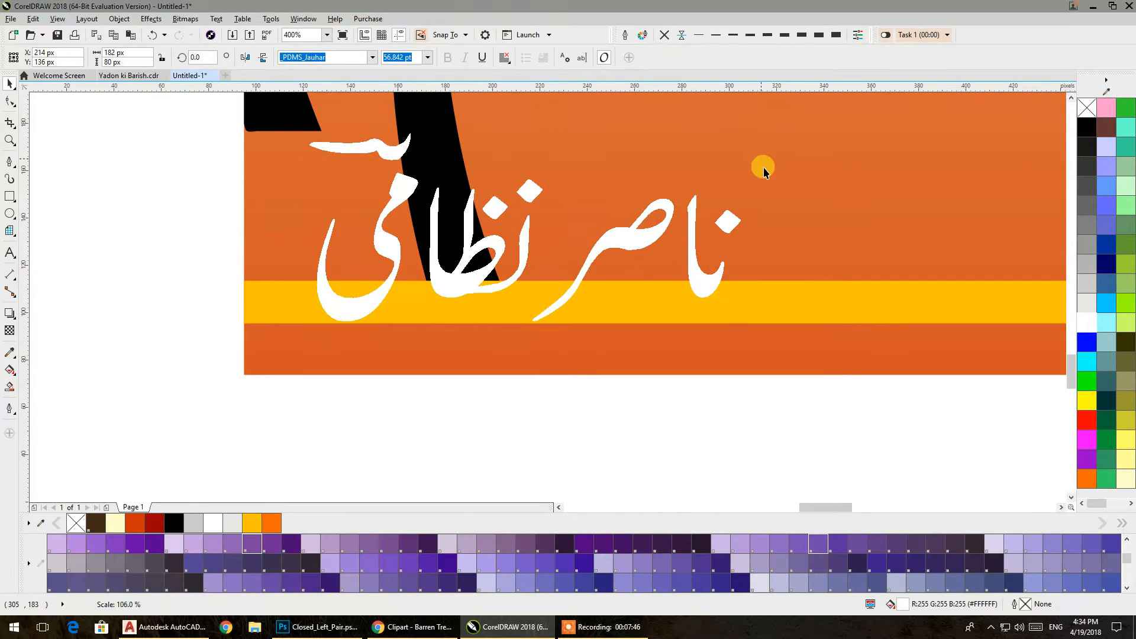
Step: Apply an 8 pt white outline with rounded corners to the author's name
{"action": "right_click", "coordinate": [1086, 322]}
{"action": "left_click", "coordinate": [819, 34]}
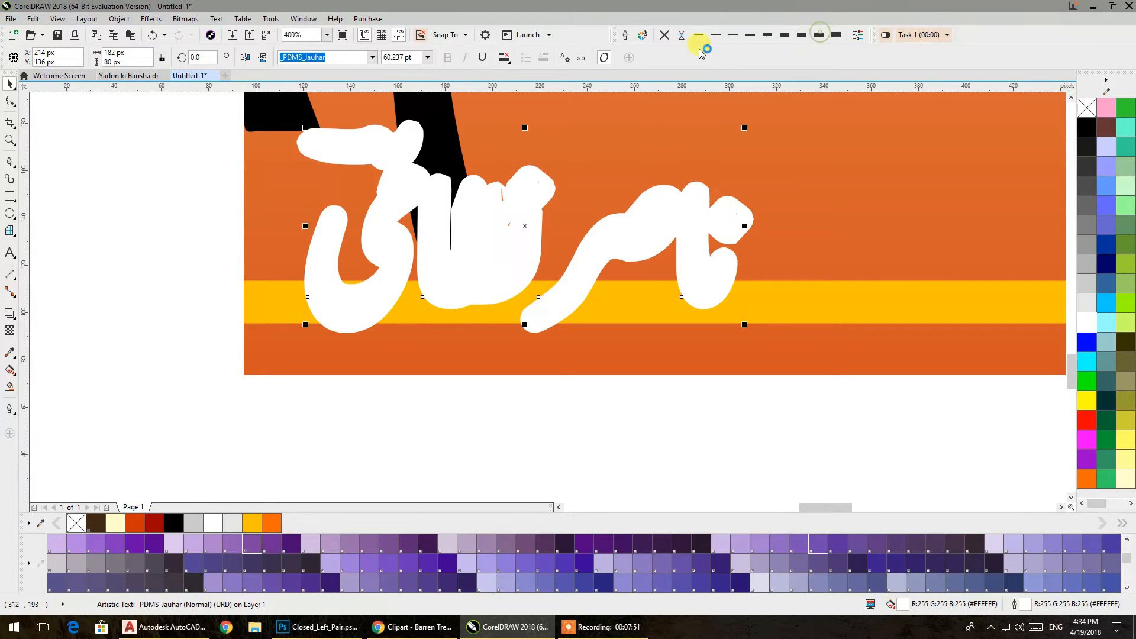
{"action": "left_click", "coordinate": [626, 35]}
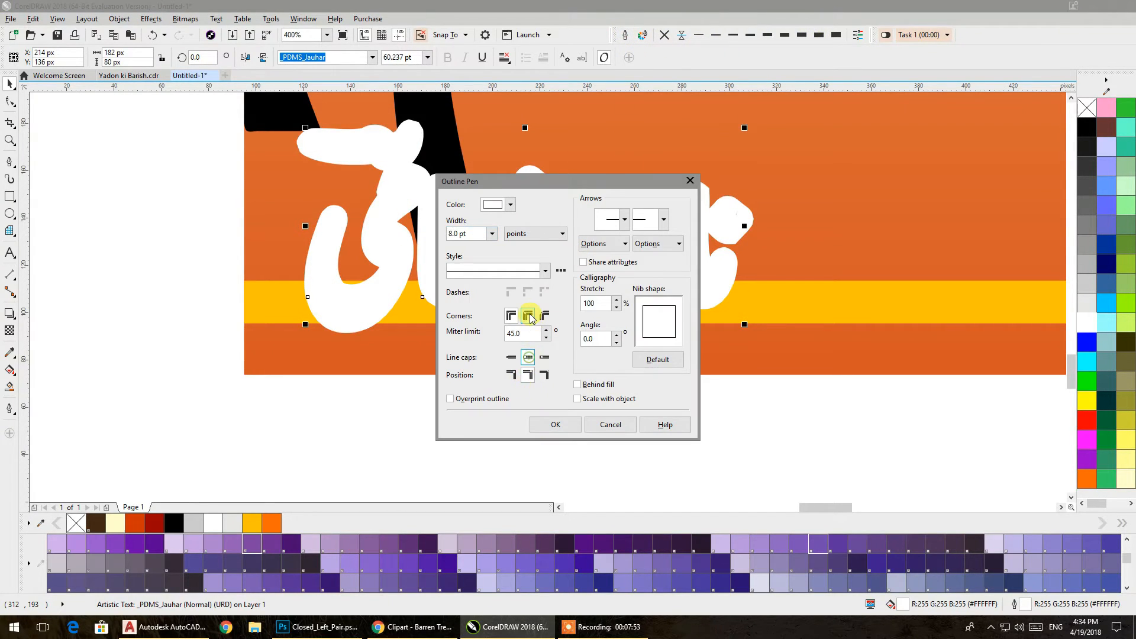
{"action": "left_click", "coordinate": [556, 425]}
Step: Place a copy of the author's name over the outlined text, remove the copy's outline and fill it with black
{"action": "left_click_drag", "start_coordinate": [482, 213], "coordinate": [480, 258]}
{"action": "left_click", "coordinate": [665, 36]}
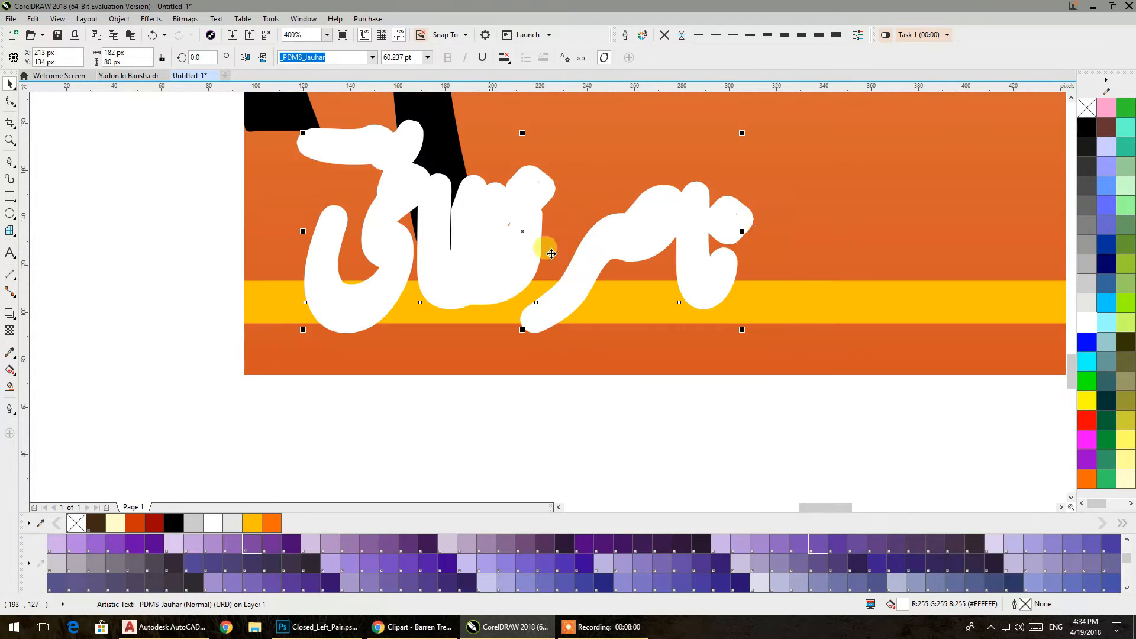
{"action": "left_click", "coordinate": [1087, 127]}
{"action": "left_click", "coordinate": [160, 167]}
{"action": "scroll", "coordinate": [201, 177], "scroll_direction": "down", "scroll_amount": 1}
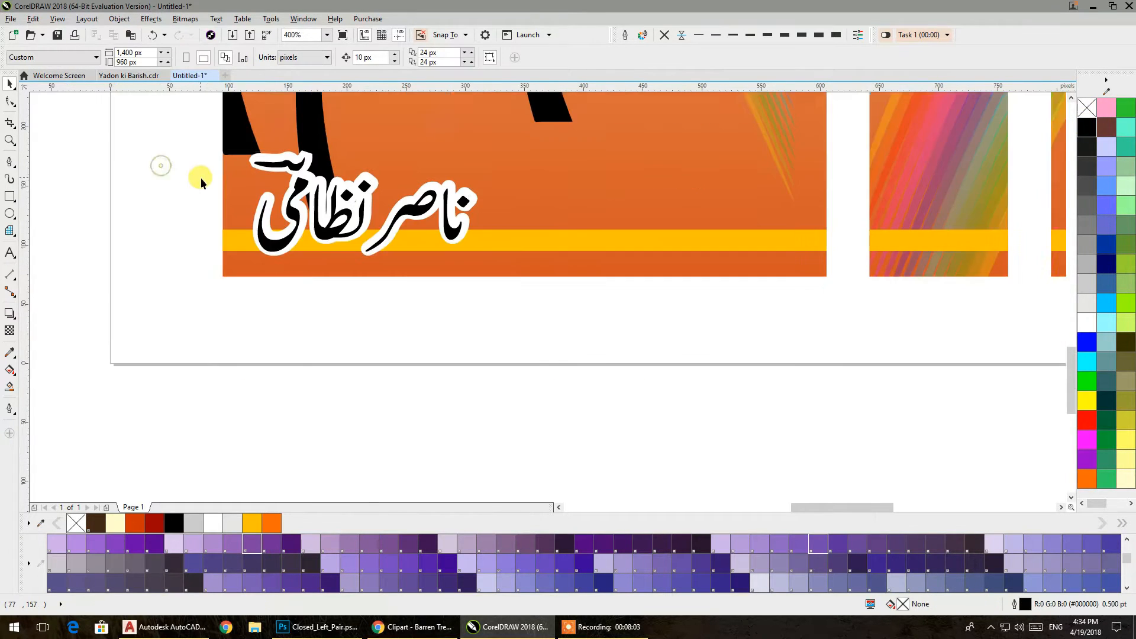
Step: Select the white outlined author's name beneath the black copy and reduce its outline width with thinner presets
{"action": "left_click_drag", "start_coordinate": [189, 154], "coordinate": [242, 206]}
{"action": "left_click_drag", "start_coordinate": [514, 314], "coordinate": [608, 363]}
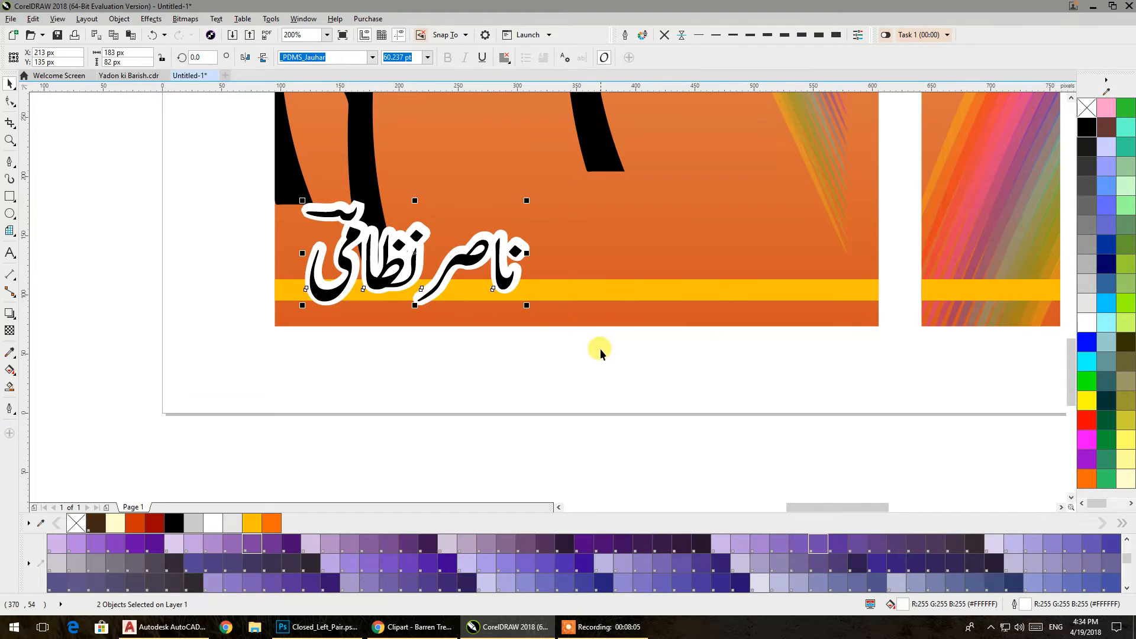
{"action": "left_click", "coordinate": [534, 384]}
{"action": "scroll", "coordinate": [518, 279], "scroll_direction": "up", "scroll_amount": 1}
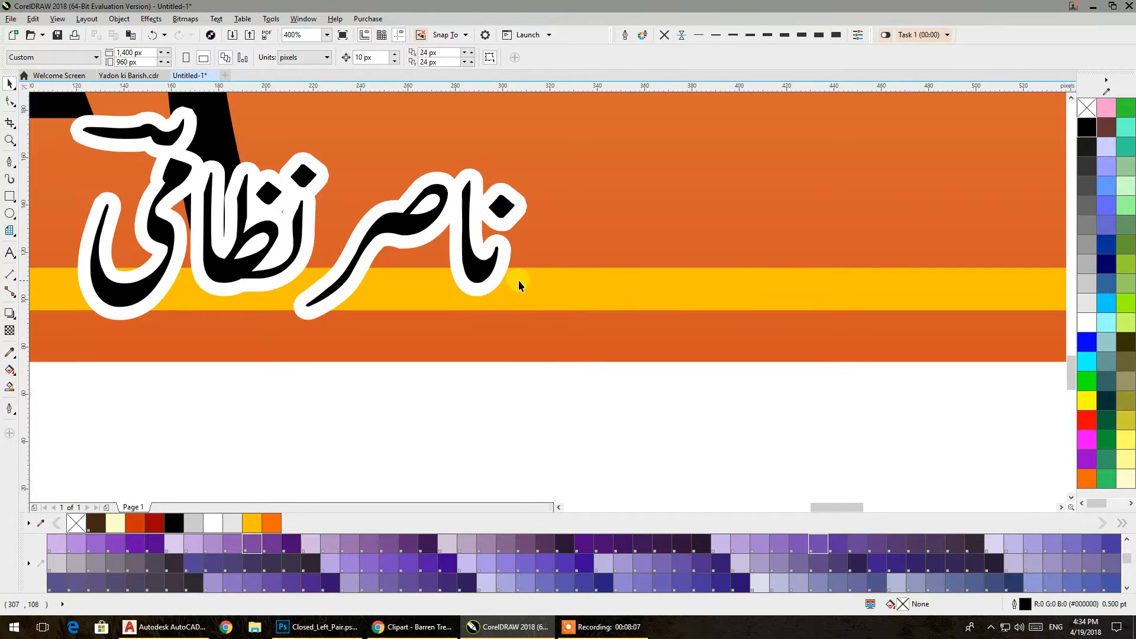
{"action": "left_click", "coordinate": [512, 256]}
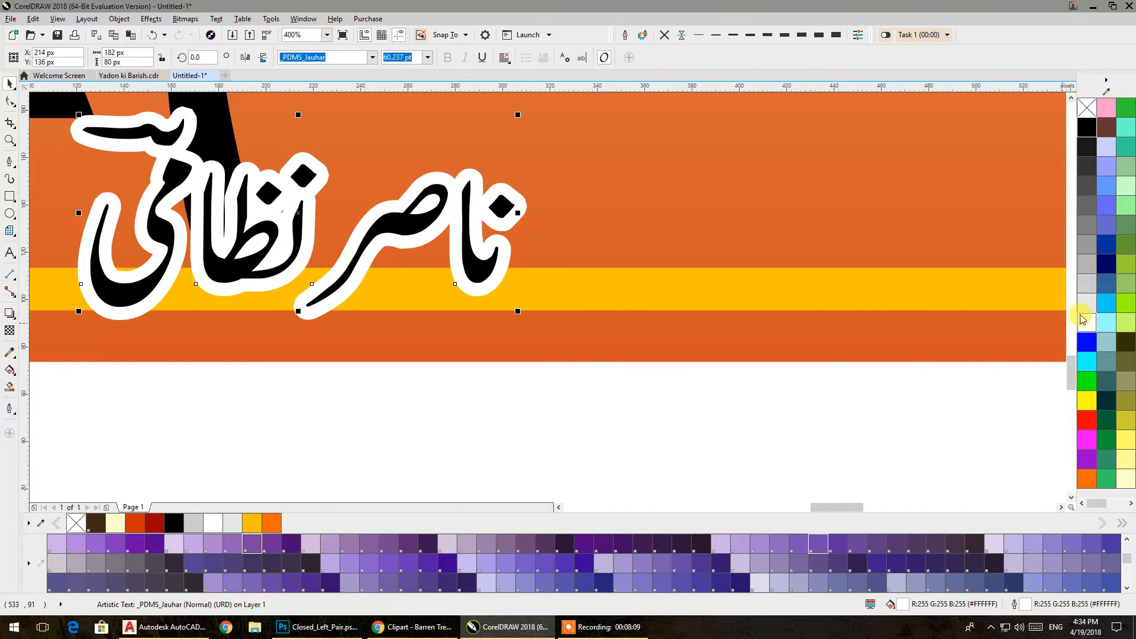
{"action": "left_click", "coordinate": [802, 36]}
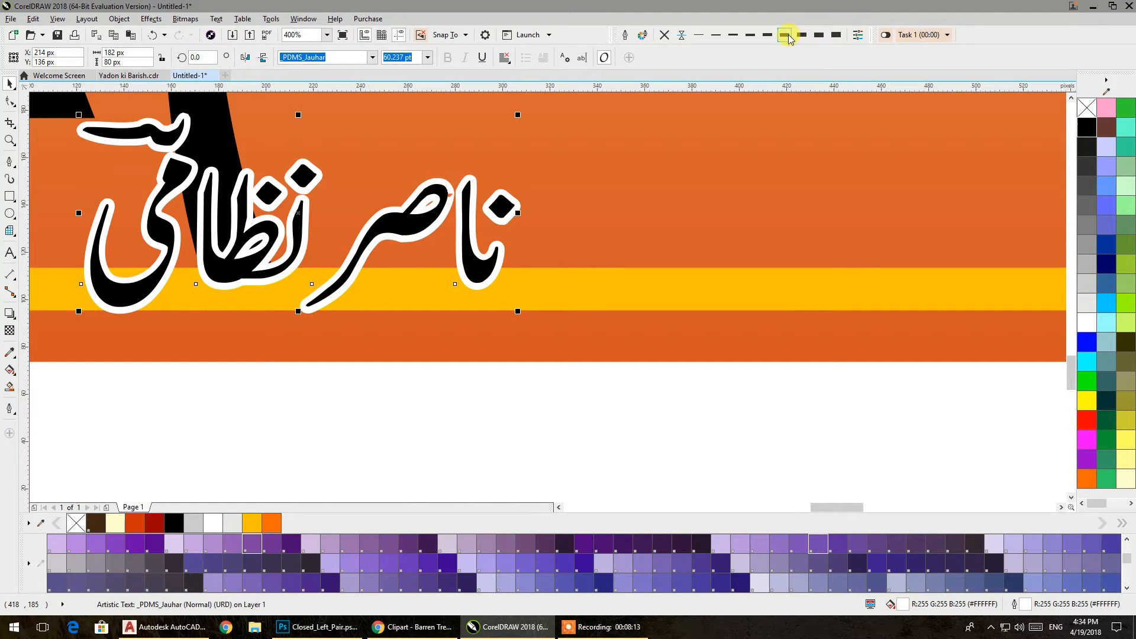
{"action": "left_click", "coordinate": [787, 35]}
{"action": "left_click", "coordinate": [550, 363]}
Step: Try a green and then a red outline on the author's name text beneath the black copy
{"action": "scroll", "coordinate": [550, 362], "scroll_direction": "down", "scroll_amount": 5}
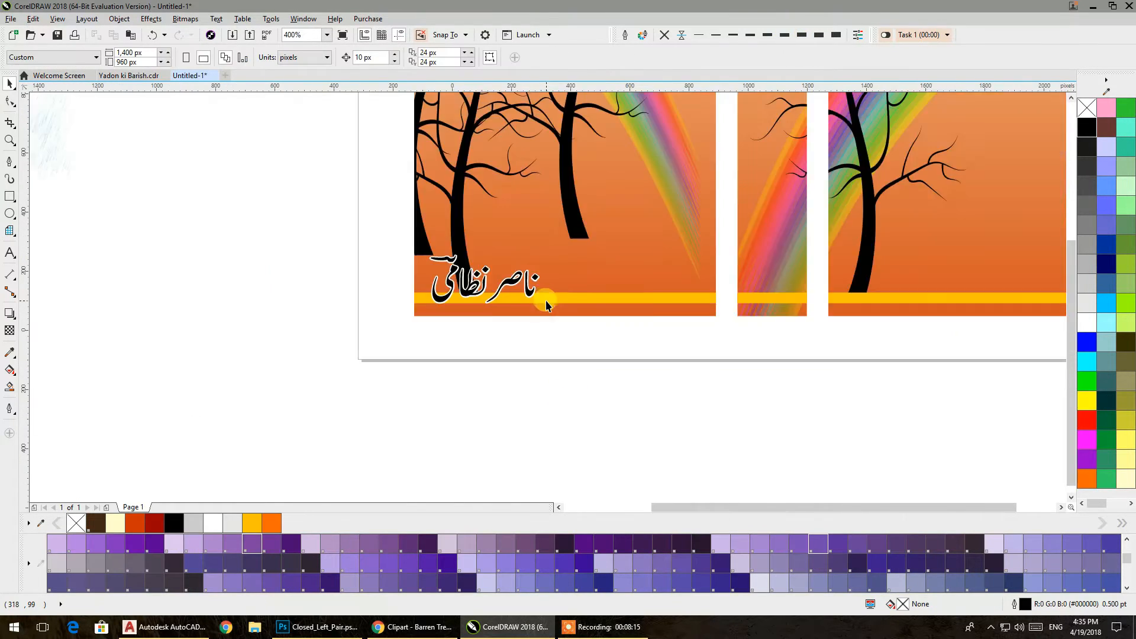
{"action": "scroll", "coordinate": [417, 373], "scroll_direction": "up", "scroll_amount": 10}
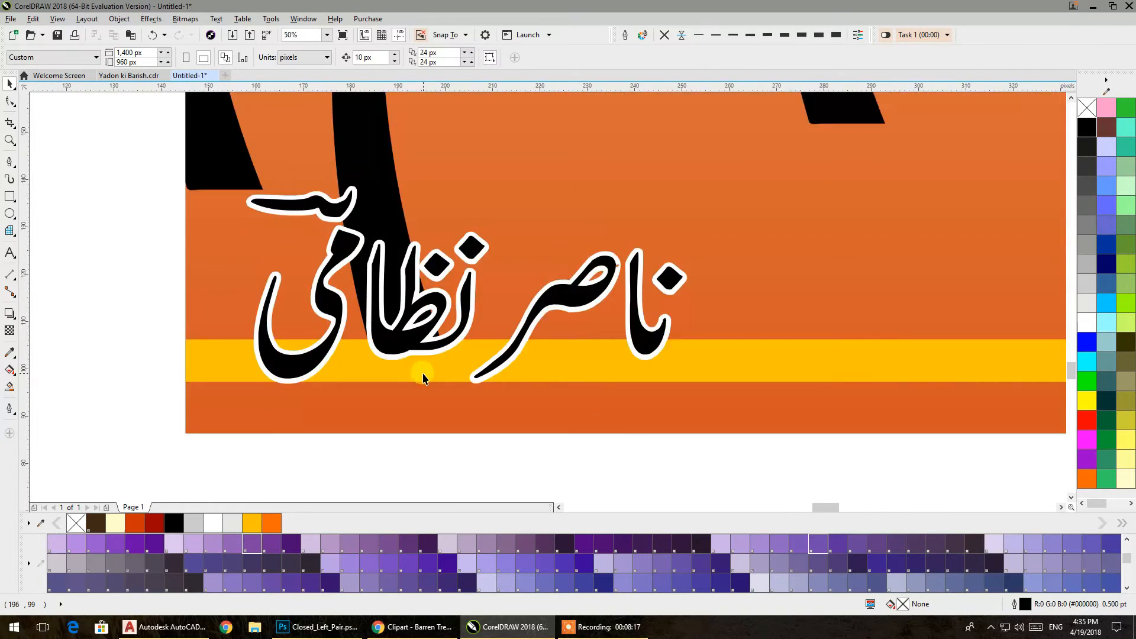
{"action": "left_click", "coordinate": [309, 235]}
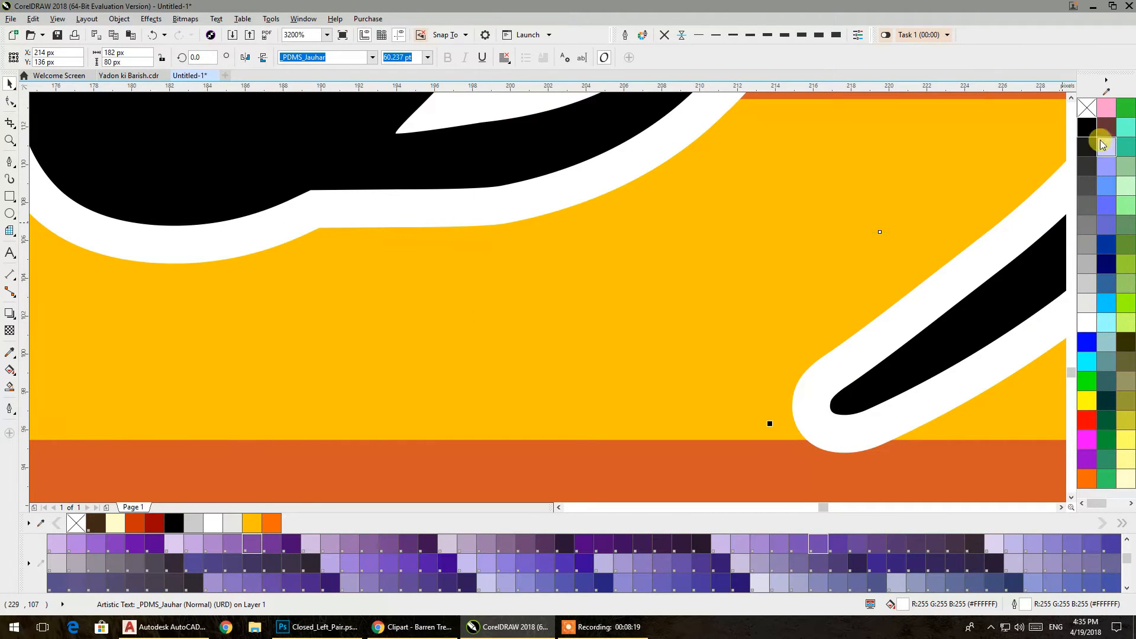
{"action": "right_click", "coordinate": [1085, 384]}
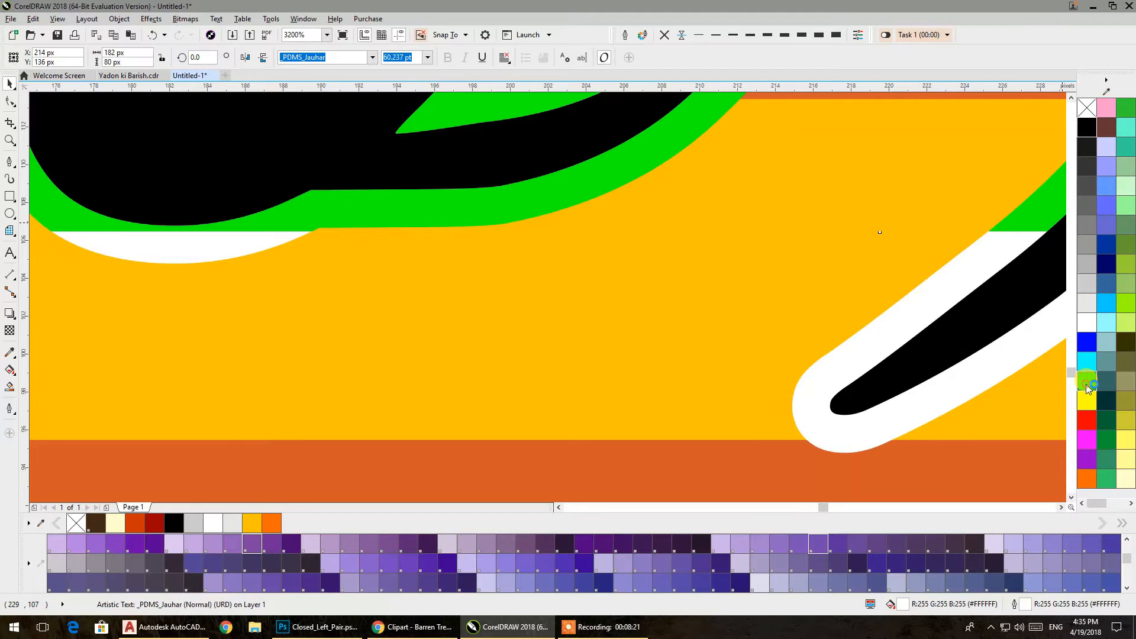
{"action": "right_click", "coordinate": [1087, 421]}
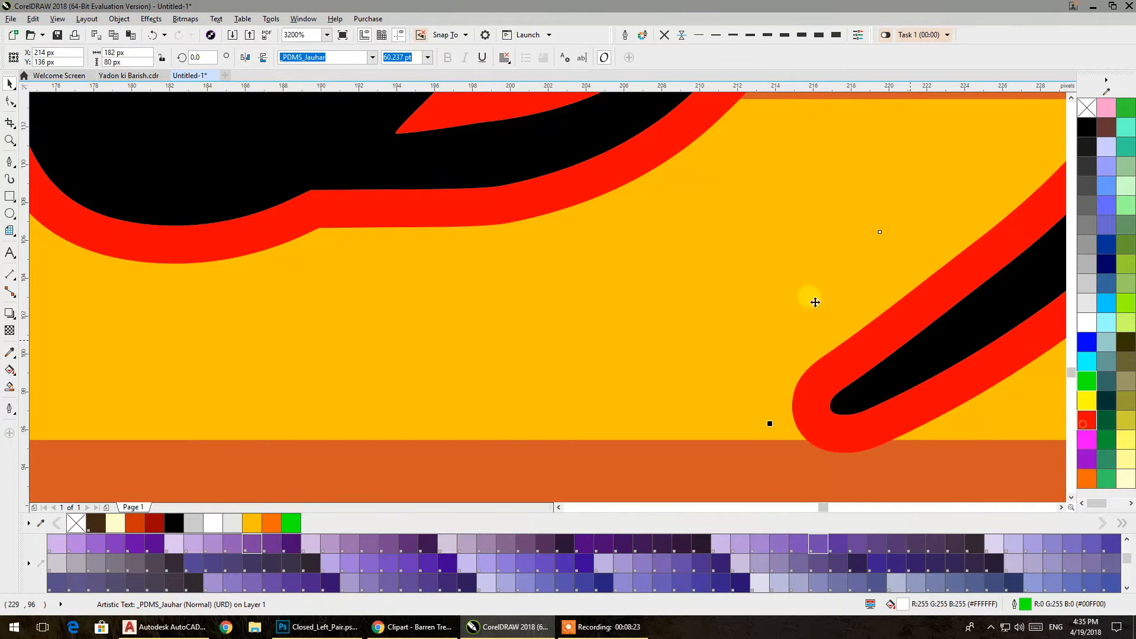
{"action": "scroll", "coordinate": [709, 259], "scroll_direction": "down", "scroll_amount": 10}
{"action": "scroll", "coordinate": [709, 261], "scroll_direction": "up", "scroll_amount": 4}
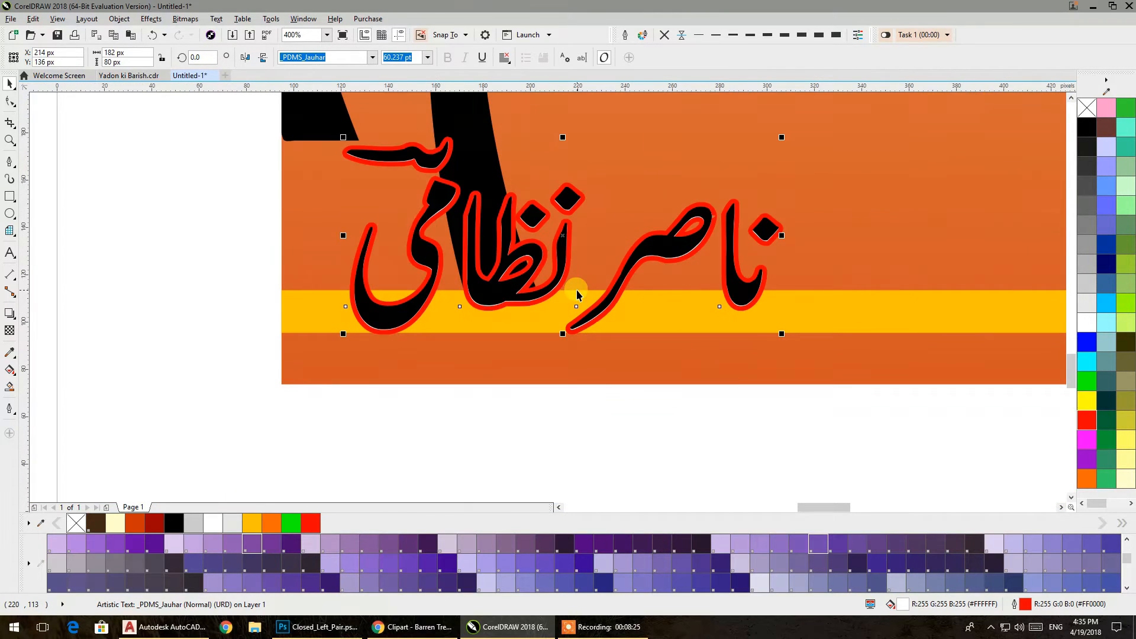
Step: Return the underlying name's outline to white and test a black fill before setting the fill back to white
{"action": "right_click", "coordinate": [1080, 329]}
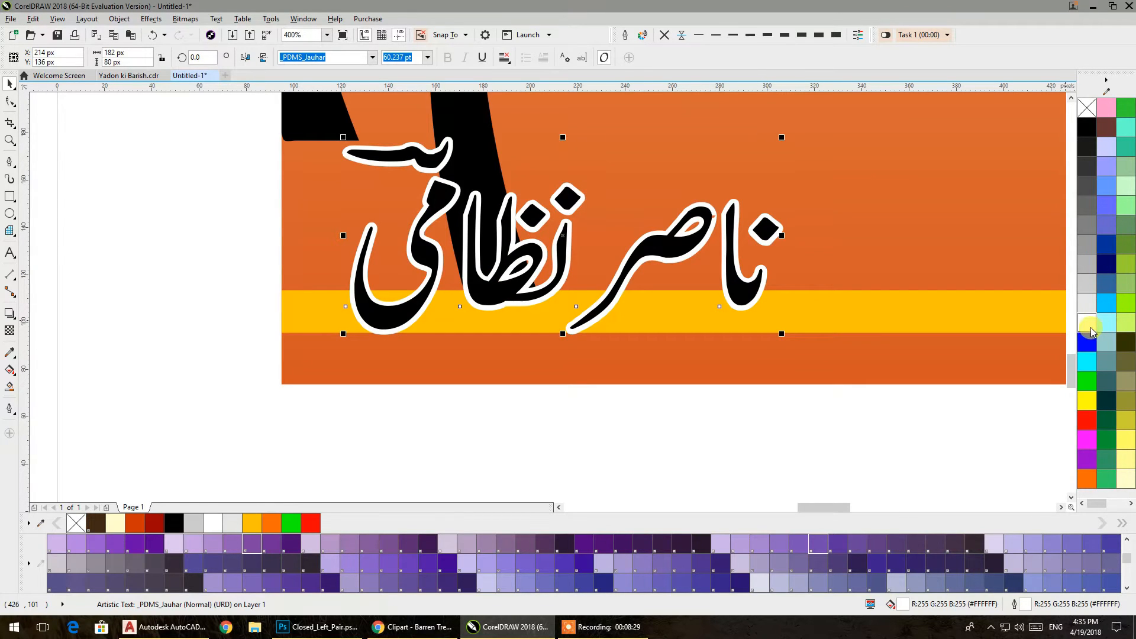
{"action": "left_click", "coordinate": [1086, 131]}
{"action": "left_click", "coordinate": [1084, 329]}
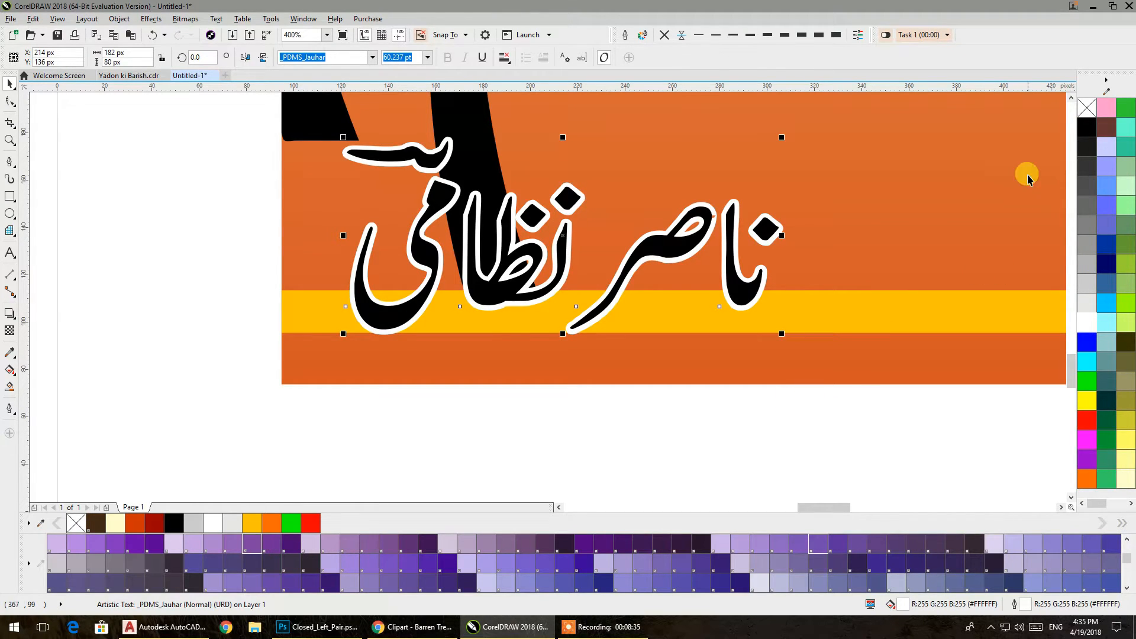
Step: Give the author's name beneath the copy a black outline and fill the upper copy with white
{"action": "right_click", "coordinate": [1086, 128]}
{"action": "left_click", "coordinate": [775, 413]}
{"action": "left_click", "coordinate": [679, 245]}
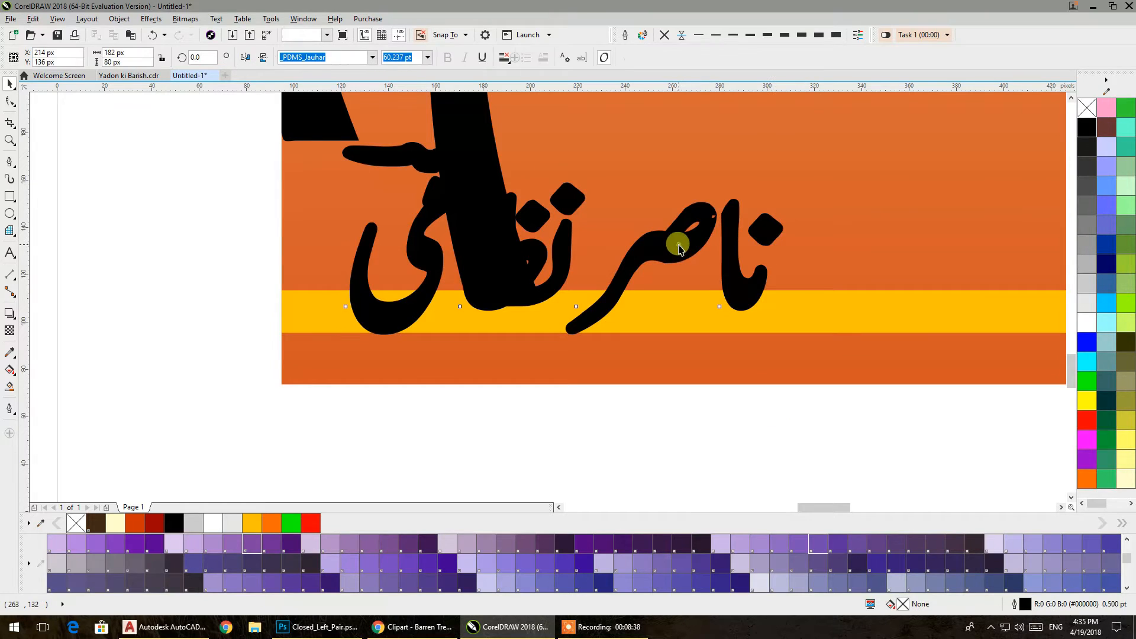
{"action": "left_click", "coordinate": [1086, 322]}
{"action": "scroll", "coordinate": [487, 347], "scroll_direction": "down", "scroll_amount": 3}
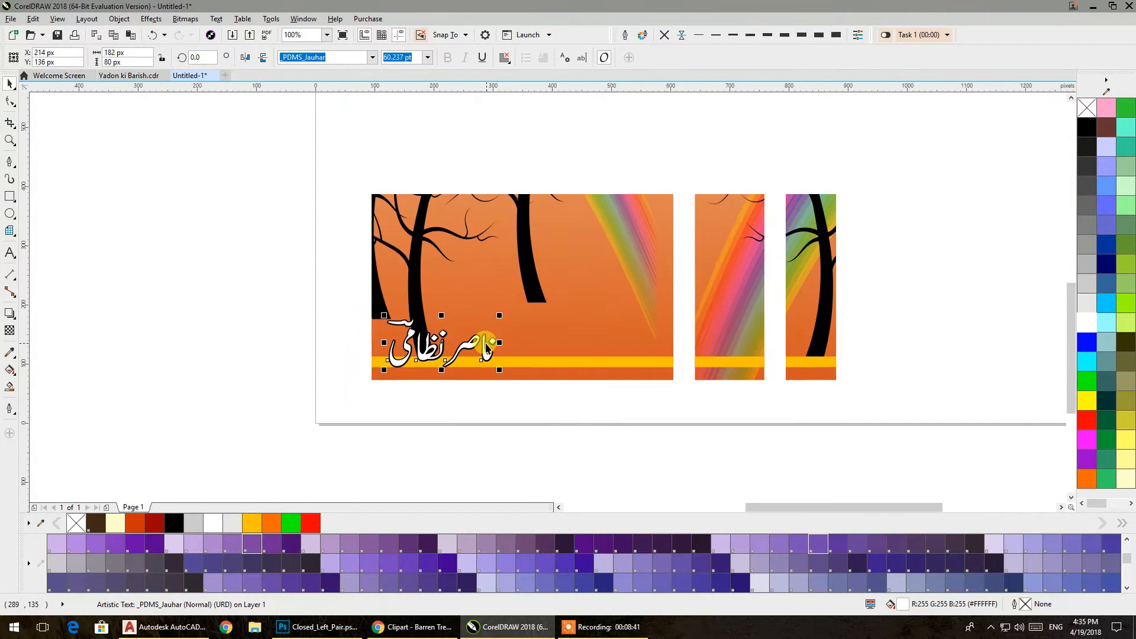
{"action": "scroll", "coordinate": [486, 346], "scroll_direction": "down", "scroll_amount": 2}
{"action": "left_click", "coordinate": [826, 292]}
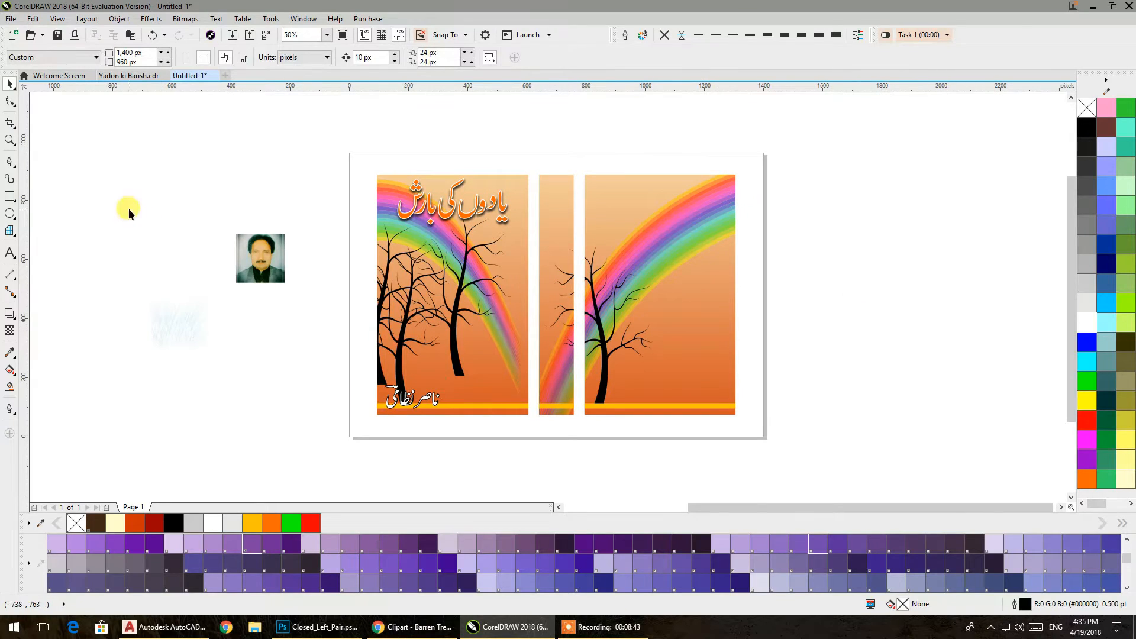
Step: Draw a square about 326 px wide over the back cover's rainbow and center it on the back cover panel
{"action": "left_click", "coordinate": [9, 199]}
{"action": "left_click_drag", "start_coordinate": [601, 236], "coordinate": [686, 334]}
{"action": "left_click", "coordinate": [8, 84]}
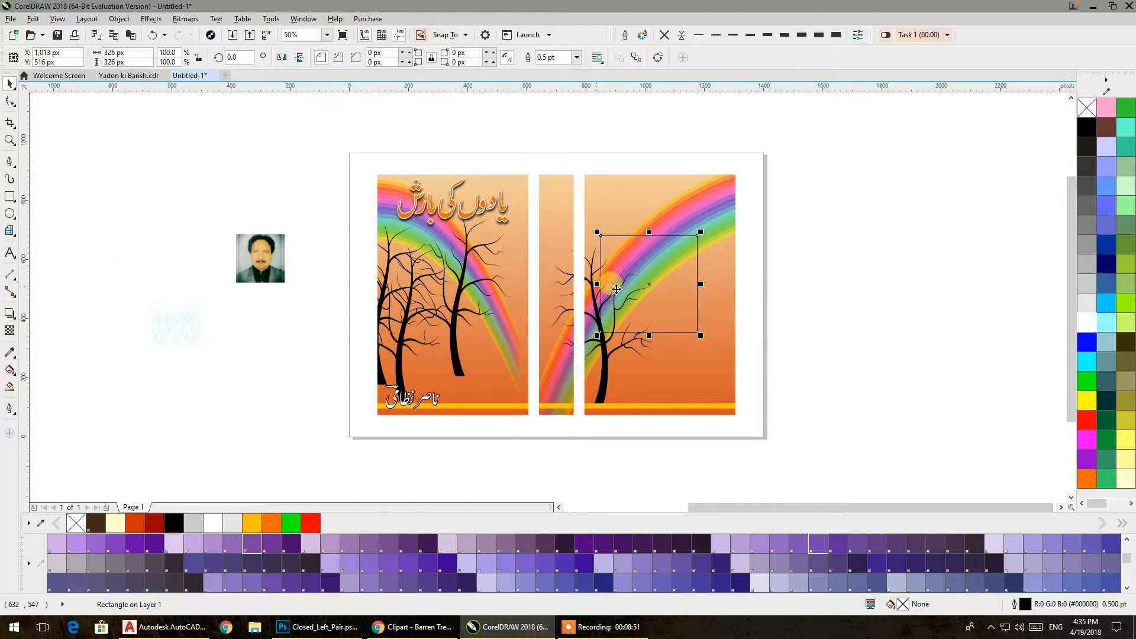
{"action": "left_click", "coordinate": [724, 315], "text": "shift"}
{"action": "left_click", "coordinate": [807, 310]}
{"action": "left_click", "coordinate": [663, 290]}
Step: Round all four corners of the back cover's square to about 23 px
{"action": "left_click", "coordinate": [10, 104]}
{"action": "scroll", "coordinate": [701, 255], "scroll_direction": "up", "scroll_amount": 2}
{"action": "left_click_drag", "start_coordinate": [719, 232], "coordinate": [706, 231]}
{"action": "left_click", "coordinate": [10, 84]}
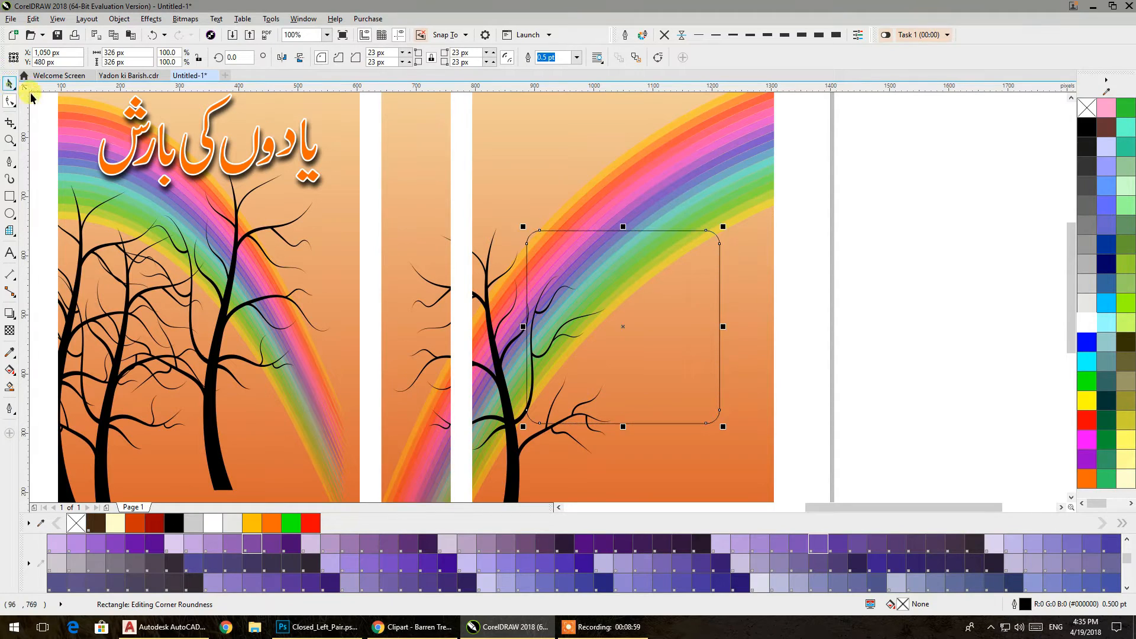
Step: Fill the rounded square with white and thicken its black outline to 16 pt
{"action": "left_click", "coordinate": [1091, 324]}
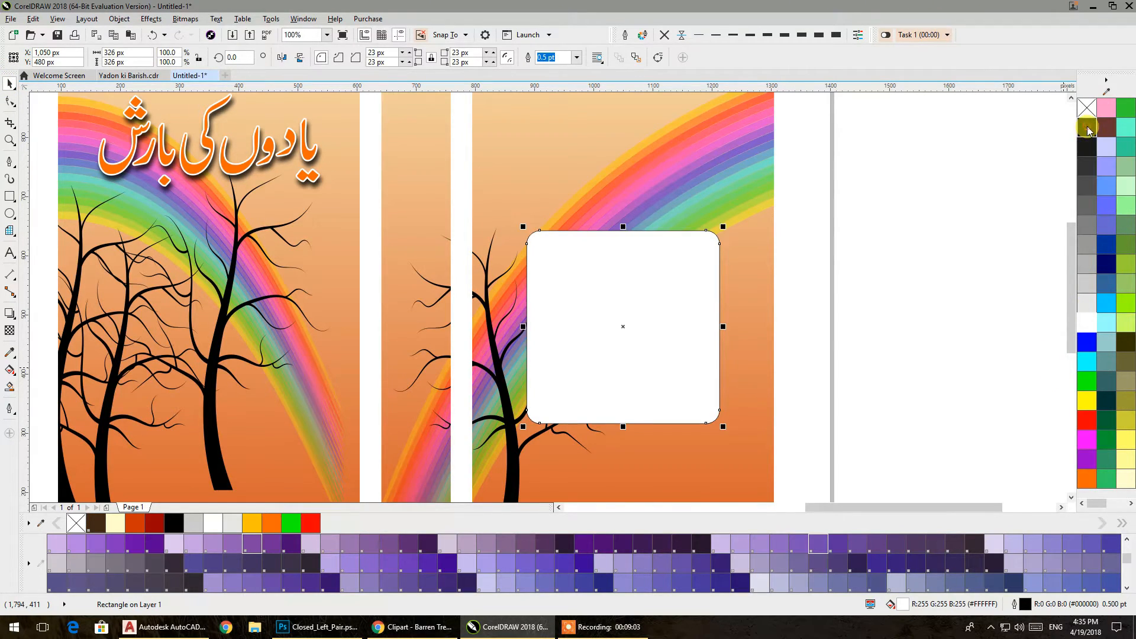
{"action": "left_click", "coordinate": [838, 34]}
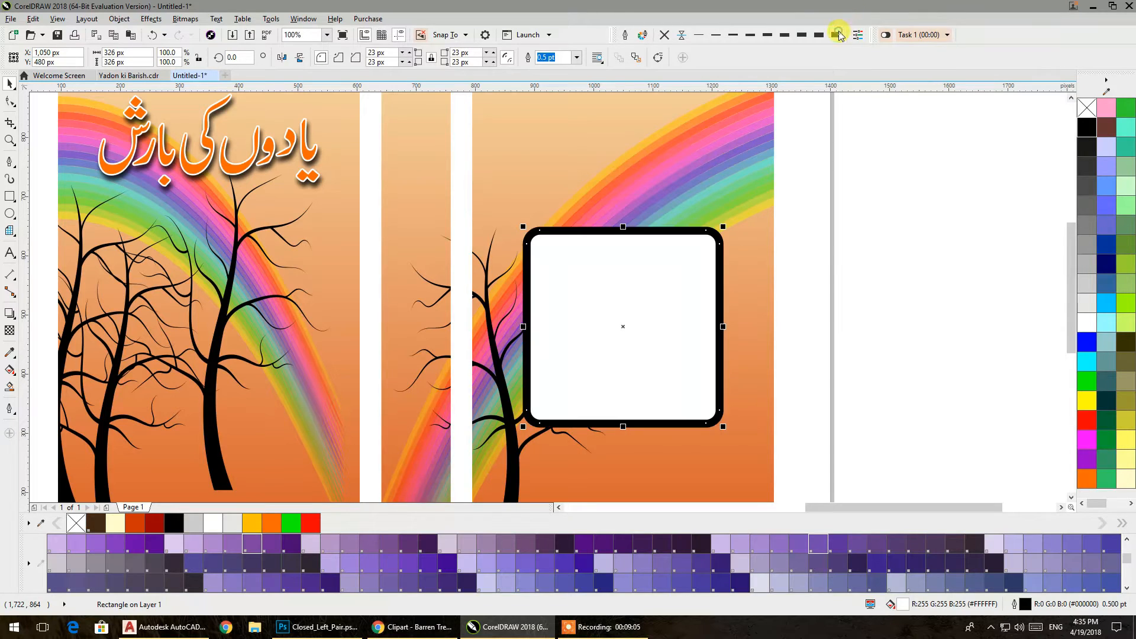
{"action": "left_click", "coordinate": [623, 37]}
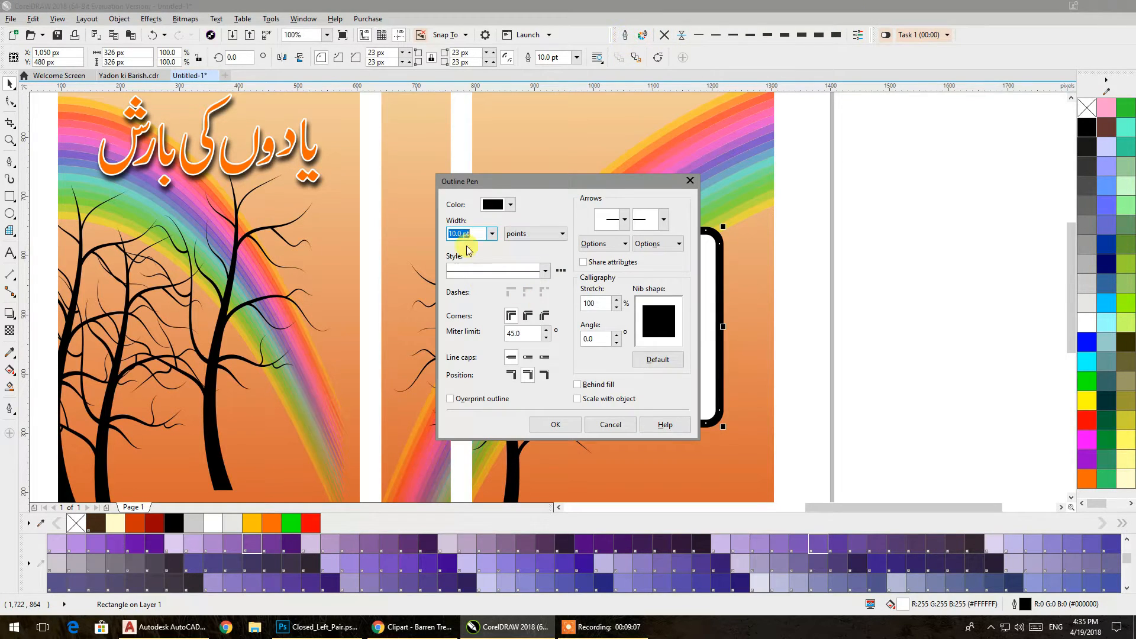
{"action": "left_click", "coordinate": [492, 233]}
{"action": "left_click", "coordinate": [458, 353]}
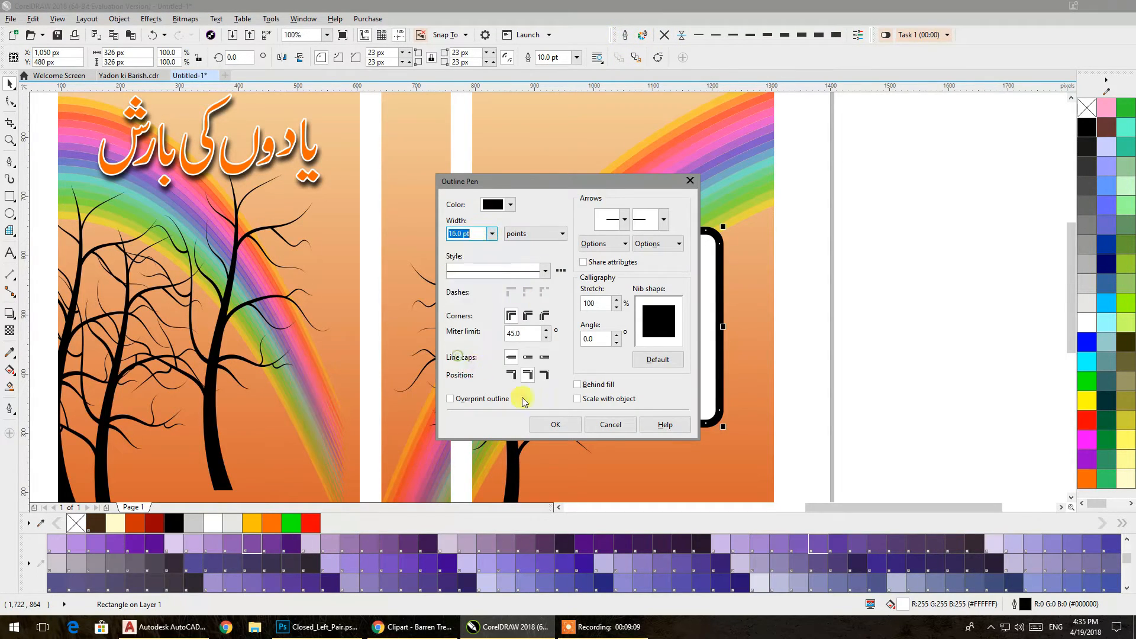
{"action": "left_click", "coordinate": [550, 426]}
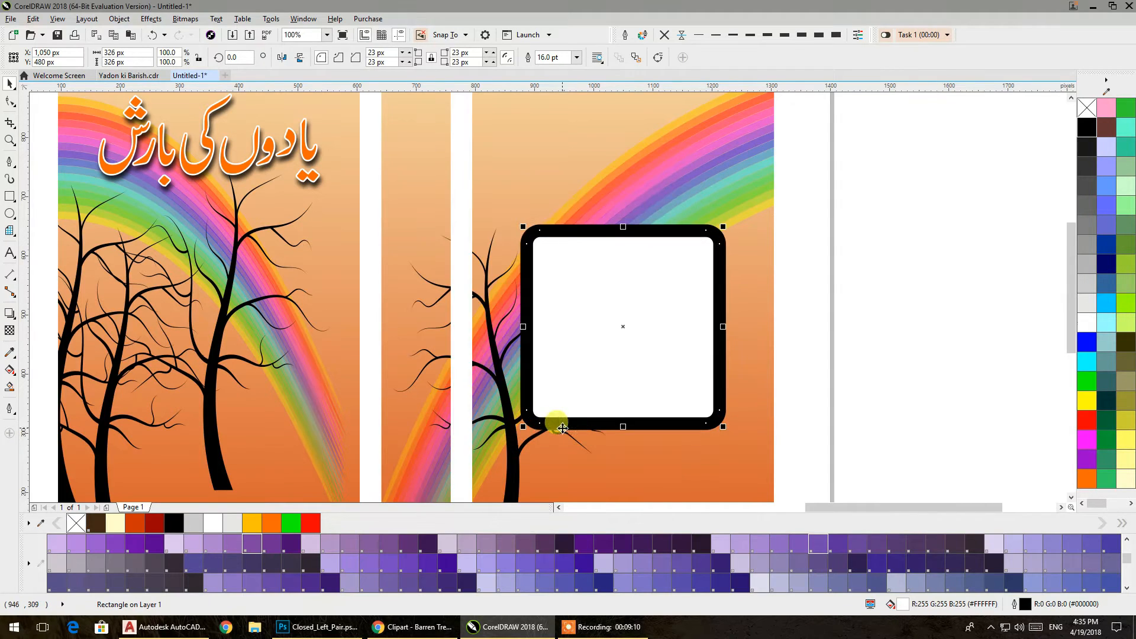
Step: Set the rounded square's outline width to 18 pt
{"action": "left_click", "coordinate": [574, 59]}
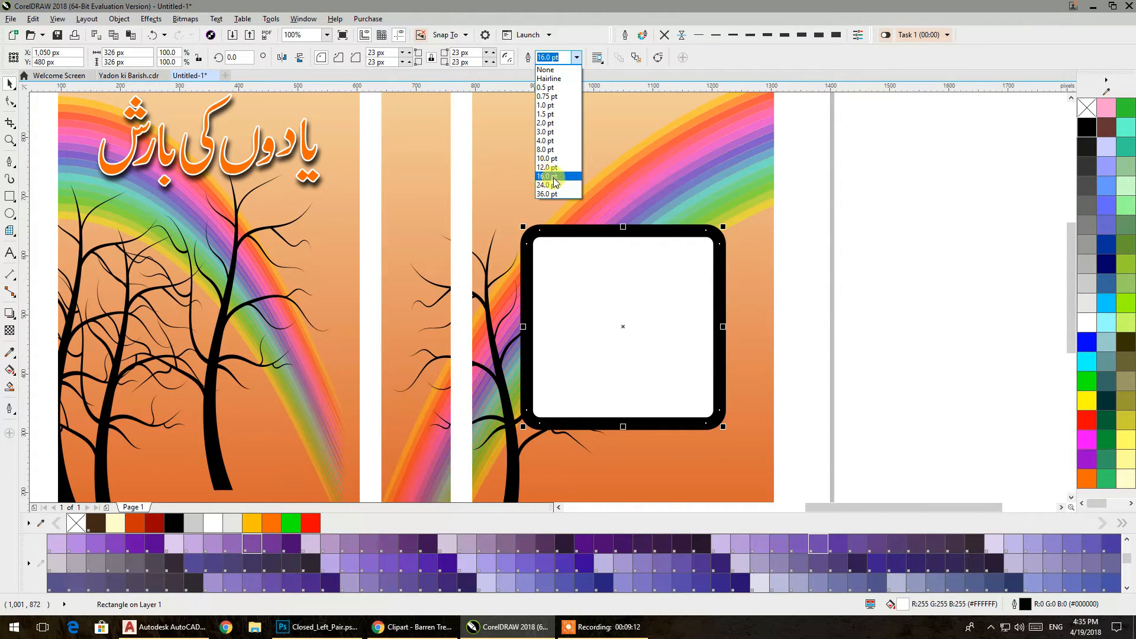
{"action": "left_click", "coordinate": [562, 57]}
{"action": "double_click", "coordinate": [566, 57]}
{"action": "left_click_drag", "start_coordinate": [566, 57], "coordinate": [542, 57]}
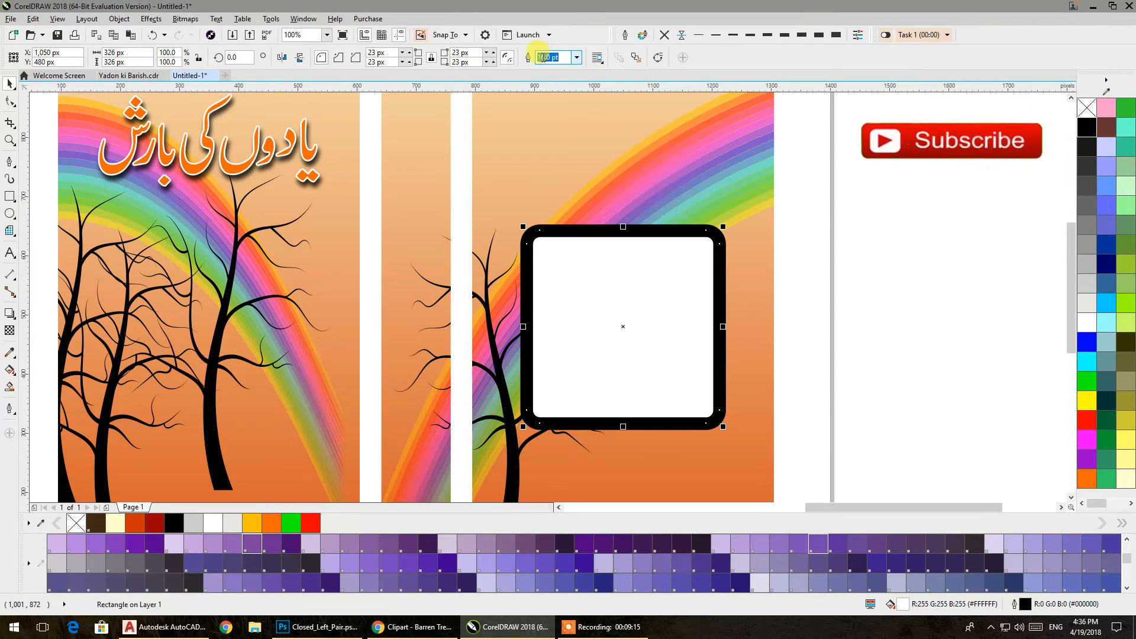
{"action": "type", "text": "18"}
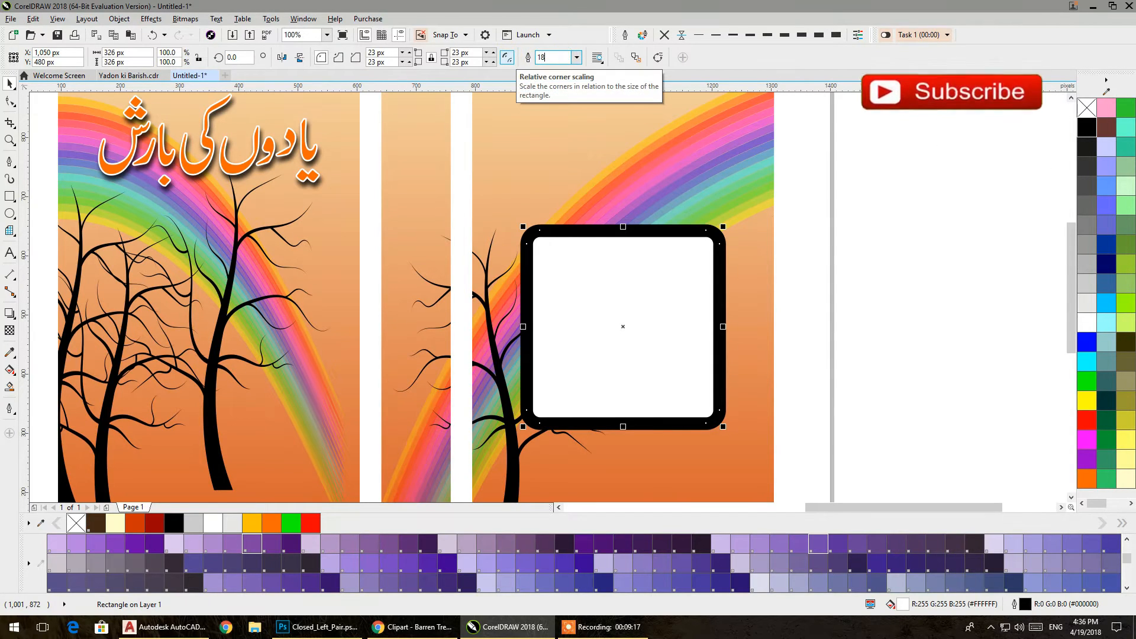
{"action": "key", "text": "Return"}
{"action": "left_click", "coordinate": [887, 233]}
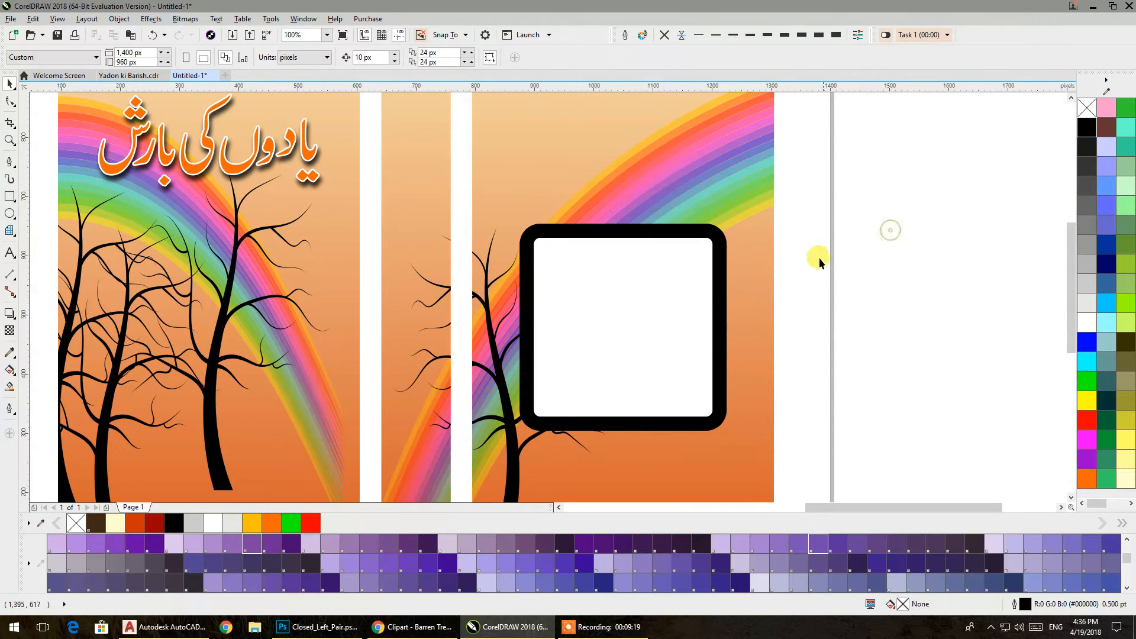
Step: Convert the rounded square's outline to a separate object and fill that frame with magenta
{"action": "left_click", "coordinate": [697, 227]}
{"action": "left_click", "coordinate": [858, 246]}
{"action": "left_click", "coordinate": [678, 231]}
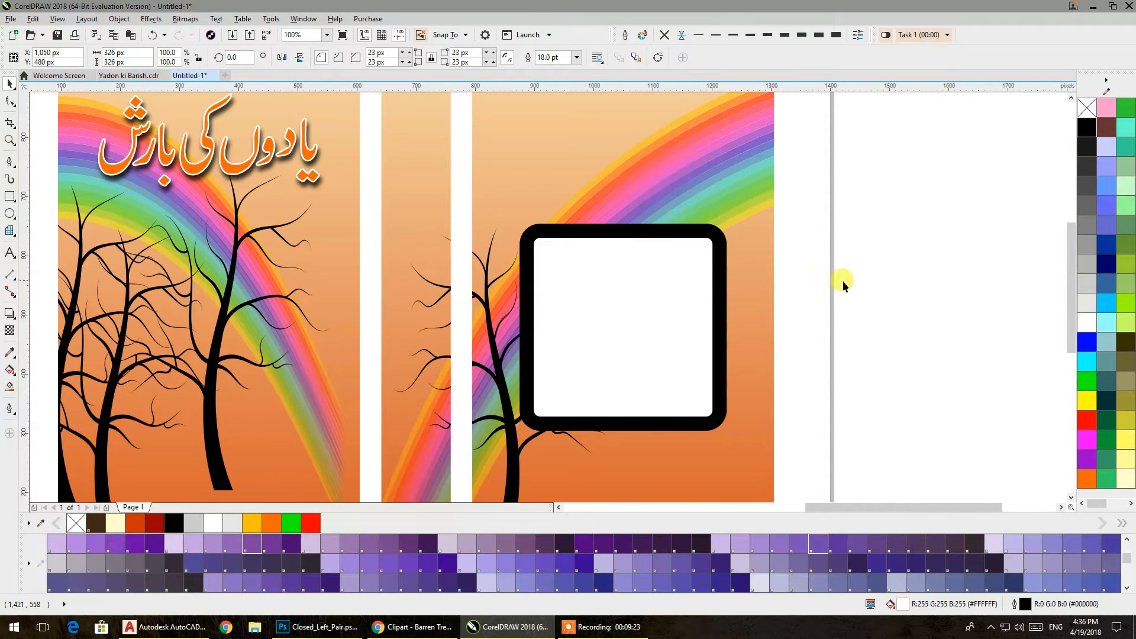
{"action": "left_click", "coordinate": [870, 287]}
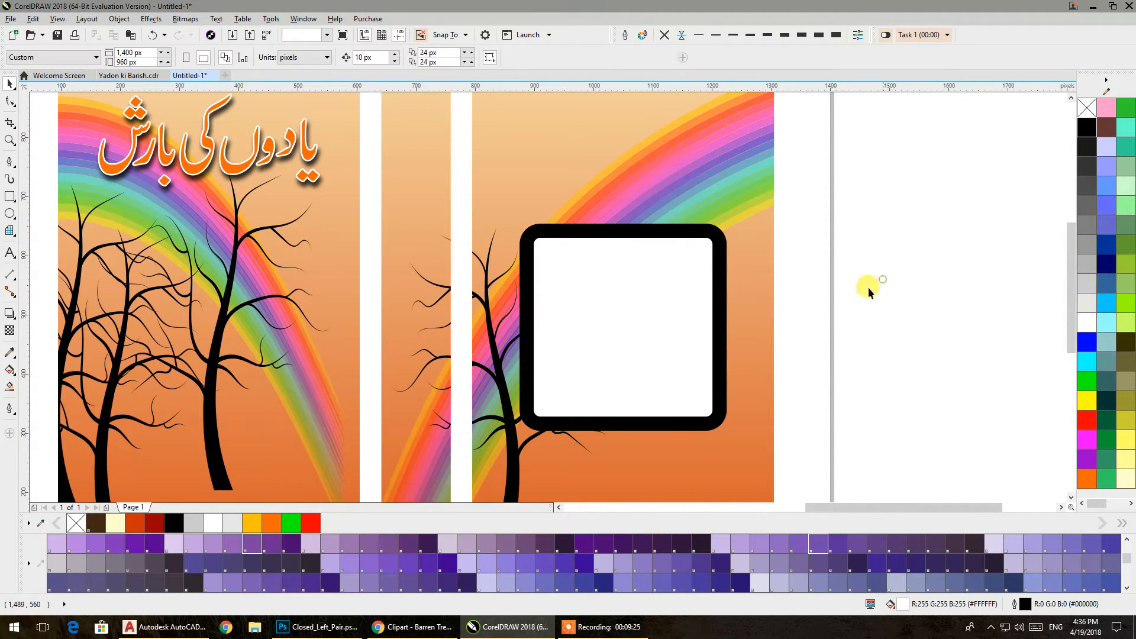
{"action": "left_click", "coordinate": [717, 309]}
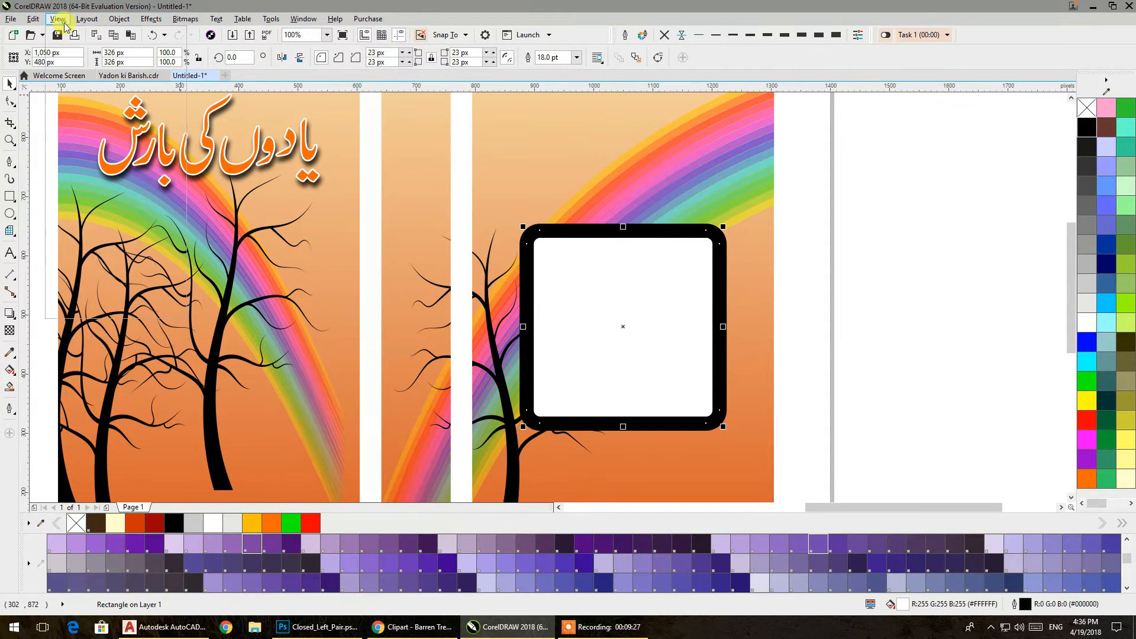
{"action": "left_click", "coordinate": [58, 19]}
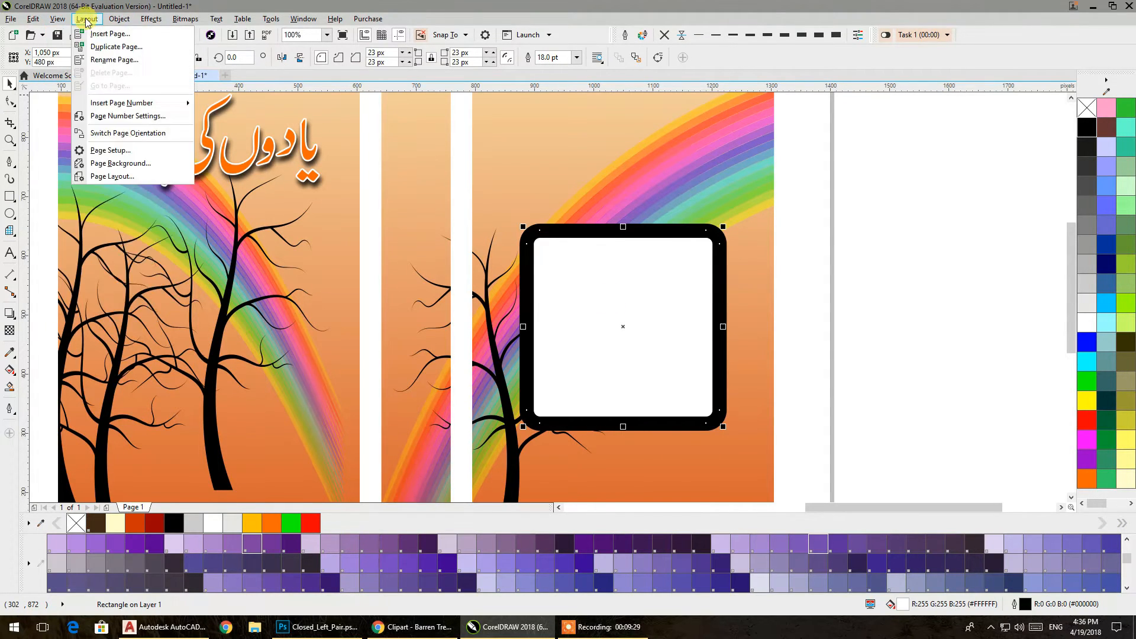
{"action": "mouse_move", "coordinate": [119, 19]}
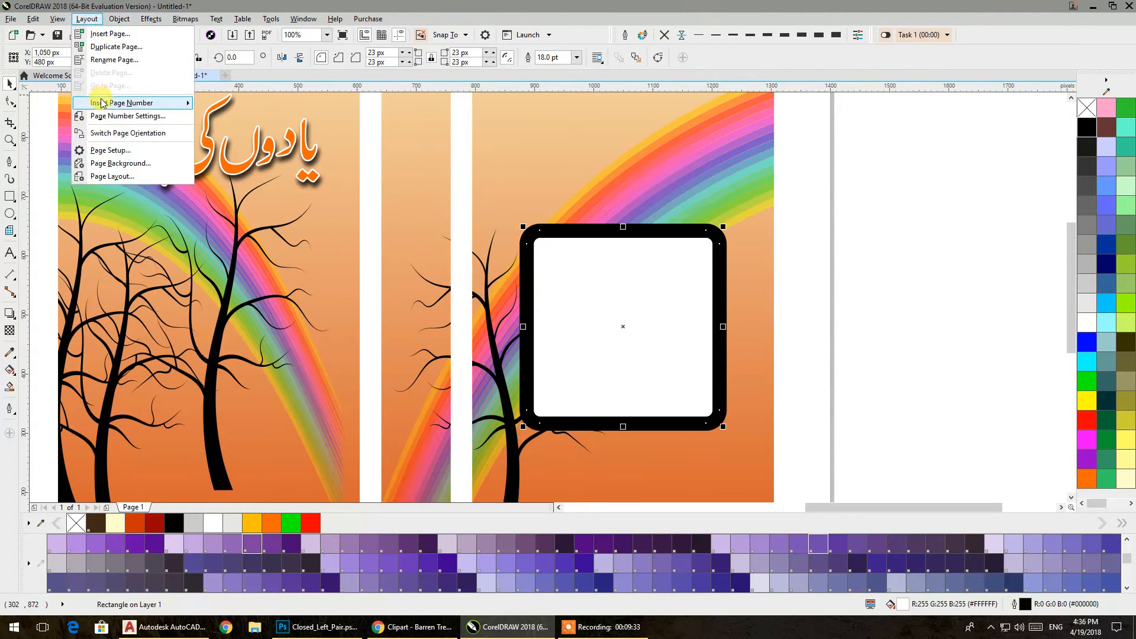
{"action": "mouse_move", "coordinate": [155, 22]}
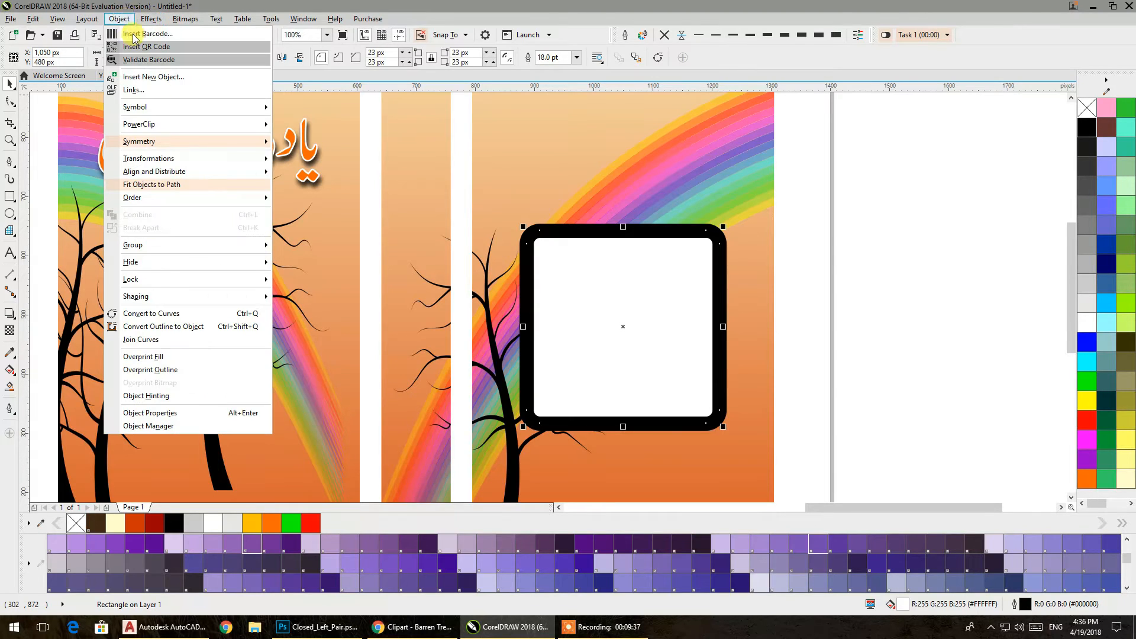
{"action": "left_click", "coordinate": [176, 332]}
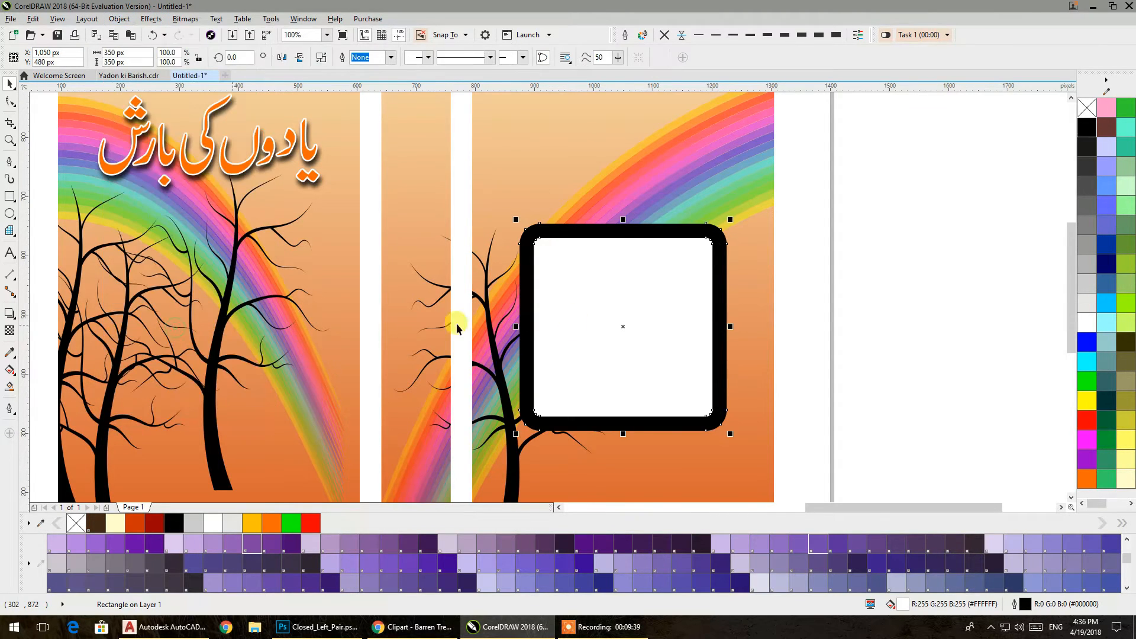
{"action": "left_click", "coordinate": [1093, 451]}
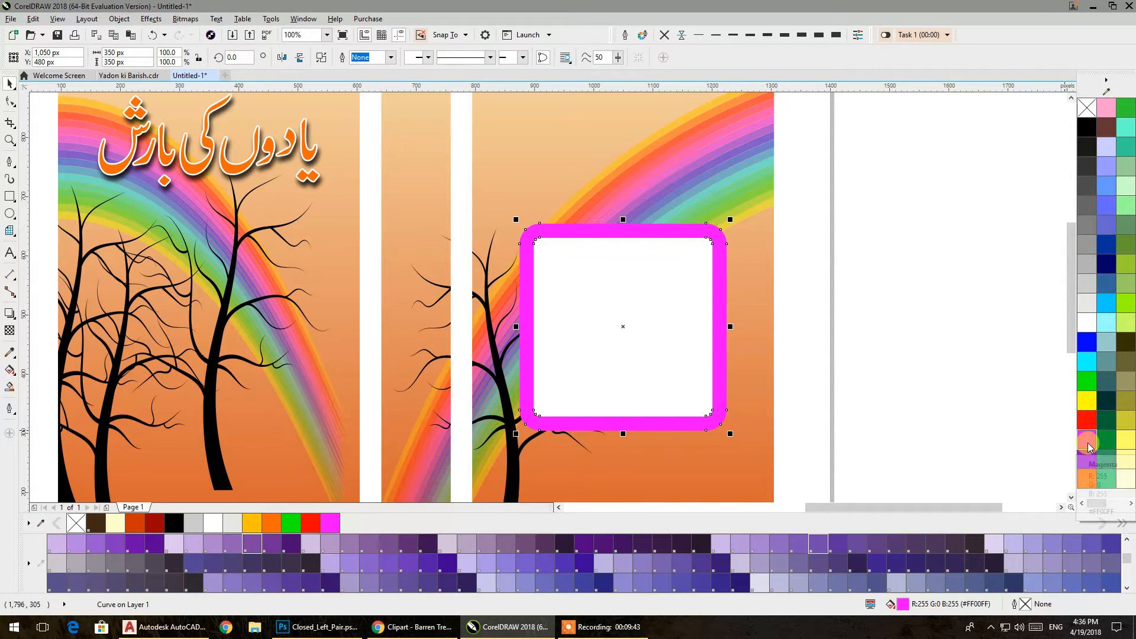
Step: Convert the magenta frame to a 300 dpi RGB bitmap with anti-aliasing and a transparent background
{"action": "left_click", "coordinate": [118, 19]}
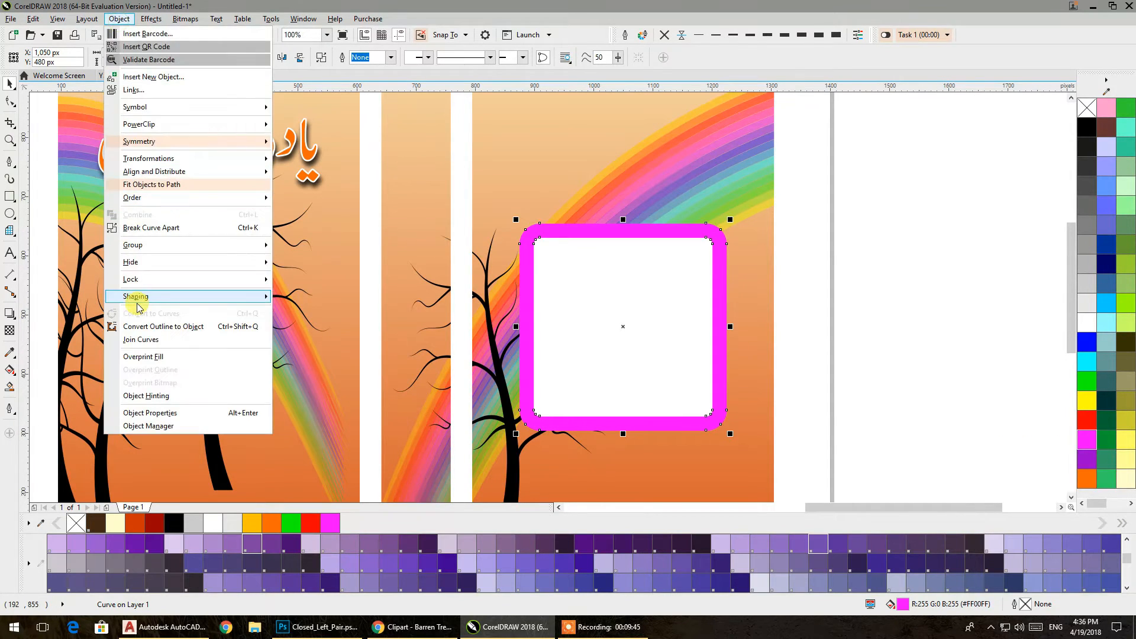
{"action": "left_click", "coordinate": [185, 18]}
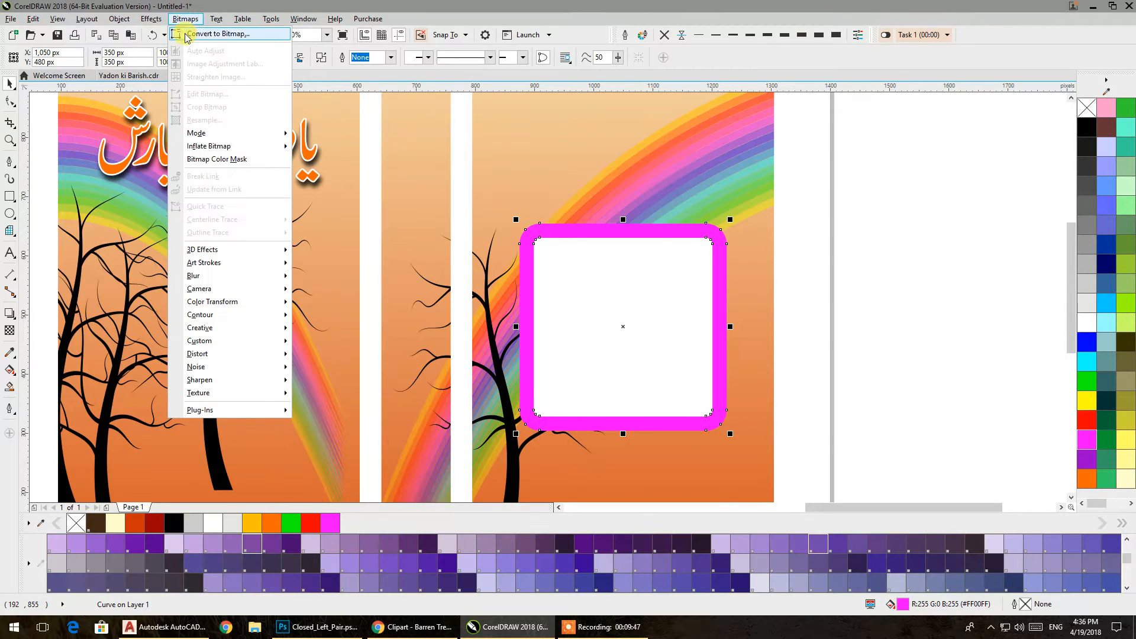
{"action": "left_click", "coordinate": [196, 33]}
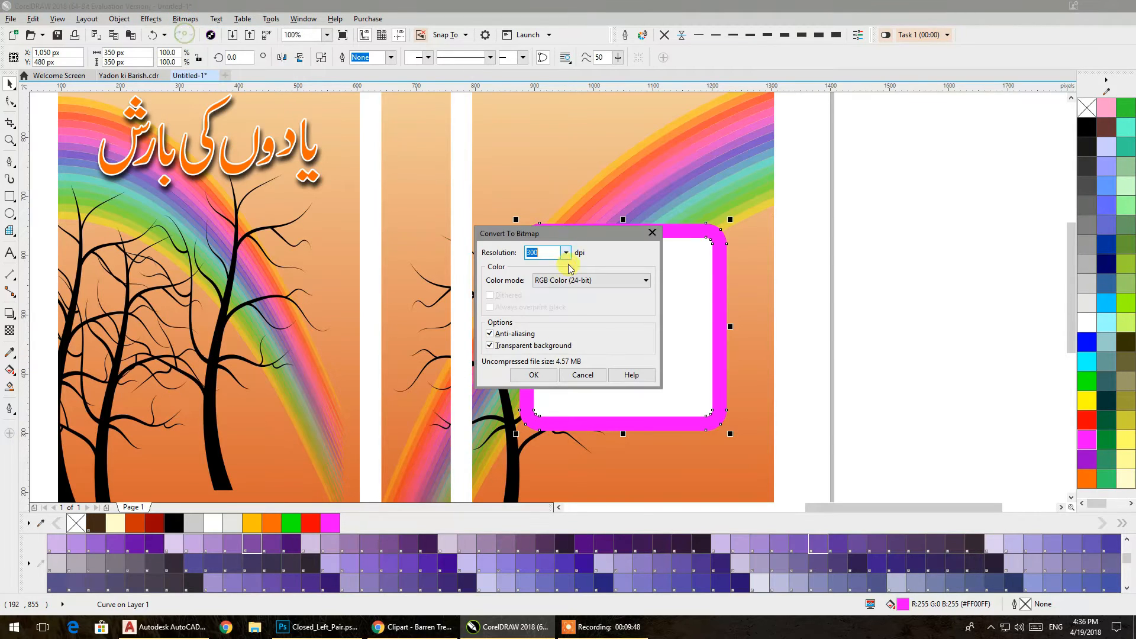
{"action": "left_click", "coordinate": [533, 374]}
Step: Apply a Gaussian Blur with a radius of 30.4 pixels to the magenta frame bitmap
{"action": "left_click", "coordinate": [176, 20]}
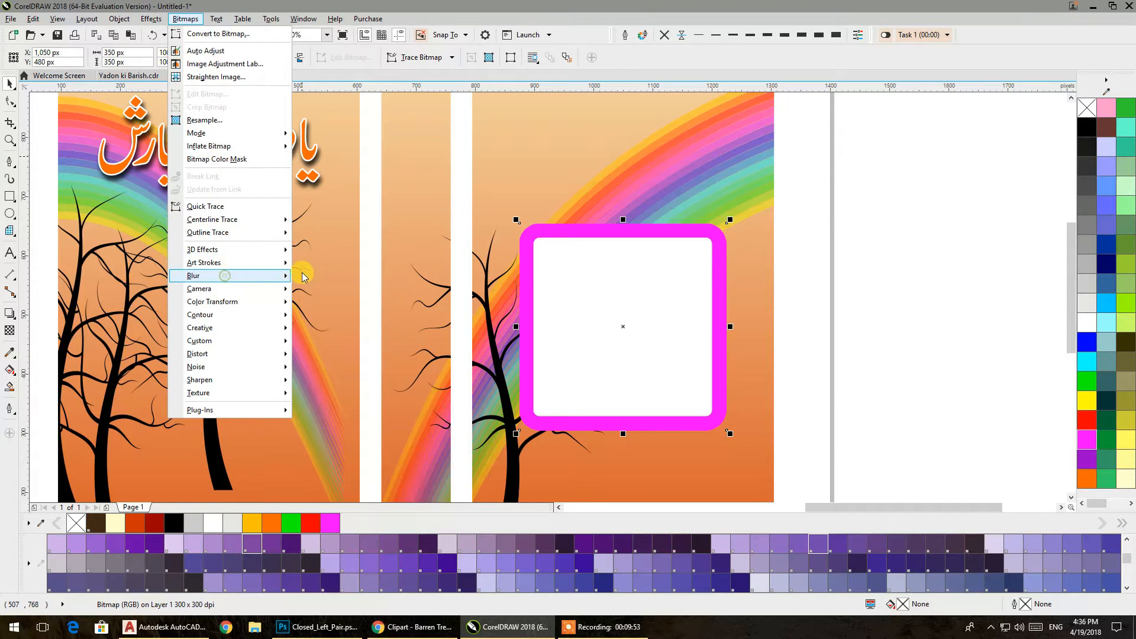
{"action": "mouse_move", "coordinate": [284, 275]}
{"action": "left_click", "coordinate": [335, 290]}
{"action": "left_click_drag", "start_coordinate": [540, 267], "coordinate": [918, 145]}
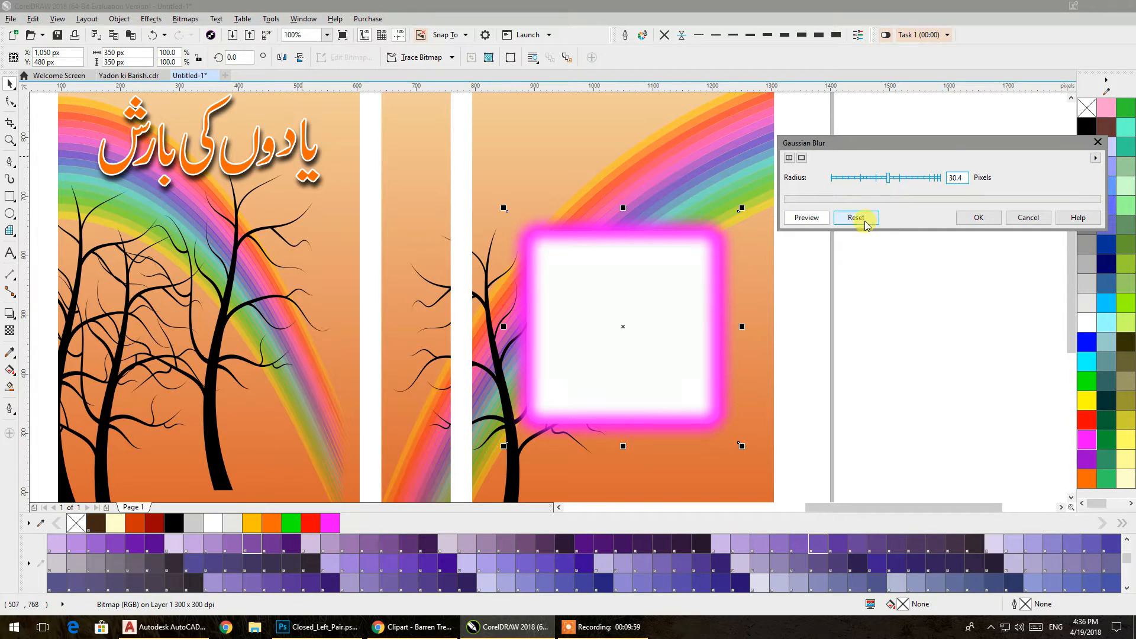
{"action": "left_click", "coordinate": [976, 218]}
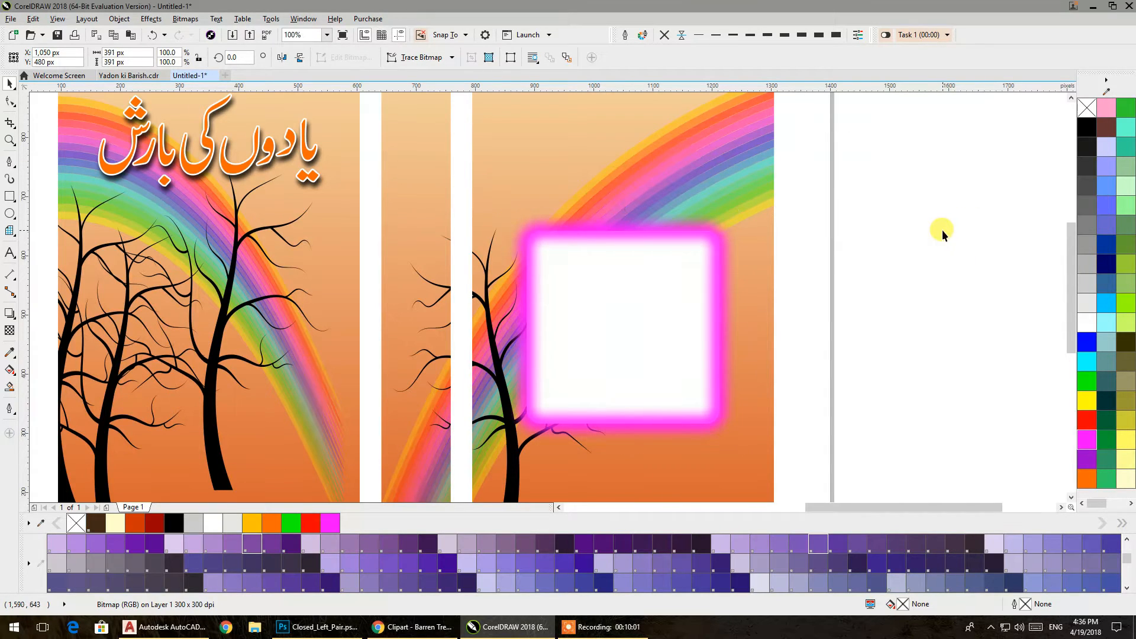
Step: Move the blurred magenta frame beside the page, then remove the rounded square's white fill and give it a black outline
{"action": "left_click_drag", "start_coordinate": [717, 243], "coordinate": [1031, 228]}
{"action": "left_click", "coordinate": [679, 284]}
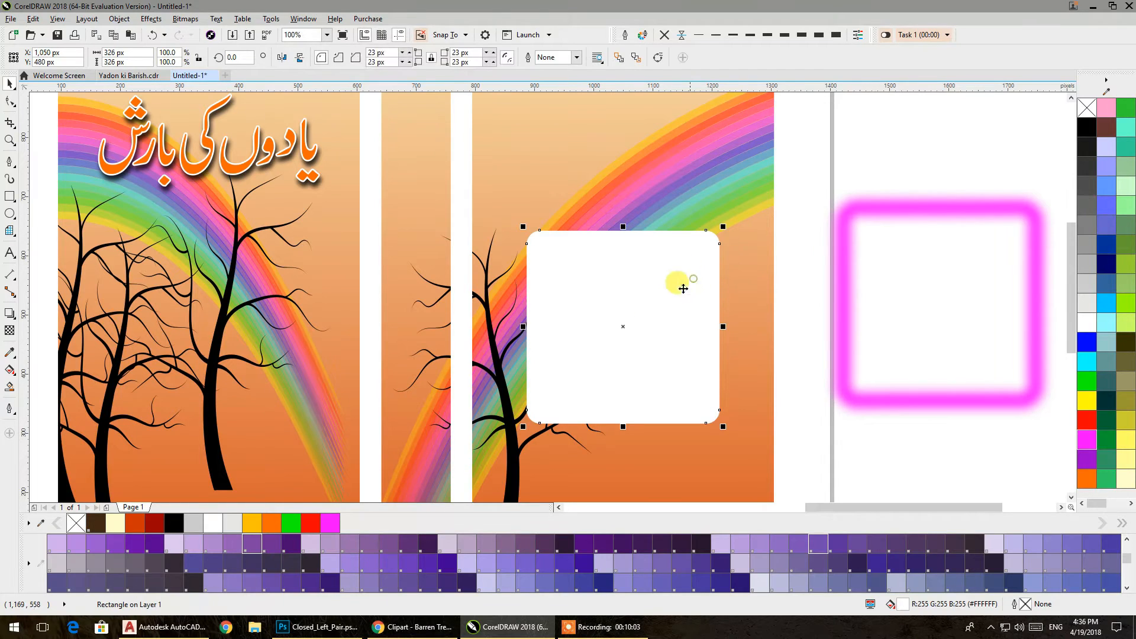
{"action": "left_click", "coordinate": [1087, 108]}
{"action": "right_click", "coordinate": [1087, 126]}
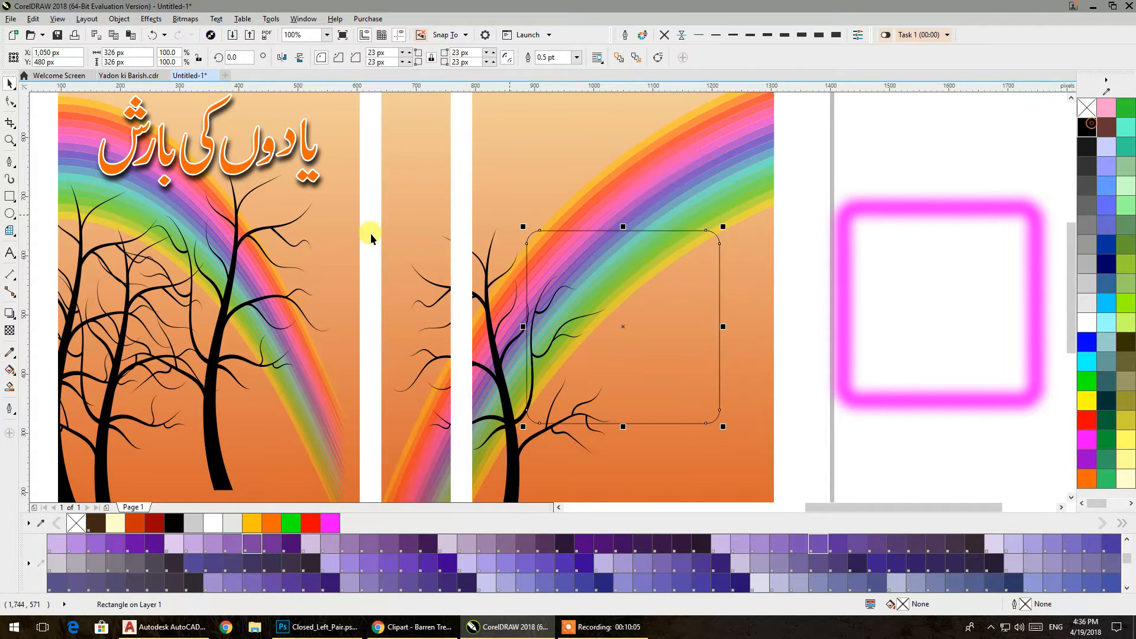
Step: Enlarge the author's portrait photo to about 509 px and PowerClip it inside the rounded square on the back cover
{"action": "scroll", "coordinate": [195, 309], "scroll_direction": "down", "scroll_amount": 3}
{"action": "scroll", "coordinate": [196, 310], "scroll_direction": "down", "scroll_amount": 2}
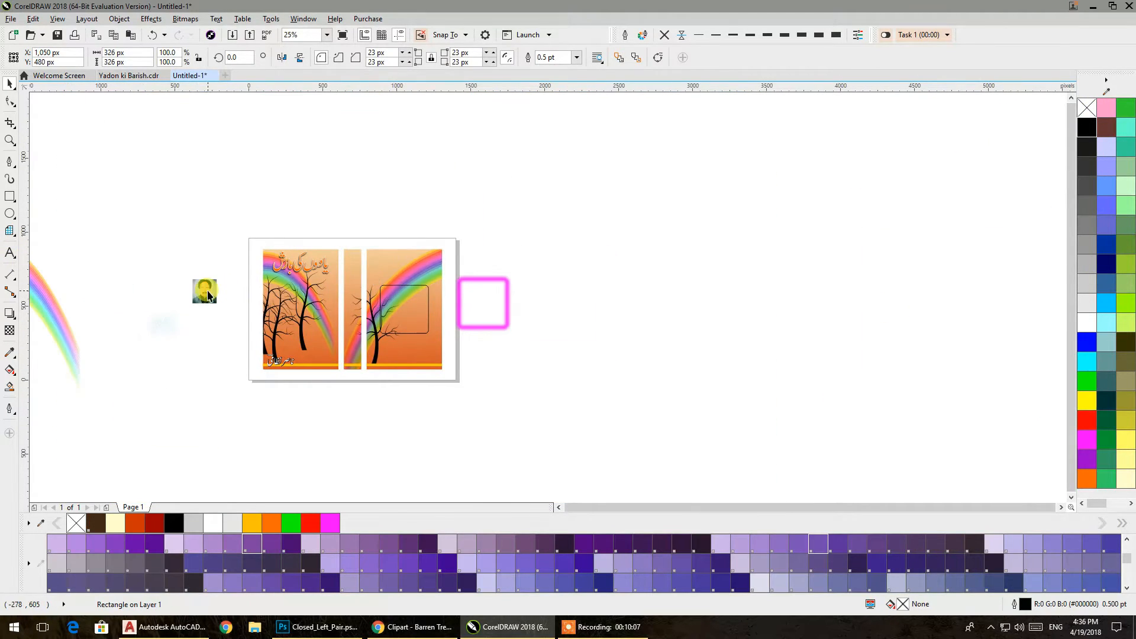
{"action": "left_click", "coordinate": [216, 302]}
{"action": "left_click_drag", "start_coordinate": [222, 311], "coordinate": [244, 330]}
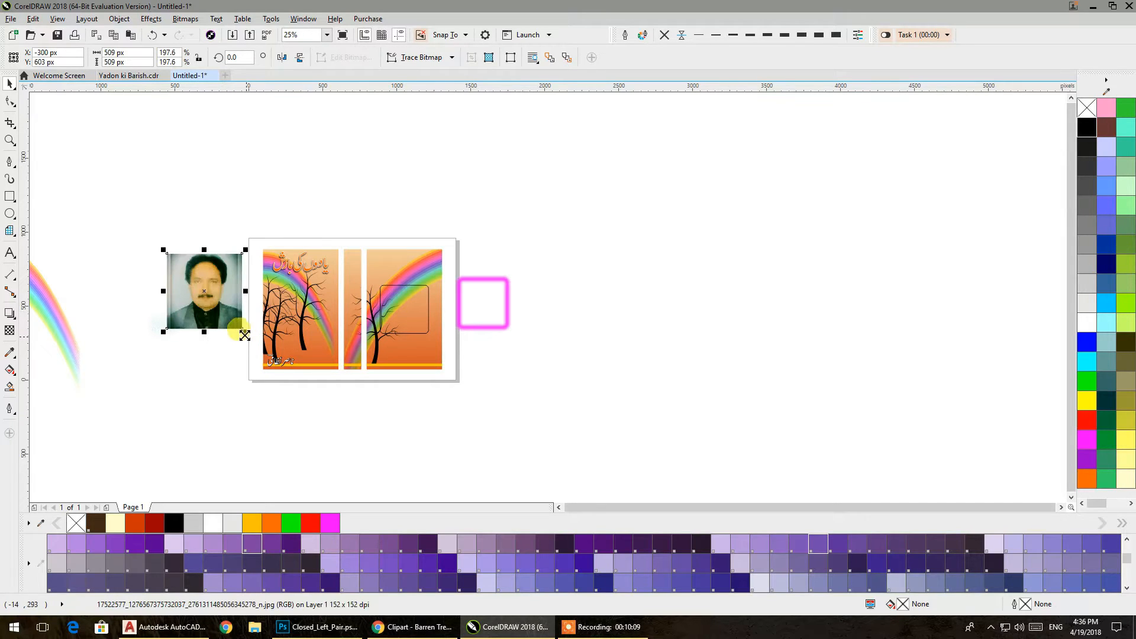
{"action": "right_click", "coordinate": [221, 300]}
{"action": "left_click", "coordinate": [243, 286]}
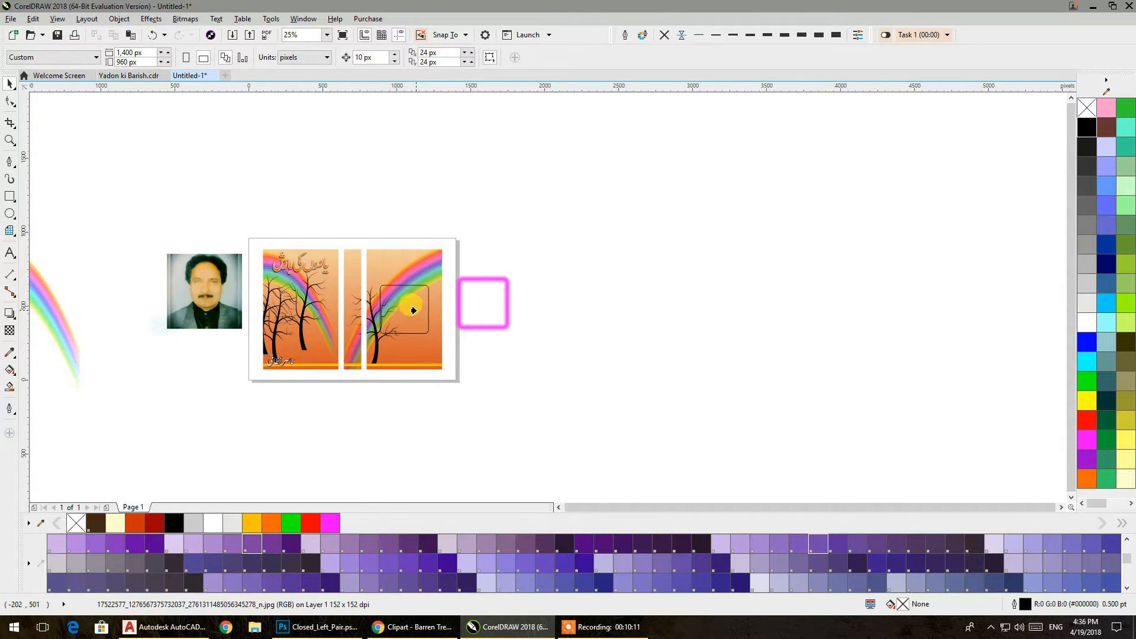
{"action": "left_click", "coordinate": [413, 310]}
Step: Edit the back-cover portrait's PowerClip and shrink the photo inside to about 333 px so it fits the rounded square
{"action": "left_click", "coordinate": [417, 310], "text": "ctrl"}
{"action": "scroll", "coordinate": [409, 314], "scroll_direction": "up", "scroll_amount": 4}
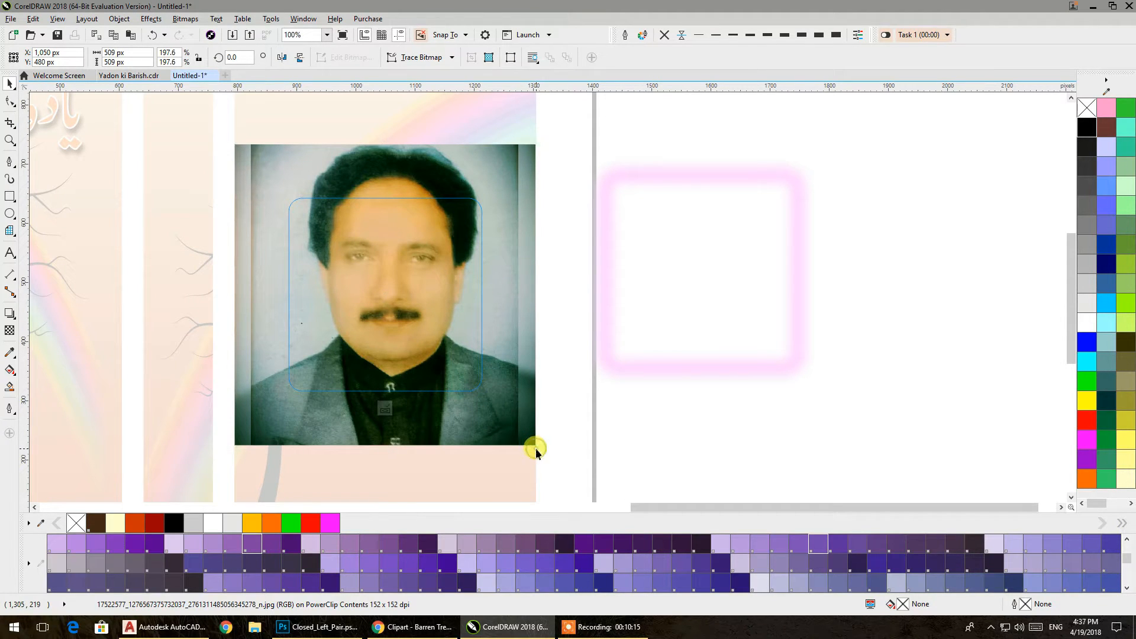
{"action": "left_click_drag", "start_coordinate": [528, 438], "coordinate": [487, 413]}
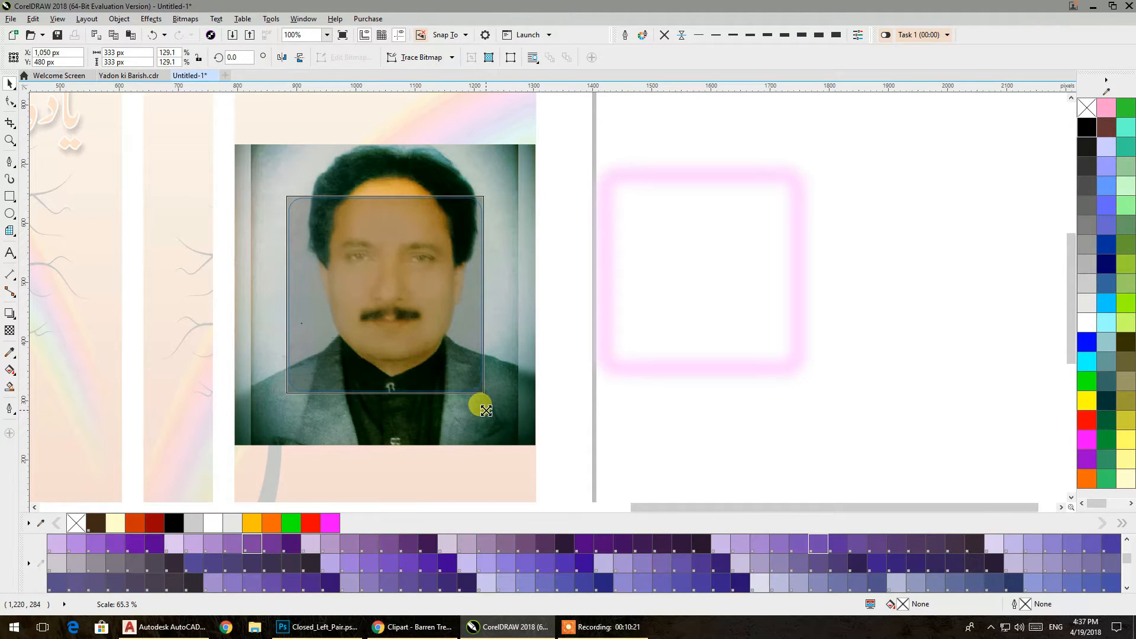
{"action": "left_click_drag", "start_coordinate": [486, 410], "coordinate": [486, 410]}
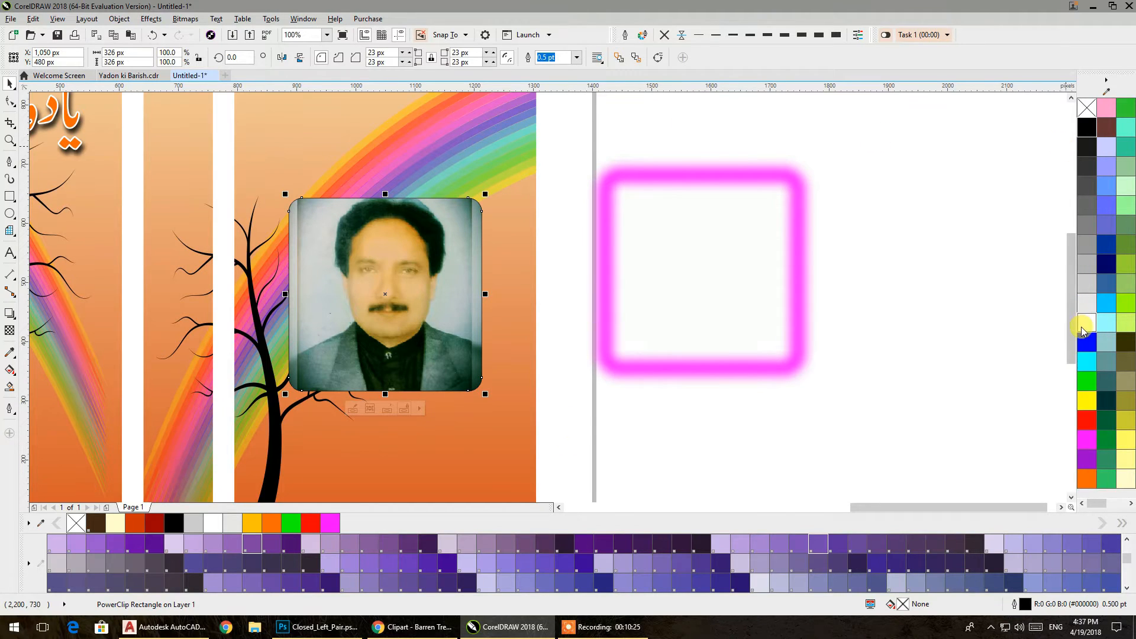
Step: Give the portrait's rounded square a magenta outline and order it in front of the blurred magenta frame
{"action": "right_click", "coordinate": [1087, 439]}
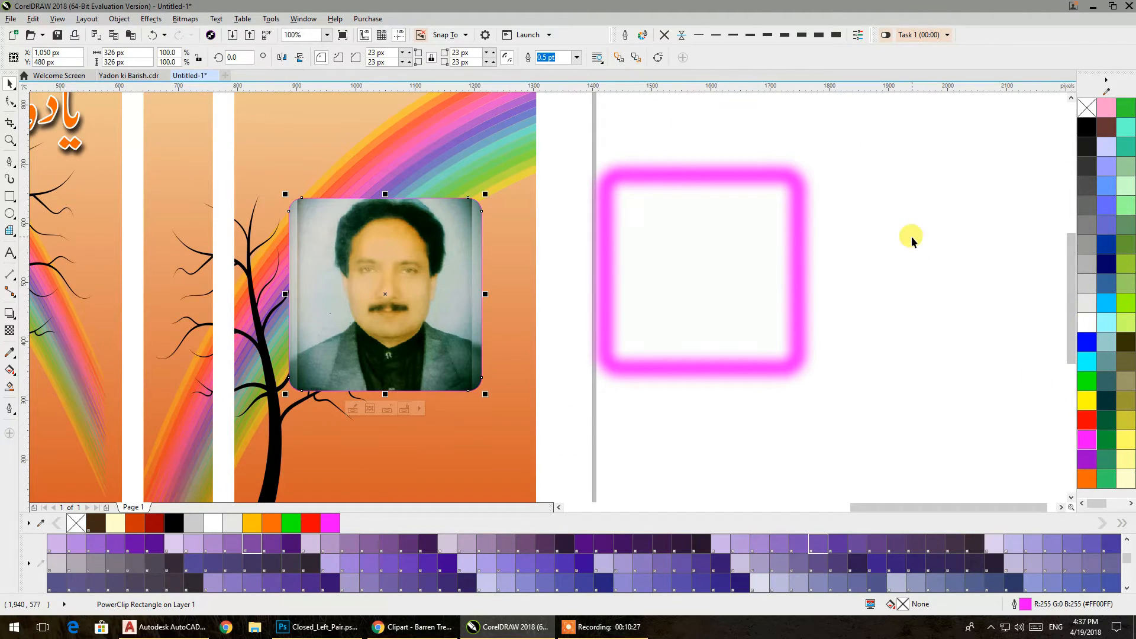
{"action": "left_click", "coordinate": [911, 236]}
{"action": "left_click", "coordinate": [793, 215]}
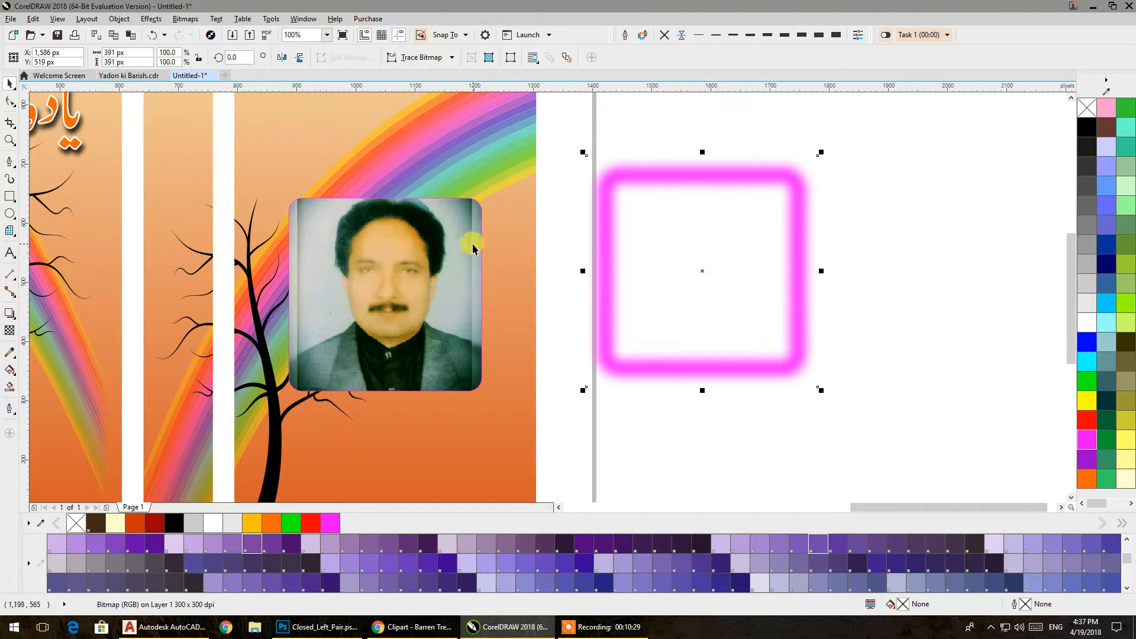
{"action": "right_click", "coordinate": [471, 239]}
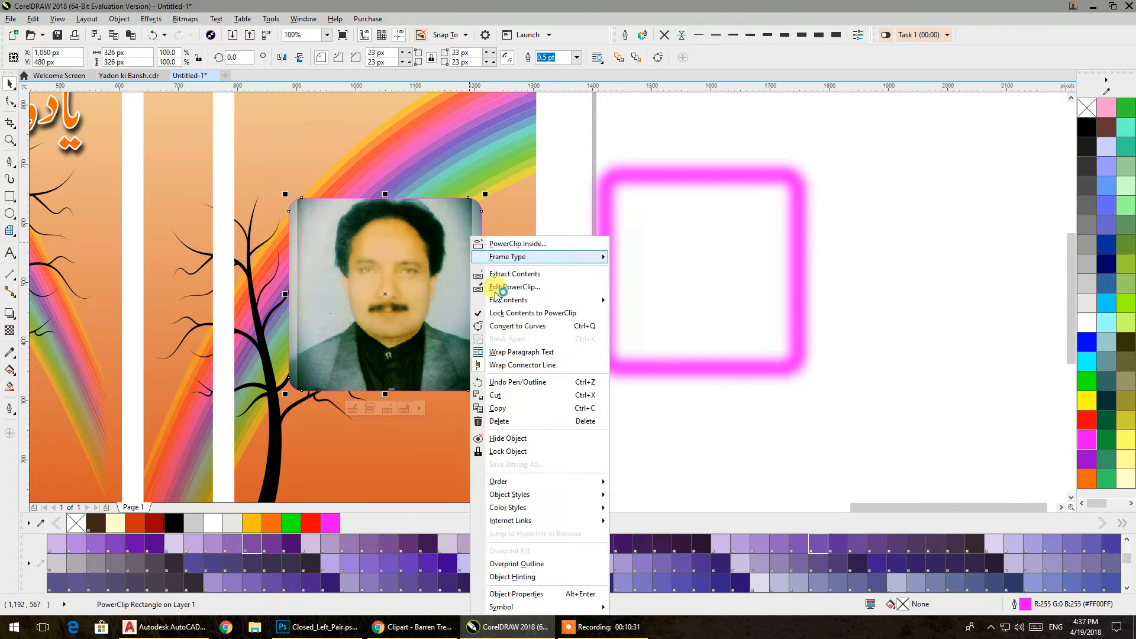
{"action": "mouse_move", "coordinate": [583, 482]}
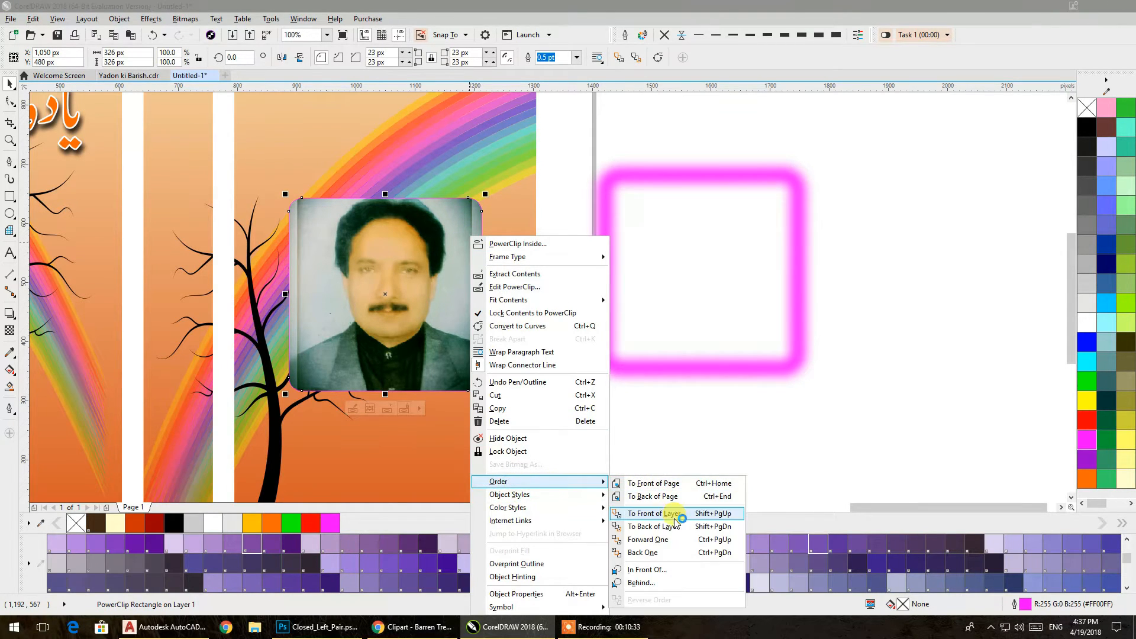
{"action": "left_click", "coordinate": [643, 569]}
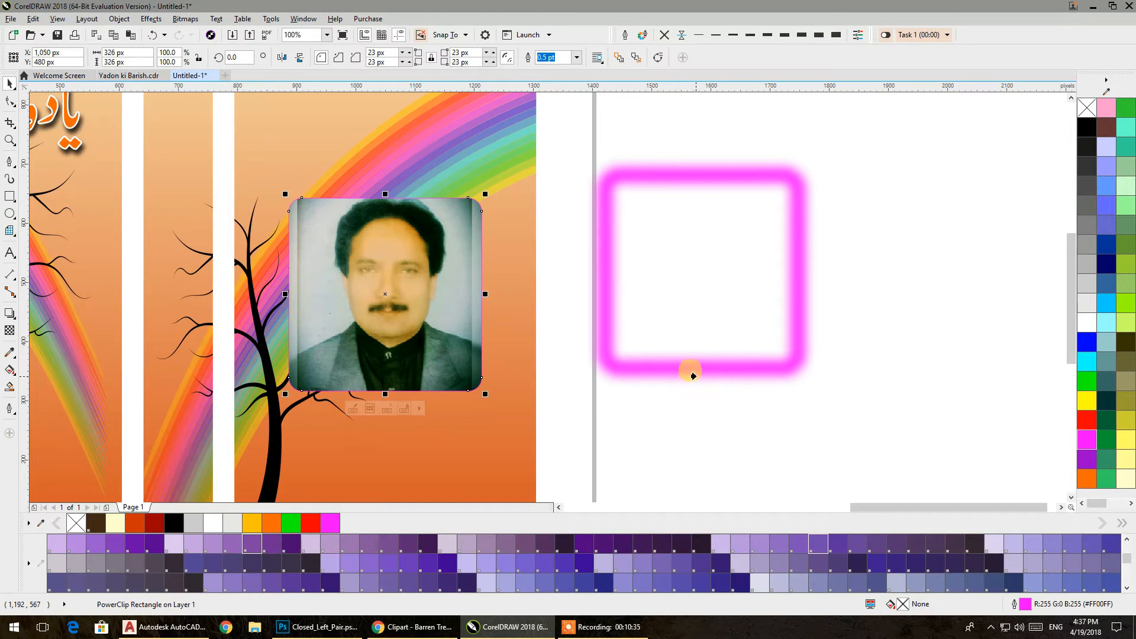
Step: Move the blurred magenta frame onto the back cover behind the portrait, centre the two on each other and group them
{"action": "left_click_drag", "start_coordinate": [751, 355], "coordinate": [419, 379]}
{"action": "left_click_drag", "start_coordinate": [645, 143], "coordinate": [199, 463]}
{"action": "key", "text": "c"}
{"action": "key", "text": "e"}
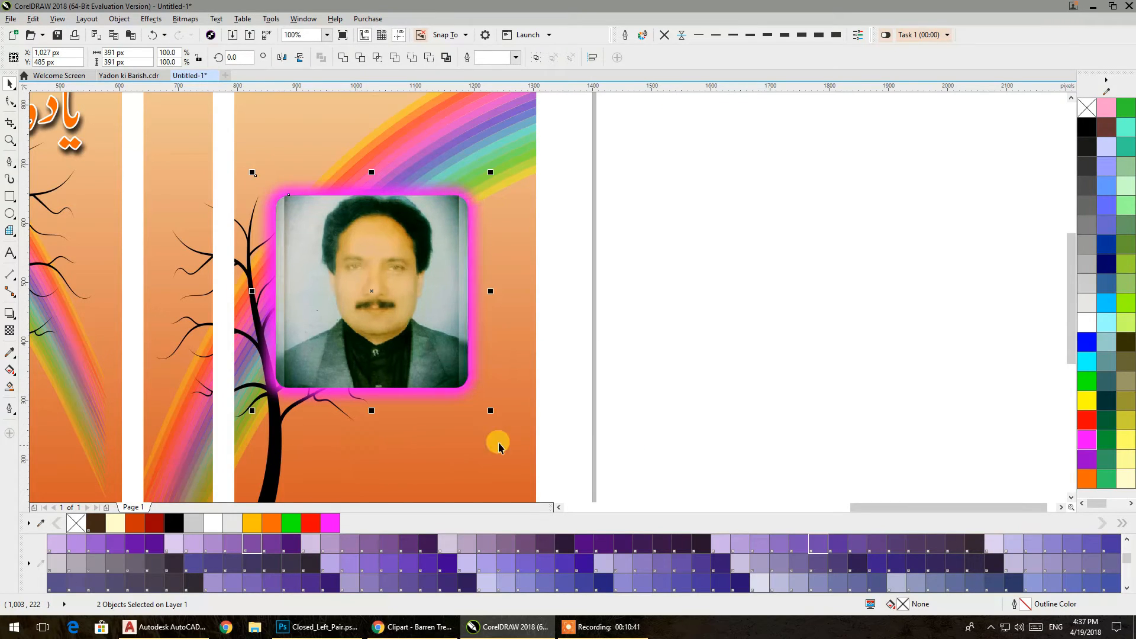
{"action": "key", "text": "ctrl+g"}
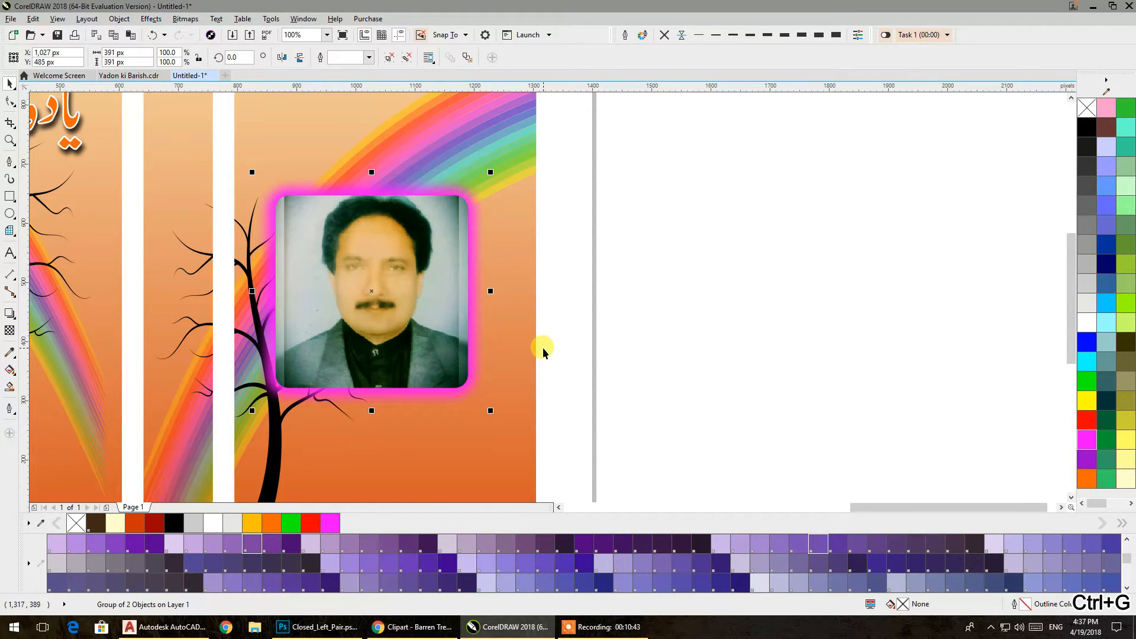
{"action": "left_click", "coordinate": [668, 311]}
Step: Place a copy of the white author name near the bottom of the back cover and shrink it to about 132 px wide
{"action": "scroll", "coordinate": [613, 337], "scroll_direction": "down", "scroll_amount": 3}
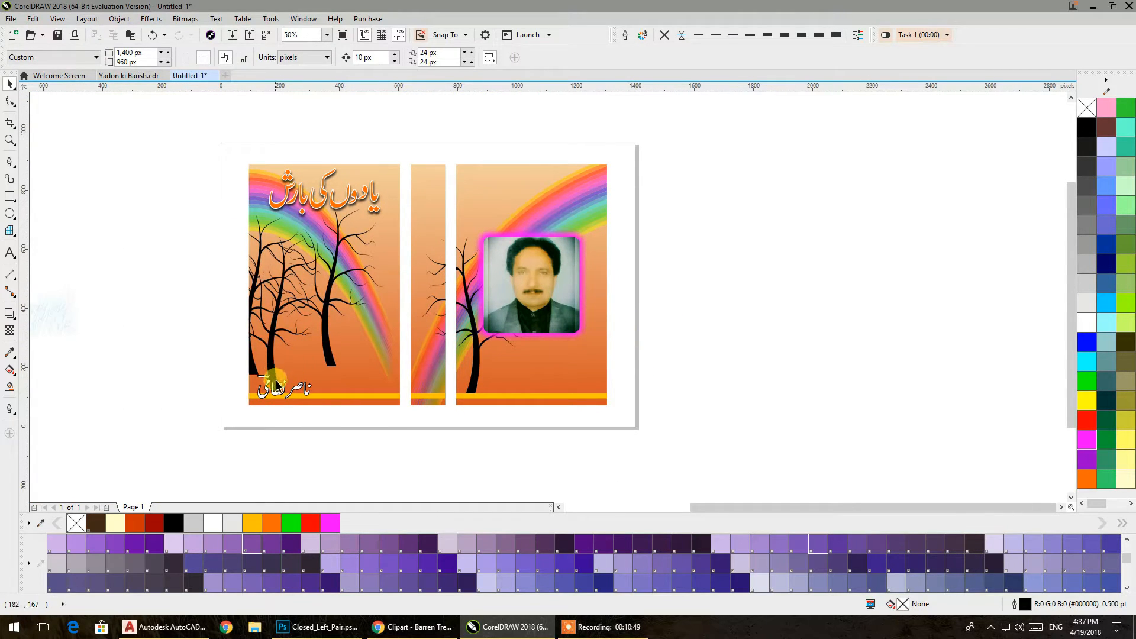
{"action": "left_click_drag", "start_coordinate": [295, 388], "coordinate": [521, 383]}
{"action": "left_click", "coordinate": [777, 360]}
{"action": "key", "text": "ctrl+z"}
{"action": "left_click", "coordinate": [769, 347]}
{"action": "scroll", "coordinate": [491, 384], "scroll_direction": "up", "scroll_amount": 2}
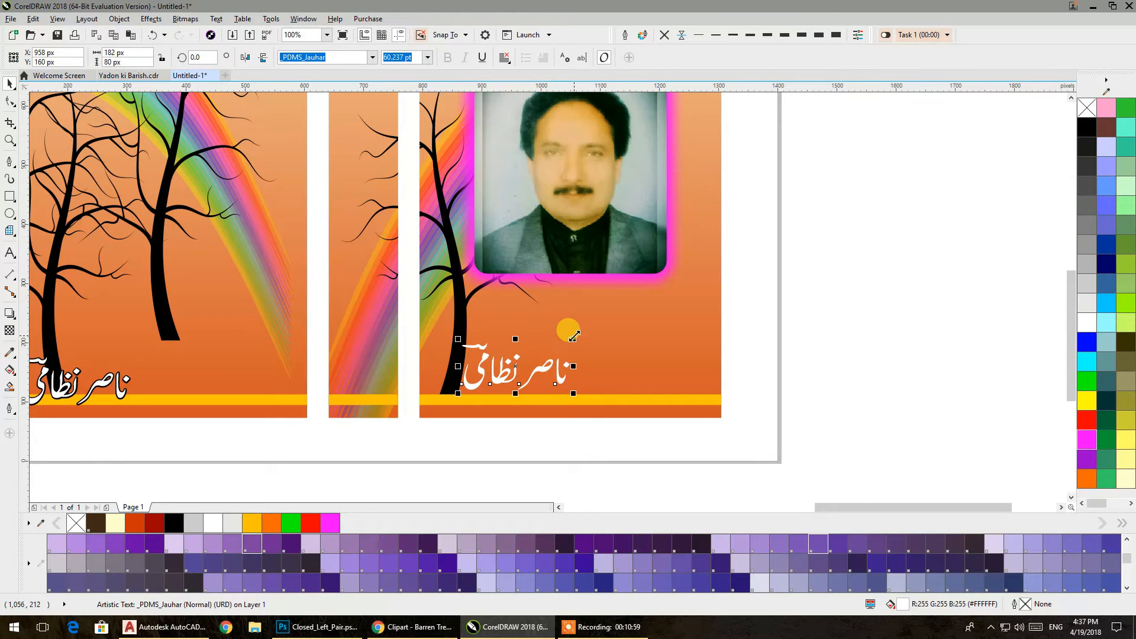
{"action": "left_click_drag", "start_coordinate": [572, 338], "coordinate": [562, 329]}
{"action": "left_click_drag", "start_coordinate": [506, 379], "coordinate": [502, 389]}
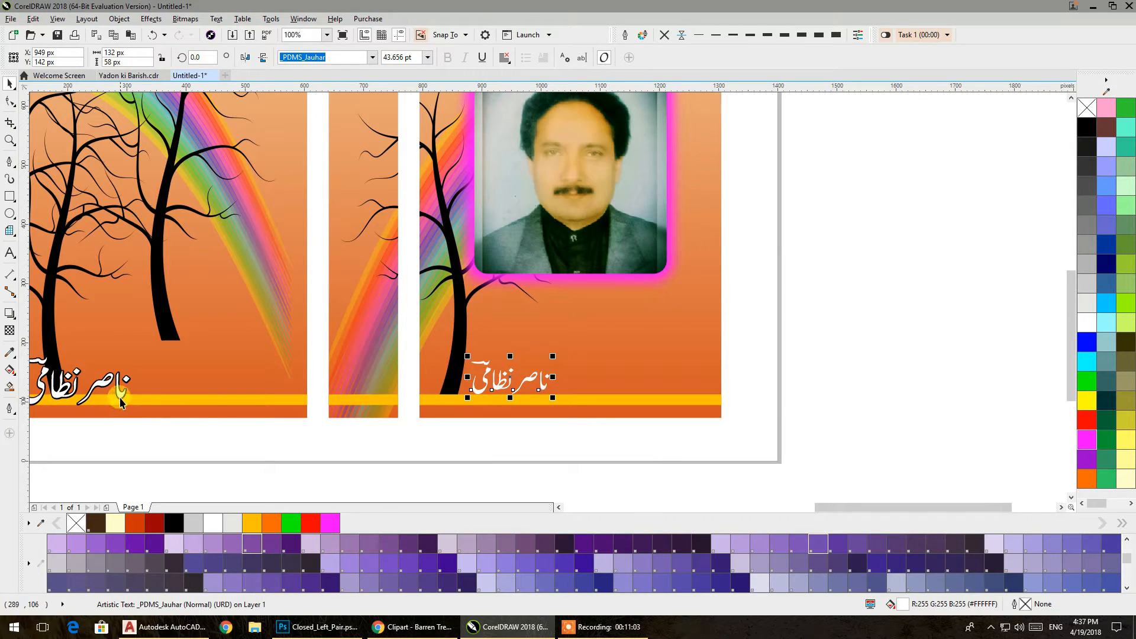
Step: Delete the white author name on the front cover and fill the black outlined copy beneath it with white
{"action": "scroll", "coordinate": [127, 418], "scroll_direction": "down", "scroll_amount": 2}
{"action": "left_click", "coordinate": [215, 422]}
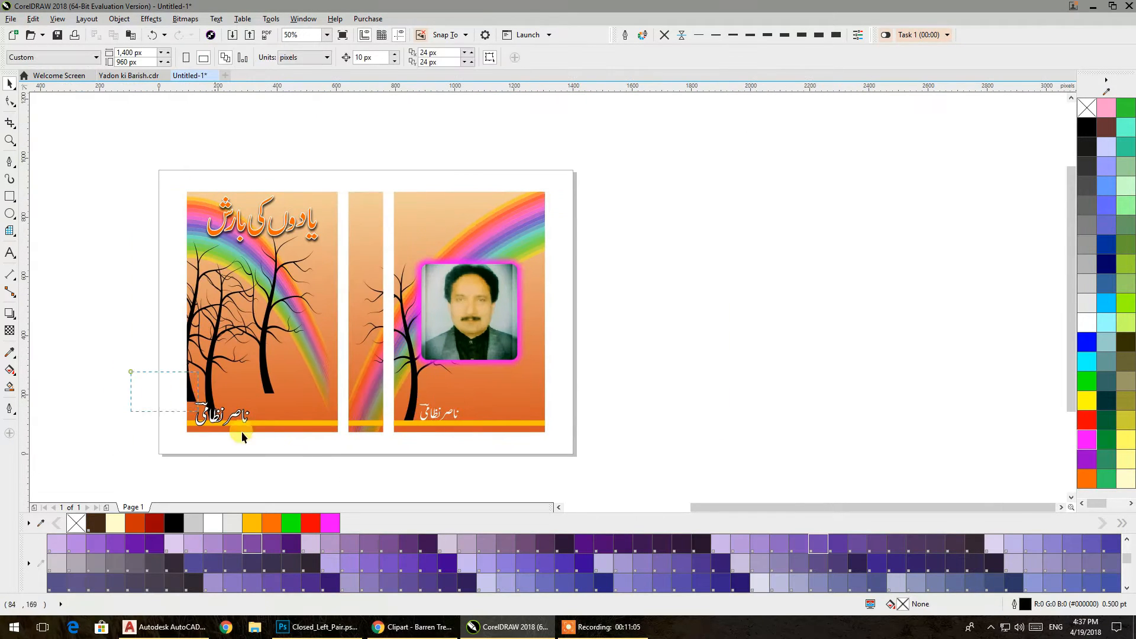
{"action": "scroll", "coordinate": [115, 439], "scroll_direction": "up", "scroll_amount": 4}
{"action": "left_click", "coordinate": [68, 426]}
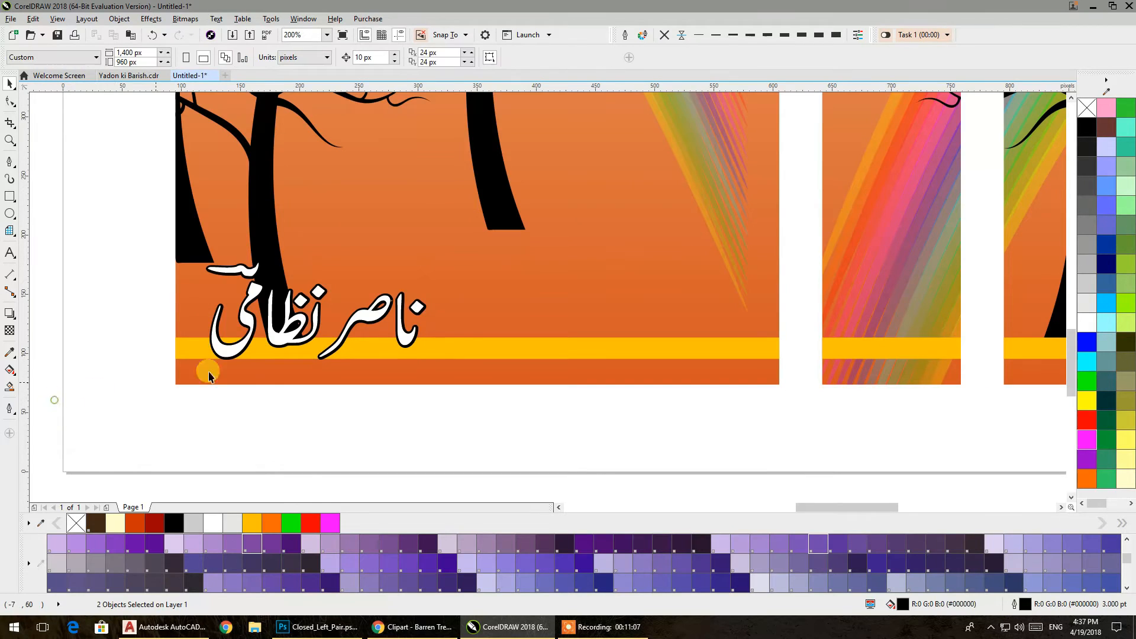
{"action": "left_click", "coordinate": [280, 344]}
{"action": "key", "text": "Delete"}
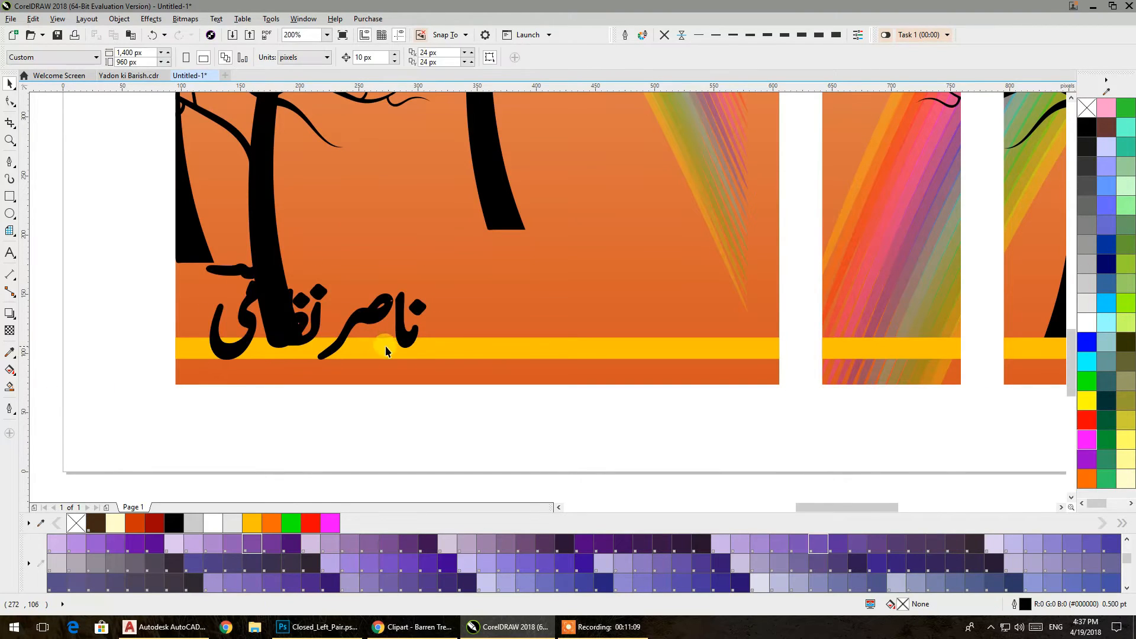
{"action": "left_click", "coordinate": [400, 343]}
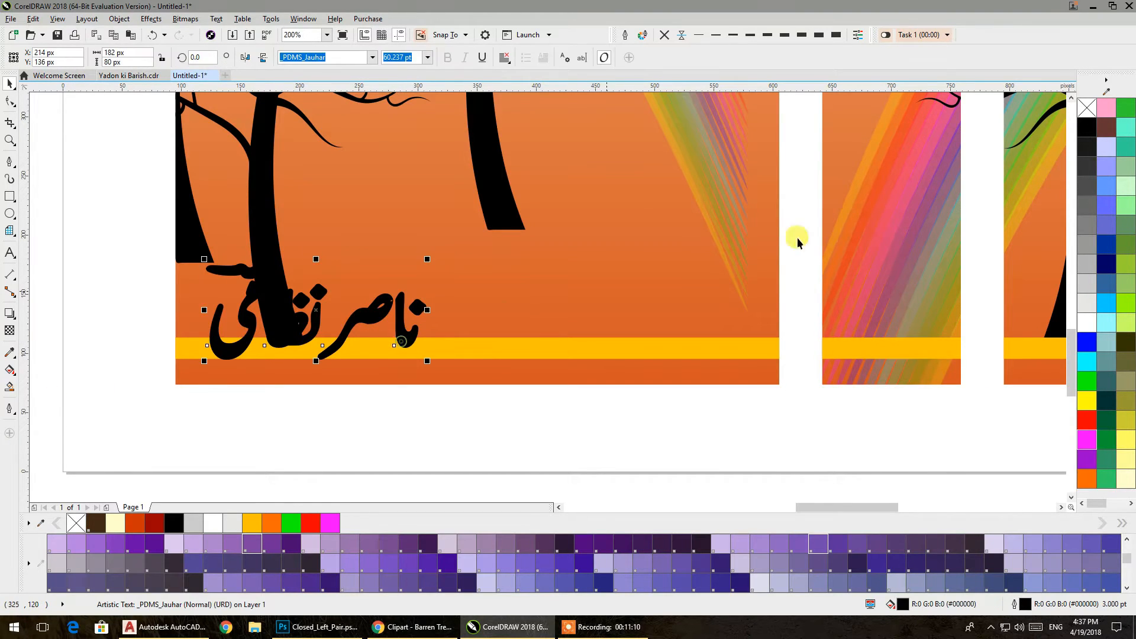
{"action": "left_click", "coordinate": [1089, 323]}
{"action": "scroll", "coordinate": [196, 296], "scroll_direction": "down", "scroll_amount": 2}
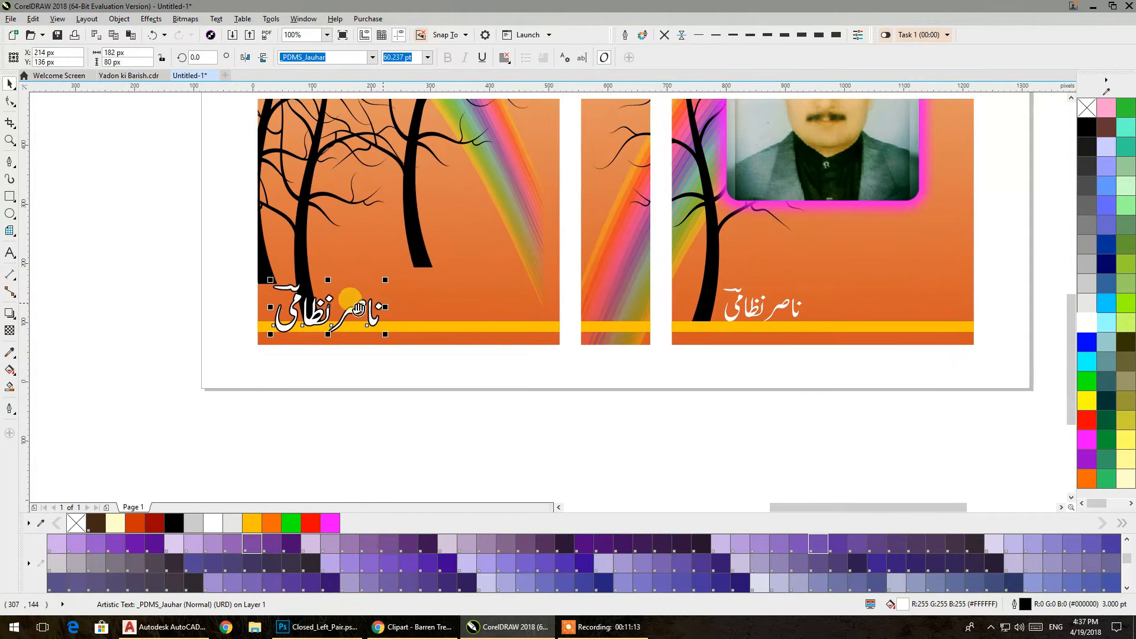
Step: Bottom-align the back-cover author name with the front-cover one and give it a black outline wider than hairline
{"action": "left_click_drag", "start_coordinate": [162, 276], "coordinate": [750, 398]}
{"action": "key", "text": "b"}
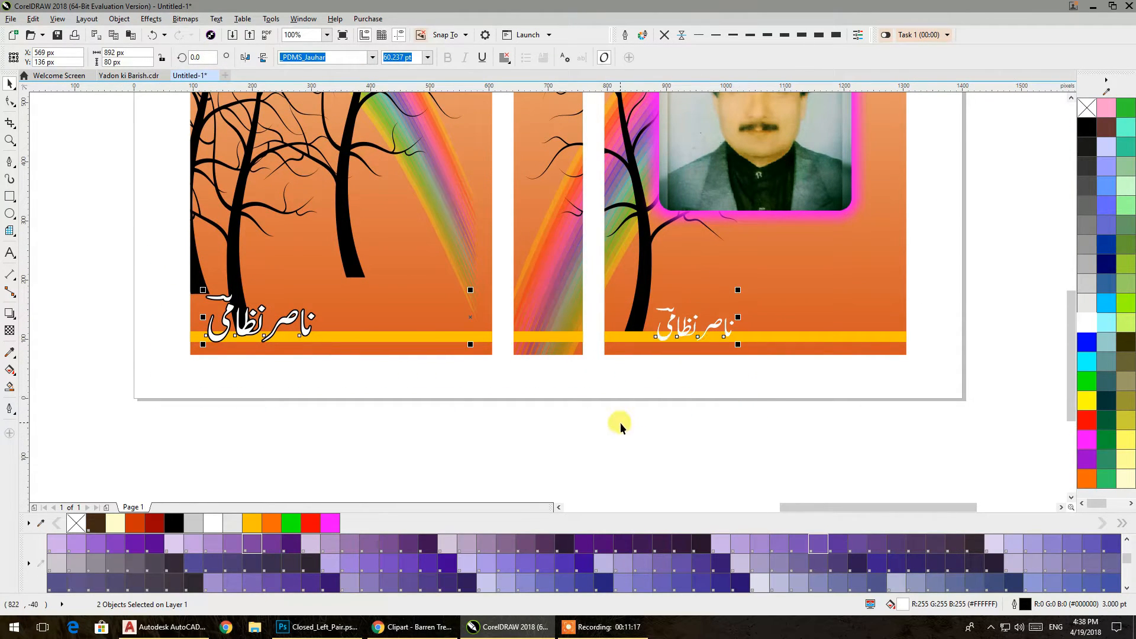
{"action": "left_click_drag", "start_coordinate": [621, 424], "coordinate": [748, 290]}
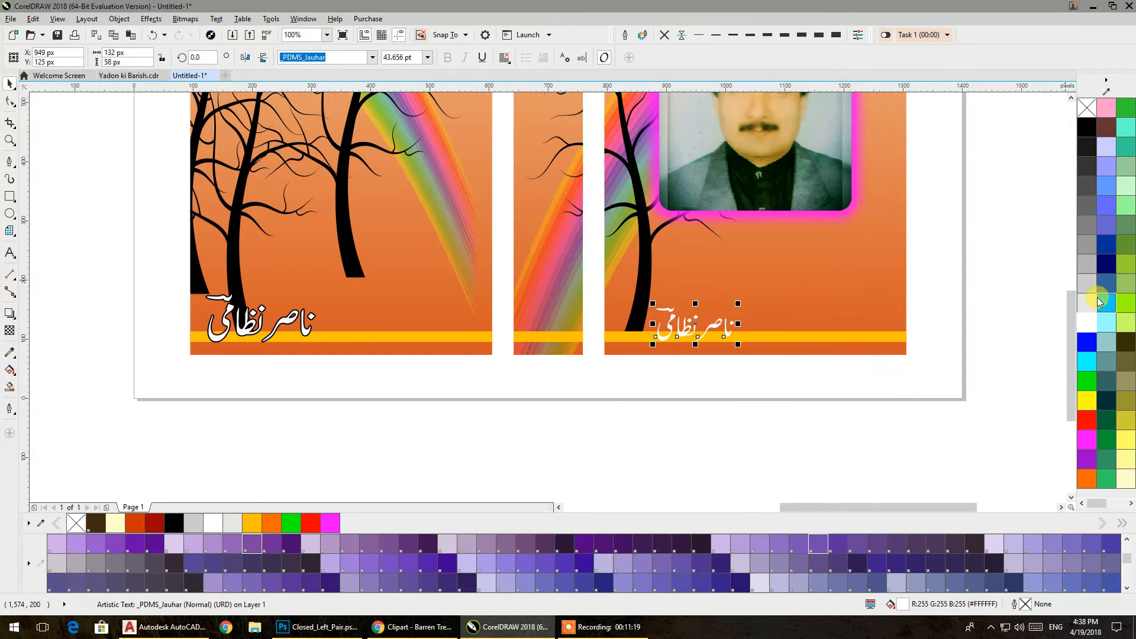
{"action": "right_click", "coordinate": [1087, 127]}
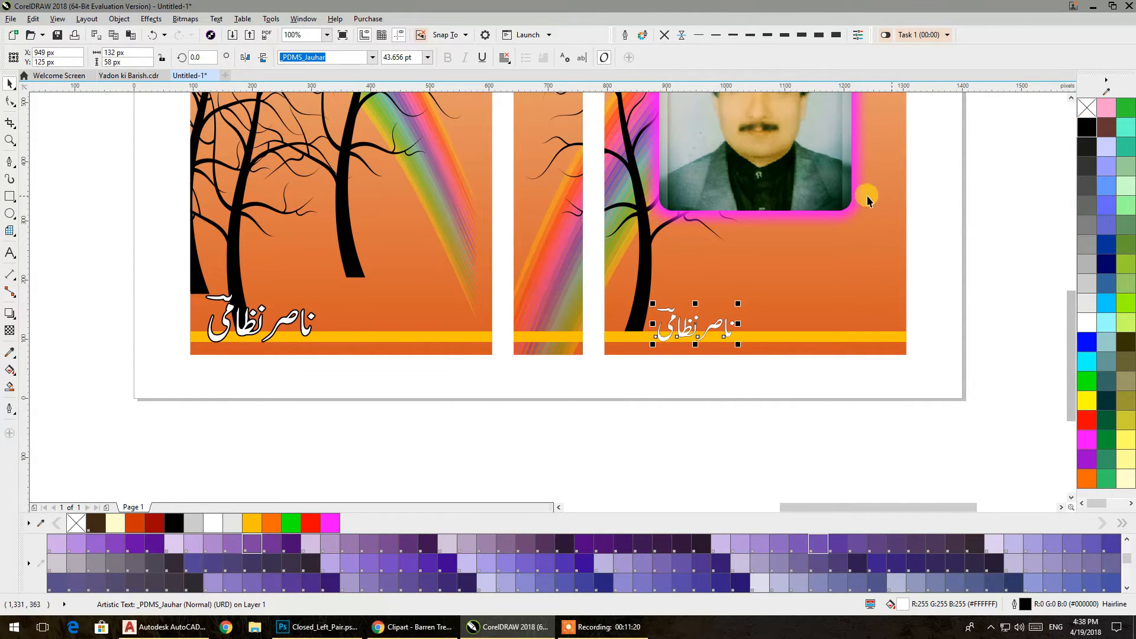
{"action": "left_click", "coordinate": [627, 34]}
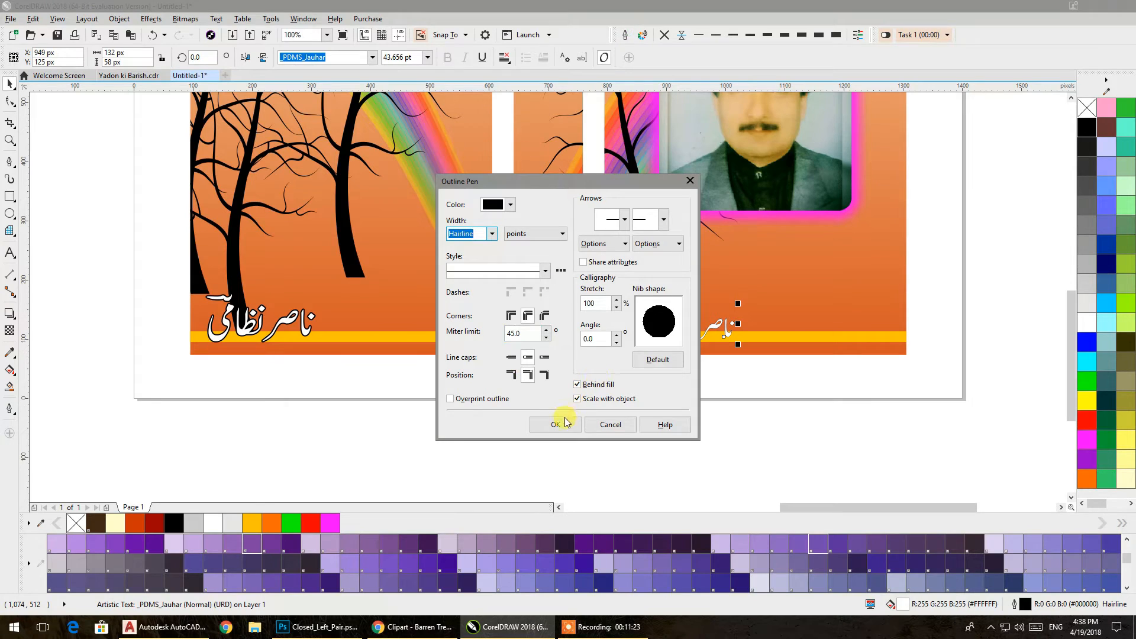
{"action": "left_click", "coordinate": [492, 233]}
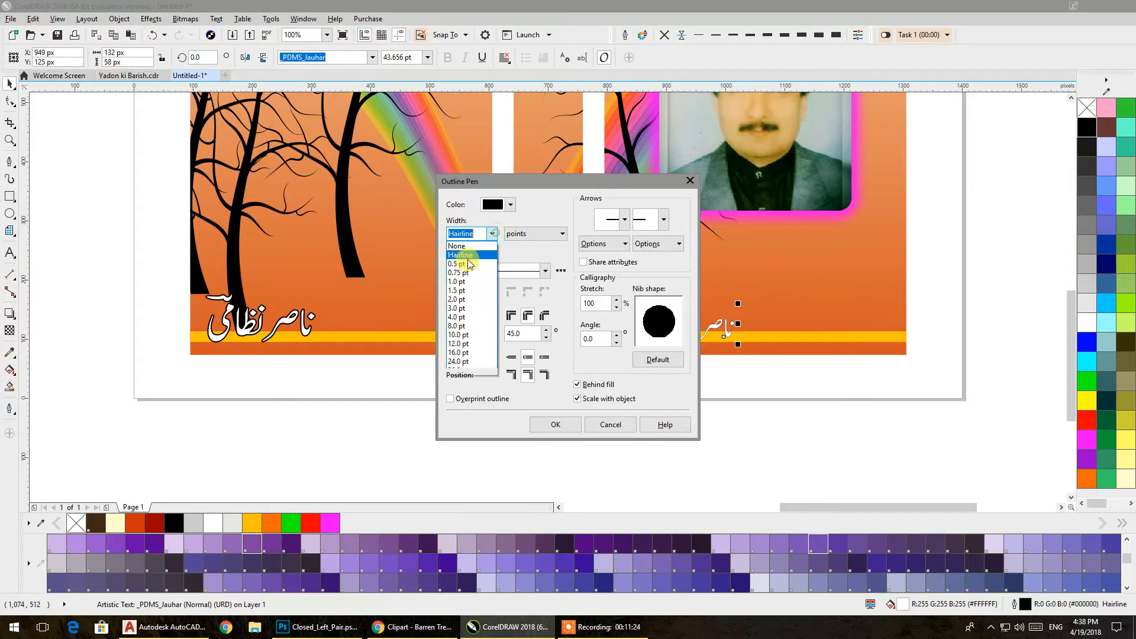
{"action": "left_click", "coordinate": [452, 286]}
{"action": "left_click", "coordinate": [555, 424]}
{"action": "left_click", "coordinate": [708, 427]}
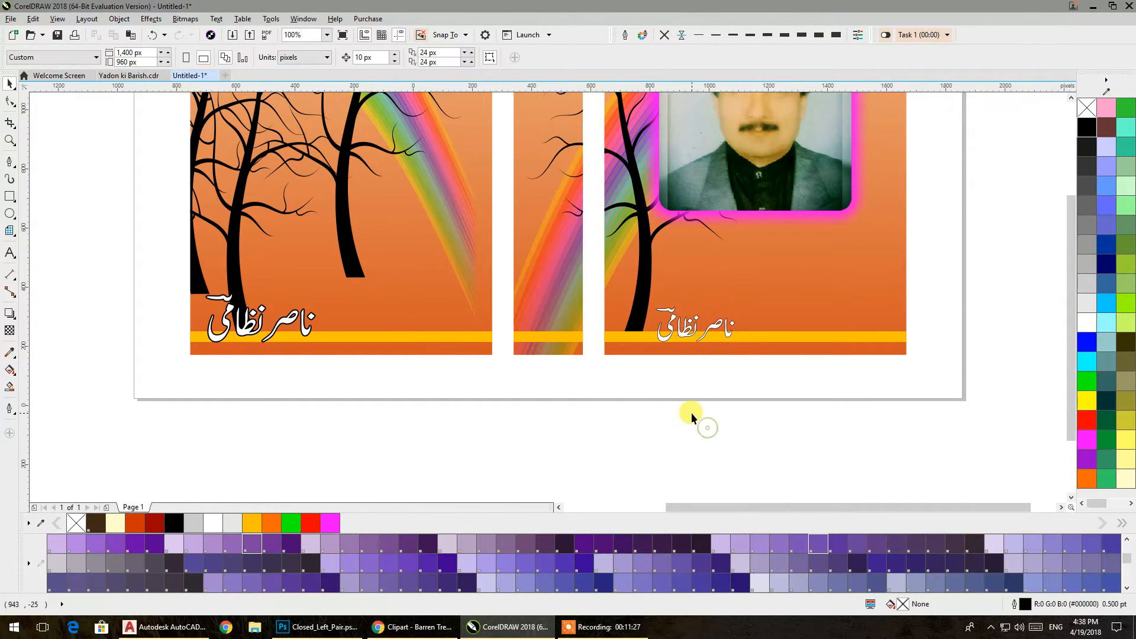
Step: Group the front-cover title with its shadow and place a copy about 184 px wide above the portrait on the back cover
{"action": "scroll", "coordinate": [691, 413], "scroll_direction": "down", "scroll_amount": 2}
{"action": "scroll", "coordinate": [691, 413], "scroll_direction": "right", "scroll_amount": 2}
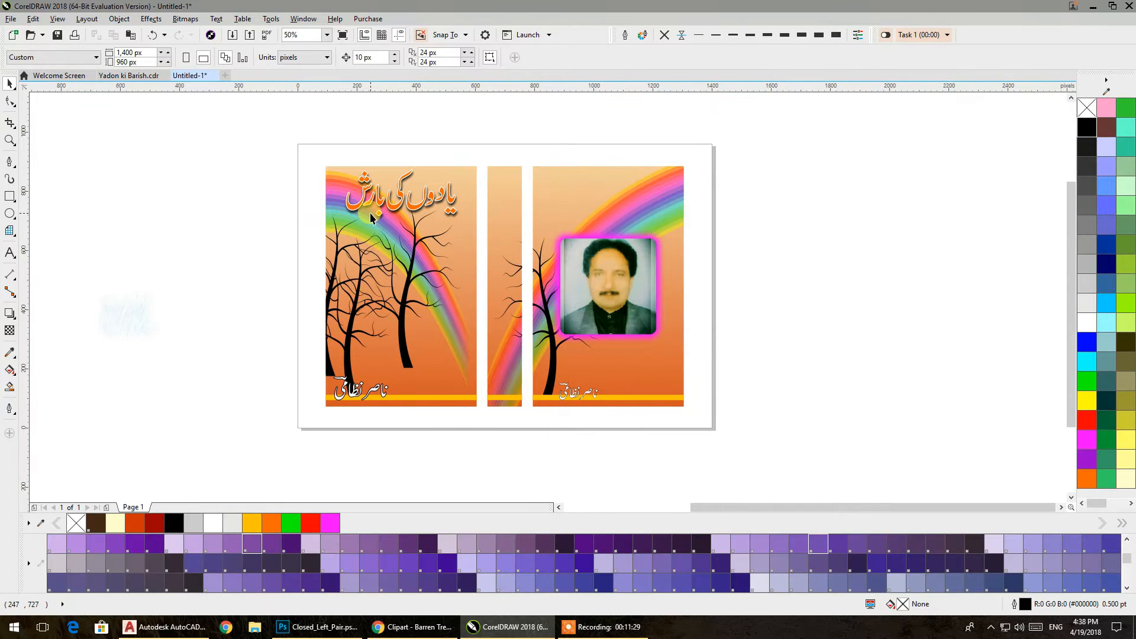
{"action": "left_click_drag", "start_coordinate": [264, 127], "coordinate": [475, 254]}
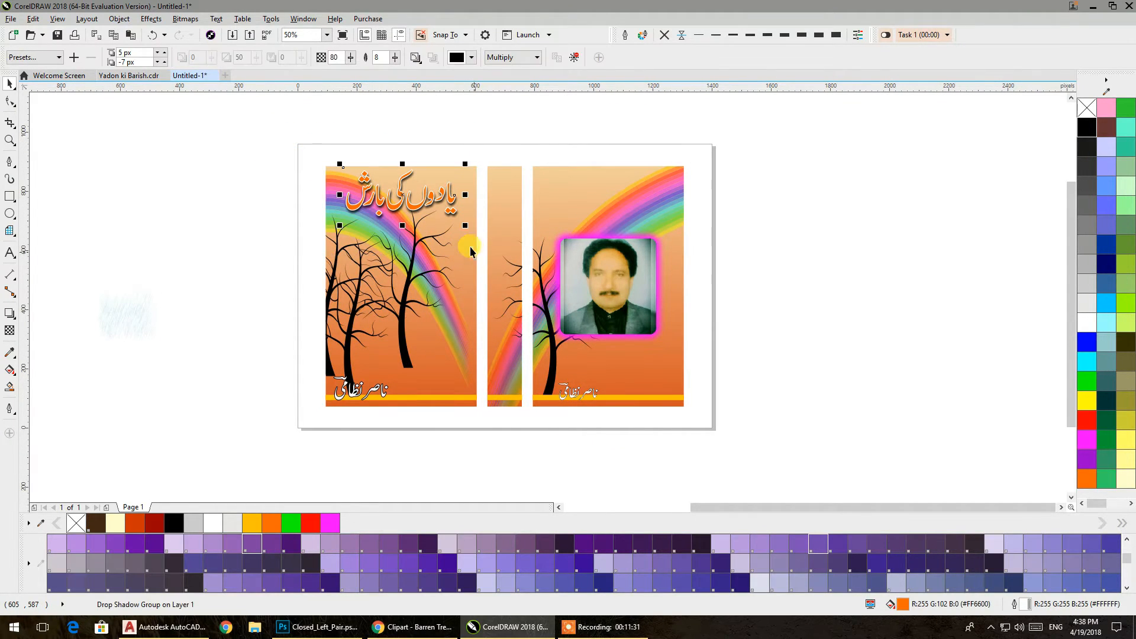
{"action": "right_click", "coordinate": [434, 195]}
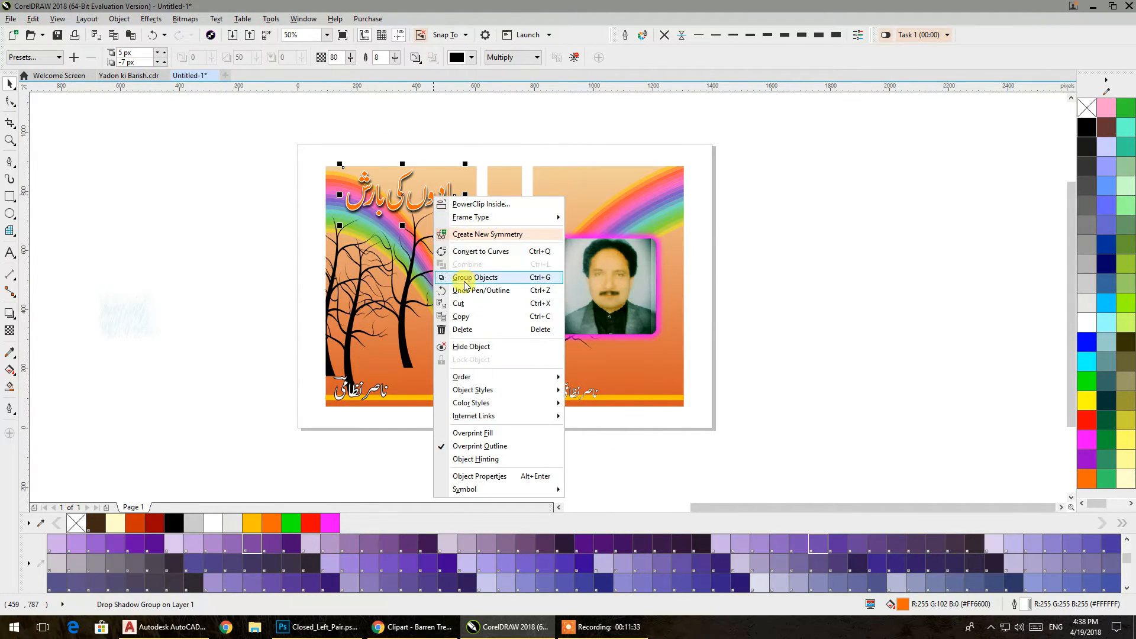
{"action": "left_click", "coordinate": [441, 233]}
{"action": "left_click_drag", "start_coordinate": [426, 201], "coordinate": [627, 223]}
{"action": "left_click_drag", "start_coordinate": [666, 166], "coordinate": [598, 192]}
{"action": "scroll", "coordinate": [602, 195], "scroll_direction": "up", "scroll_amount": 2}
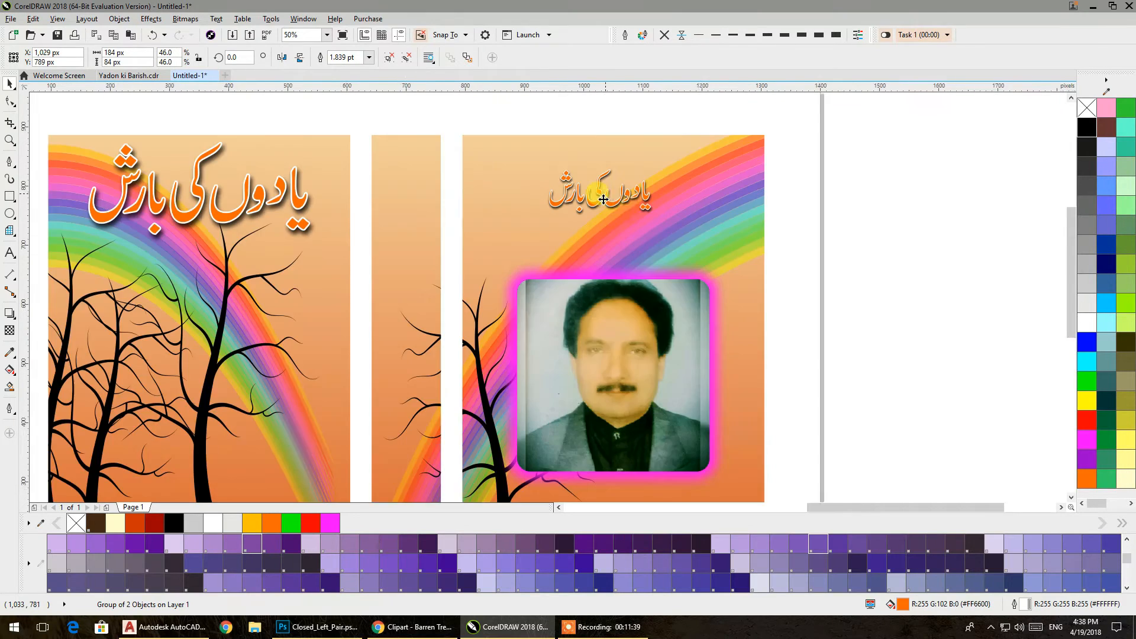
Step: Enlarge the back-cover title to about 277 px wide and centre it horizontally above the portrait
{"action": "left_click_drag", "start_coordinate": [717, 237], "coordinate": [767, 274]}
{"action": "left_click", "coordinate": [835, 237], "text": "shift"}
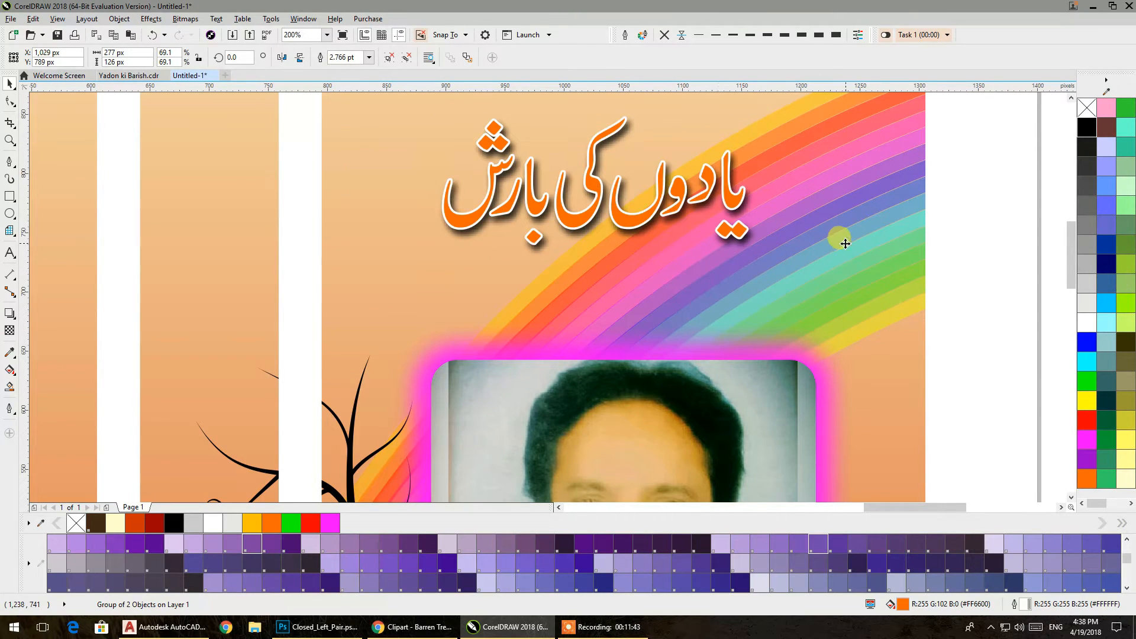
{"action": "key", "text": "c"}
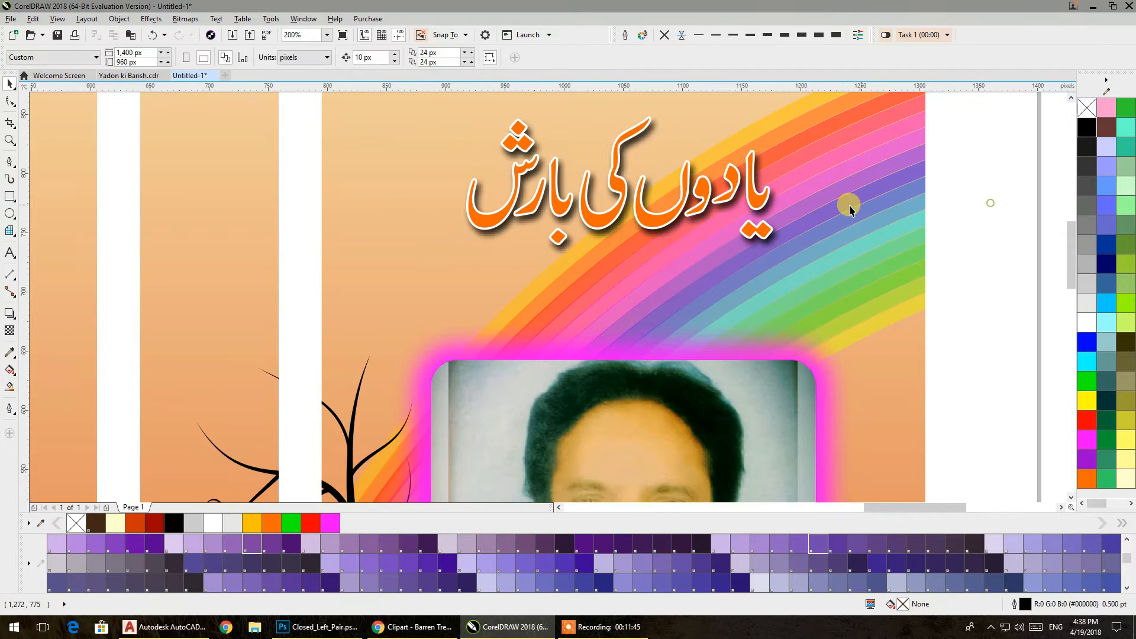
{"action": "left_click", "coordinate": [702, 197]}
{"action": "left_click", "coordinate": [971, 208]}
Step: Place a copy of the back-cover title beside the page and rotate it 90 degrees
{"action": "scroll", "coordinate": [659, 166], "scroll_direction": "down", "scroll_amount": 1}
{"action": "scroll", "coordinate": [659, 166], "scroll_direction": "down", "scroll_amount": 3}
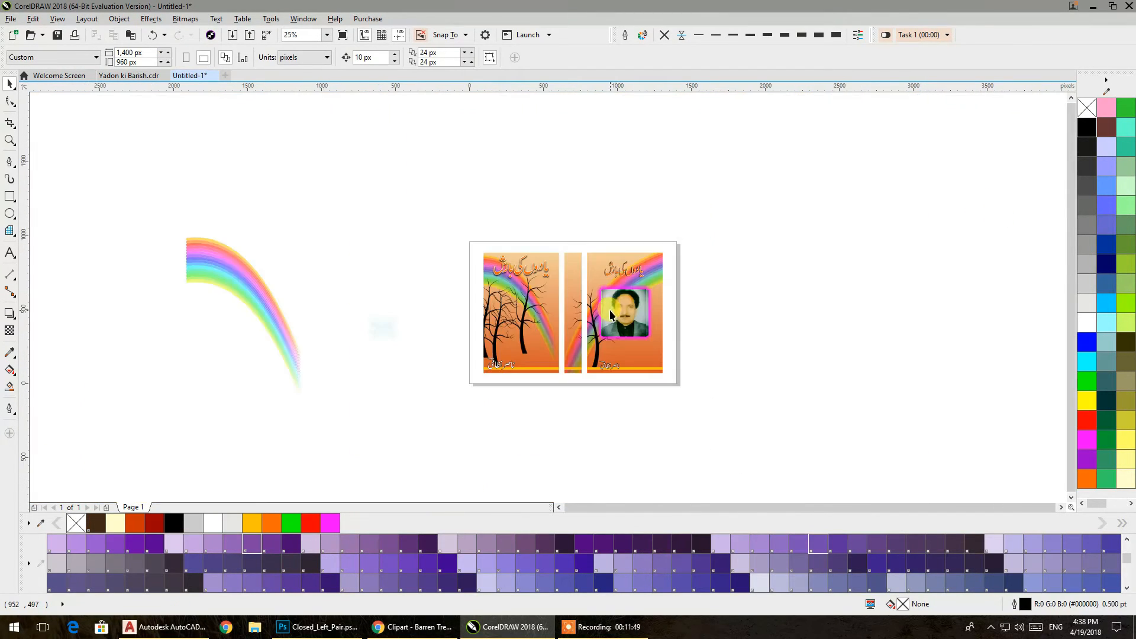
{"action": "scroll", "coordinate": [642, 216], "scroll_direction": "up", "scroll_amount": 1}
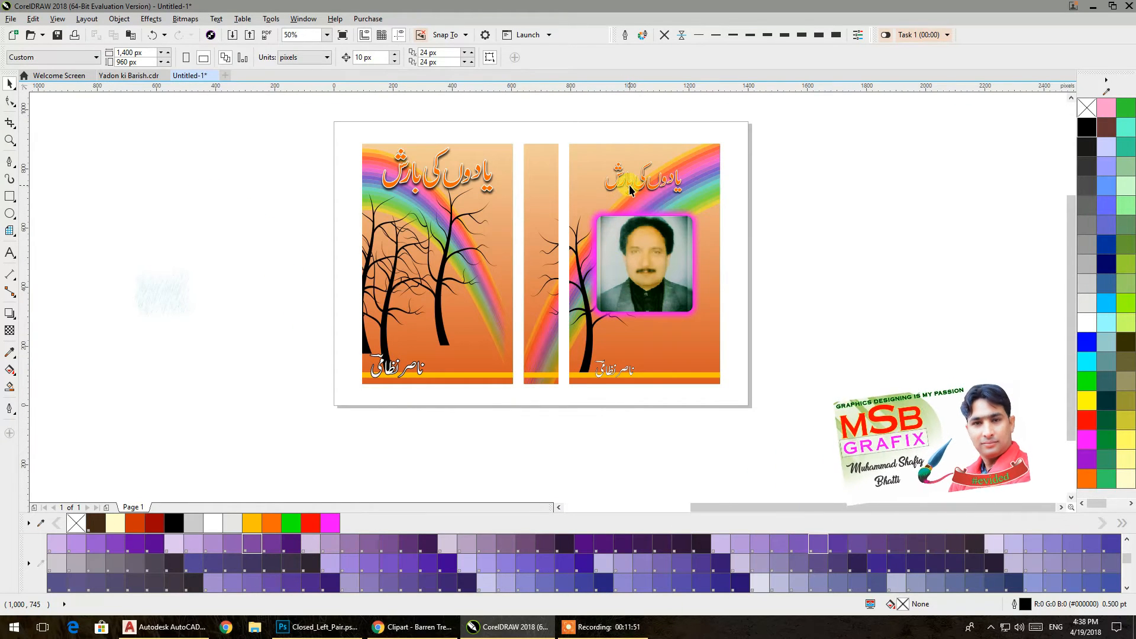
{"action": "left_click_drag", "start_coordinate": [643, 177], "coordinate": [843, 239]}
{"action": "type", "text": "90"}
{"action": "key", "text": "Return"}
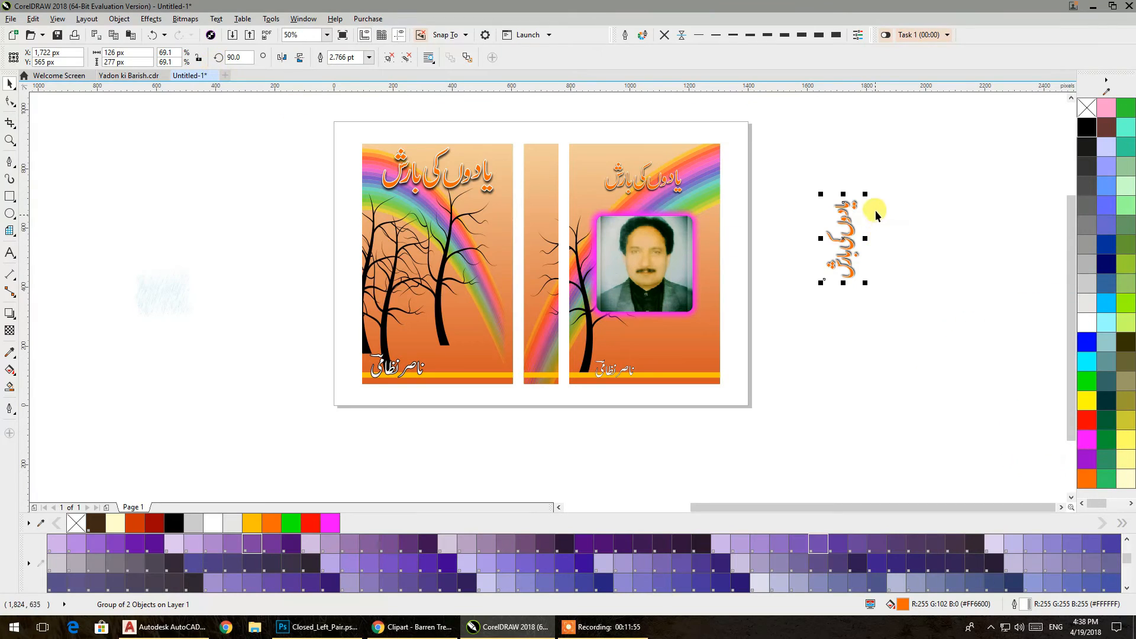
Step: Move the rotated title onto the spine, shrink it to about 85 by 185 px and centre it on the spine panel
{"action": "left_click_drag", "start_coordinate": [867, 197], "coordinate": [540, 246]}
{"action": "left_click", "coordinate": [545, 308], "text": "shift"}
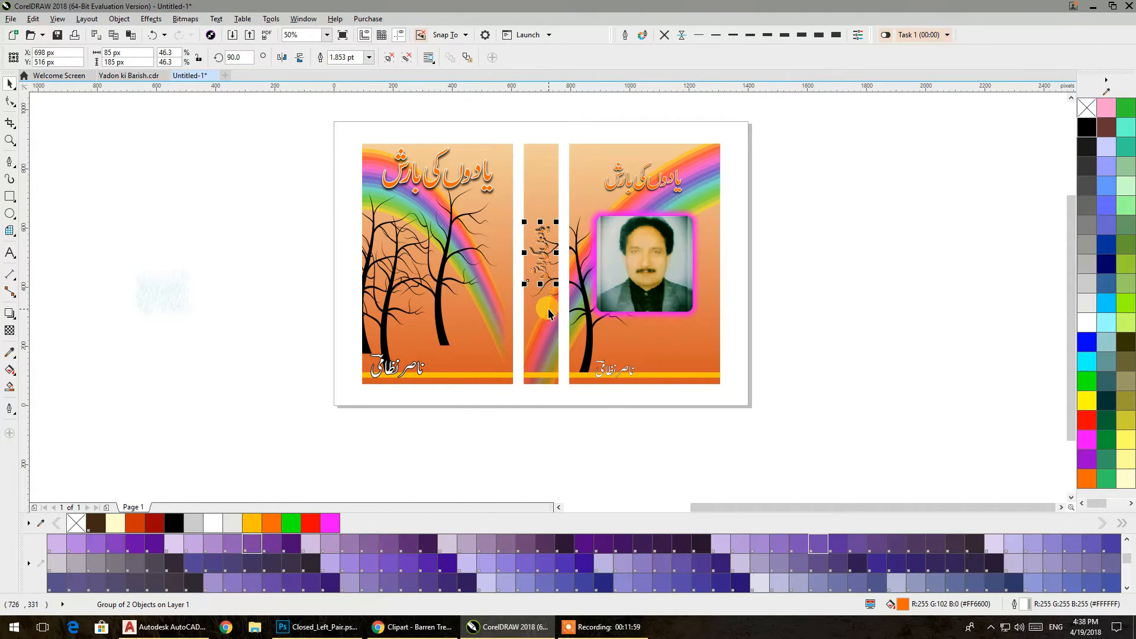
{"action": "left_click", "coordinate": [941, 274]}
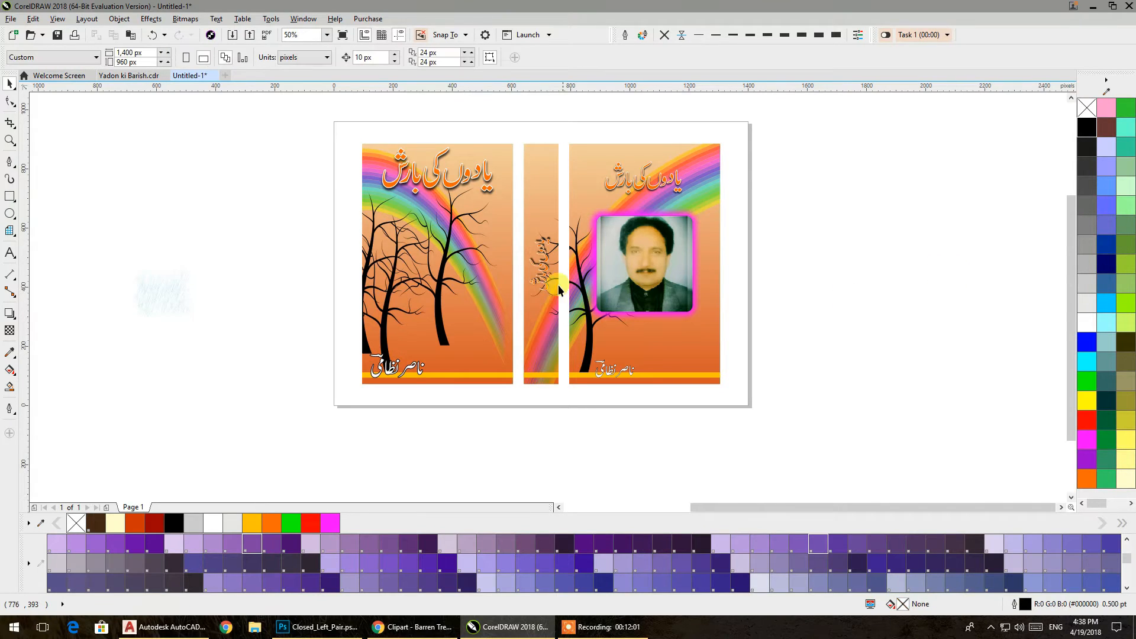
Step: Change the fill of the spine title's lettering from orange to red
{"action": "scroll", "coordinate": [562, 288], "scroll_direction": "up", "scroll_amount": 3}
{"action": "scroll", "coordinate": [538, 268], "scroll_direction": "up", "scroll_amount": 3}
{"action": "left_click", "coordinate": [502, 284]}
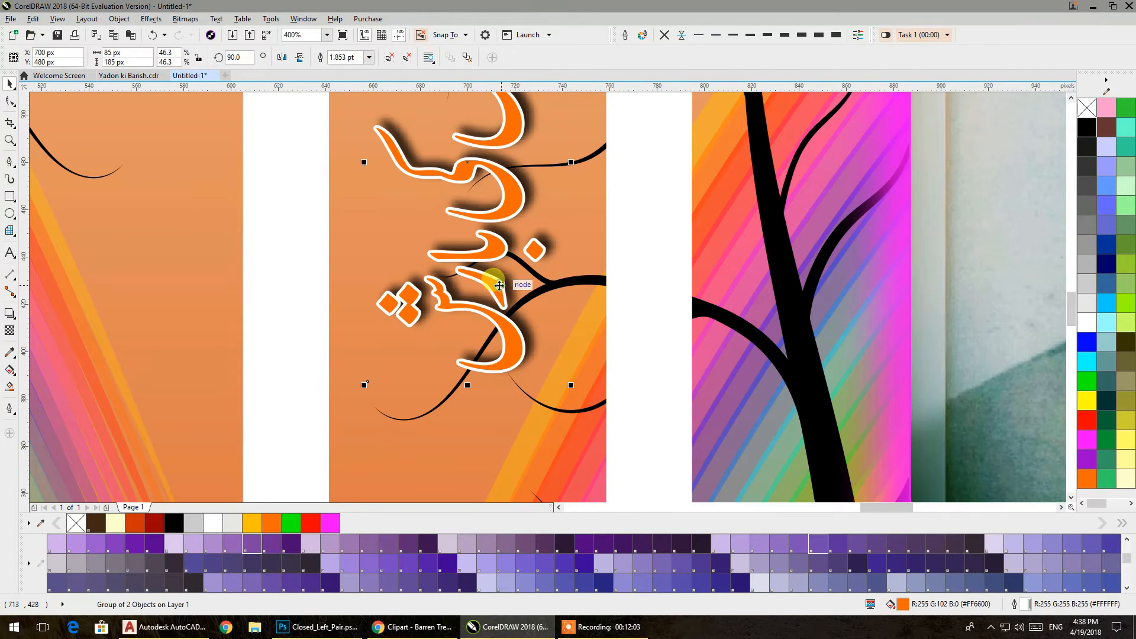
{"action": "left_click", "coordinate": [1086, 420]}
{"action": "left_click", "coordinate": [626, 243]}
Step: Fill the title lettering on the front and back covers with the same red, leaving their shadows grouped
{"action": "scroll", "coordinate": [581, 234], "scroll_direction": "down", "scroll_amount": 3}
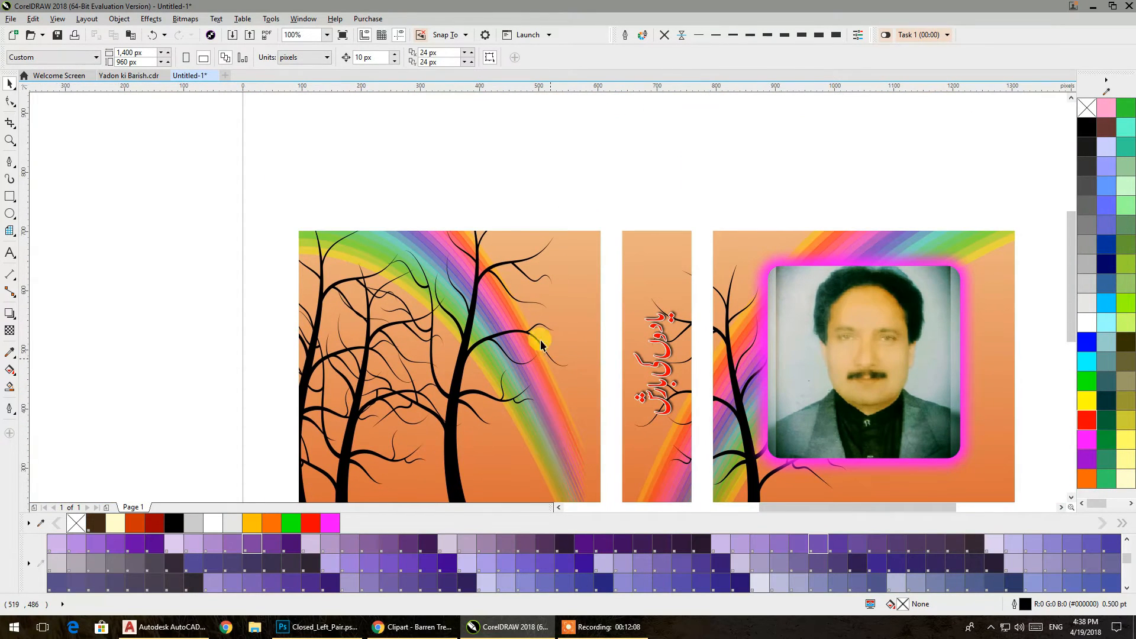
{"action": "left_click", "coordinate": [470, 204]}
{"action": "left_click", "coordinate": [465, 197], "text": "ctrl"}
{"action": "left_click", "coordinate": [1085, 421]}
{"action": "left_click", "coordinate": [800, 214]}
{"action": "left_click", "coordinate": [820, 212], "text": "ctrl"}
{"action": "left_click", "coordinate": [1087, 421]}
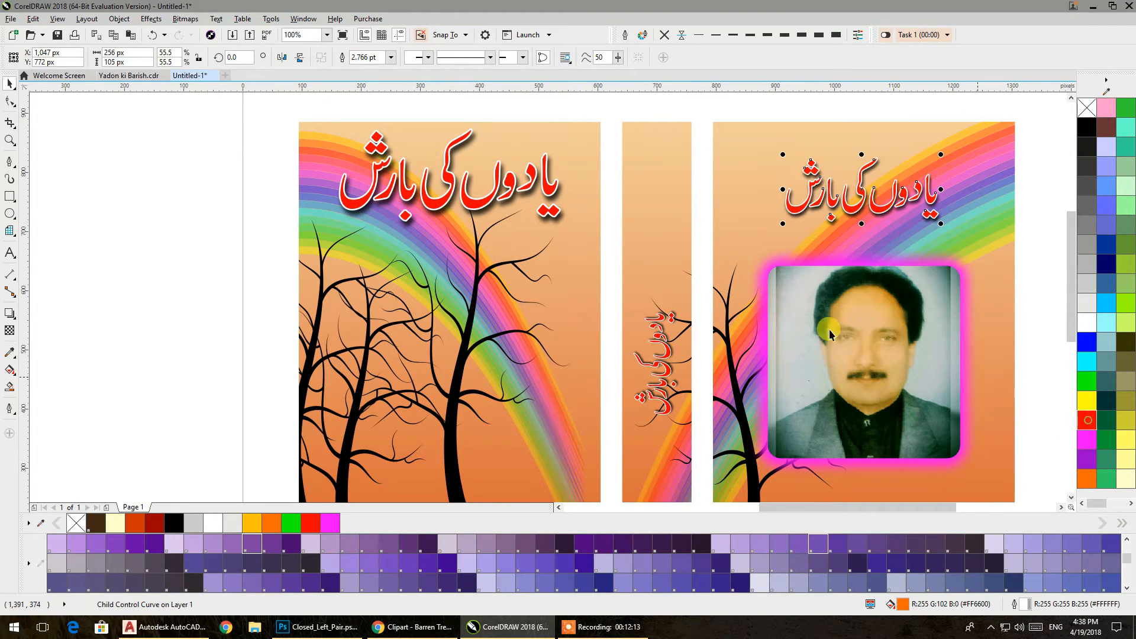
{"action": "key", "text": "Escape"}
Step: Set a 2 pt black outline on the author names of both the front and back covers
{"action": "scroll", "coordinate": [577, 221], "scroll_direction": "down", "scroll_amount": 2}
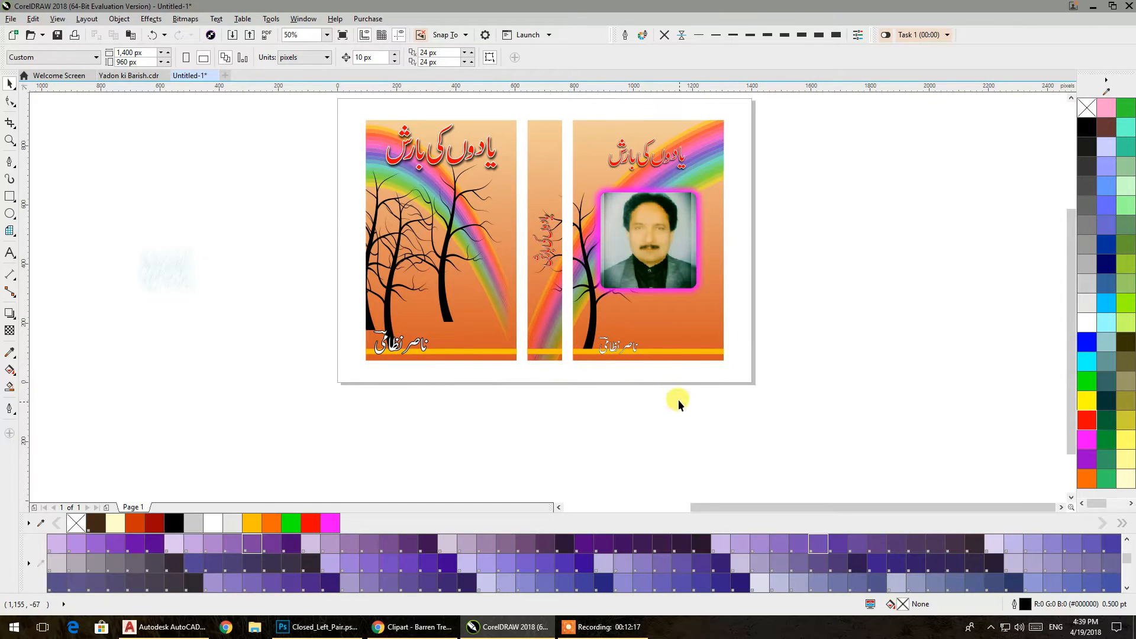
{"action": "left_click_drag", "start_coordinate": [678, 399], "coordinate": [355, 299]}
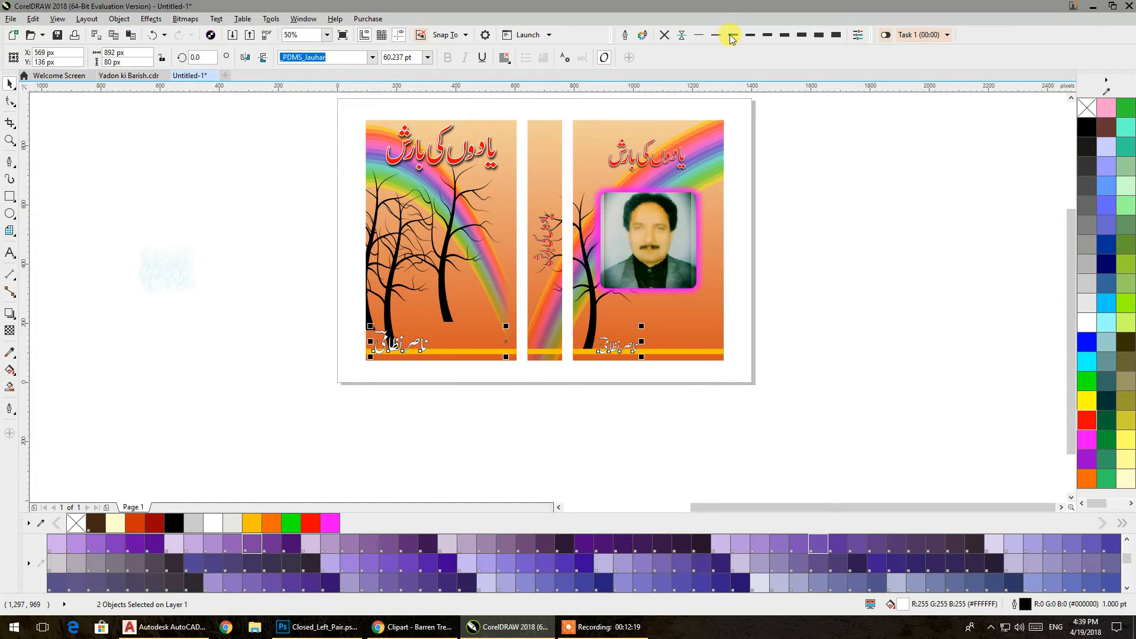
{"action": "left_click", "coordinate": [782, 37]}
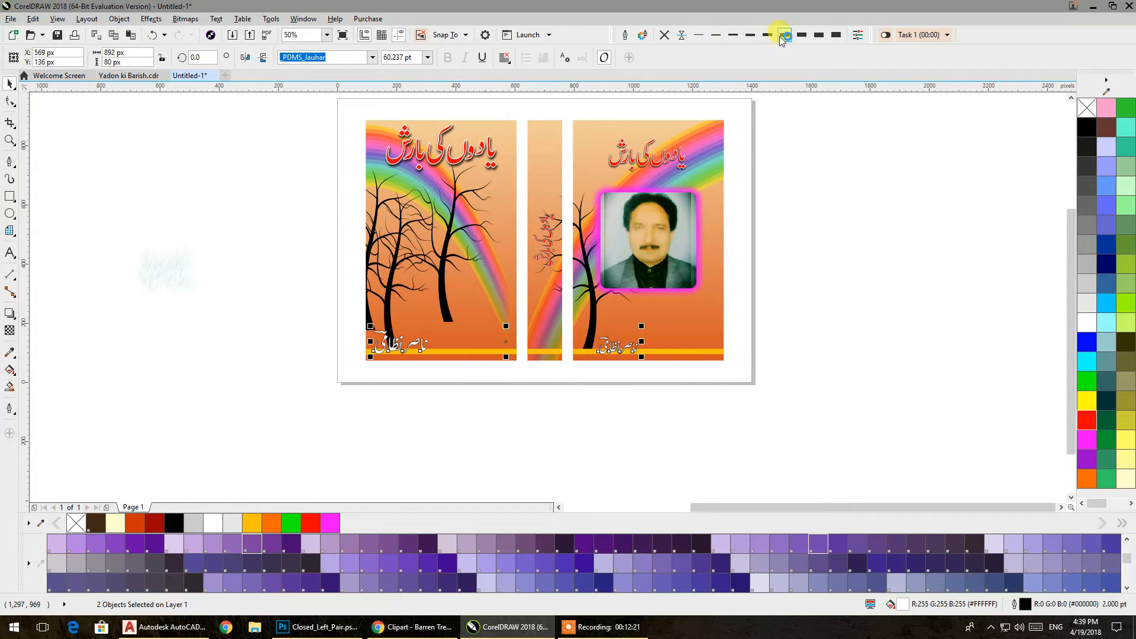
{"action": "scroll", "coordinate": [606, 349], "scroll_direction": "up", "scroll_amount": 4}
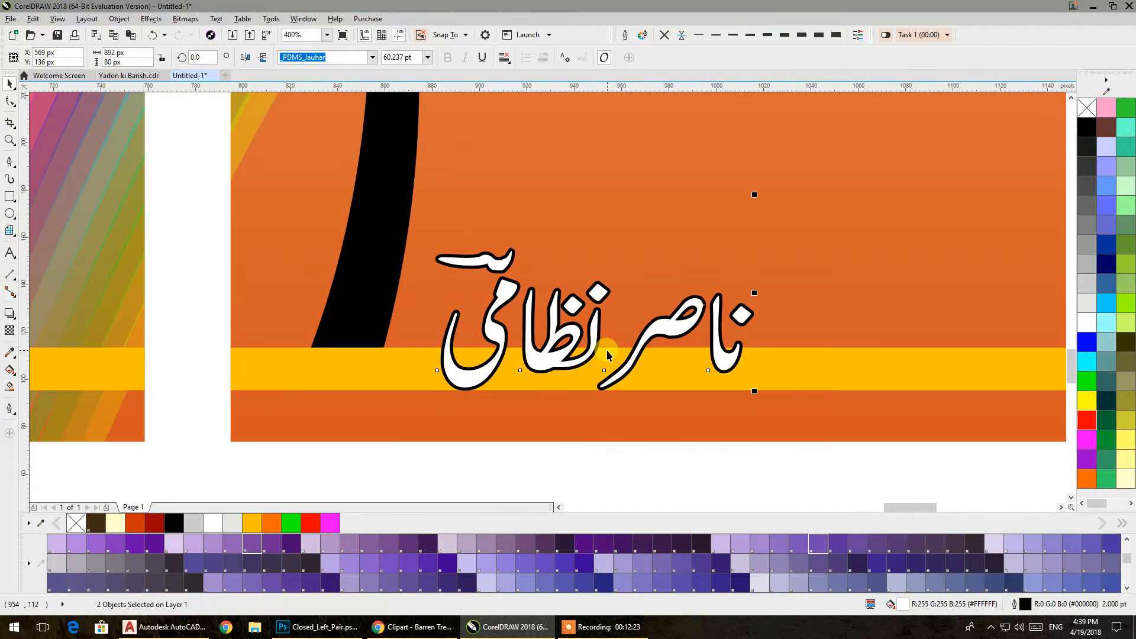
{"action": "scroll", "coordinate": [606, 349], "scroll_direction": "down", "scroll_amount": 2}
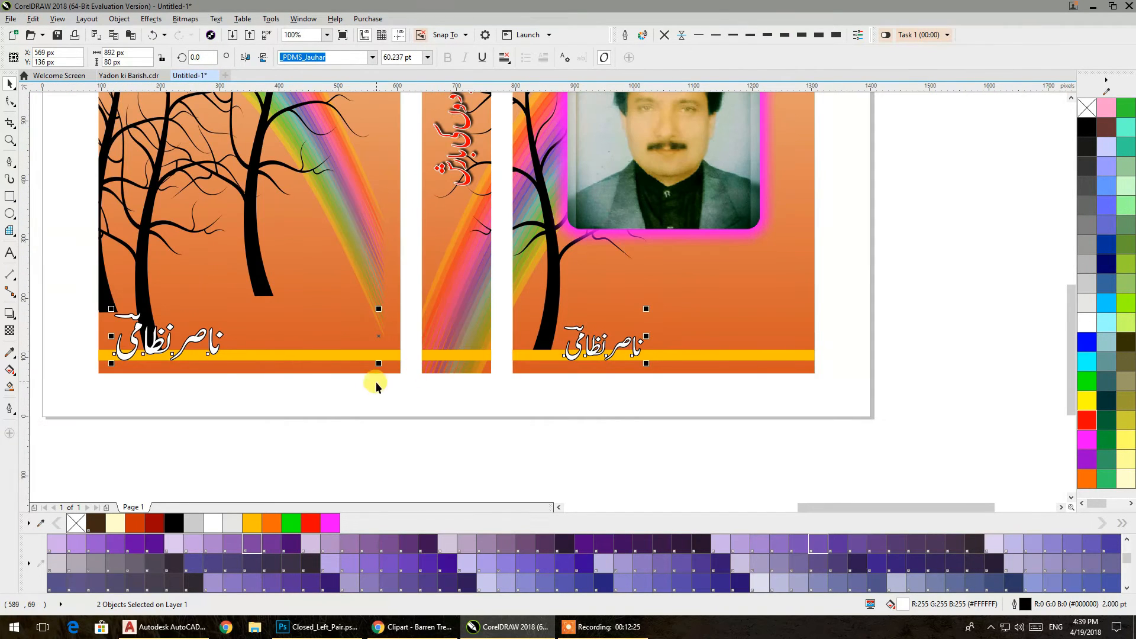
Step: Move the front-cover author name clear of the tree trunk and scale it down to about 169 by 74 px
{"action": "left_click_drag", "start_coordinate": [347, 406], "coordinate": [427, 400]}
{"action": "left_click", "coordinate": [479, 423]}
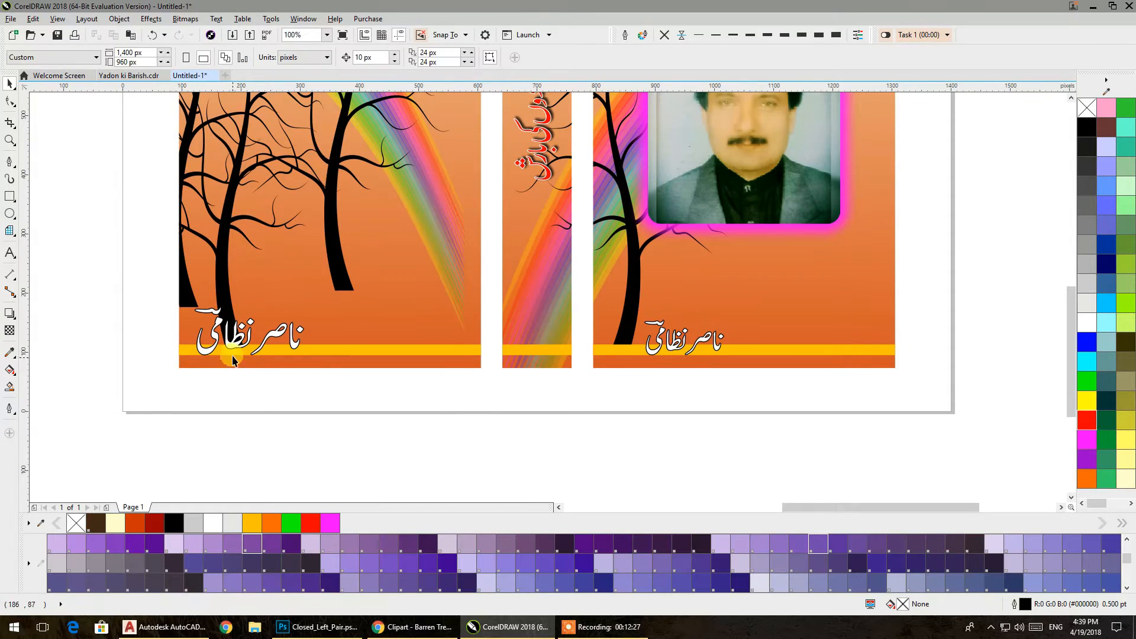
{"action": "left_click_drag", "start_coordinate": [232, 350], "coordinate": [283, 346]}
{"action": "left_click_drag", "start_coordinate": [358, 302], "coordinate": [350, 305]}
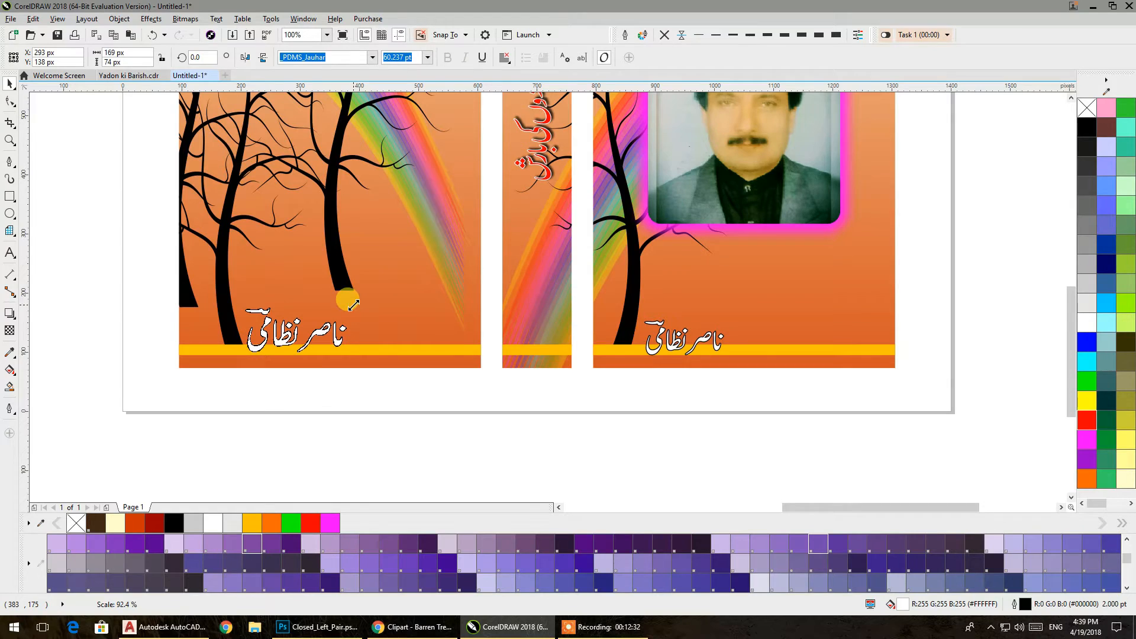
{"action": "left_click", "coordinate": [312, 398]}
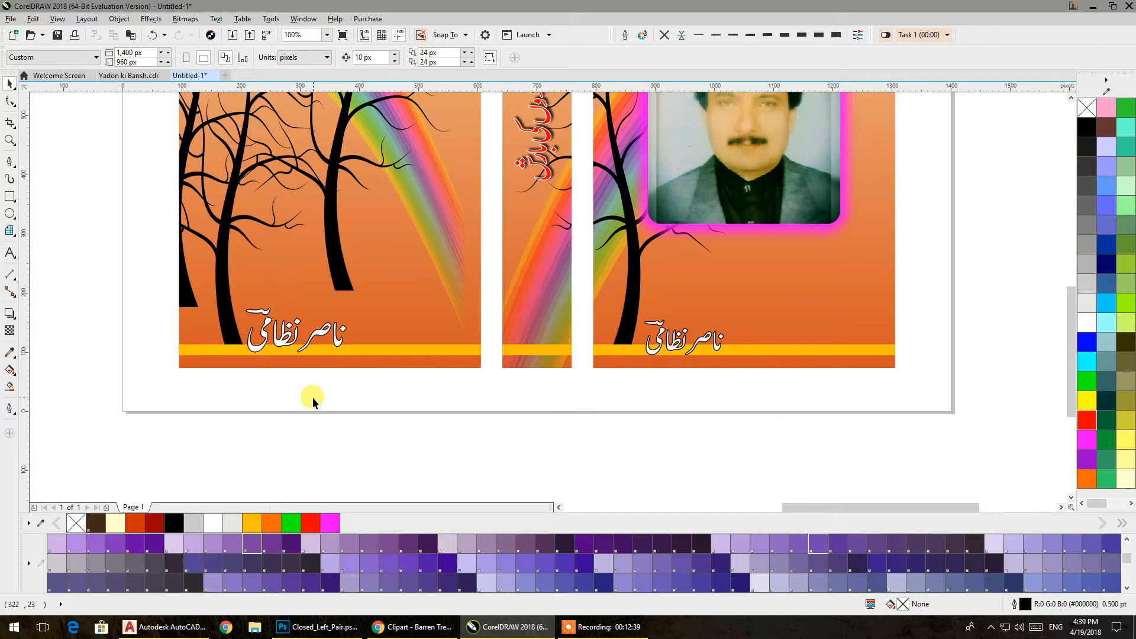
Step: Delete the spare rainbow lying outside the page
{"action": "scroll", "coordinate": [412, 471], "scroll_direction": "down", "scroll_amount": 2}
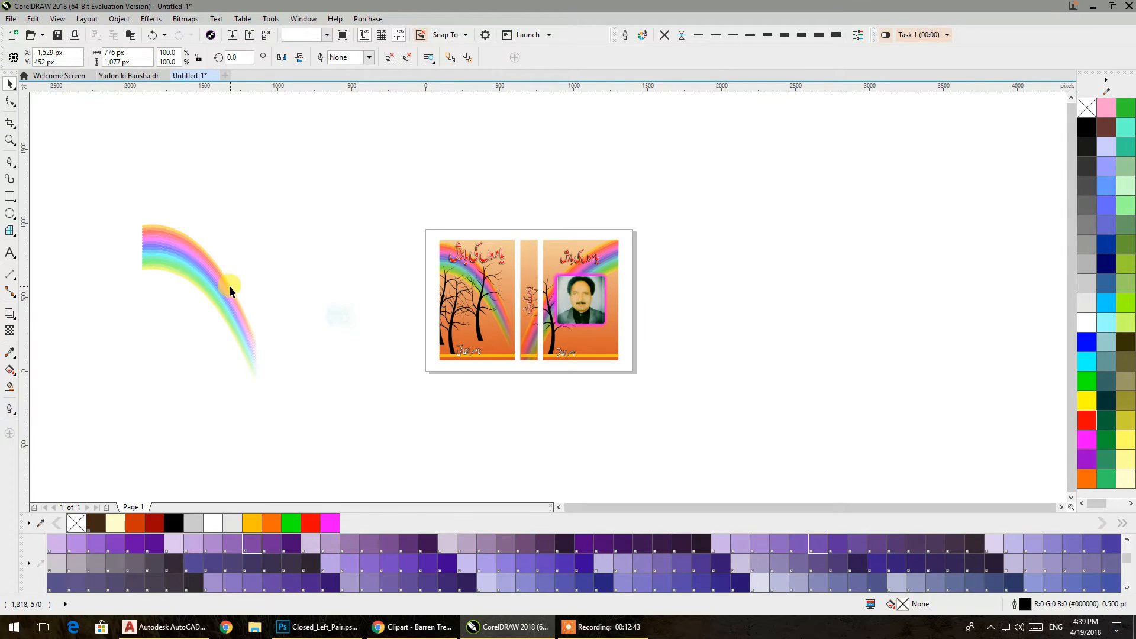
{"action": "left_click", "coordinate": [230, 287]}
{"action": "key", "text": "Delete"}
Step: PowerClip the faint raindrops image beside the page inside the front-cover rectangle
{"action": "left_click_drag", "start_coordinate": [555, 378], "coordinate": [431, 336]}
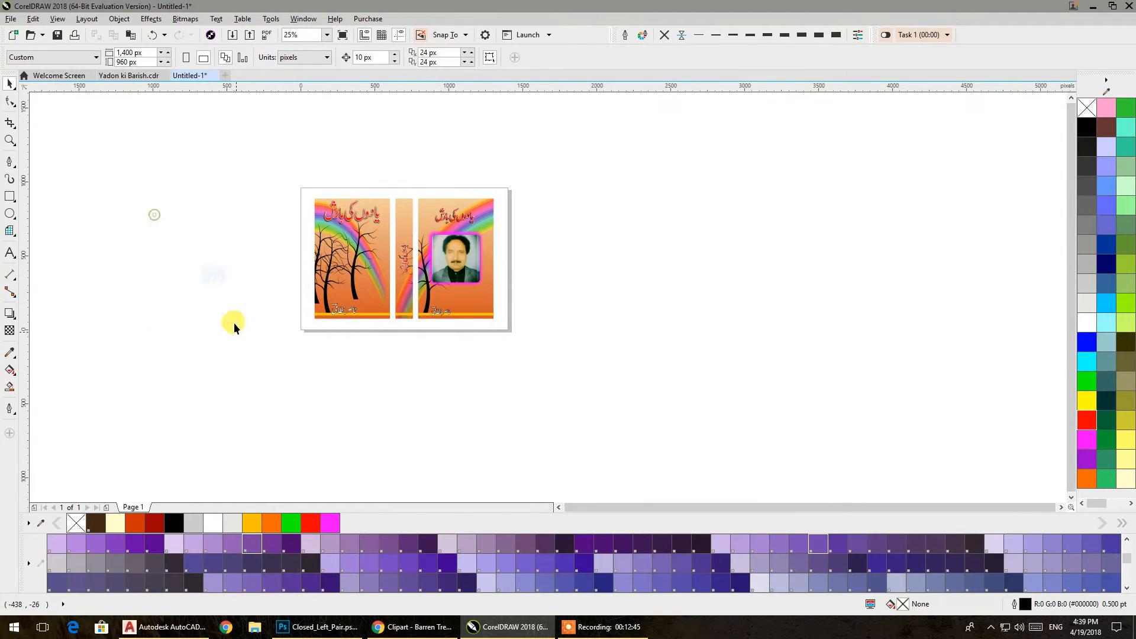
{"action": "left_click", "coordinate": [229, 285]}
{"action": "left_click_drag", "start_coordinate": [230, 287], "coordinate": [263, 373]}
{"action": "right_click", "coordinate": [244, 288]}
{"action": "left_click", "coordinate": [307, 282]}
{"action": "left_click", "coordinate": [360, 287]}
Step: Edit the front cover's PowerClip contents, enlarging the raindrops image to about 601 by 540 px and moving it over the cover's upper part
{"action": "double_click", "coordinate": [361, 287]}
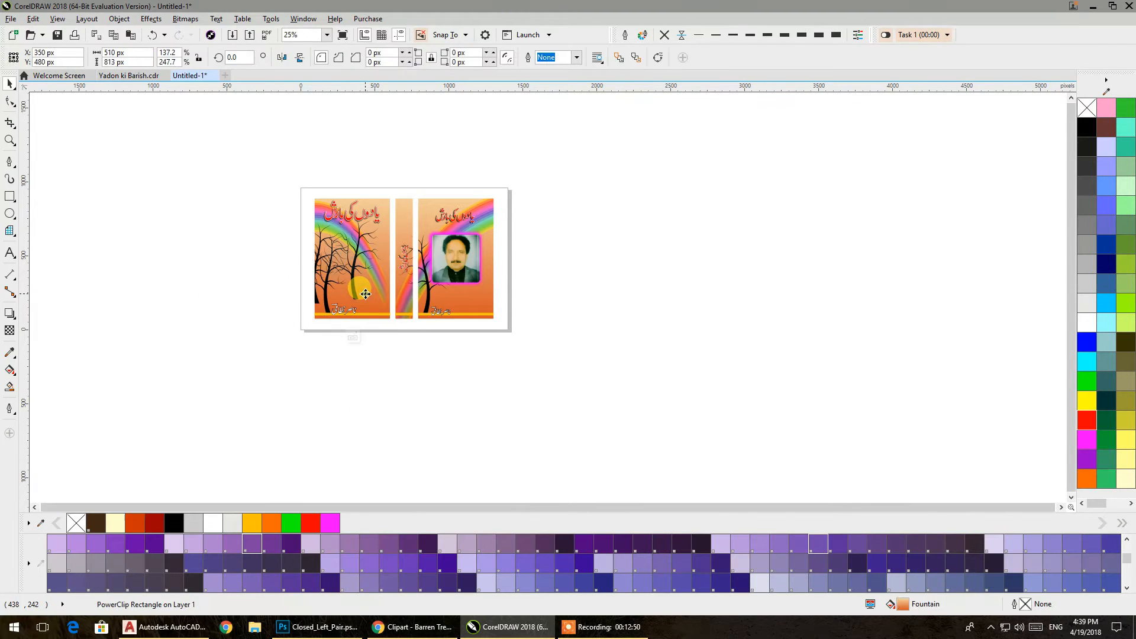
{"action": "left_click", "coordinate": [367, 264]}
{"action": "left_click_drag", "start_coordinate": [374, 264], "coordinate": [383, 287]}
{"action": "scroll", "coordinate": [363, 280], "scroll_direction": "up", "scroll_amount": 1}
{"action": "scroll", "coordinate": [364, 280], "scroll_direction": "up", "scroll_amount": 1}
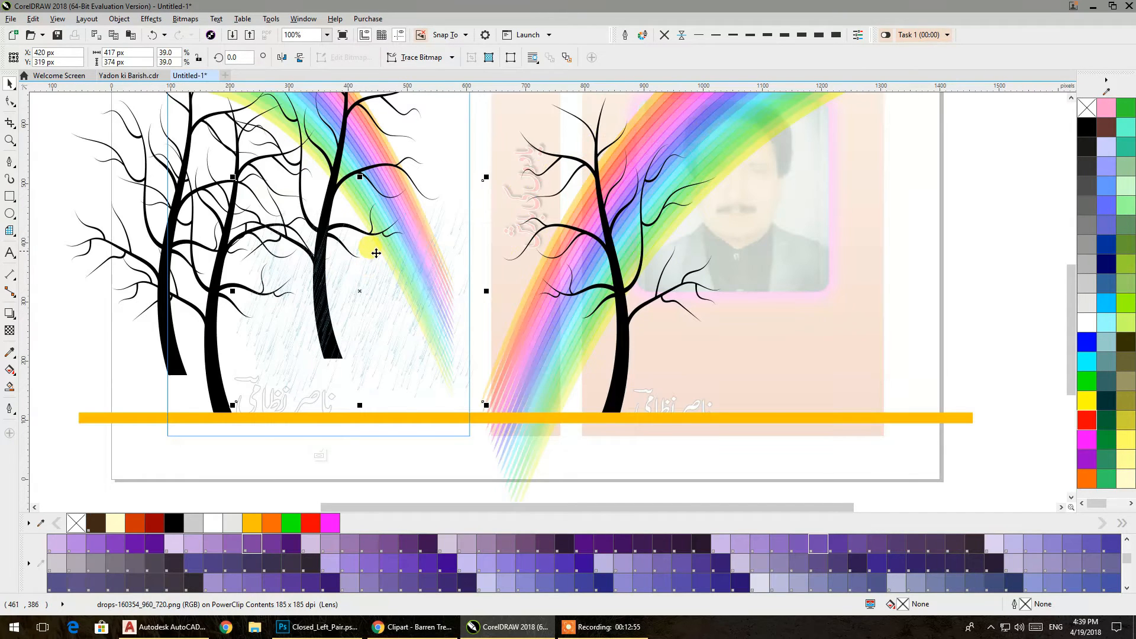
{"action": "scroll", "coordinate": [296, 210], "scroll_direction": "down", "scroll_amount": 1}
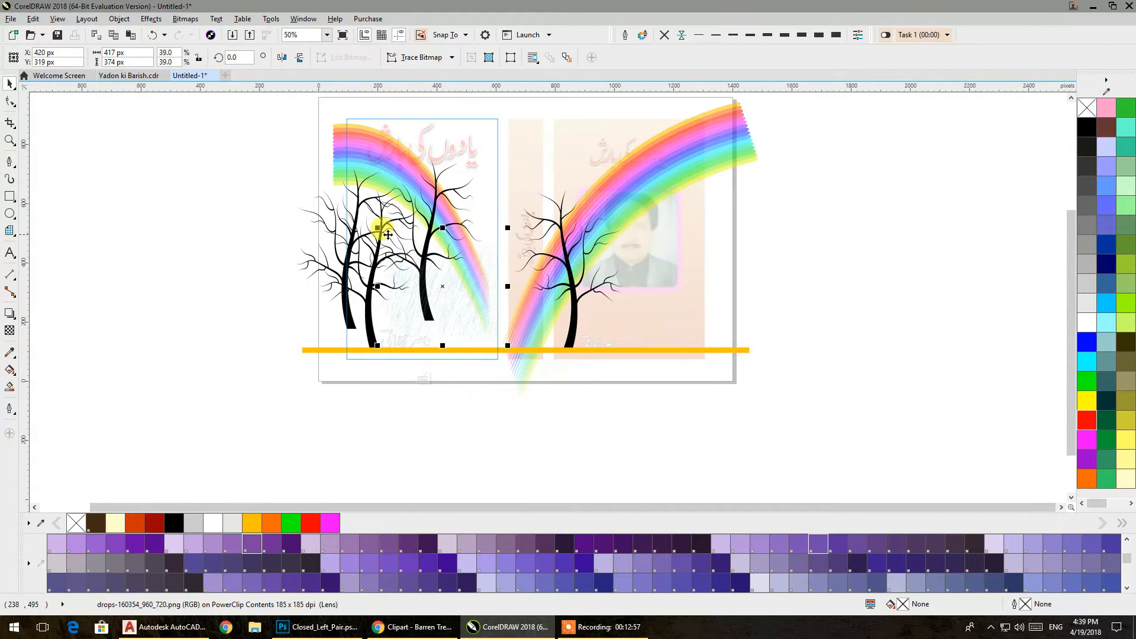
{"action": "left_click_drag", "start_coordinate": [374, 225], "coordinate": [267, 178]}
{"action": "left_click_drag", "start_coordinate": [463, 270], "coordinate": [464, 200]}
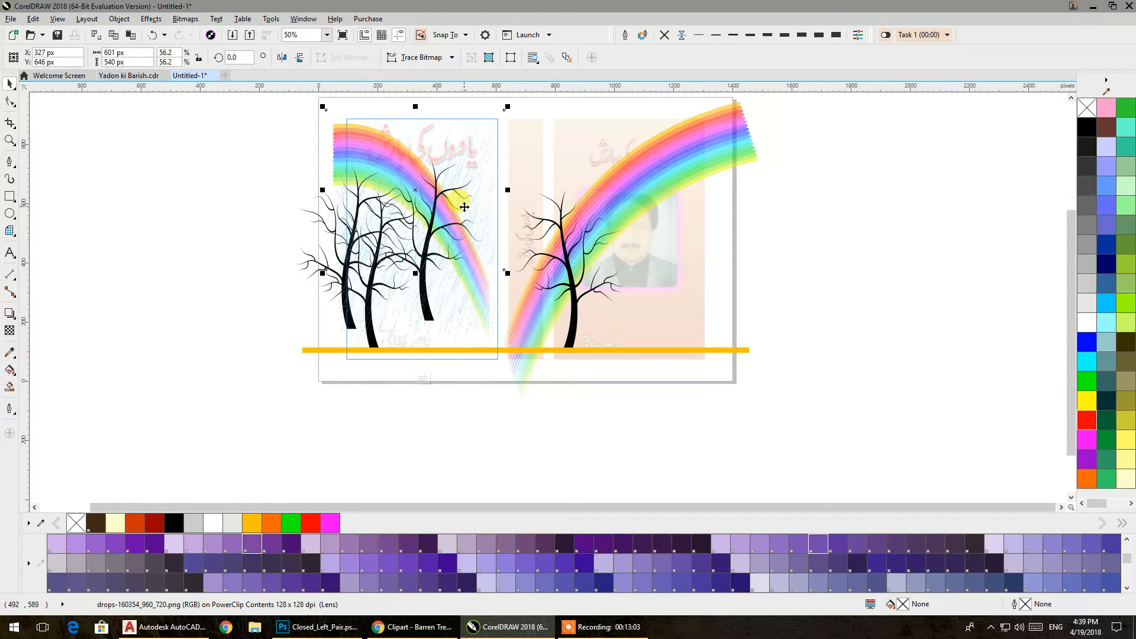
Step: Copy the rain image from inside the front cover's PowerClip and paste it onto the page outside the clip
{"action": "right_click", "coordinate": [464, 200]}
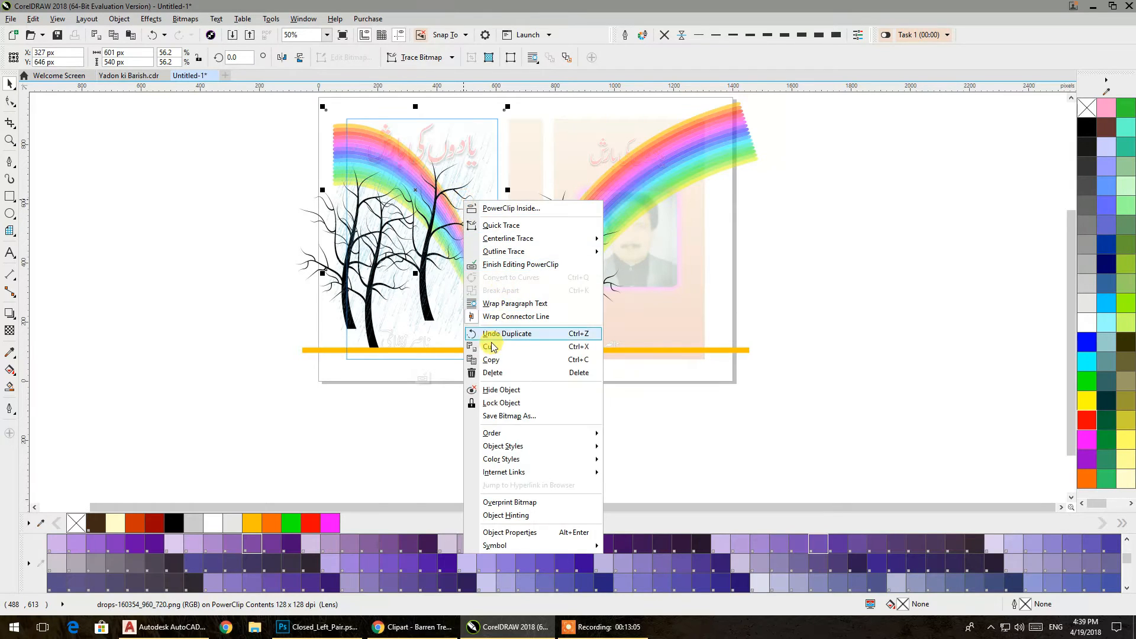
{"action": "left_click", "coordinate": [477, 363]}
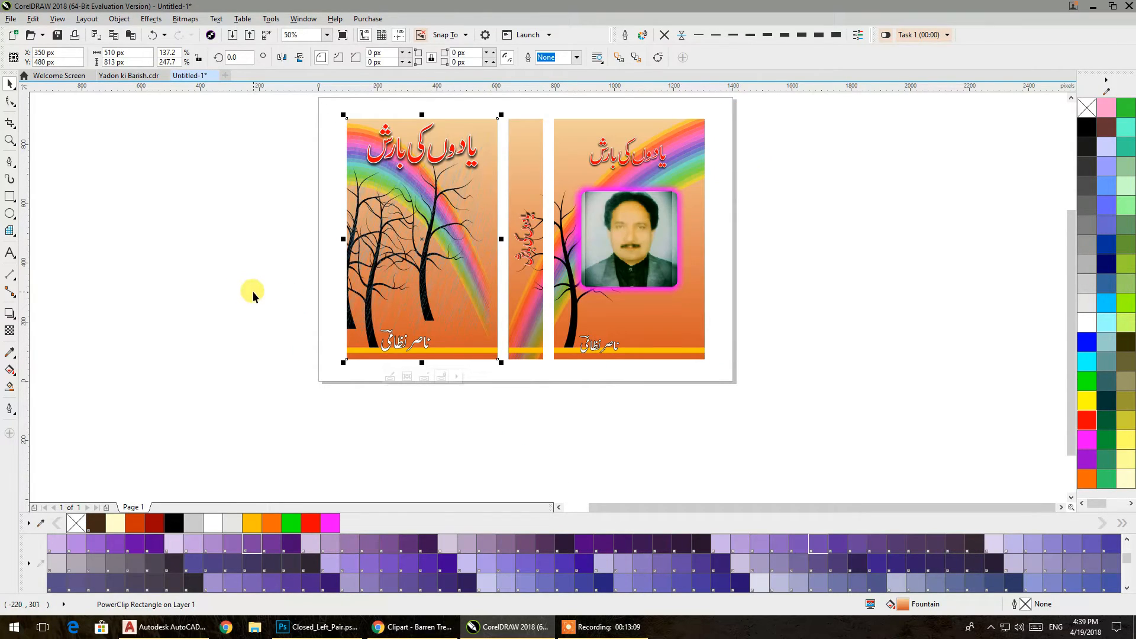
{"action": "key", "text": "ctrl+v"}
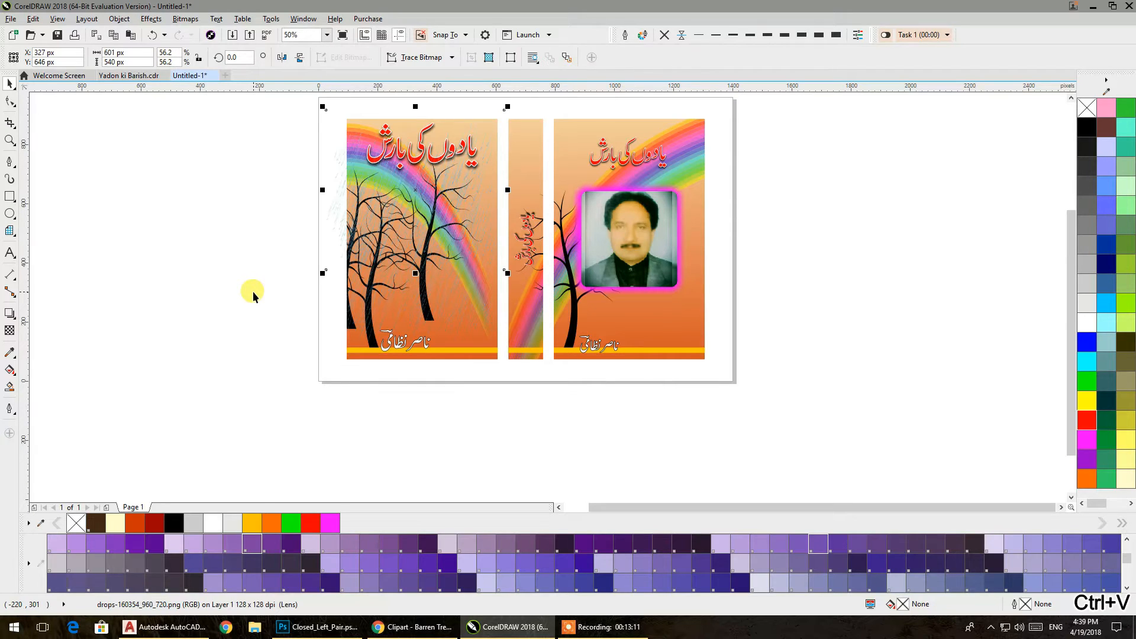
{"action": "right_click", "coordinate": [408, 182]}
{"action": "left_click", "coordinate": [228, 197]}
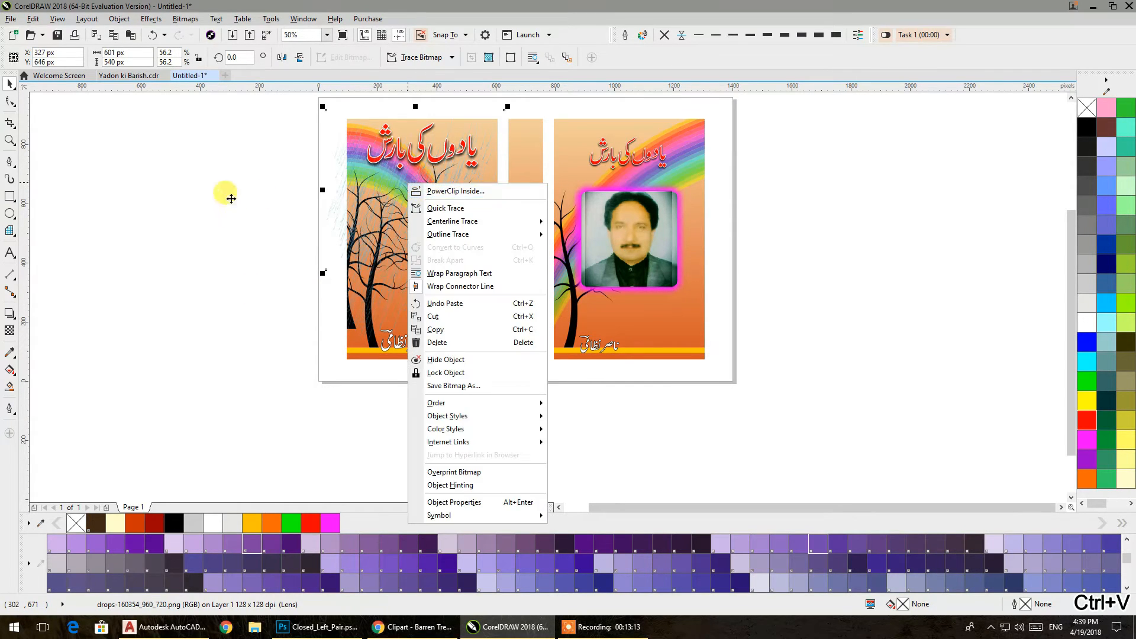
Step: Move the pasted rain image off the page and PowerClip it inside the back cover rectangle
{"action": "left_click_drag", "start_coordinate": [335, 177], "coordinate": [843, 255]}
{"action": "right_click", "coordinate": [840, 251]}
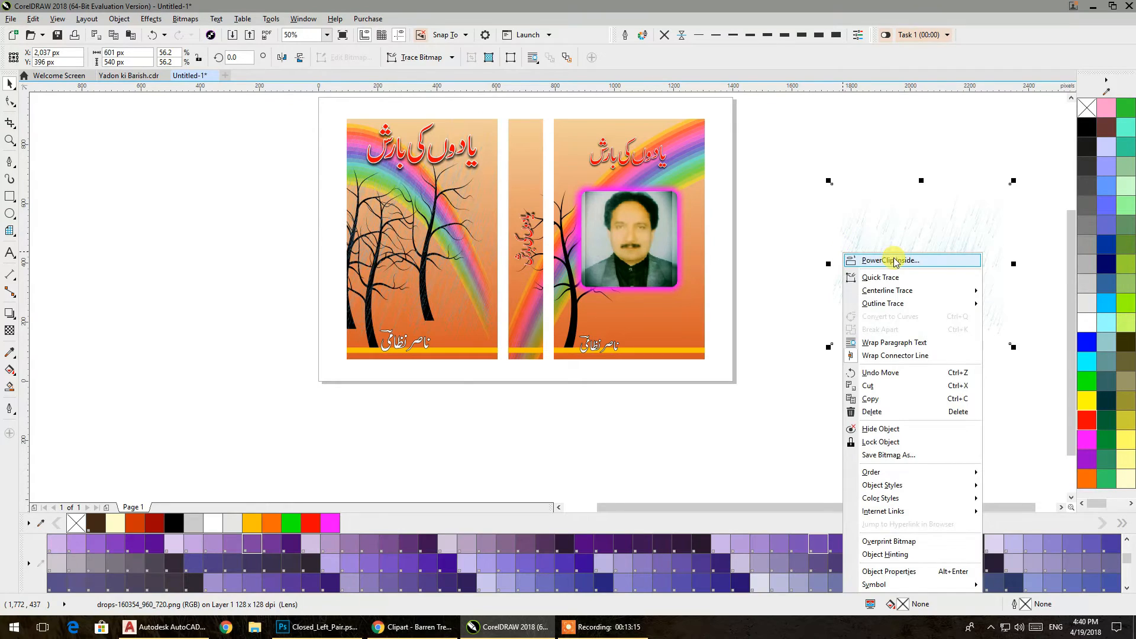
{"action": "left_click", "coordinate": [893, 257]}
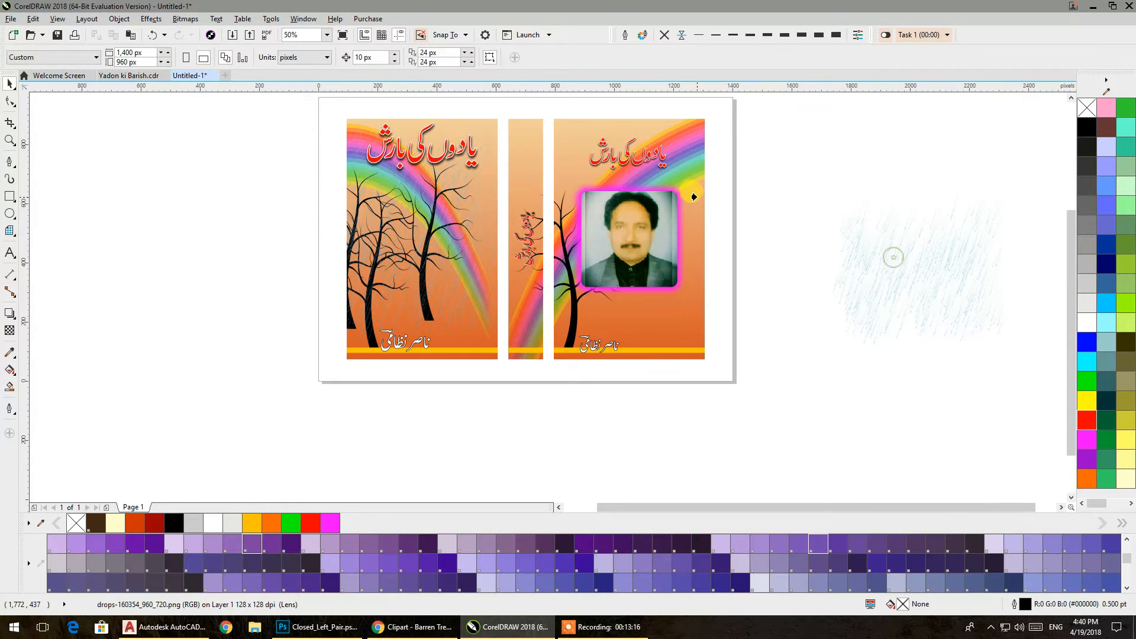
{"action": "left_click", "coordinate": [674, 312]}
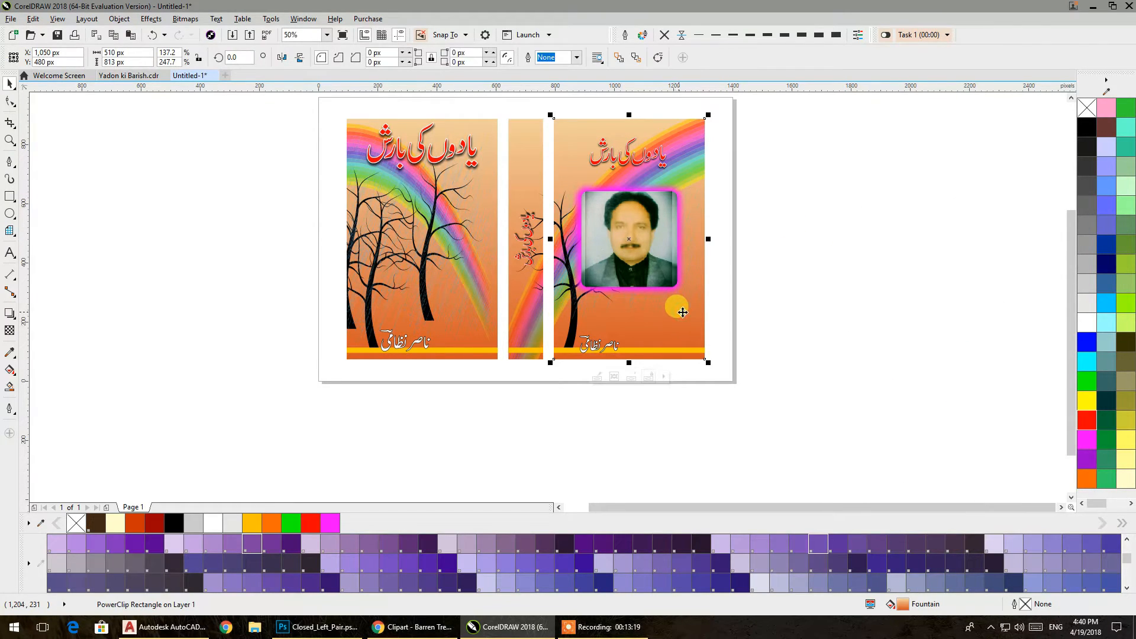
Step: Duplicate the rain image higher up within the back cover's PowerClip and finish editing the clip
{"action": "left_click", "coordinate": [697, 278], "text": "ctrl"}
{"action": "left_click_drag", "start_coordinate": [695, 247], "coordinate": [691, 178]}
{"action": "left_click", "coordinate": [797, 266], "text": "ctrl"}
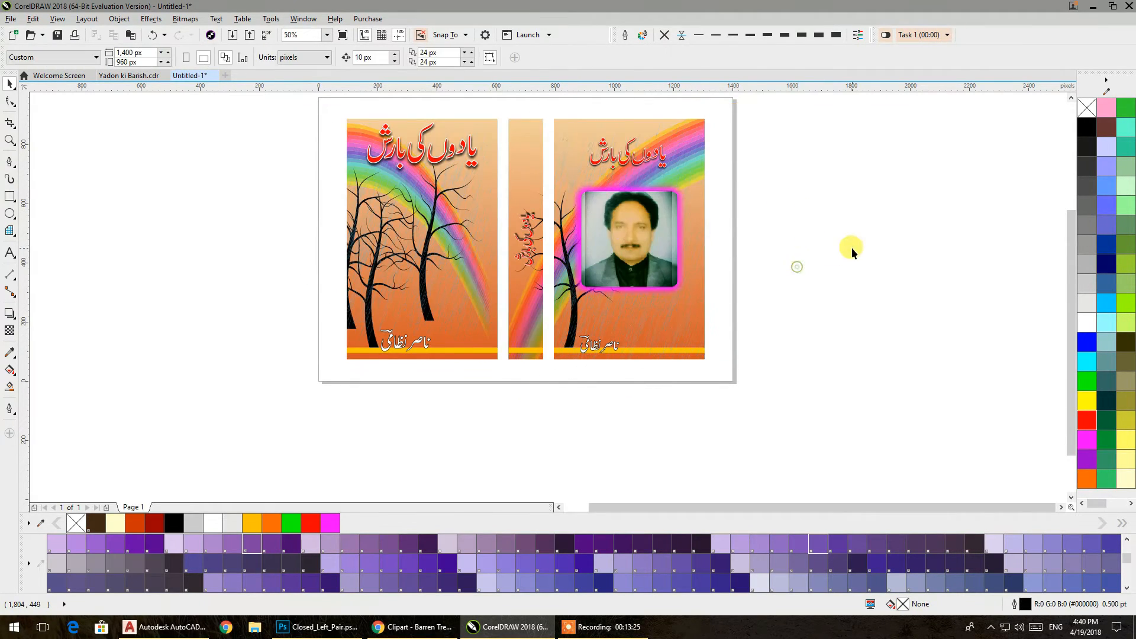
Step: Place the loose three-line Urdu verse in black below the portrait on the back cover and scale it down slightly
{"action": "scroll", "coordinate": [676, 275], "scroll_direction": "up", "scroll_amount": 1}
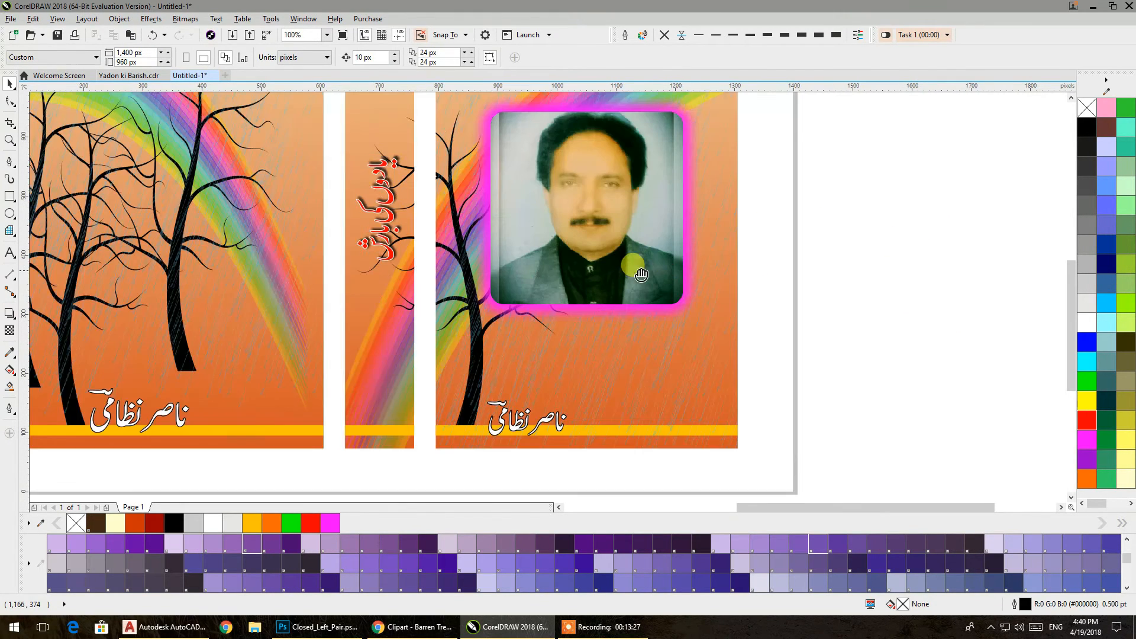
{"action": "scroll", "coordinate": [582, 266], "scroll_direction": "down", "scroll_amount": 2}
{"action": "key", "text": "ctrl+a"}
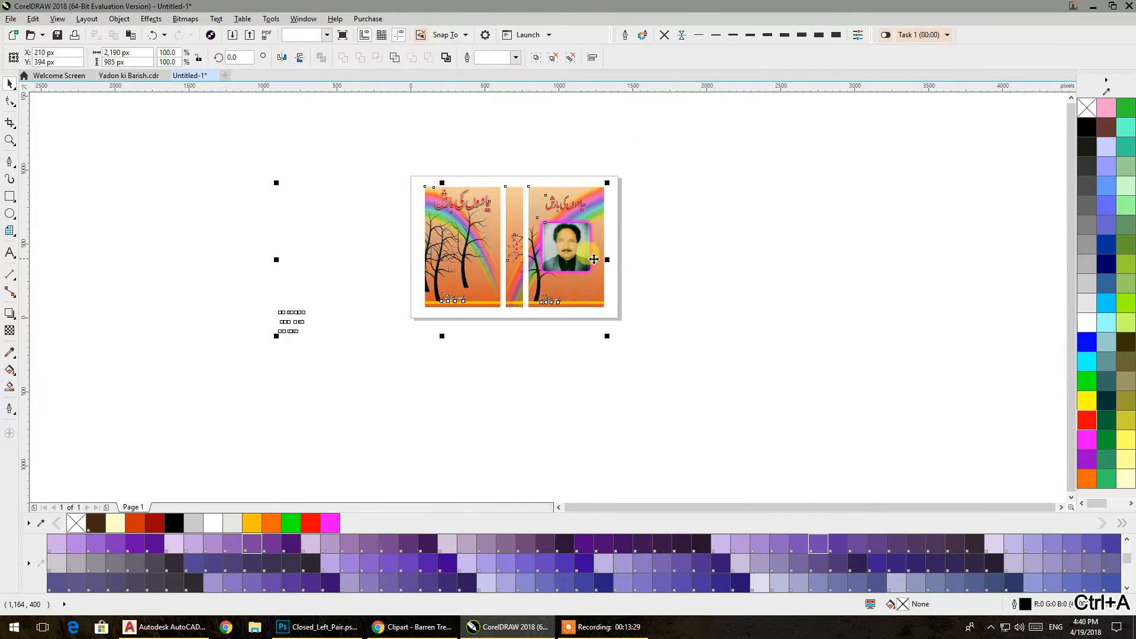
{"action": "left_click", "coordinate": [684, 264]}
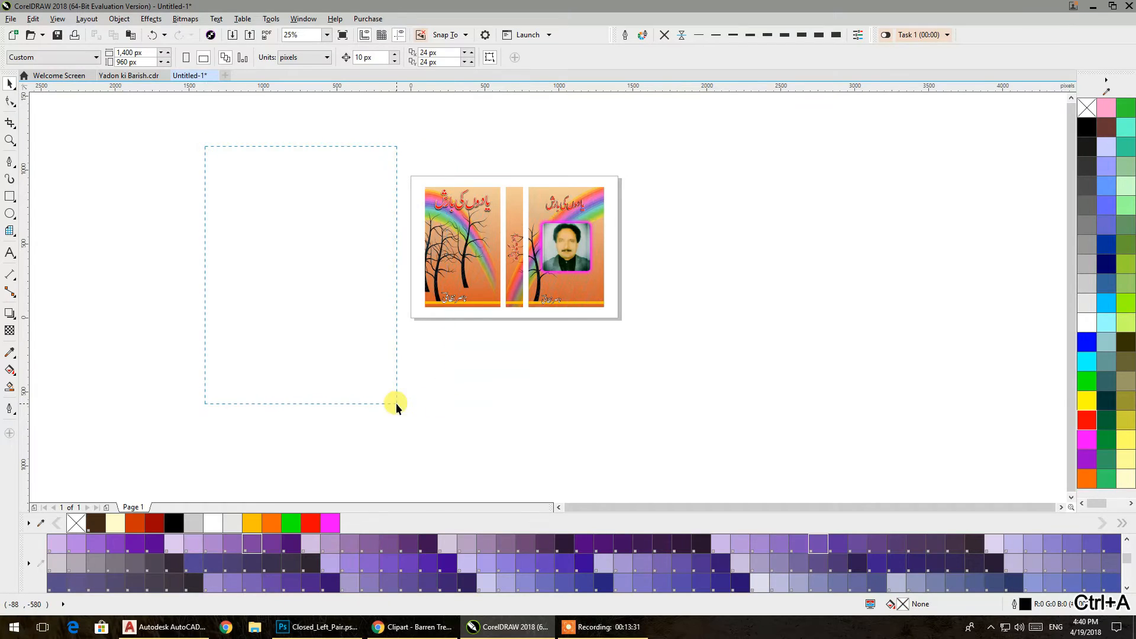
{"action": "left_click_drag", "start_coordinate": [396, 402], "coordinate": [395, 404]}
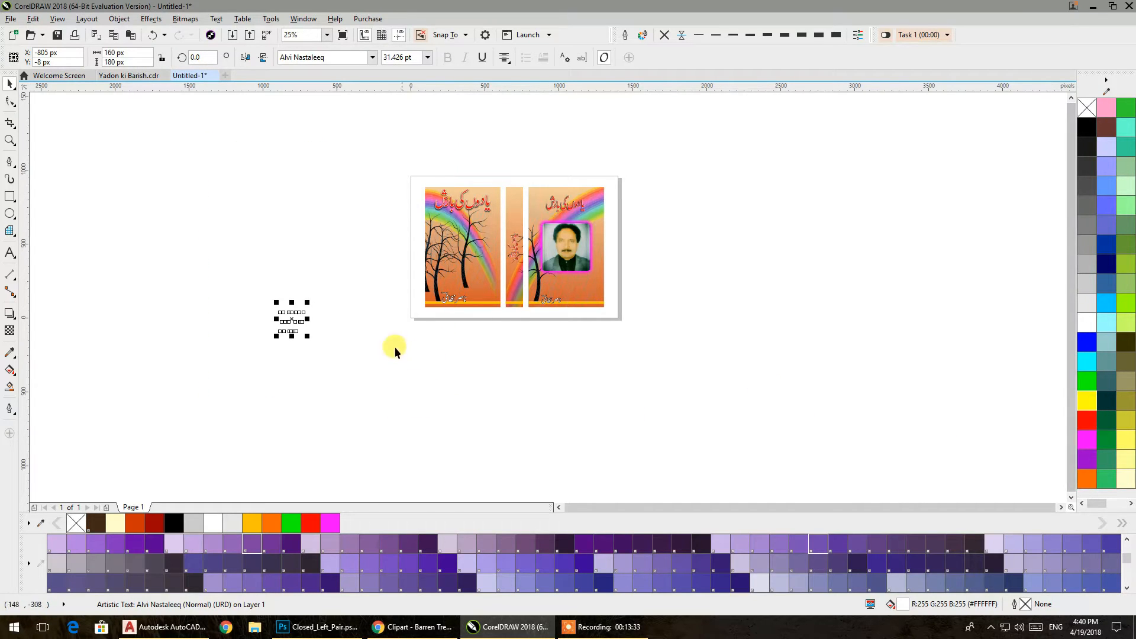
{"action": "left_click_drag", "start_coordinate": [293, 321], "coordinate": [584, 288]}
{"action": "scroll", "coordinate": [585, 288], "scroll_direction": "up", "scroll_amount": 5}
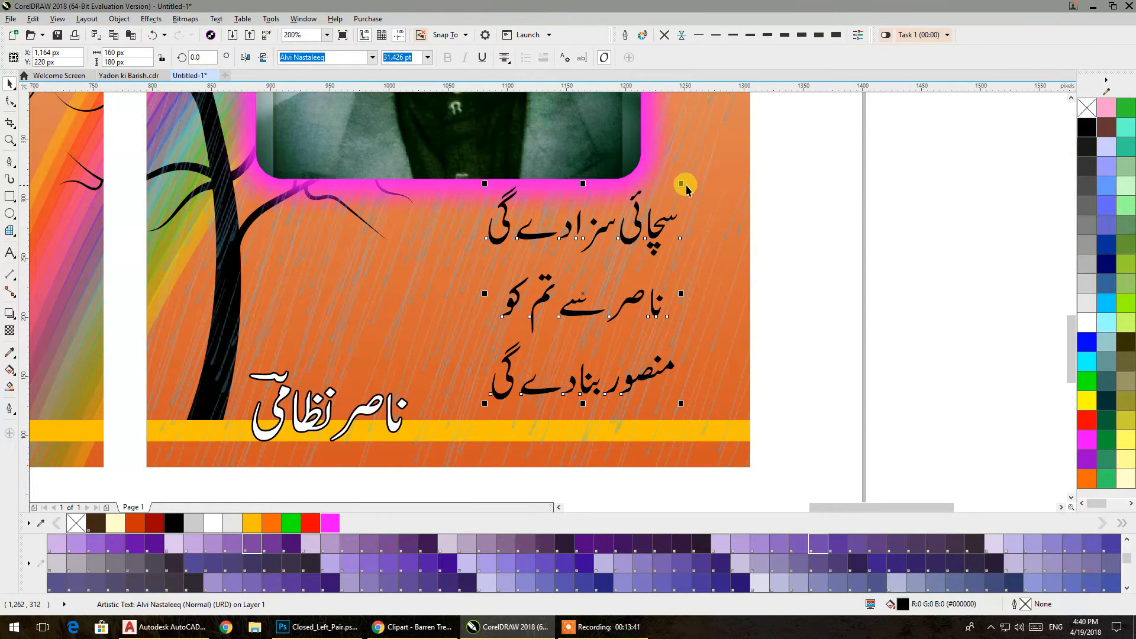
{"action": "left_click_drag", "start_coordinate": [683, 182], "coordinate": [658, 209]}
{"action": "left_click", "coordinate": [815, 215]}
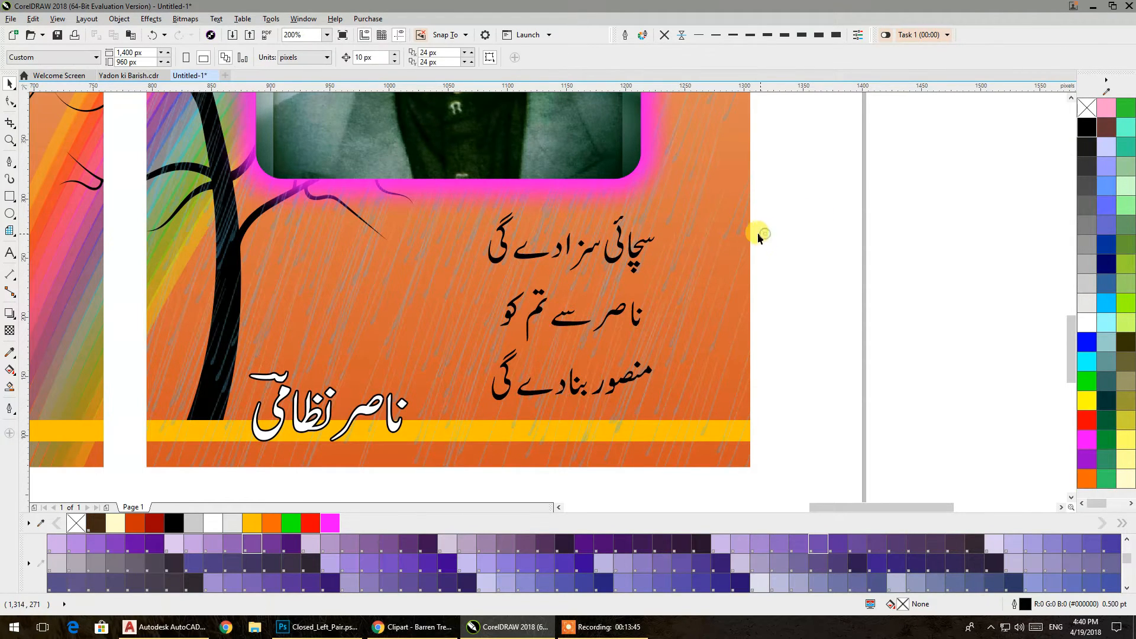
Step: Apply uniform transparency to both rain images inside the back cover's PowerClip
{"action": "scroll", "coordinate": [758, 233], "scroll_direction": "down", "scroll_amount": 2}
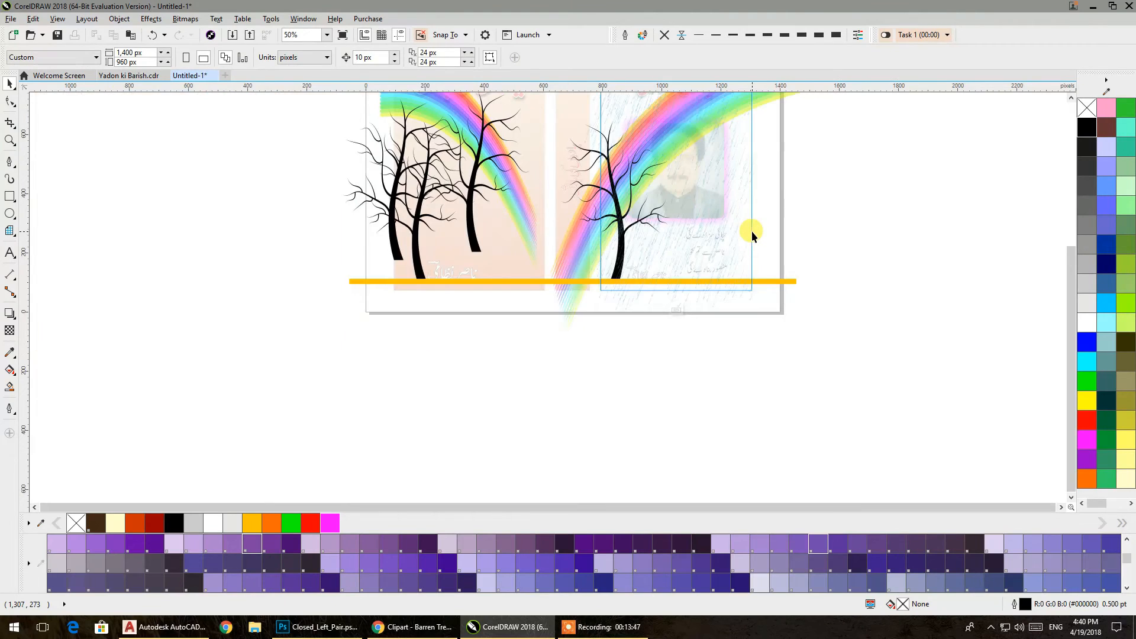
{"action": "left_click_drag", "start_coordinate": [752, 232], "coordinate": [730, 299]}
{"action": "left_click", "coordinate": [717, 313]}
{"action": "left_click", "coordinate": [715, 195], "text": "shift"}
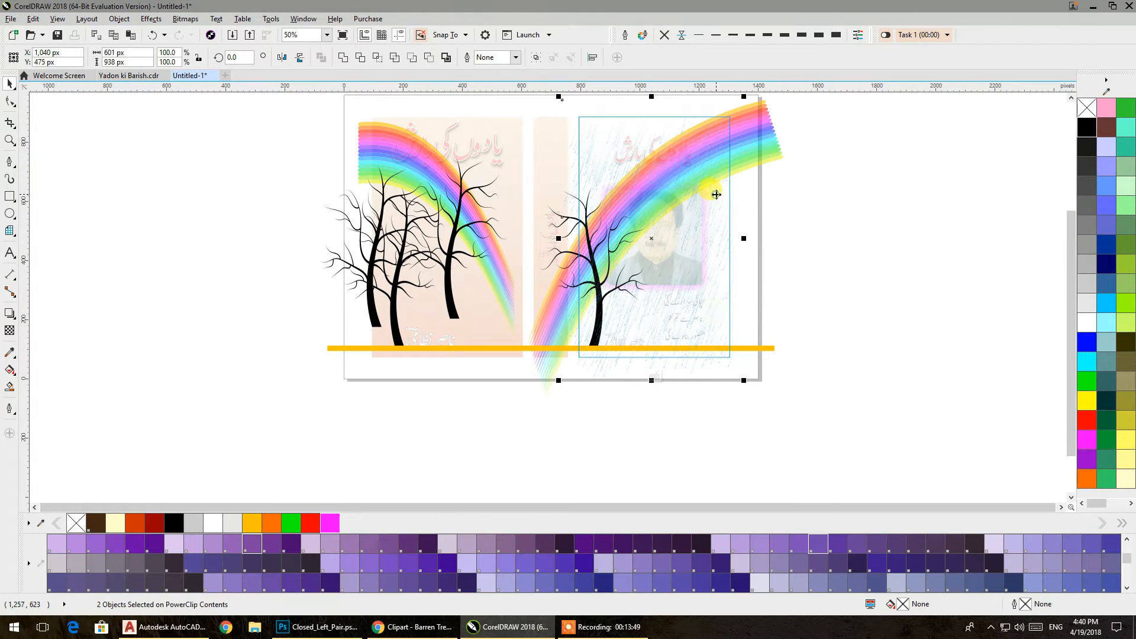
{"action": "left_click", "coordinate": [11, 330]}
{"action": "left_click", "coordinate": [51, 58]}
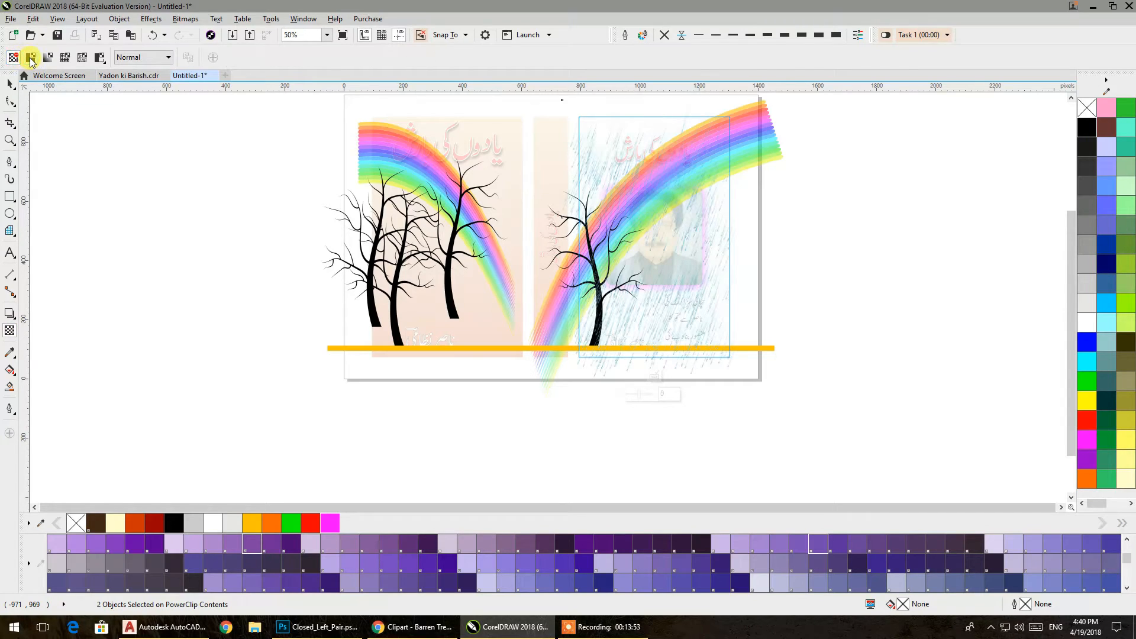
{"action": "left_click", "coordinate": [31, 59]}
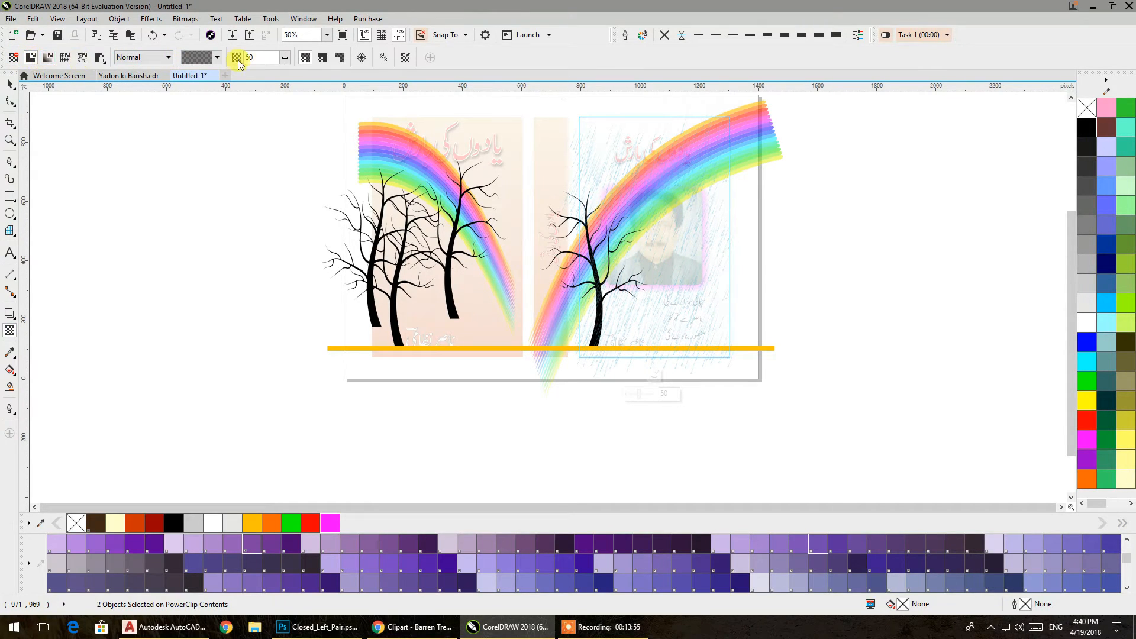
Step: Set the transparency of the back cover's rain images to 70 and finish editing the PowerClip
{"action": "left_click", "coordinate": [284, 58]}
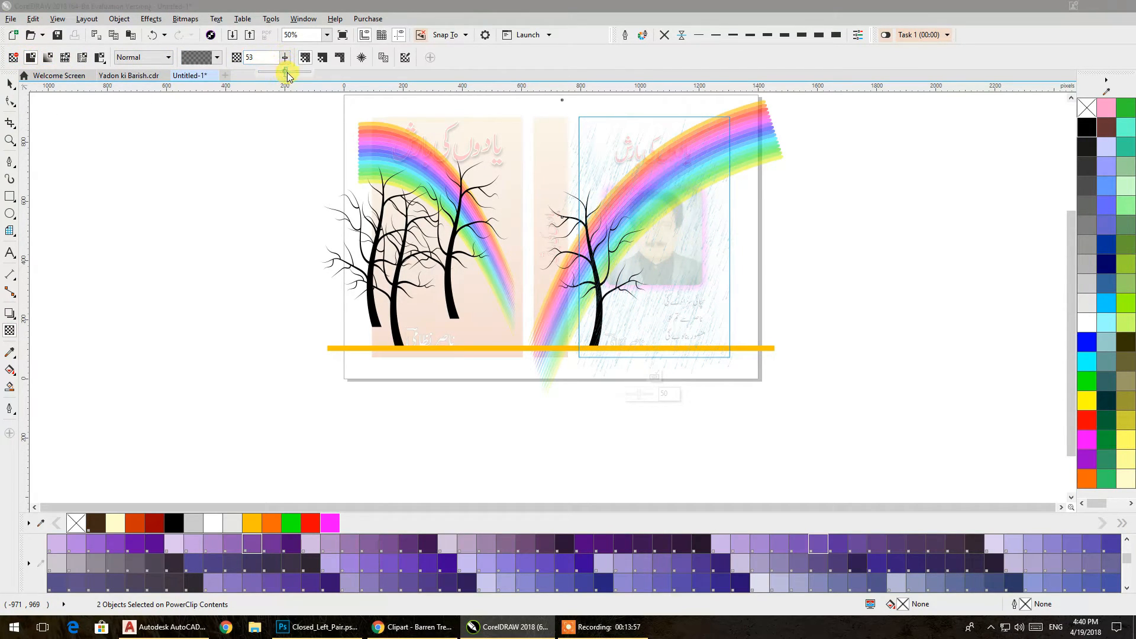
{"action": "left_click_drag", "start_coordinate": [289, 75], "coordinate": [293, 73]}
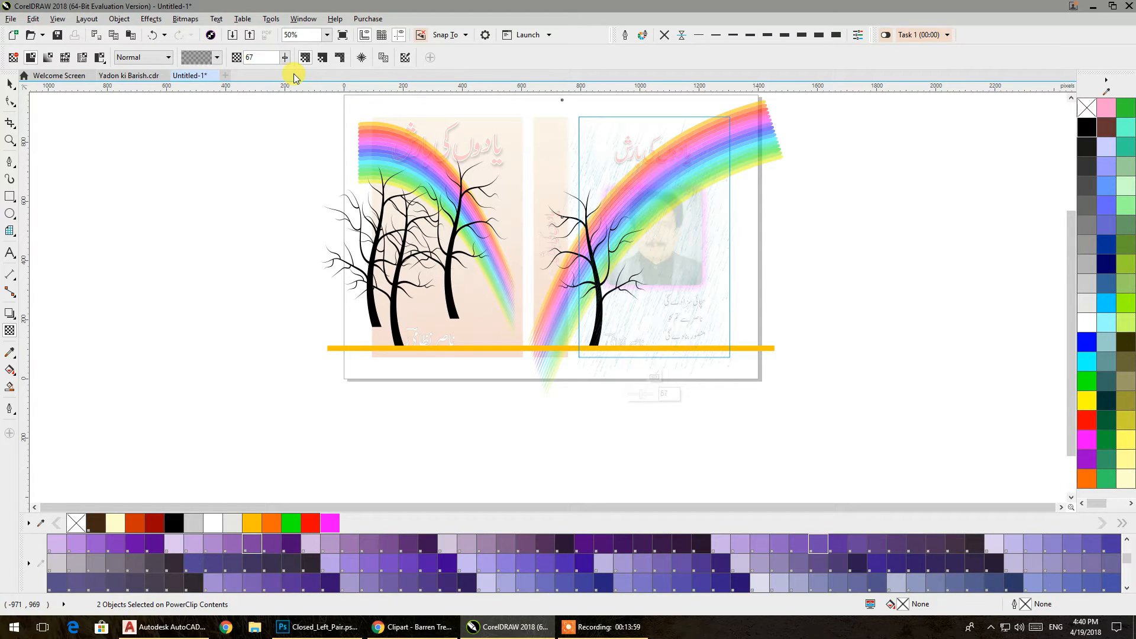
{"action": "left_click_drag", "start_coordinate": [263, 57], "coordinate": [236, 62]}
{"action": "type", "text": "70"}
{"action": "key", "text": "Return"}
{"action": "left_click", "coordinate": [10, 84]}
{"action": "left_click", "coordinate": [162, 205], "text": "ctrl"}
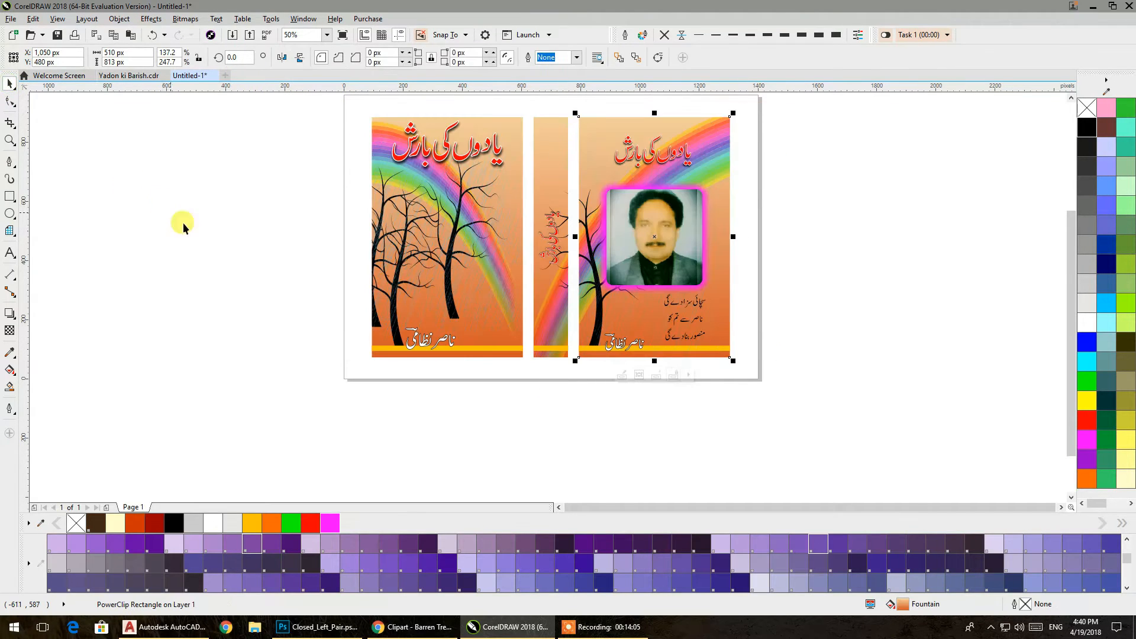
Step: Group the two rain images inside the front cover's PowerClip
{"action": "scroll", "coordinate": [498, 308], "scroll_direction": "up", "scroll_amount": 2}
{"action": "left_click", "coordinate": [466, 302], "text": "ctrl"}
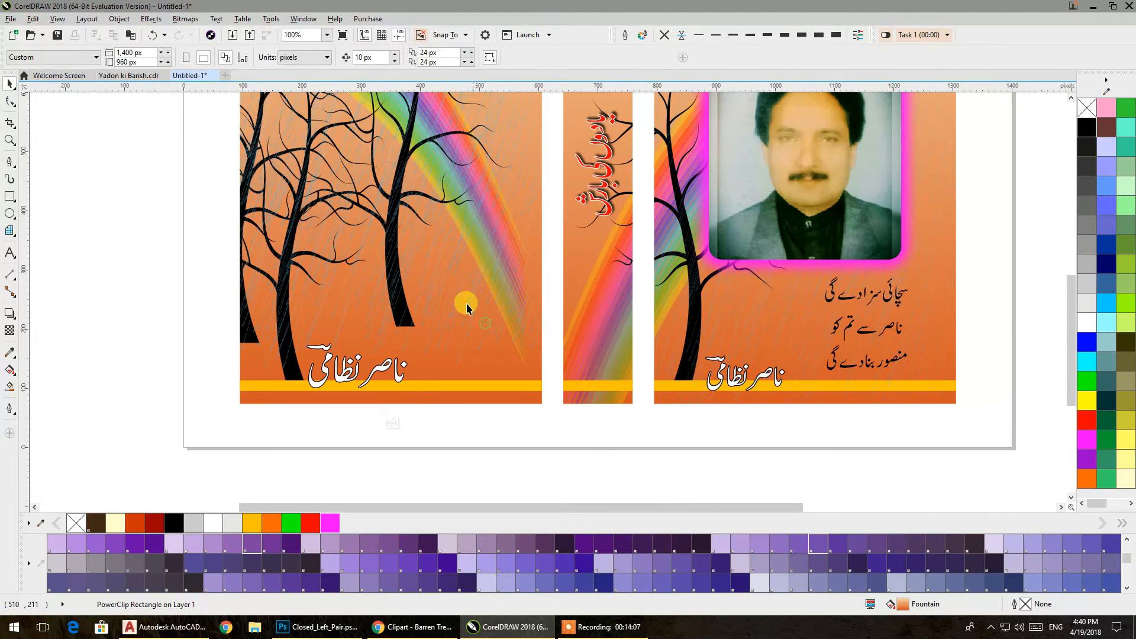
{"action": "scroll", "coordinate": [435, 222], "scroll_direction": "down", "scroll_amount": 2}
{"action": "key", "text": "ctrl+a"}
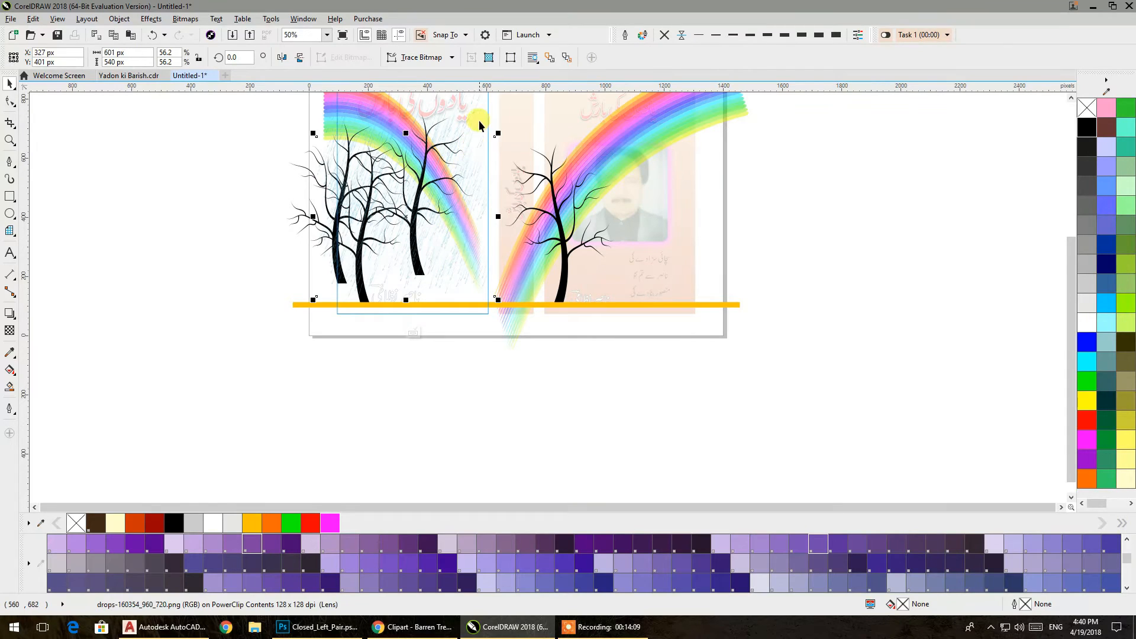
{"action": "key", "text": "ctrl+g"}
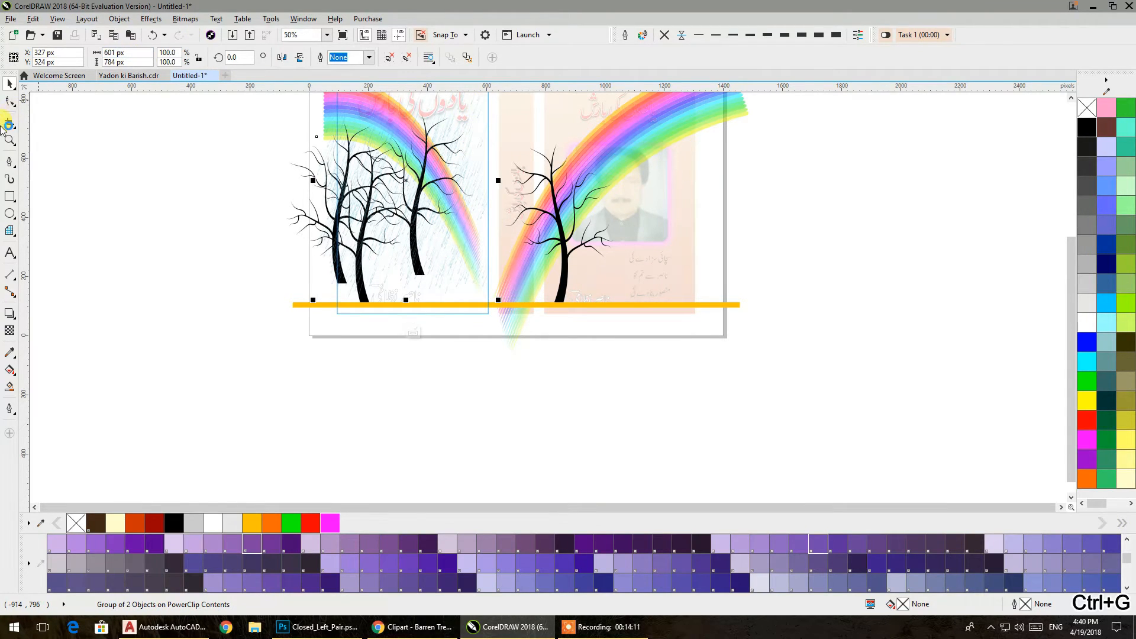
Step: Give the front cover's rain group a uniform transparency of 70 and finish editing the PowerClip
{"action": "left_click", "coordinate": [9, 329]}
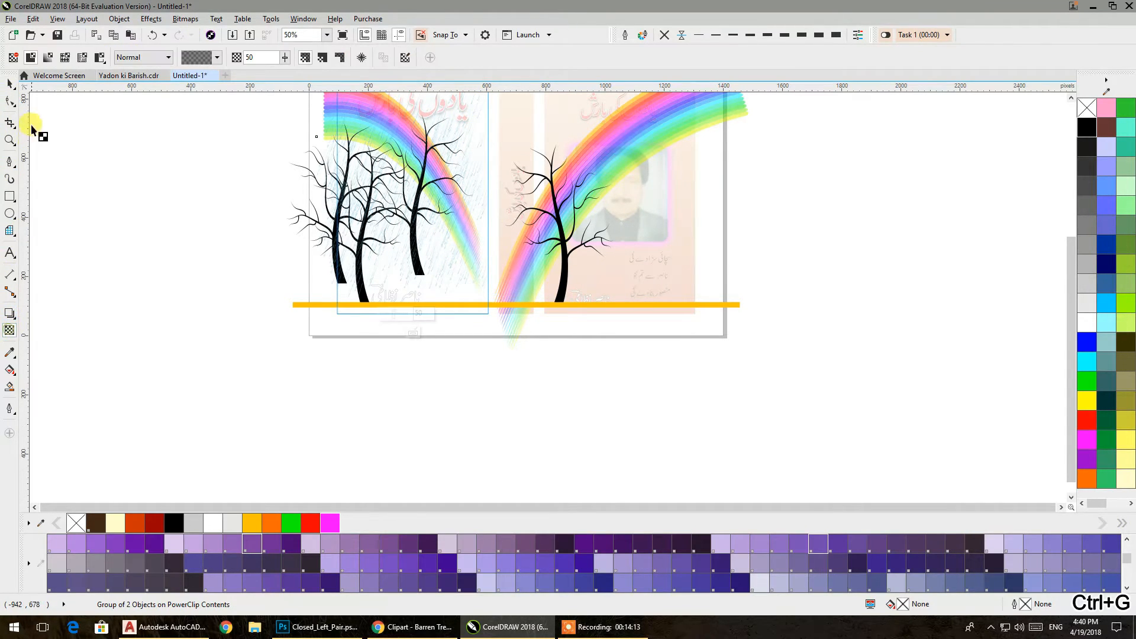
{"action": "left_click", "coordinate": [31, 57]}
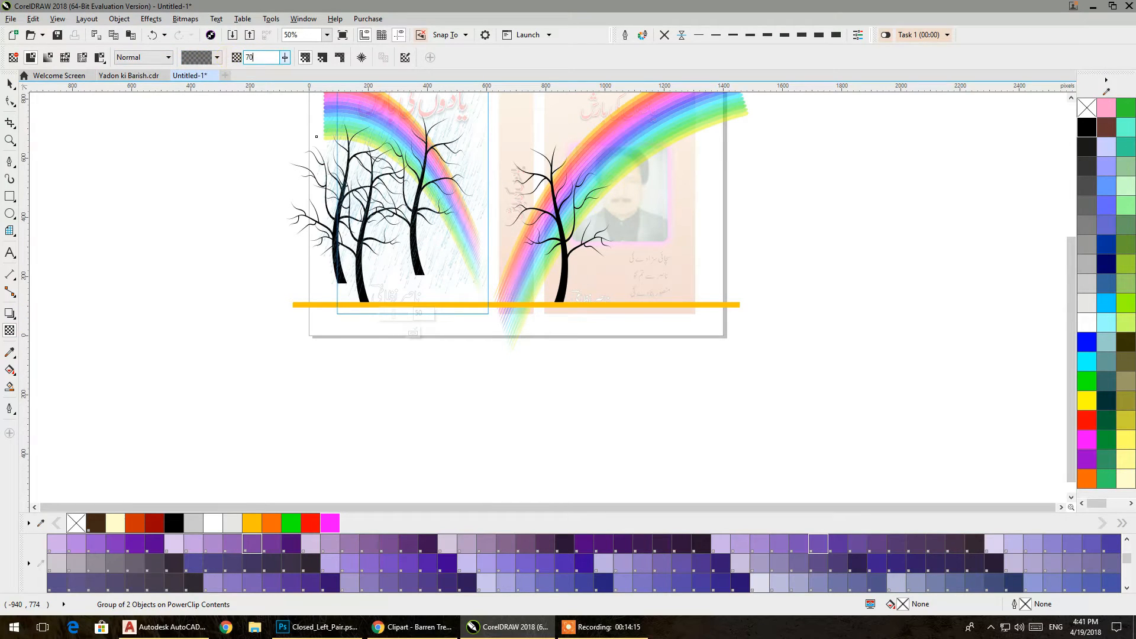
{"action": "left_click", "coordinate": [10, 83]}
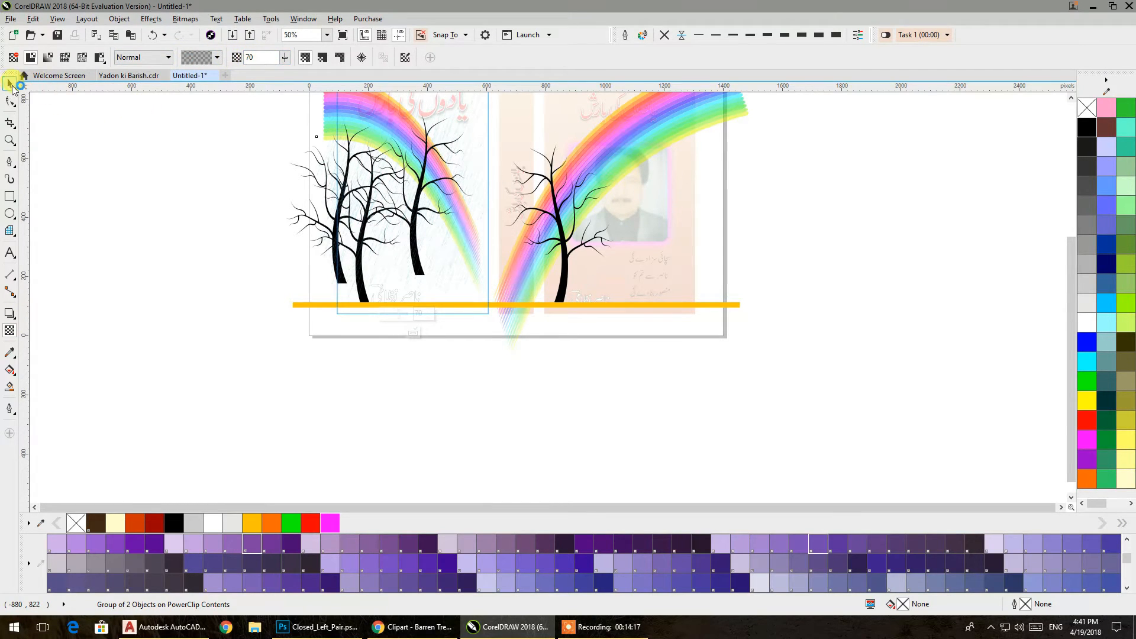
{"action": "left_click", "coordinate": [137, 168]}
Step: Duplicate the complete artwork of front cover, spine and back cover onto the empty area off the page, up and to the left
{"action": "left_click", "coordinate": [652, 373]}
{"action": "left_click_drag", "start_coordinate": [640, 260], "coordinate": [650, 302]}
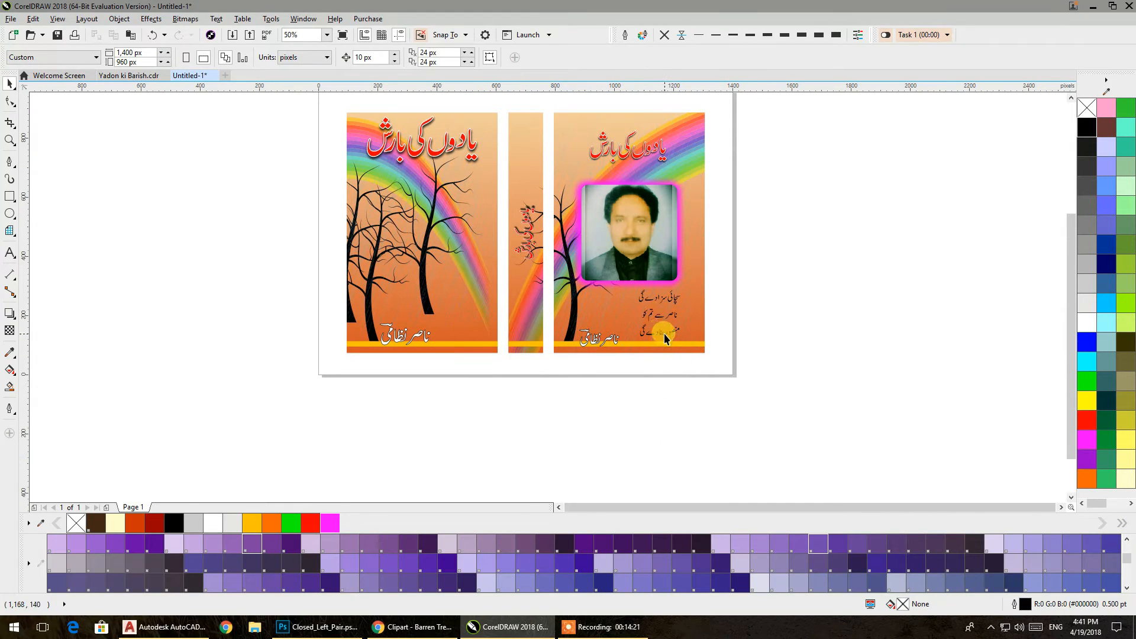
{"action": "scroll", "coordinate": [647, 308], "scroll_direction": "down", "scroll_amount": 2}
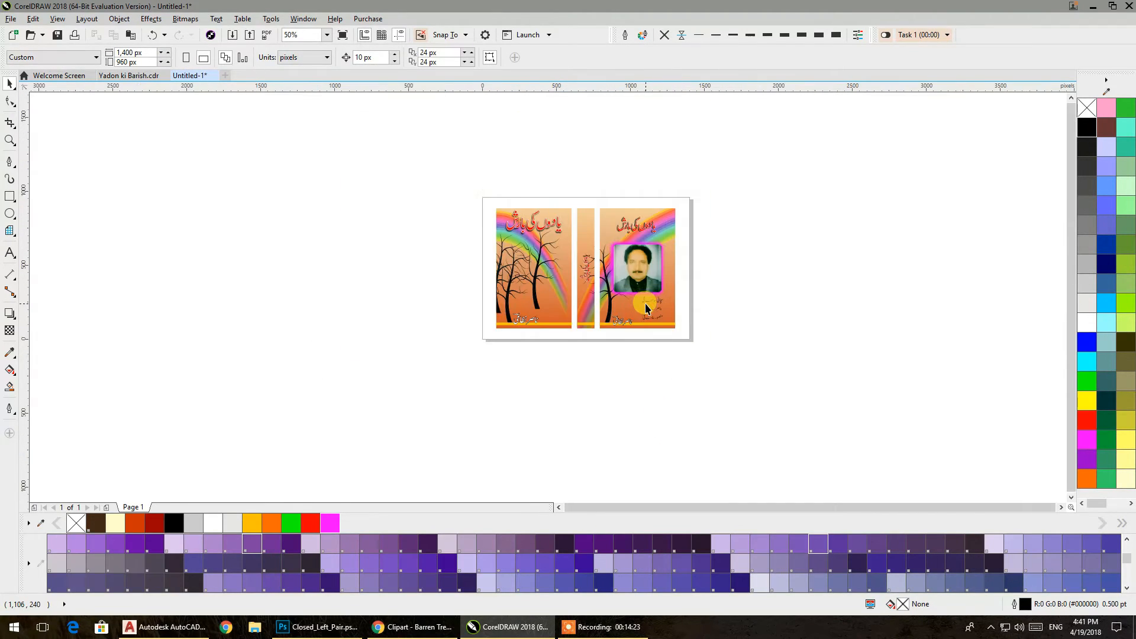
{"action": "left_click_drag", "start_coordinate": [507, 359], "coordinate": [505, 362]}
{"action": "left_click_drag", "start_coordinate": [654, 321], "coordinate": [226, 249]}
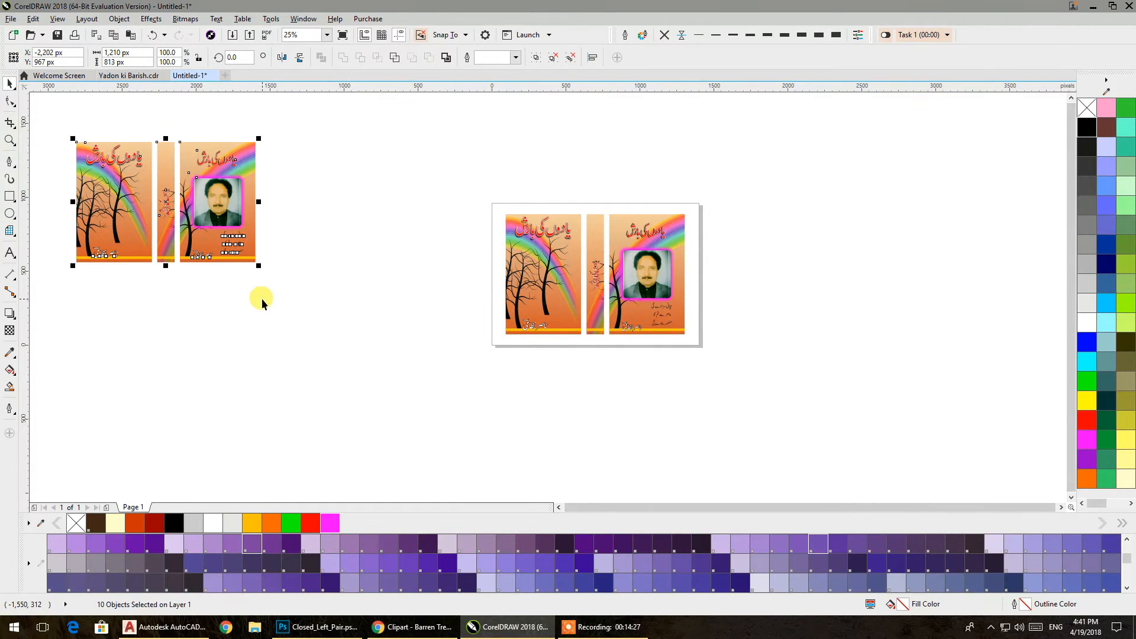
{"action": "left_click", "coordinate": [261, 298]}
Step: Delete the rainbow and both rain images from the back cover's PowerClip on the page and finish editing it
{"action": "scroll", "coordinate": [580, 320], "scroll_direction": "up", "scroll_amount": 2}
{"action": "left_click", "coordinate": [574, 324]}
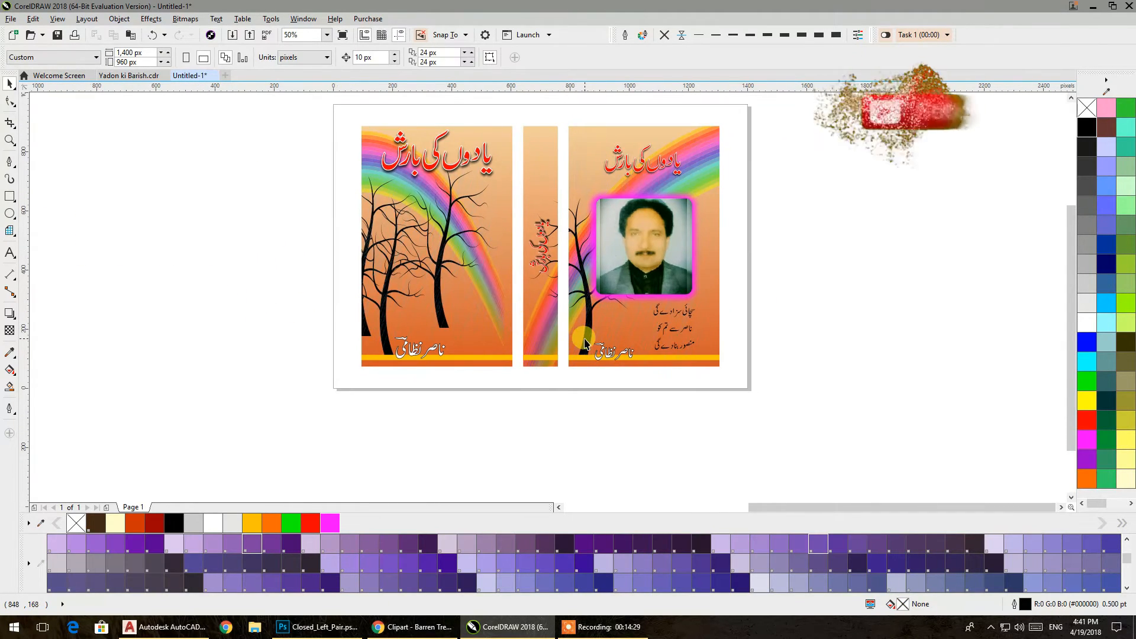
{"action": "double_click", "coordinate": [575, 325]}
{"action": "left_click", "coordinate": [720, 120]}
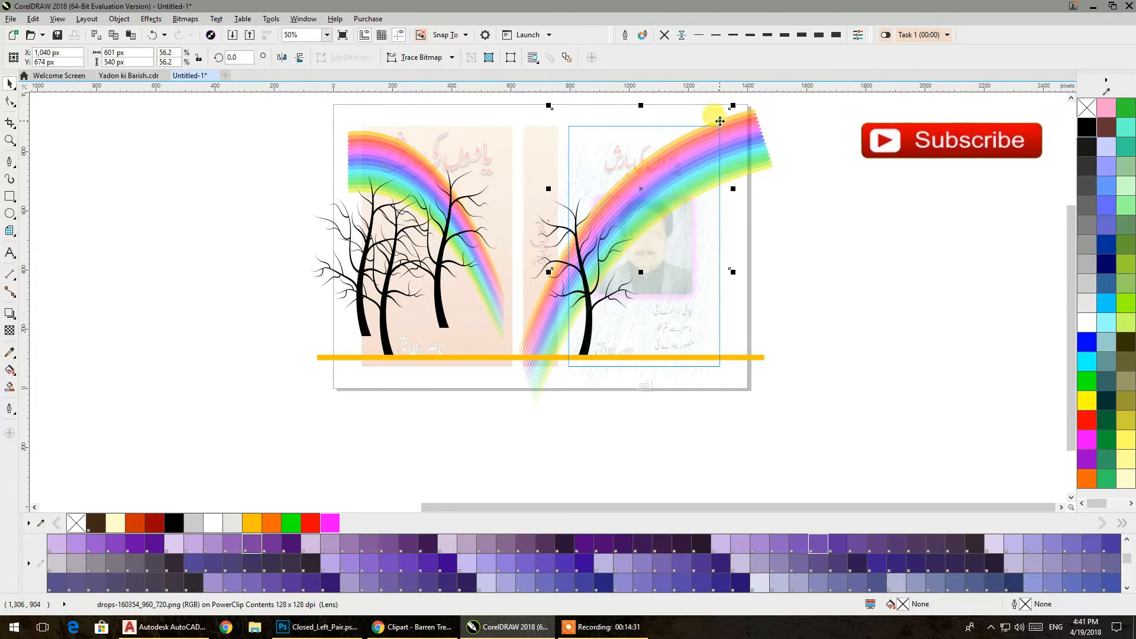
{"action": "left_click", "coordinate": [690, 278]}
{"action": "left_click", "coordinate": [708, 242]}
{"action": "left_click", "coordinate": [711, 170]}
{"action": "key", "text": "Delete"}
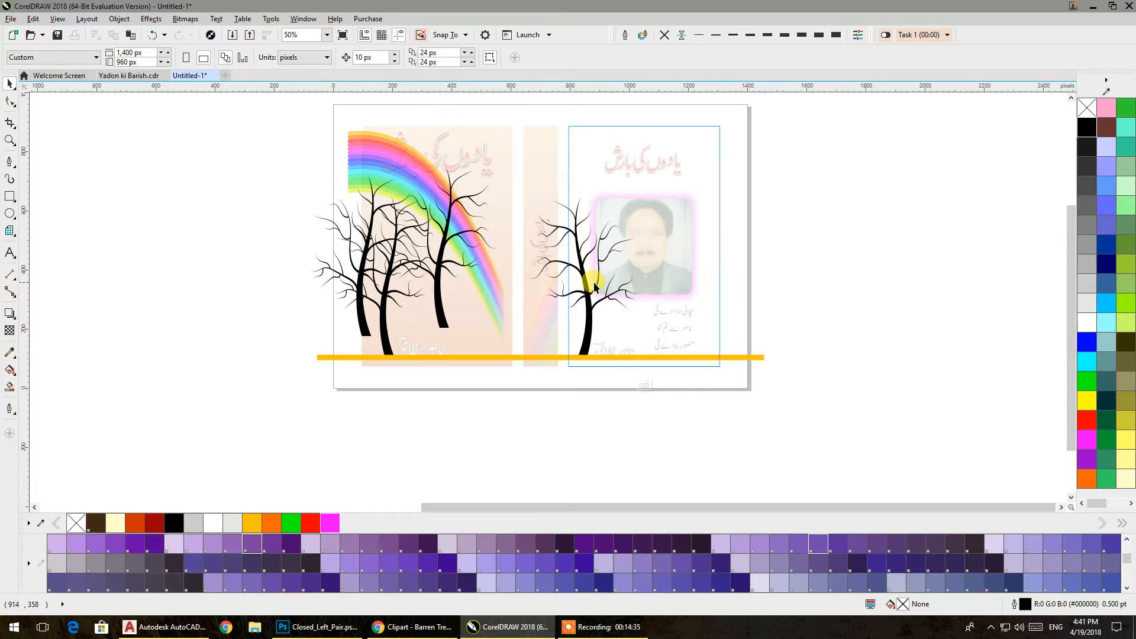
{"action": "left_click", "coordinate": [584, 289]}
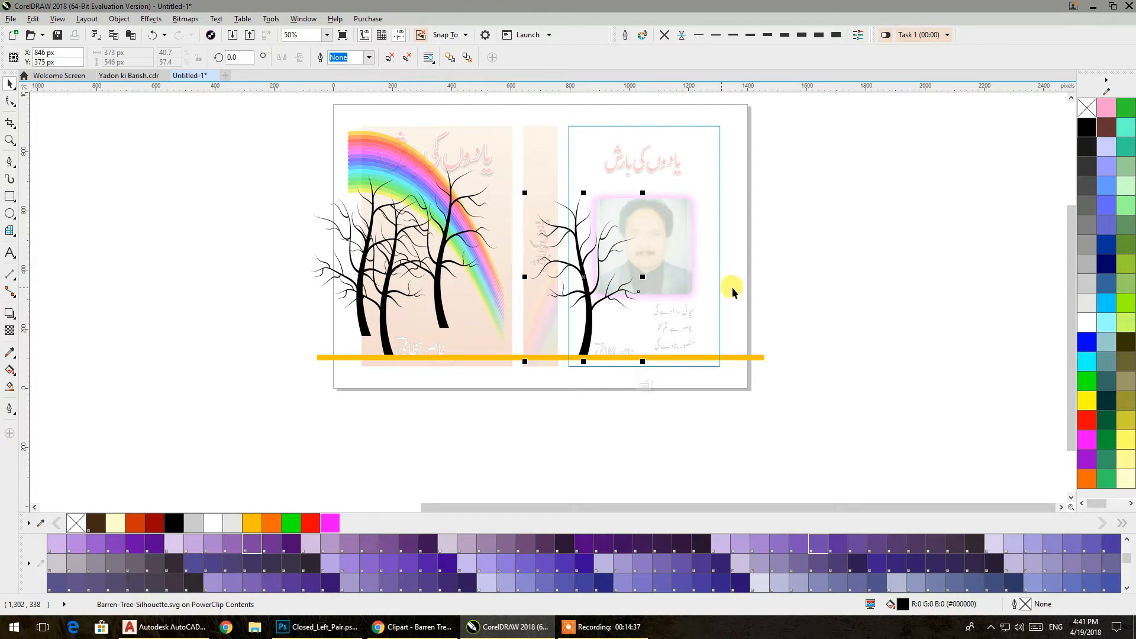
{"action": "left_click", "coordinate": [818, 281]}
Step: Remove the magenta glow around the portrait on the back cover, undoing the trial move
{"action": "left_click", "coordinate": [661, 206]}
{"action": "left_click", "coordinate": [661, 206], "text": "ctrl"}
{"action": "left_click_drag", "start_coordinate": [700, 211], "coordinate": [824, 210]}
{"action": "key", "text": "ctrl+z"}
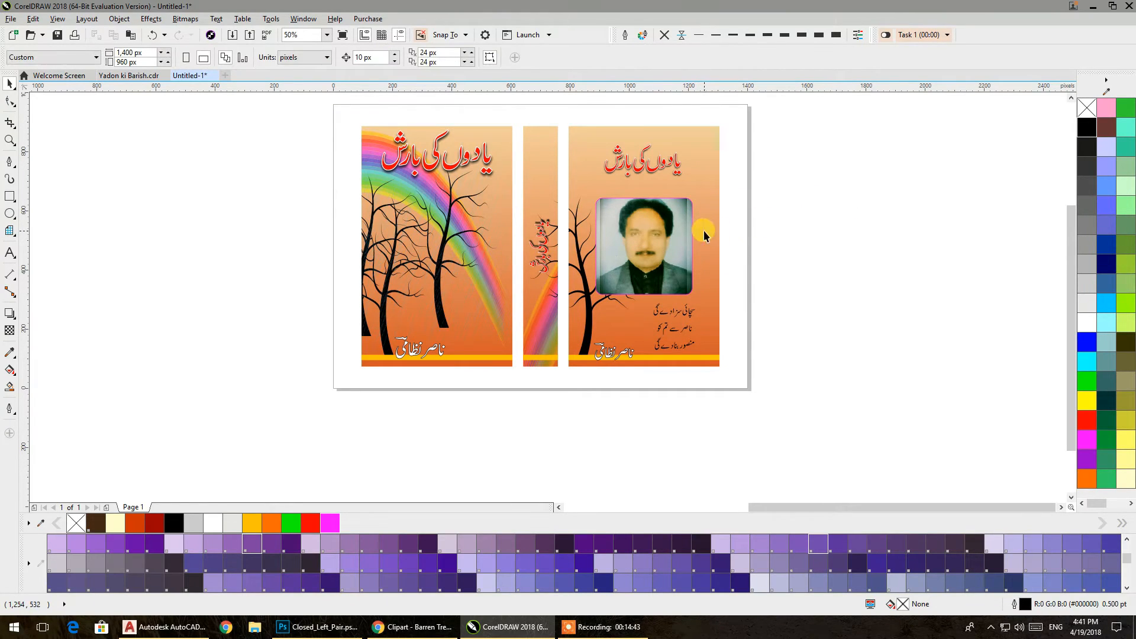
Step: Give the portrait frame on the back cover a white outline 10 pt wide
{"action": "left_click", "coordinate": [701, 238]}
{"action": "right_click", "coordinate": [1086, 127]}
{"action": "left_click", "coordinate": [834, 37]}
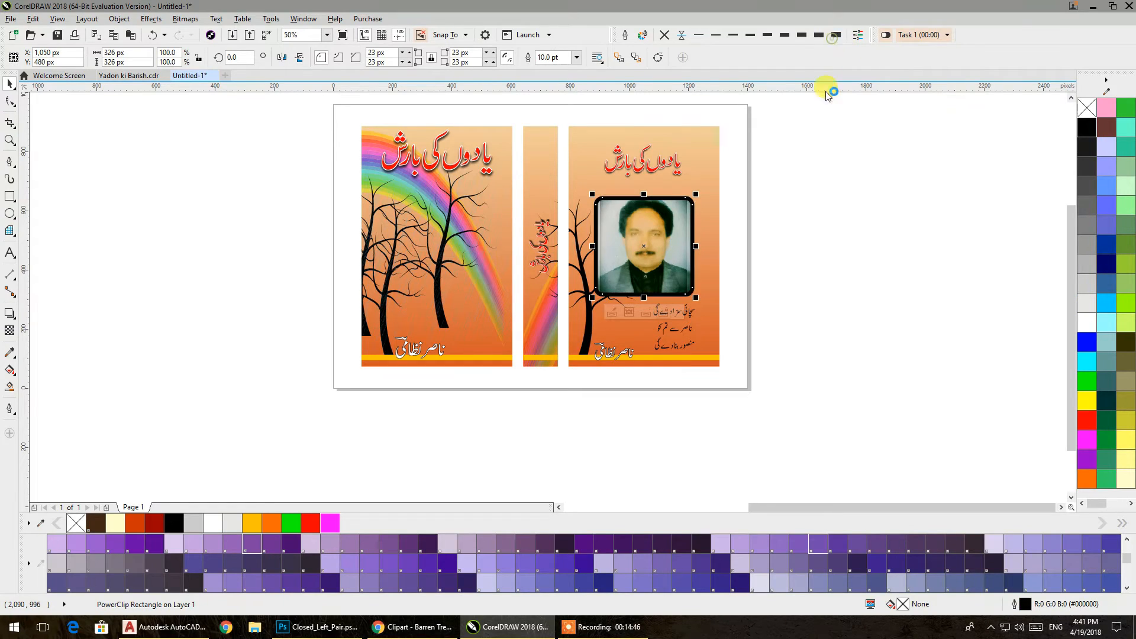
{"action": "right_click", "coordinate": [1079, 325]}
{"action": "left_click", "coordinate": [626, 36]}
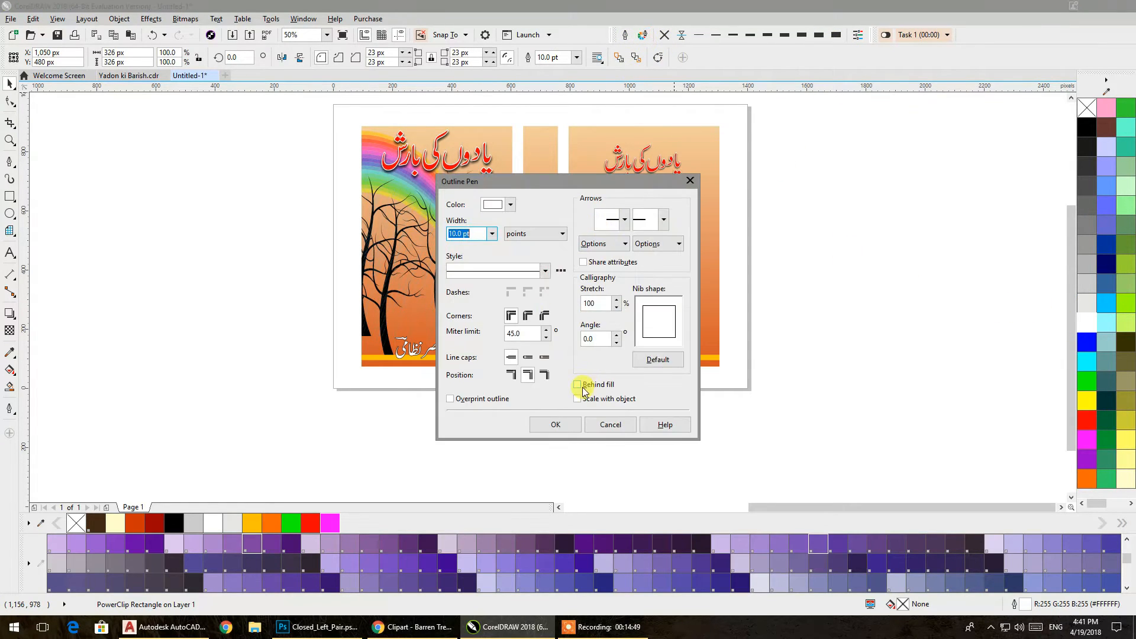
{"action": "left_click", "coordinate": [571, 419]}
{"action": "left_click", "coordinate": [789, 227]}
Step: Convert the portrait frame to curves, undo the accidental background move, and shift the frame's left-edge nodes about 30 px inward
{"action": "scroll", "coordinate": [635, 259], "scroll_direction": "up", "scroll_amount": 1}
{"action": "left_click", "coordinate": [544, 195]}
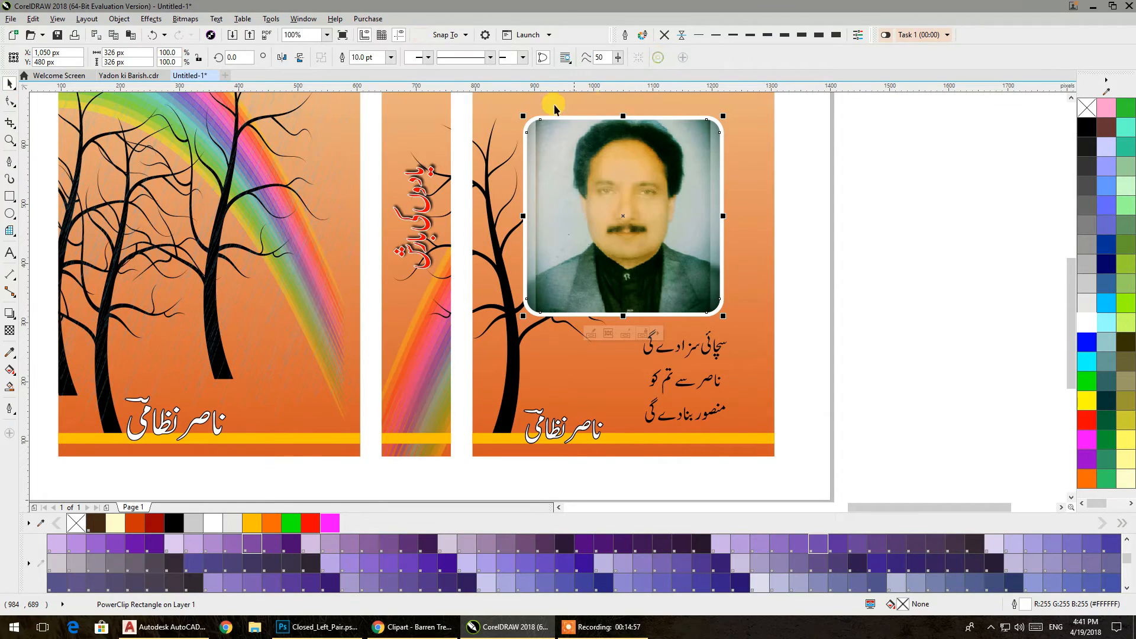
{"action": "left_click_drag", "start_coordinate": [541, 158], "coordinate": [571, 288]}
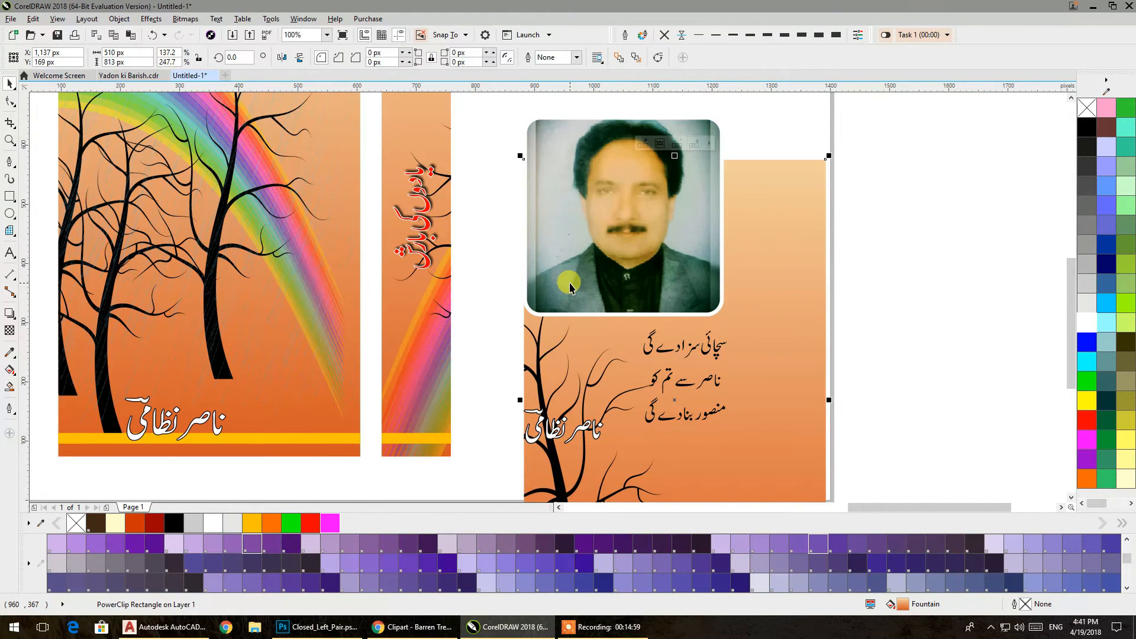
{"action": "key", "text": "ctrl+z"}
{"action": "left_click", "coordinate": [573, 202]}
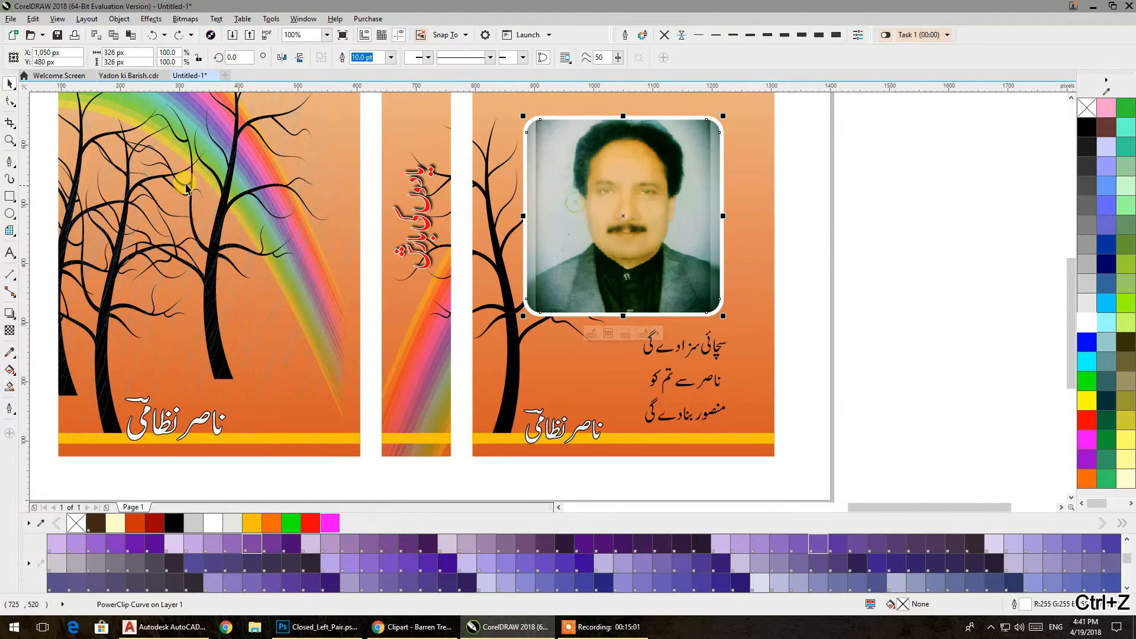
{"action": "left_click", "coordinate": [16, 108]}
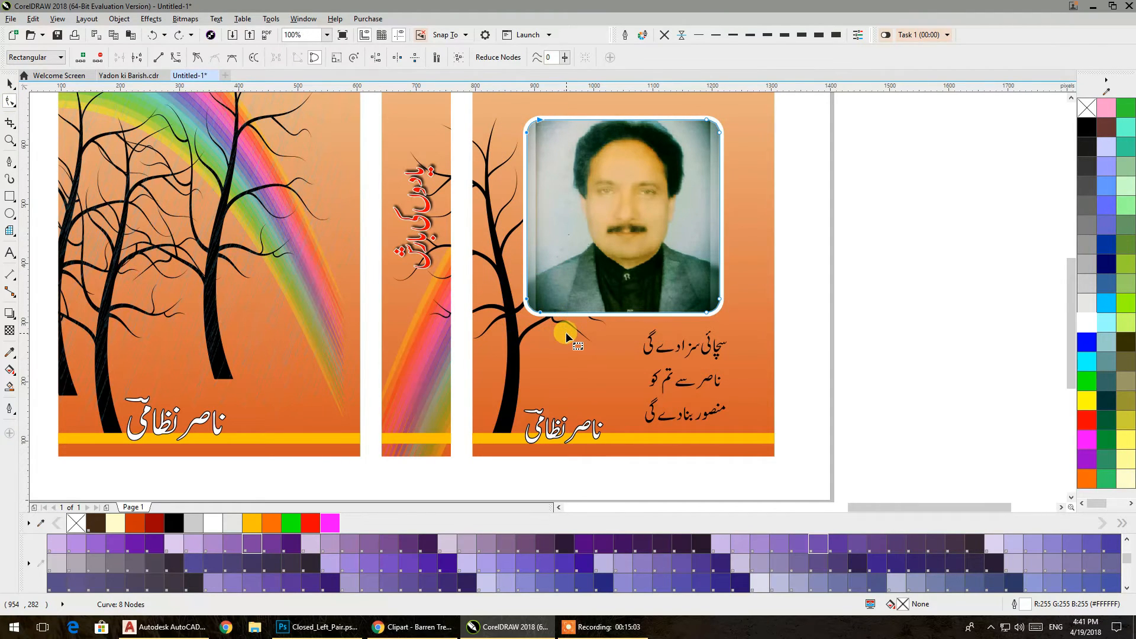
{"action": "key", "text": "Right"}
{"action": "key", "text": "Right"}
{"action": "key", "text": "Right"}
{"action": "key", "text": "Right"}
{"action": "key", "text": "Right"}
{"action": "key", "text": "Right"}
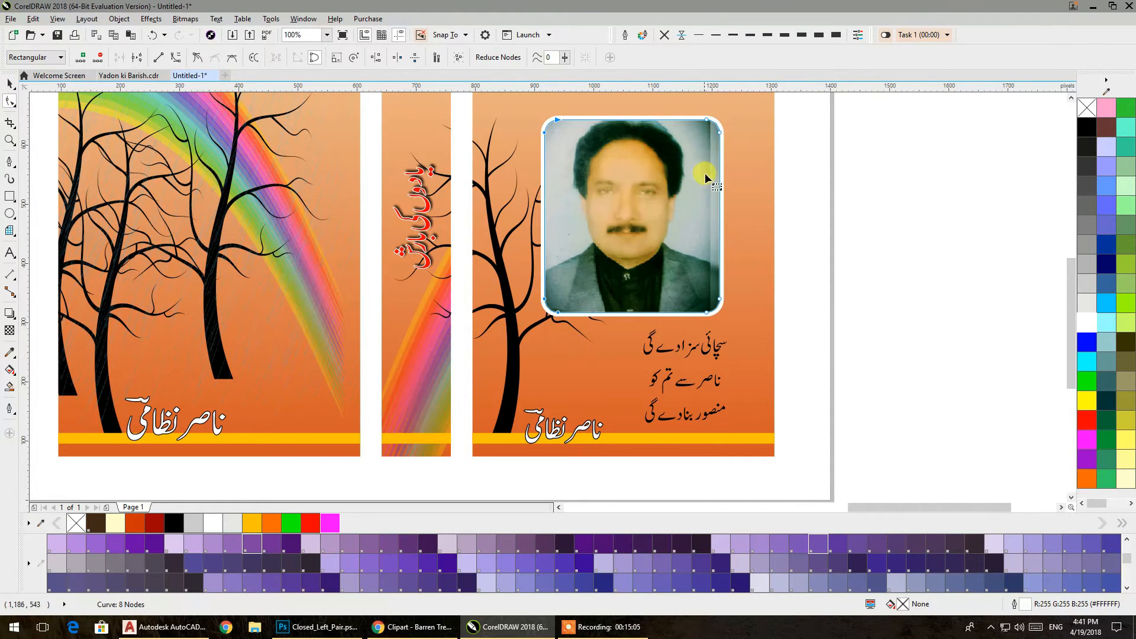
Step: Shift the right-edge nodes of the portrait frame about 30 px inward, narrowing the frame to 266 px
{"action": "left_click_drag", "start_coordinate": [744, 100], "coordinate": [675, 326]}
{"action": "key", "text": "Left"}
{"action": "key", "text": "Left"}
{"action": "key", "text": "Left"}
{"action": "key", "text": "Left"}
{"action": "key", "text": "Left"}
{"action": "key", "text": "Left"}
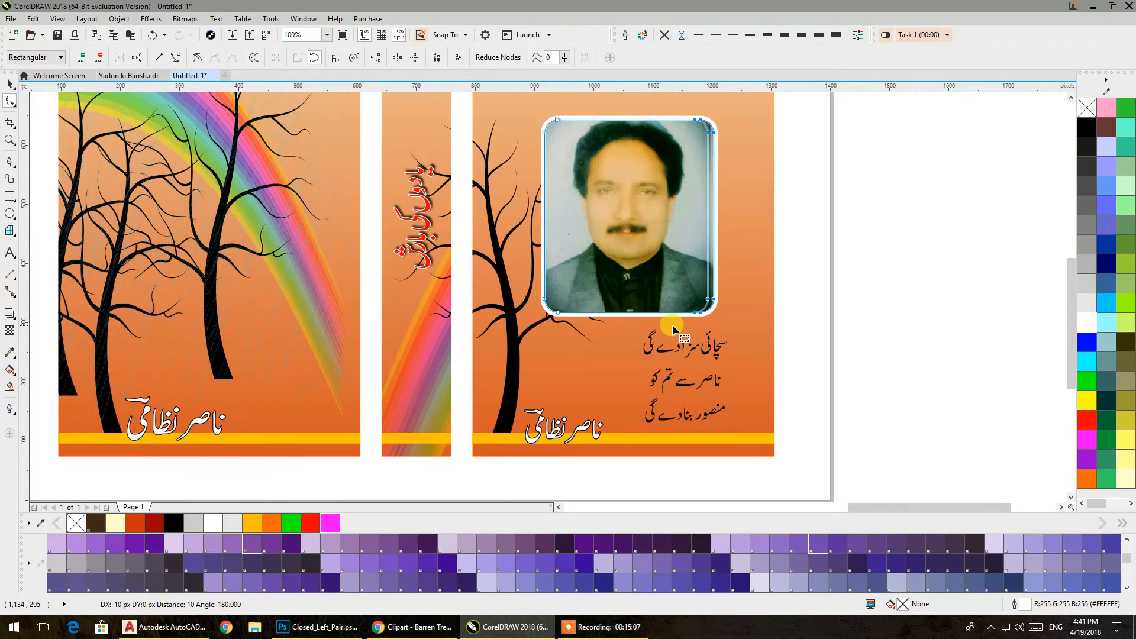
{"action": "left_click", "coordinate": [10, 83]}
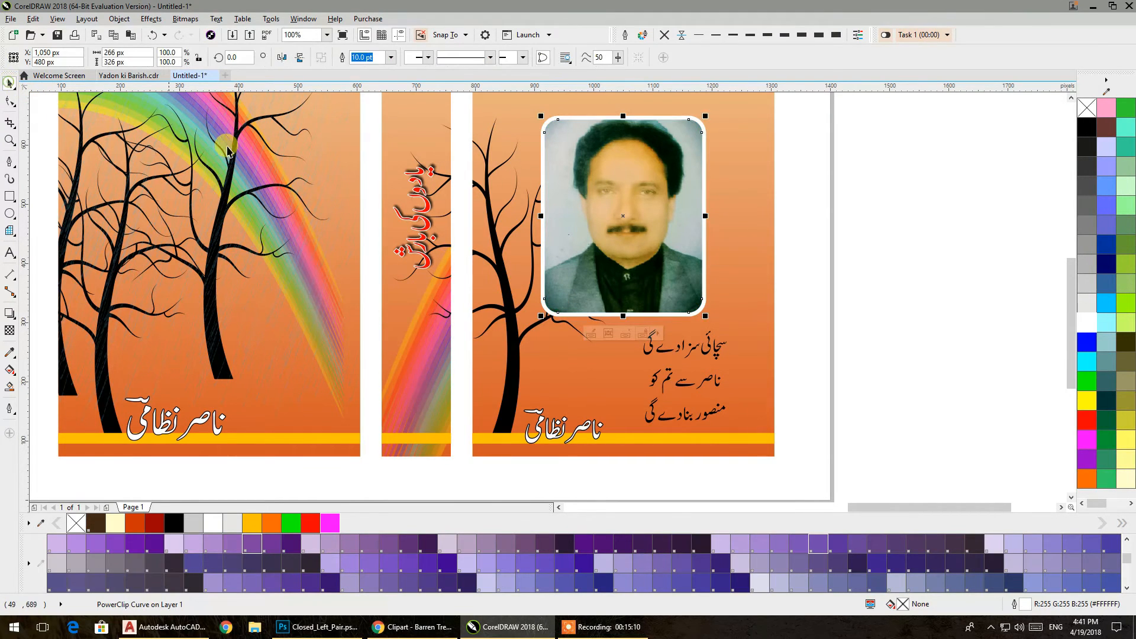
{"action": "left_click", "coordinate": [760, 194], "text": "shift"}
{"action": "left_click", "coordinate": [900, 182]}
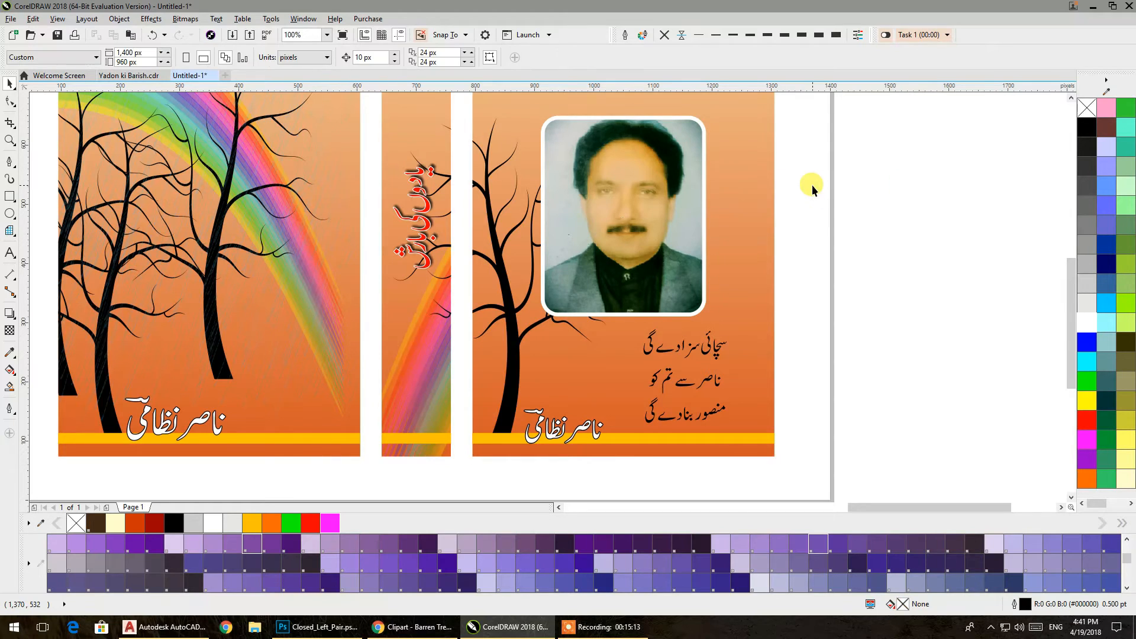
Step: Add a drop shadow around the portrait frame on the back cover and change its feathering direction
{"action": "scroll", "coordinate": [807, 184], "scroll_direction": "down", "scroll_amount": 1}
{"action": "scroll", "coordinate": [658, 227], "scroll_direction": "up", "scroll_amount": 1}
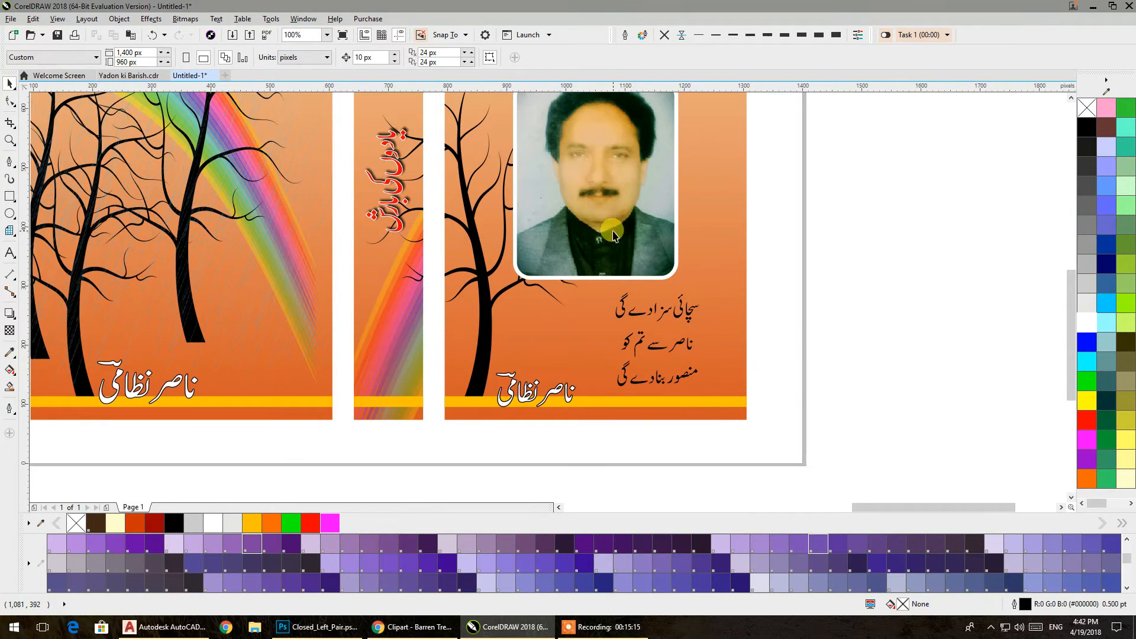
{"action": "scroll", "coordinate": [600, 260], "scroll_direction": "up", "scroll_amount": 1}
{"action": "left_click", "coordinate": [600, 276]}
{"action": "left_click", "coordinate": [10, 314]}
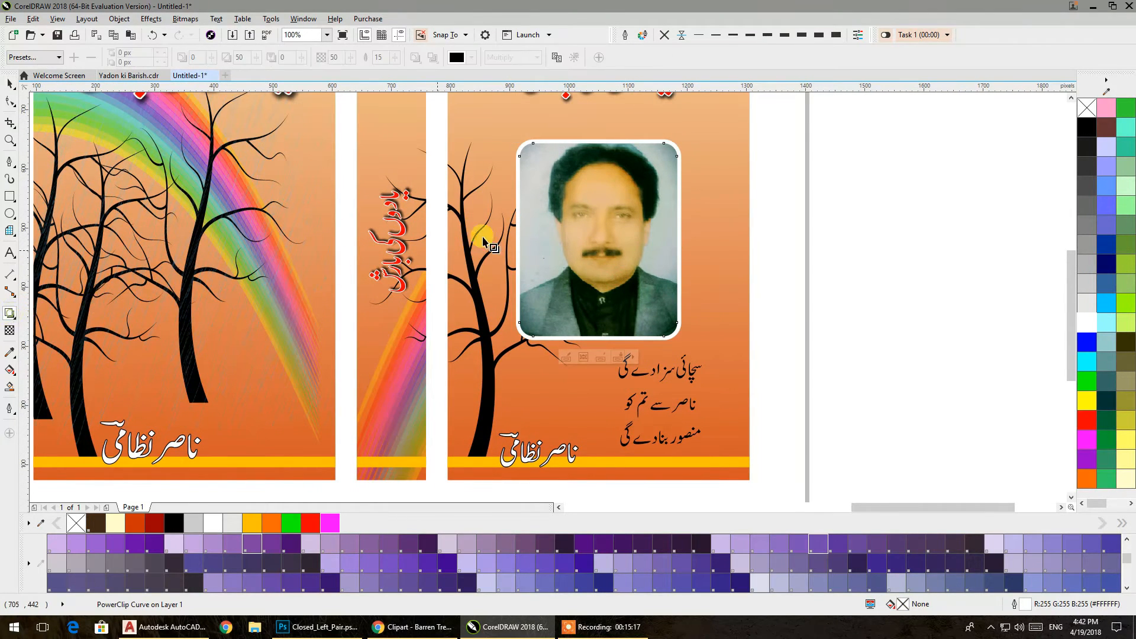
{"action": "left_click_drag", "start_coordinate": [580, 234], "coordinate": [681, 239]}
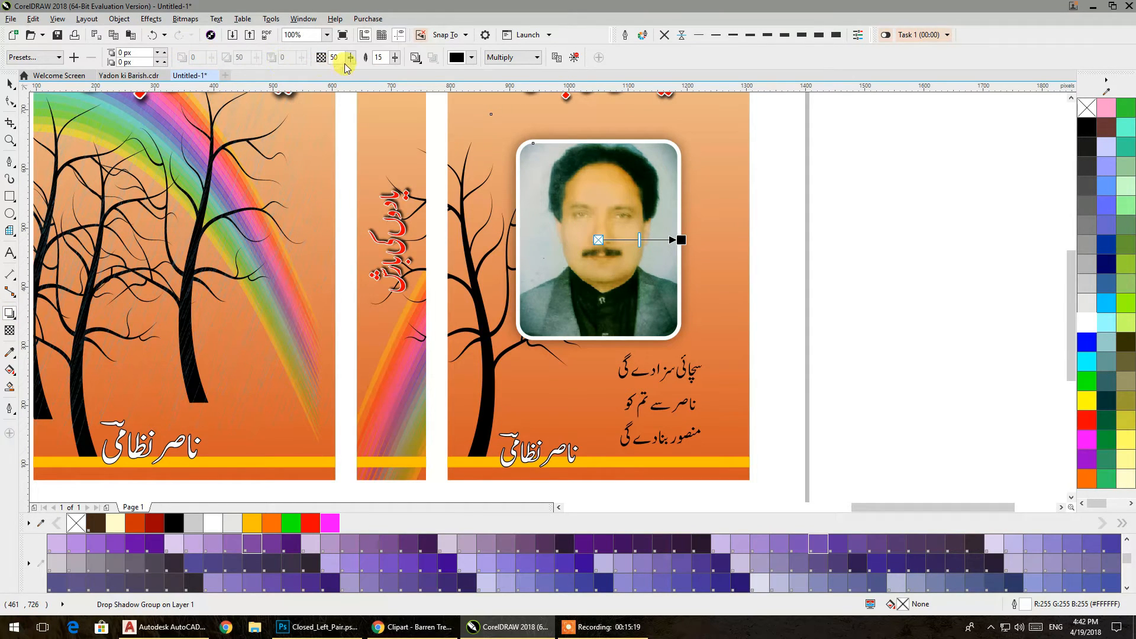
{"action": "left_click", "coordinate": [422, 58]}
{"action": "left_click", "coordinate": [432, 110]}
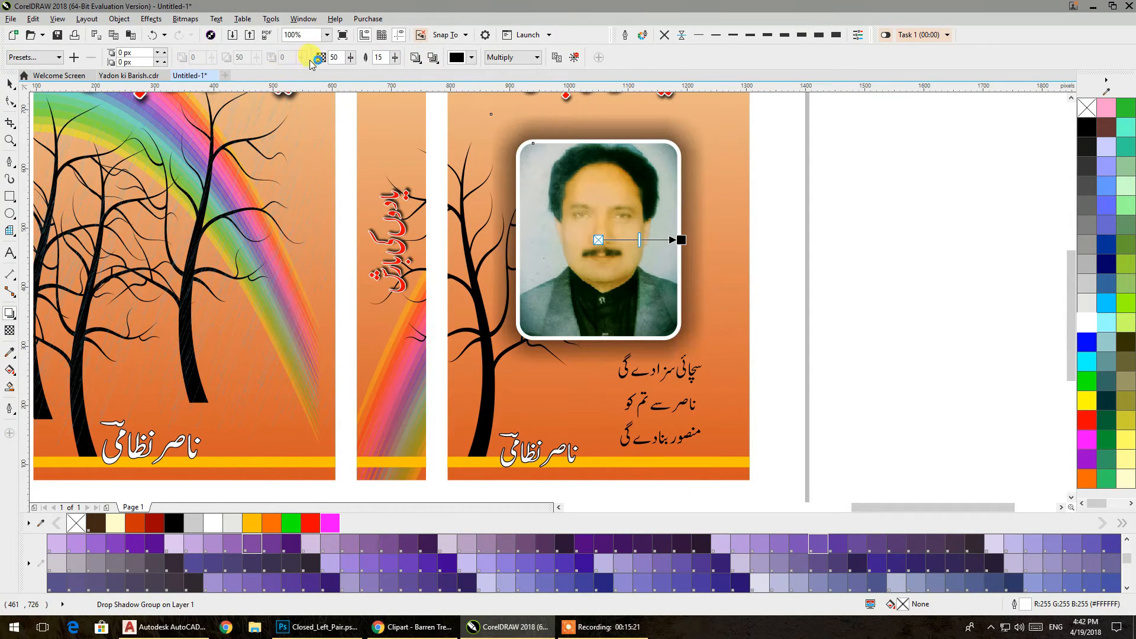
Step: Set the portrait shadow's feathering to 4 and its opacity to 40, after trying an opacity of 70
{"action": "type", "text": "4"}
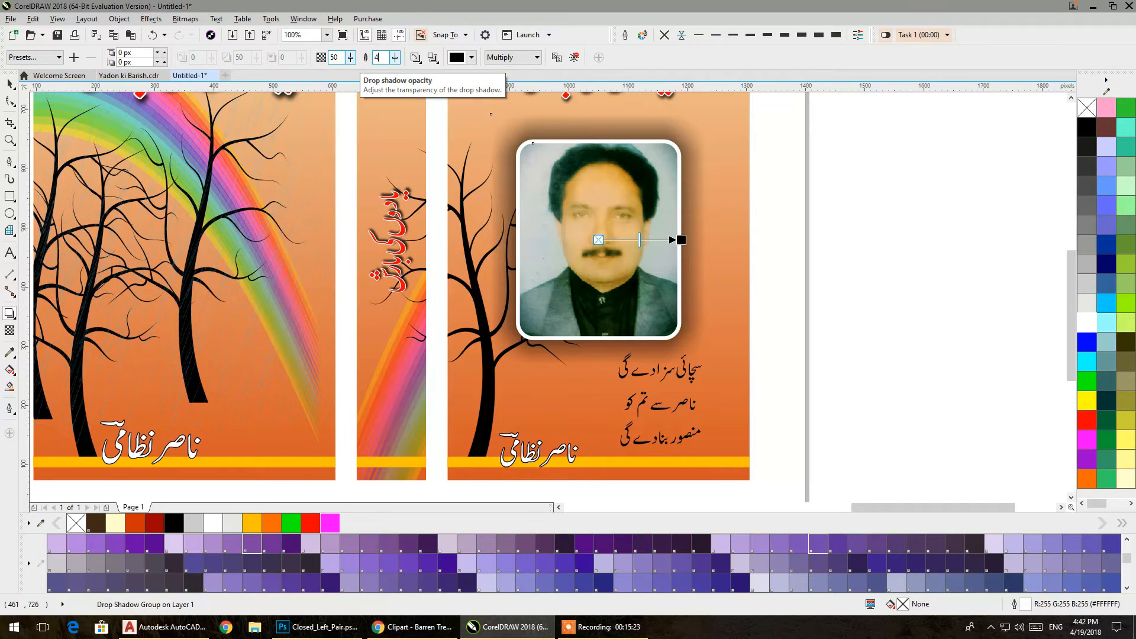
{"action": "key", "text": "Return"}
{"action": "left_click", "coordinate": [333, 57]}
{"action": "type", "text": "70"}
{"action": "key", "text": "Return"}
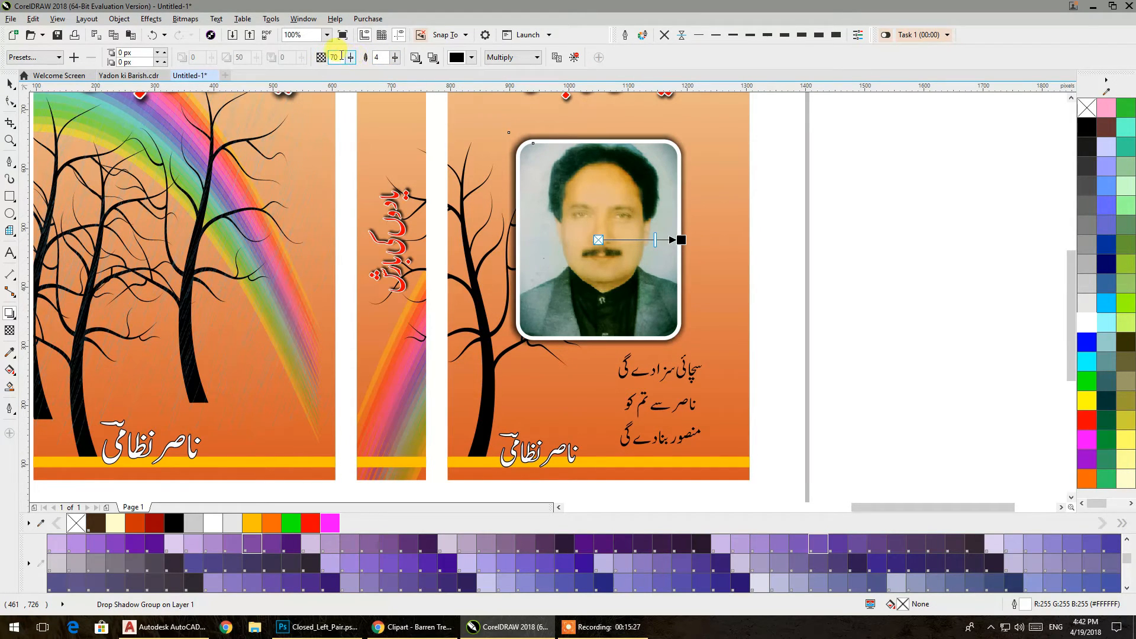
{"action": "type", "text": "0"}
{"action": "key", "text": "Return"}
Step: Try several magenta and purple shades as the colour of the portrait's drop shadow
{"action": "left_click", "coordinate": [472, 57]}
{"action": "left_click_drag", "start_coordinate": [473, 116], "coordinate": [522, 119]}
{"action": "left_click", "coordinate": [532, 130]}
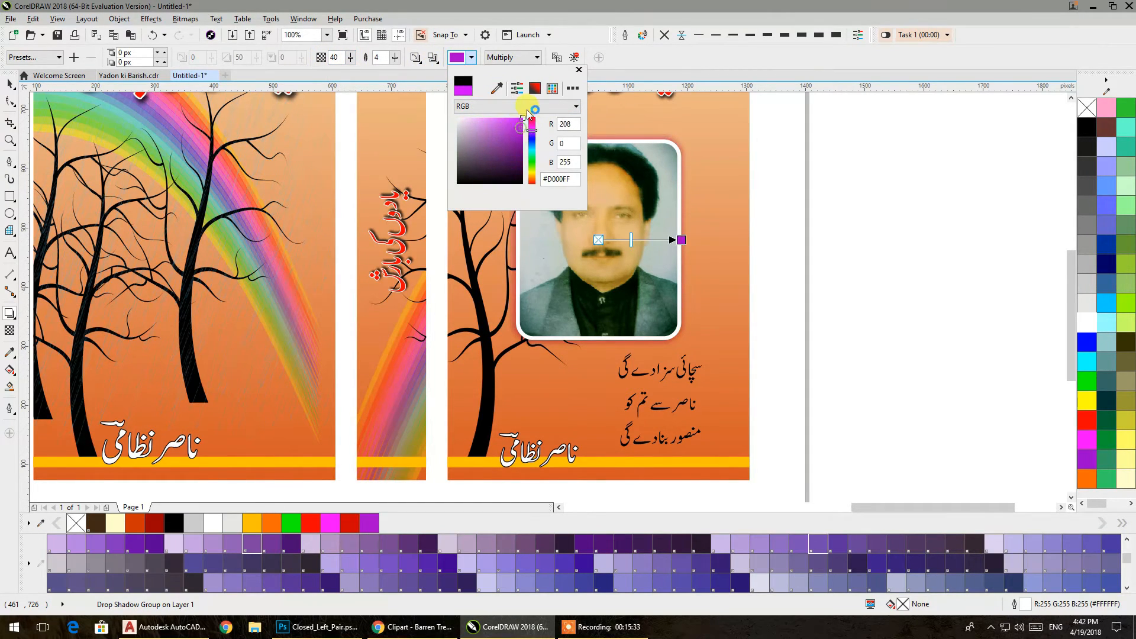
{"action": "left_click_drag", "start_coordinate": [512, 160], "coordinate": [523, 118]}
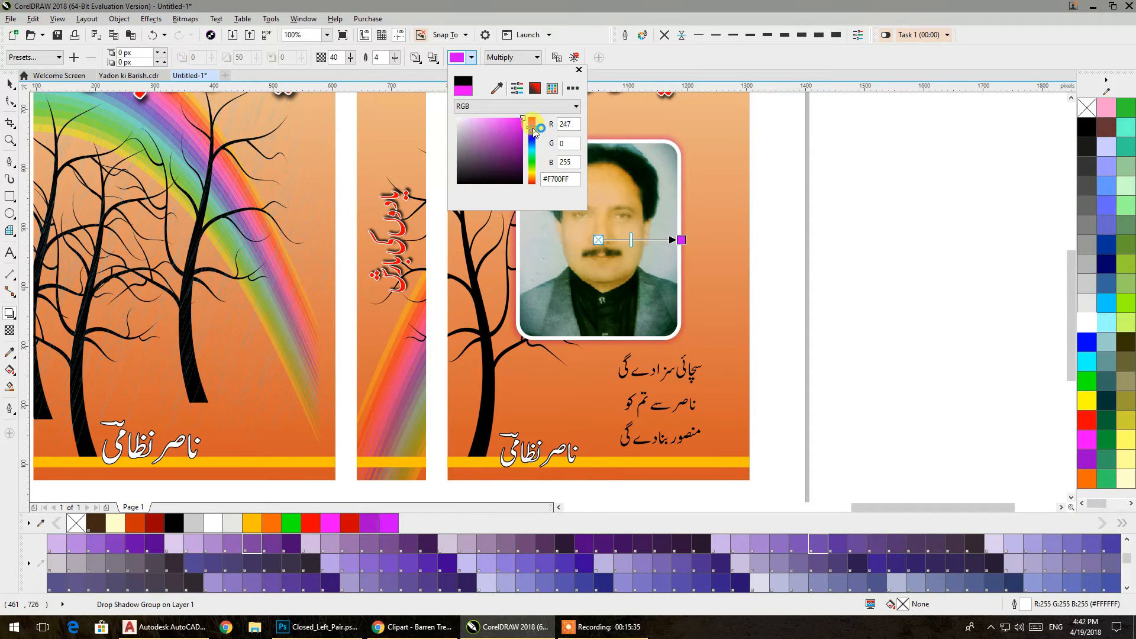
{"action": "left_click", "coordinate": [523, 126]}
{"action": "left_click", "coordinate": [522, 139]}
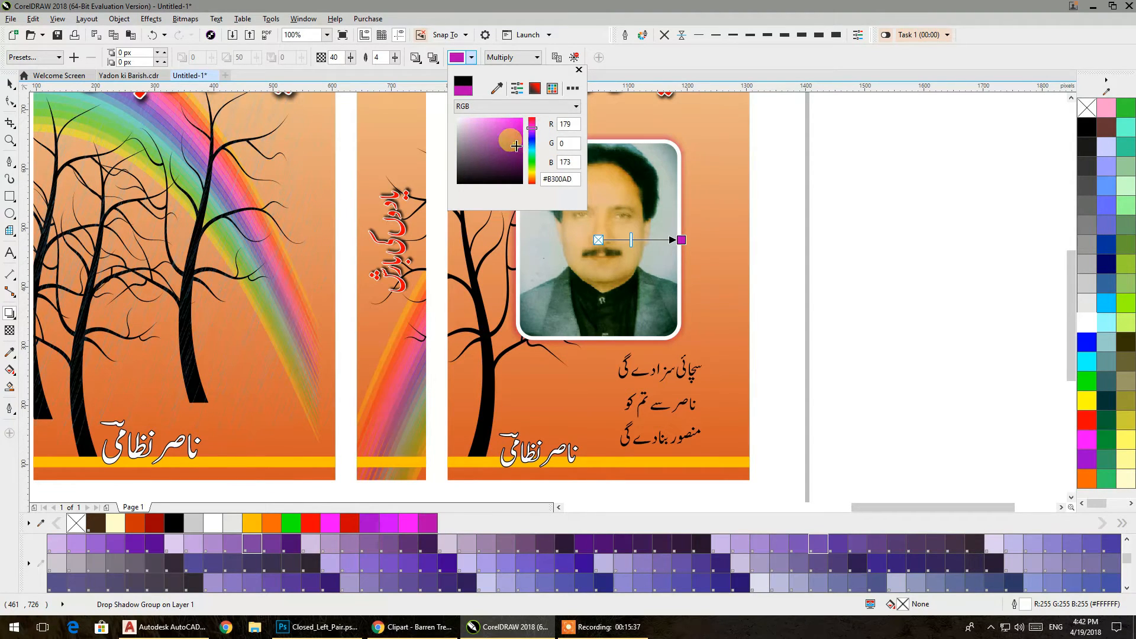
{"action": "left_click", "coordinate": [523, 152]}
{"action": "left_click", "coordinate": [10, 84]}
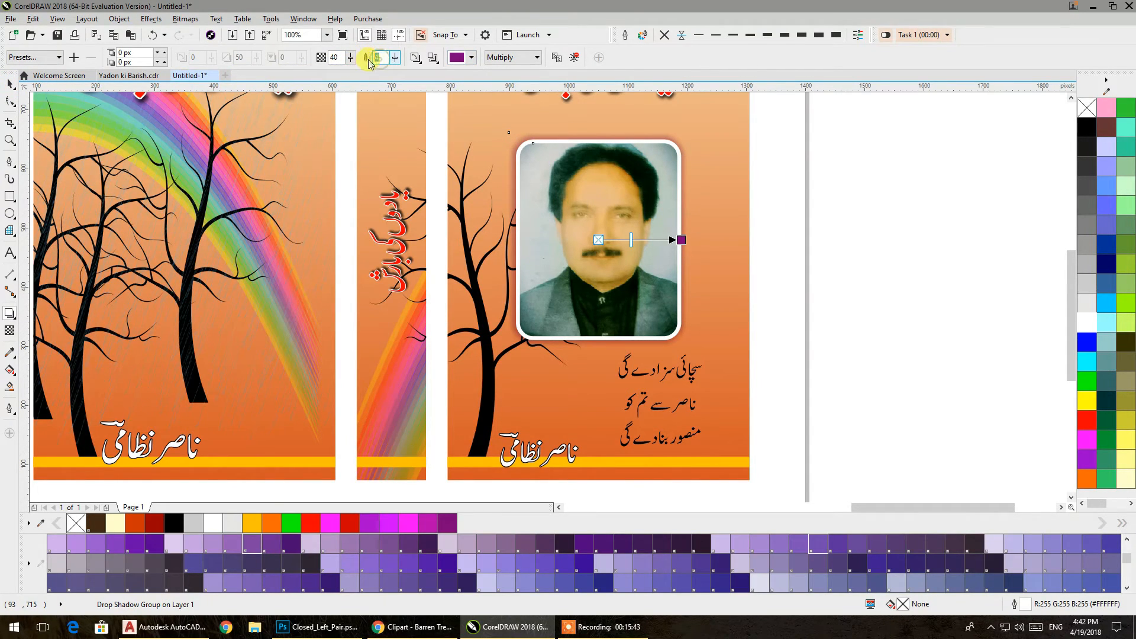
Step: Set the portrait shadow's feathering to 13 and its colour to black (#000000)
{"action": "type", "text": "13"}
{"action": "key", "text": "Return"}
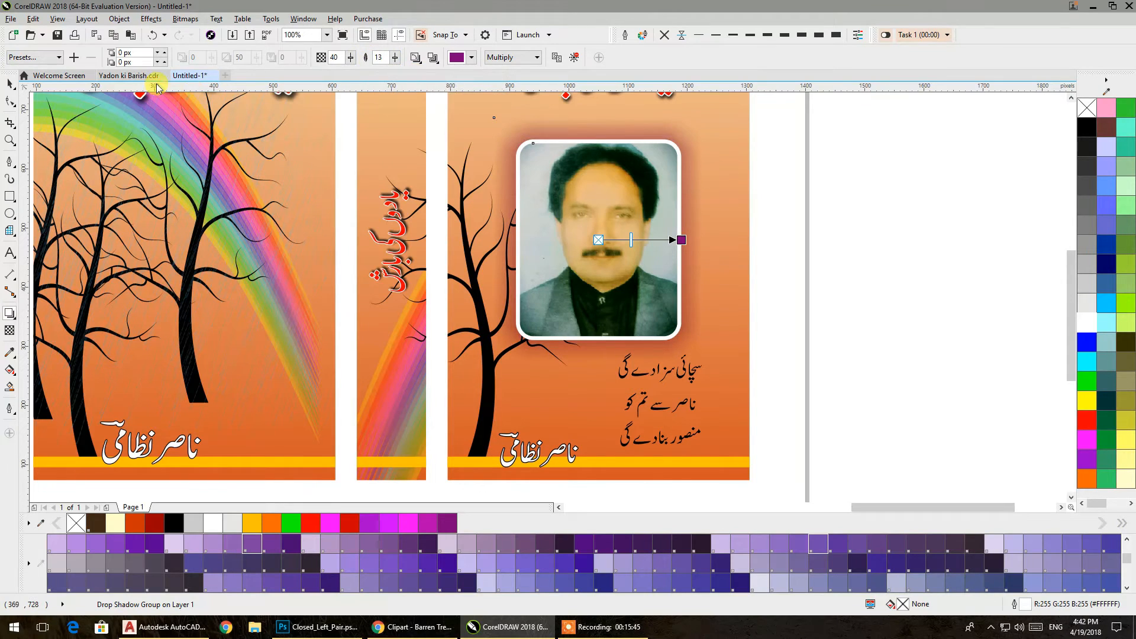
{"action": "left_click", "coordinate": [471, 59]}
{"action": "left_click_drag", "start_coordinate": [477, 132], "coordinate": [425, 207]}
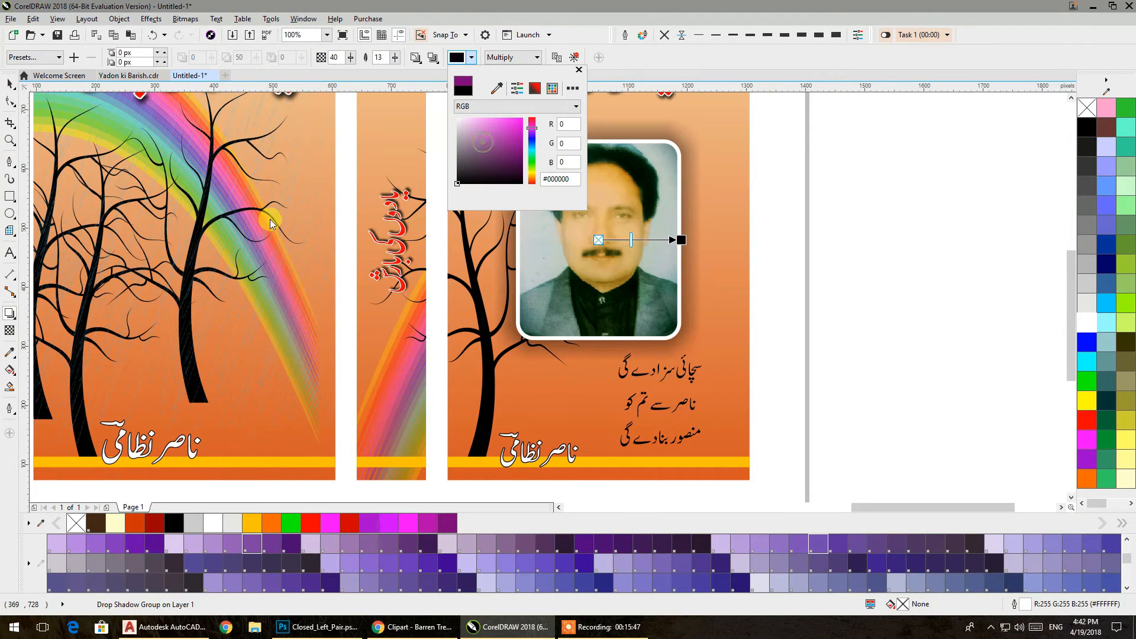
{"action": "left_click", "coordinate": [8, 87]}
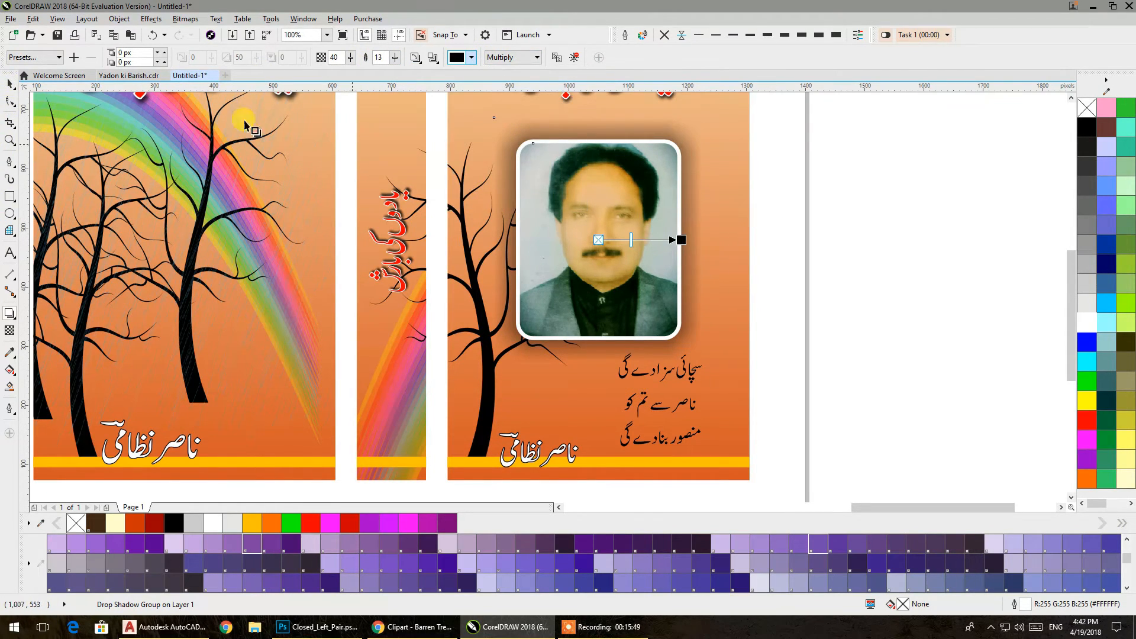
{"action": "left_click", "coordinate": [10, 87]}
{"action": "left_click", "coordinate": [699, 203]}
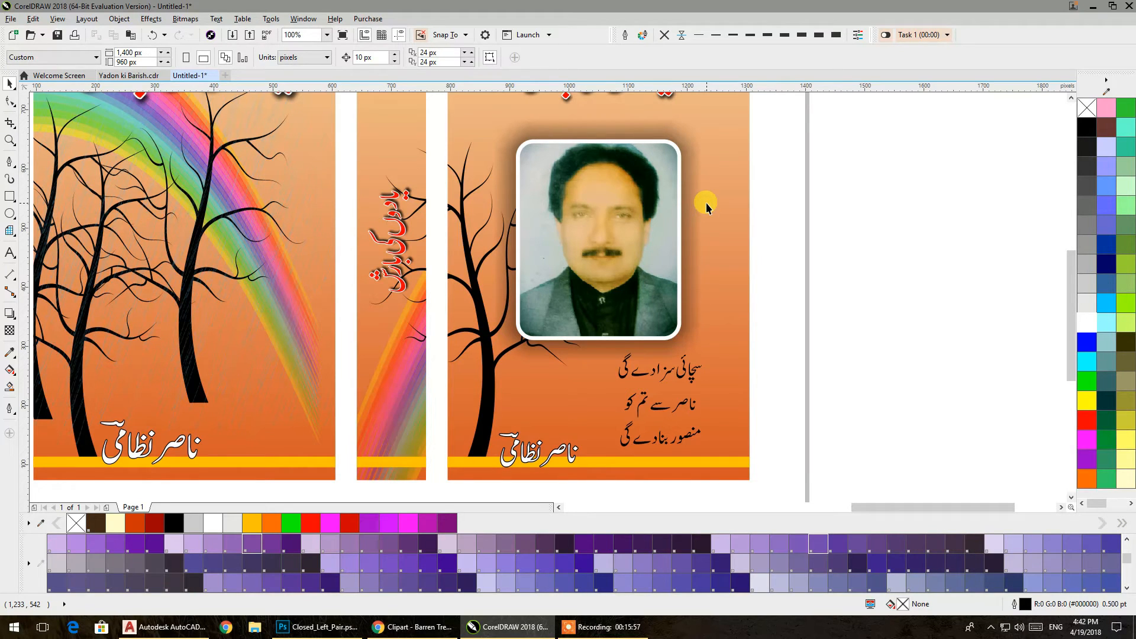
Step: Reduce the feathering of the portrait's drop shadow for a tighter edge
{"action": "left_click", "coordinate": [690, 215]}
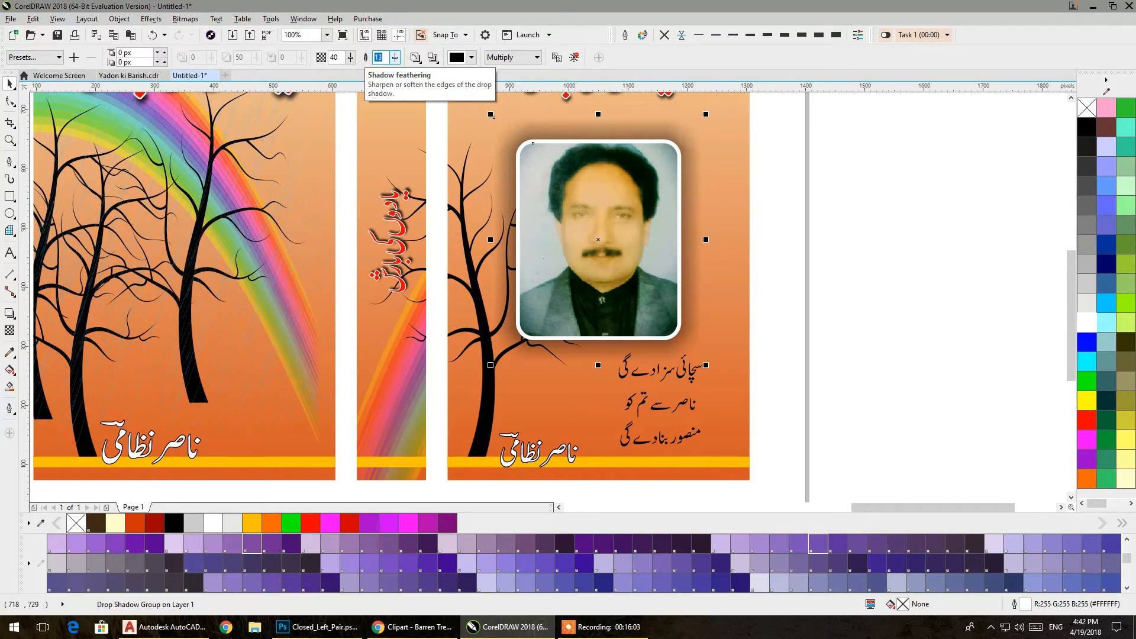
{"action": "key", "text": "Return"}
{"action": "left_click", "coordinate": [881, 203]}
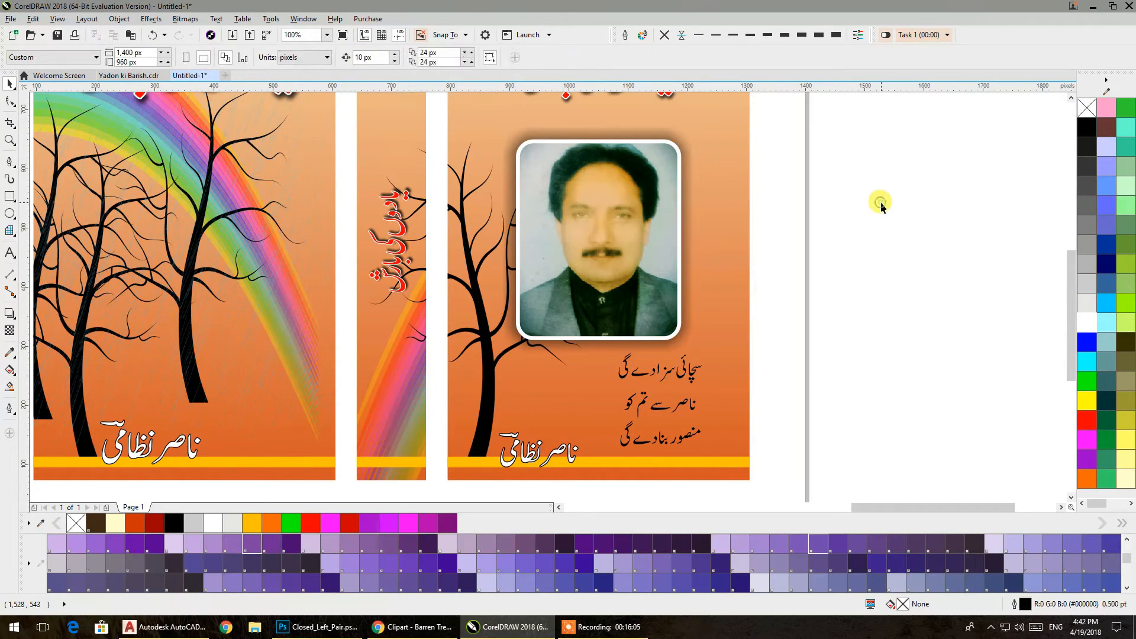
Step: Fill the three-line verse text on the back cover with white
{"action": "left_click", "coordinate": [689, 370]}
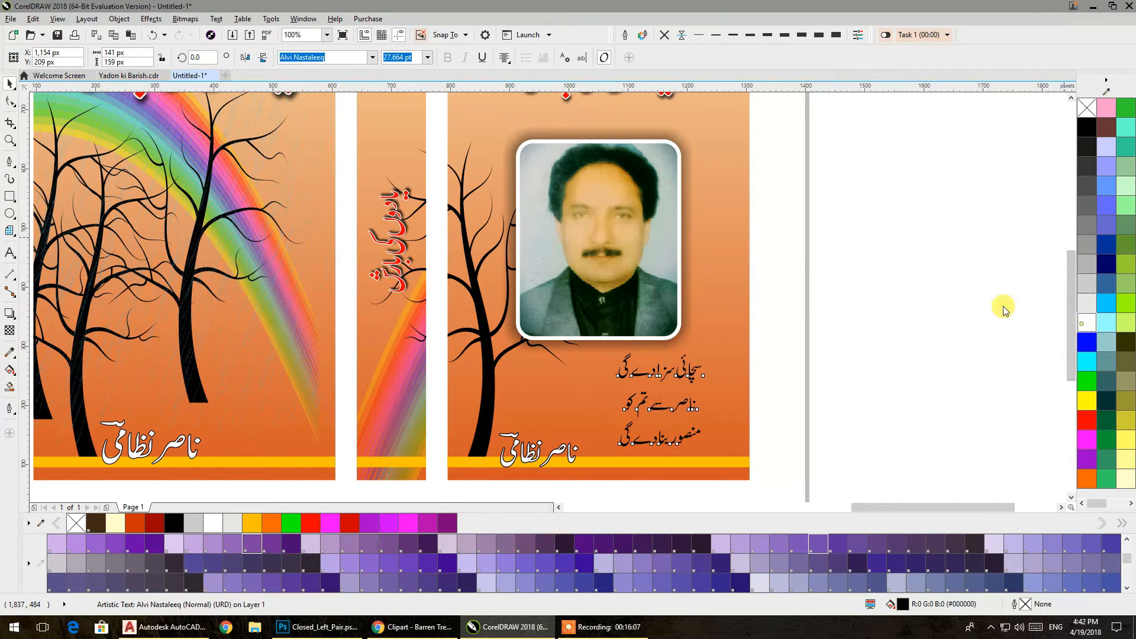
{"action": "left_click", "coordinate": [913, 279]}
{"action": "scroll", "coordinate": [664, 344], "scroll_direction": "down", "scroll_amount": 1}
Step: Delete the rainbow from the spine's PowerClip contents and finish editing the PowerClip
{"action": "left_click_drag", "start_coordinate": [664, 342], "coordinate": [691, 355]}
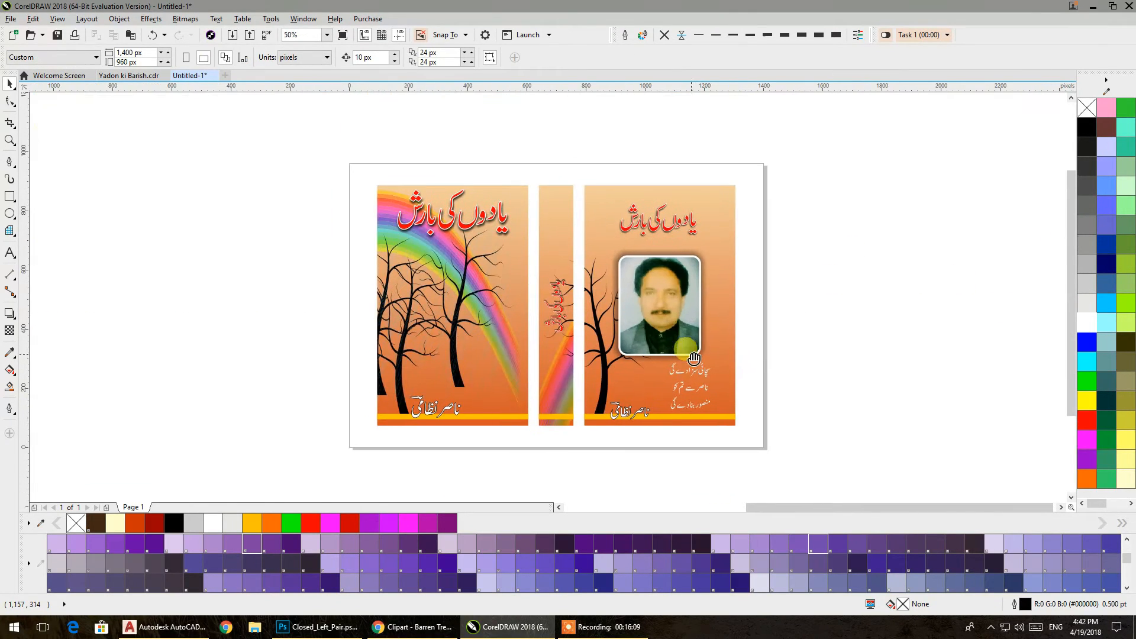
{"action": "left_click_drag", "start_coordinate": [603, 432], "coordinate": [636, 418]}
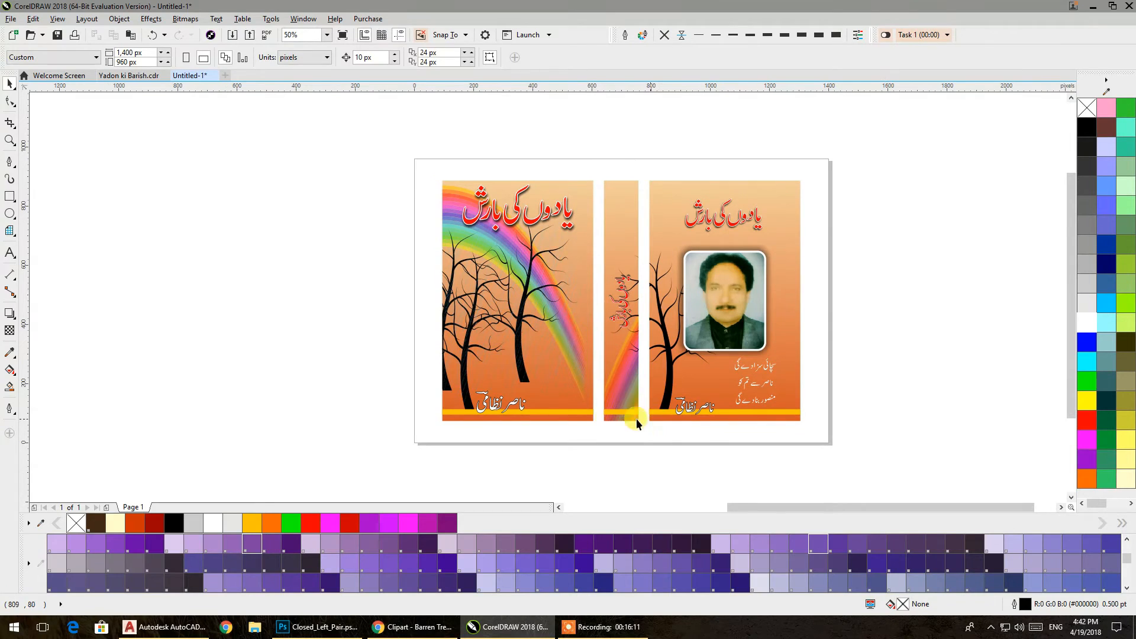
{"action": "left_click", "coordinate": [619, 395]}
{"action": "left_click", "coordinate": [616, 390], "text": "ctrl"}
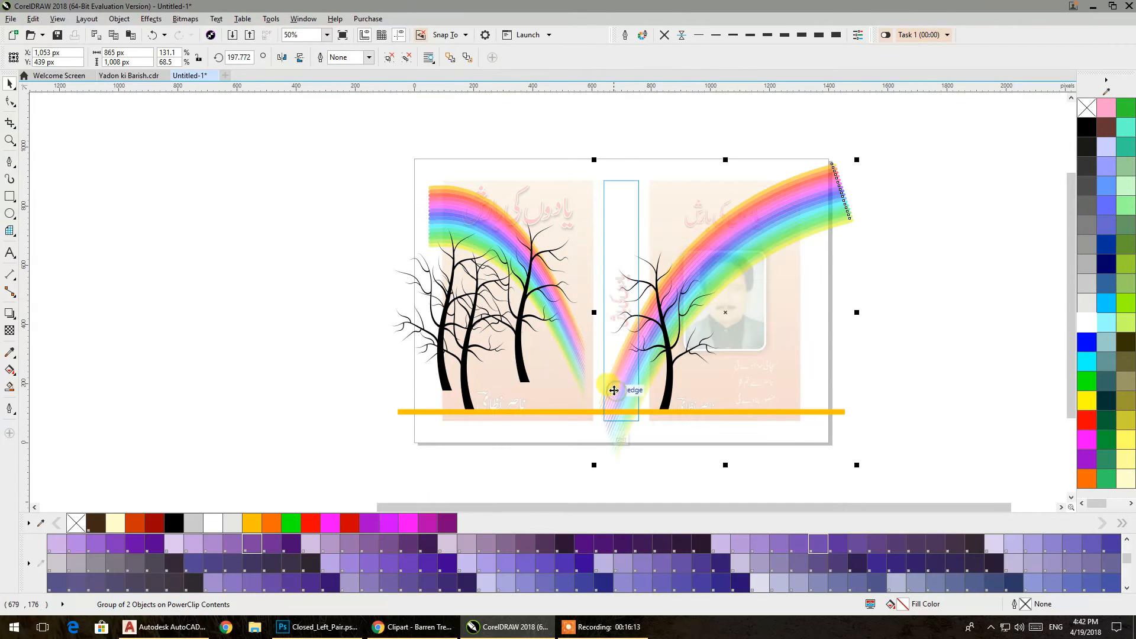
{"action": "key", "text": "Delete"}
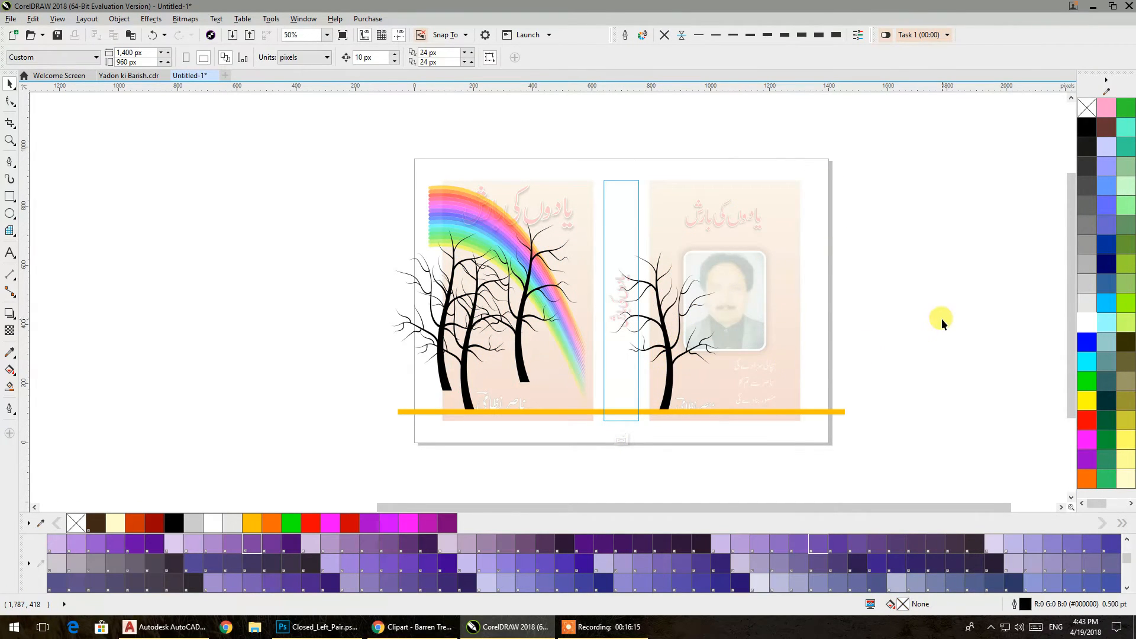
{"action": "left_click", "coordinate": [938, 317], "text": "ctrl"}
{"action": "left_click", "coordinate": [936, 319]}
{"action": "scroll", "coordinate": [645, 377], "scroll_direction": "down", "scroll_amount": 1}
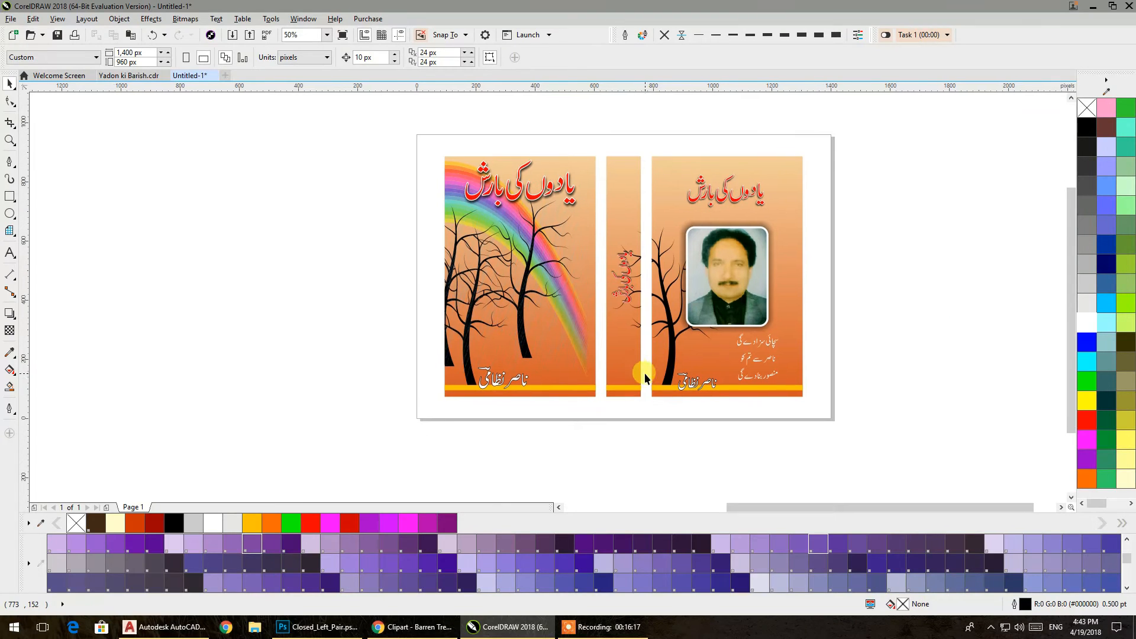
Step: Enlarge the vertical book title on the spine about its centre to nearly fill the spine's width
{"action": "left_click", "coordinate": [621, 298]}
{"action": "scroll", "coordinate": [623, 310], "scroll_direction": "up", "scroll_amount": 1}
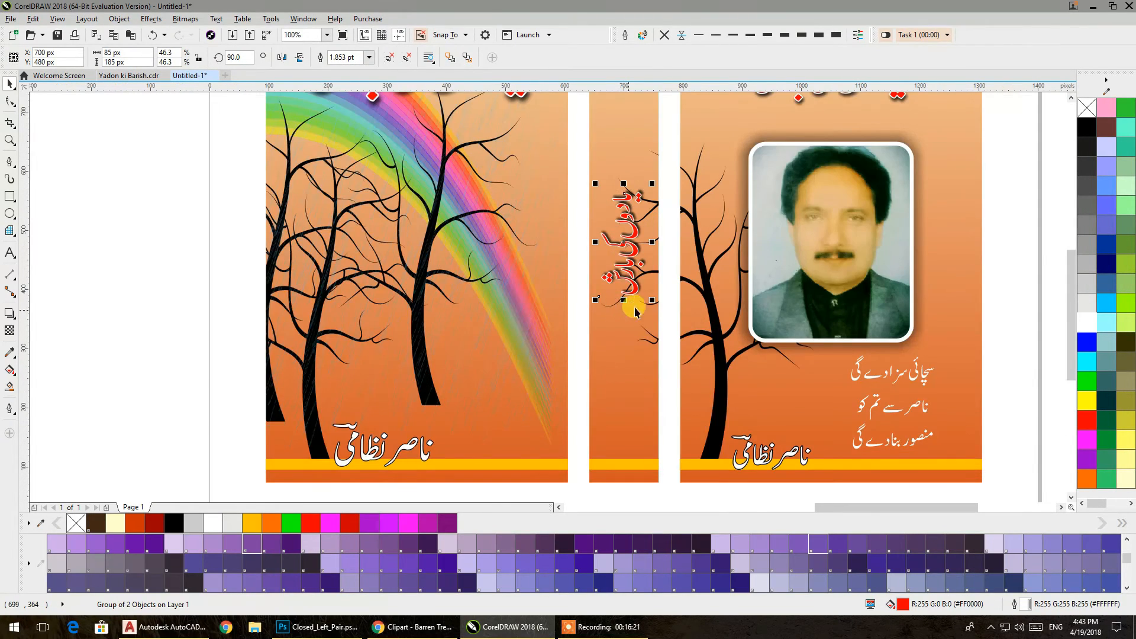
{"action": "left_click_drag", "start_coordinate": [653, 300], "coordinate": [663, 341]}
{"action": "left_click", "coordinate": [669, 345]}
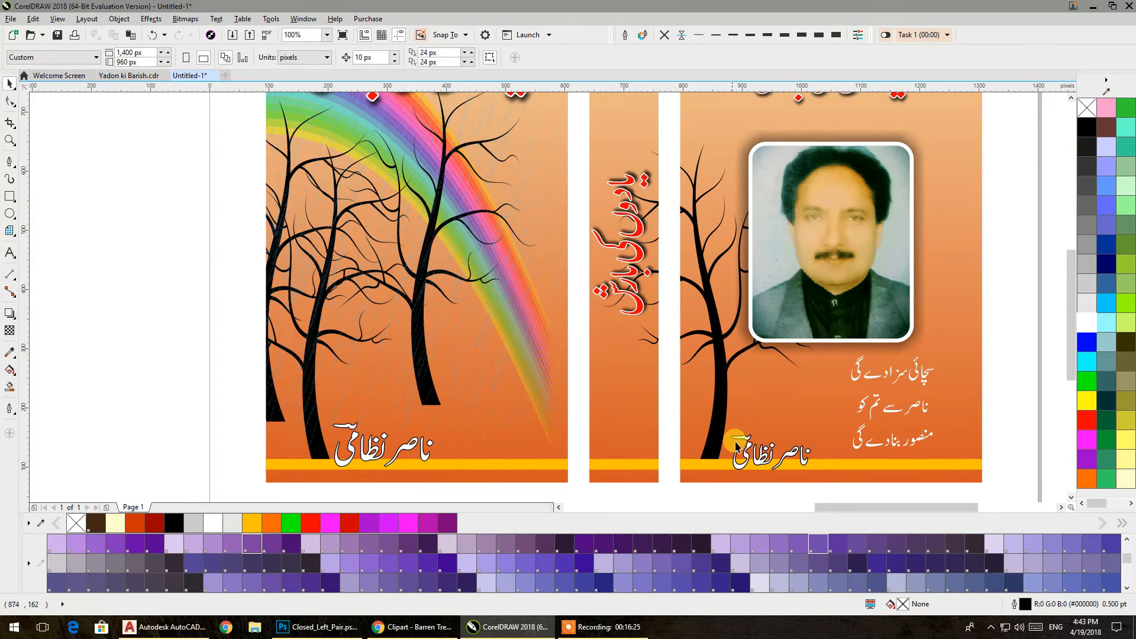
Step: Copy the author name from the back cover onto the spine, rotate it 90 degrees and centre it across the spine's width
{"action": "left_click_drag", "start_coordinate": [747, 459], "coordinate": [628, 418]}
{"action": "right_click", "coordinate": [628, 418]}
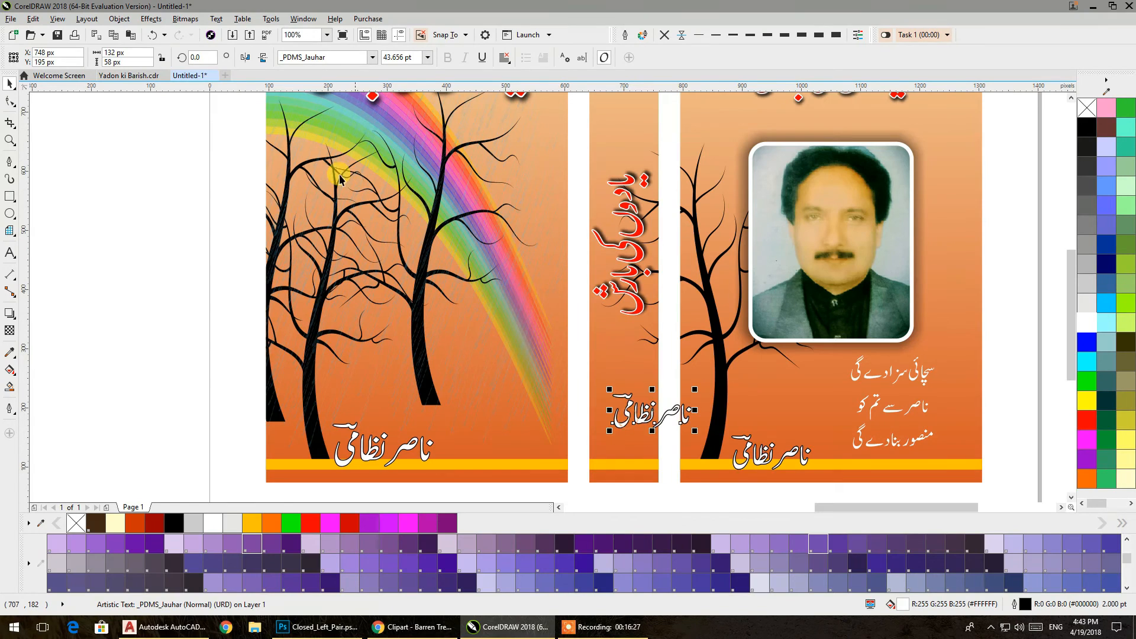
{"action": "type", "text": "90"}
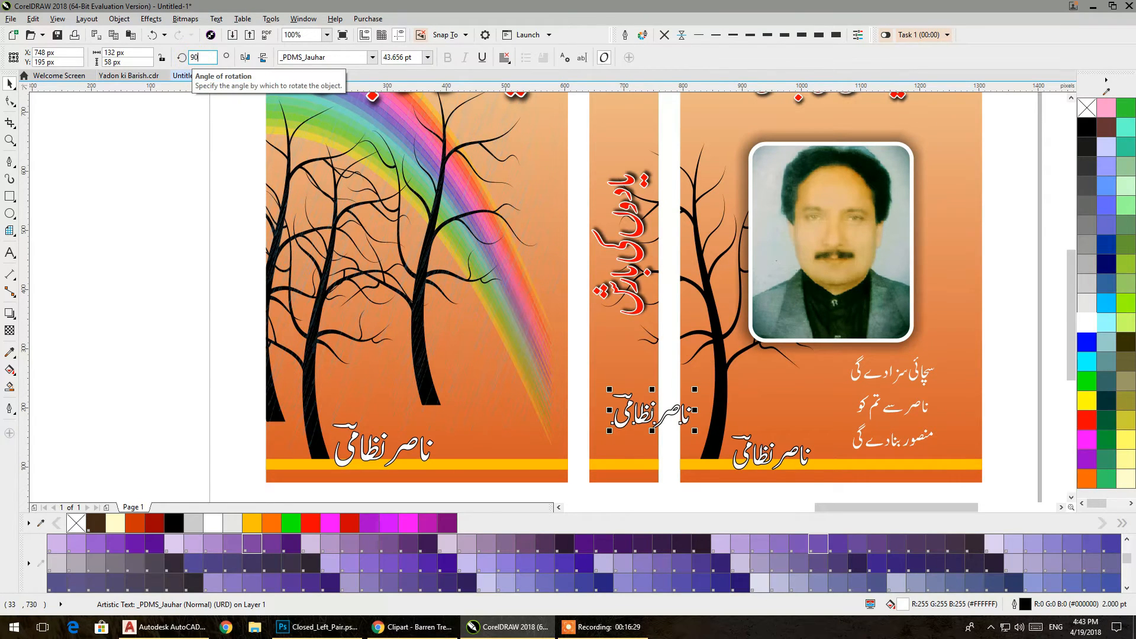
{"action": "key", "text": "Return"}
{"action": "left_click", "coordinate": [596, 386], "text": "shift"}
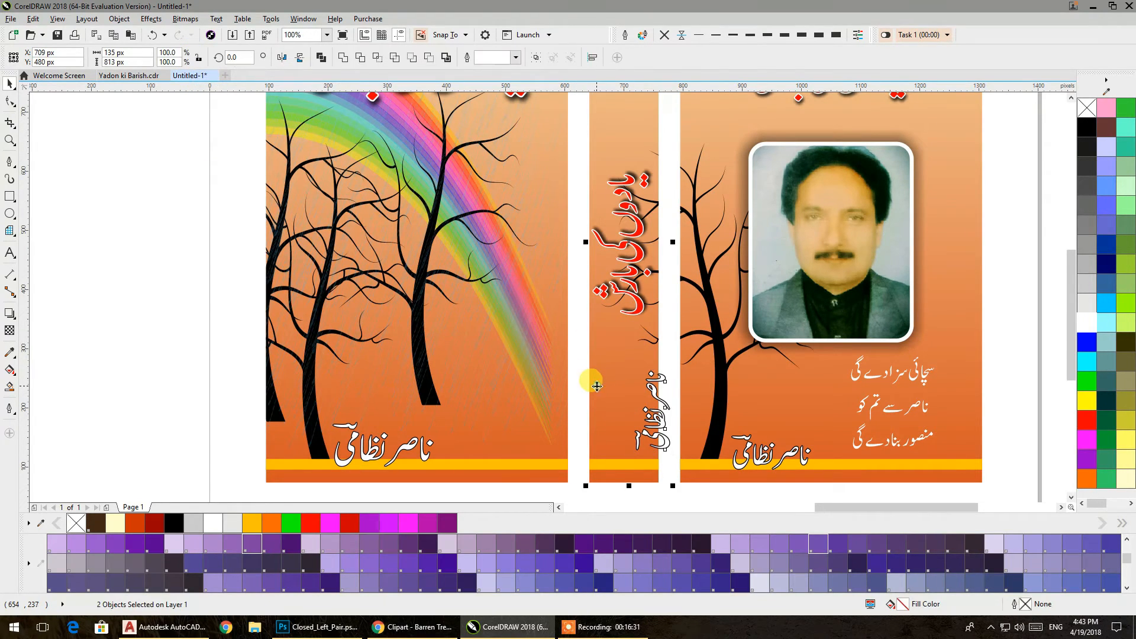
{"action": "key", "text": "c"}
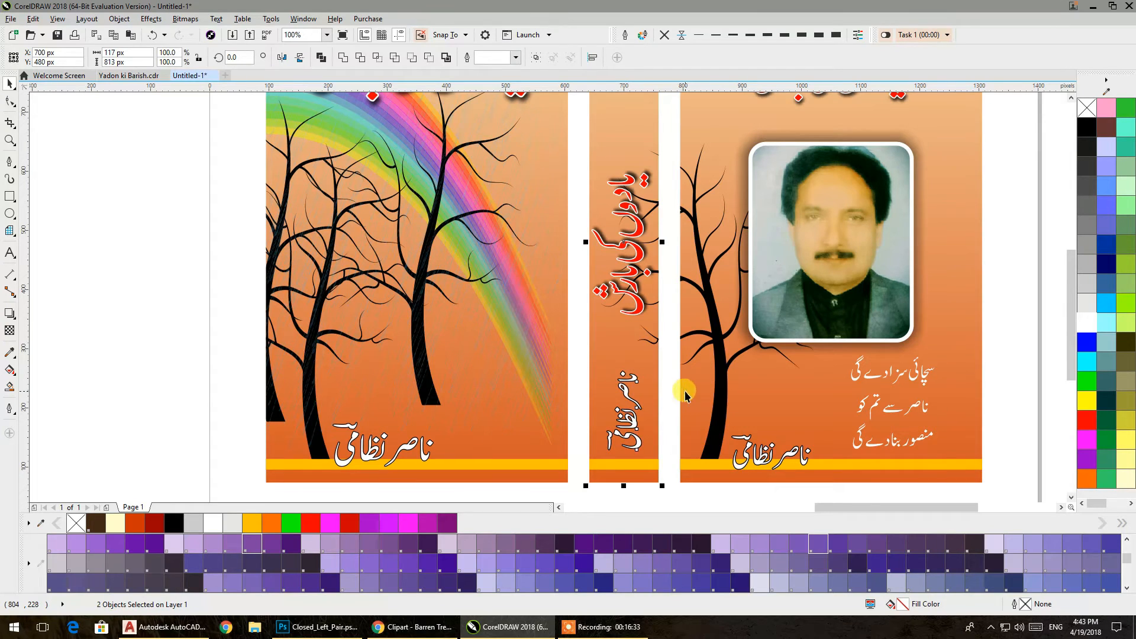
Step: Align the bottom of the spine's vertical author name with the author name on the back cover
{"action": "left_click", "coordinate": [626, 449]}
{"action": "left_click", "coordinate": [738, 466], "text": "shift"}
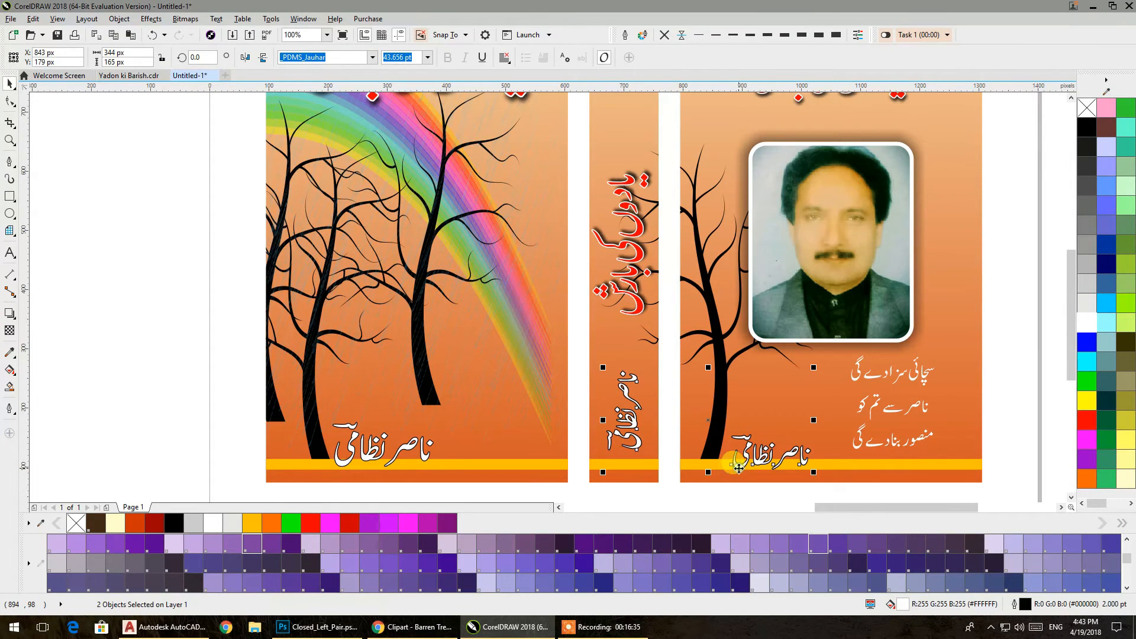
{"action": "key", "text": "b"}
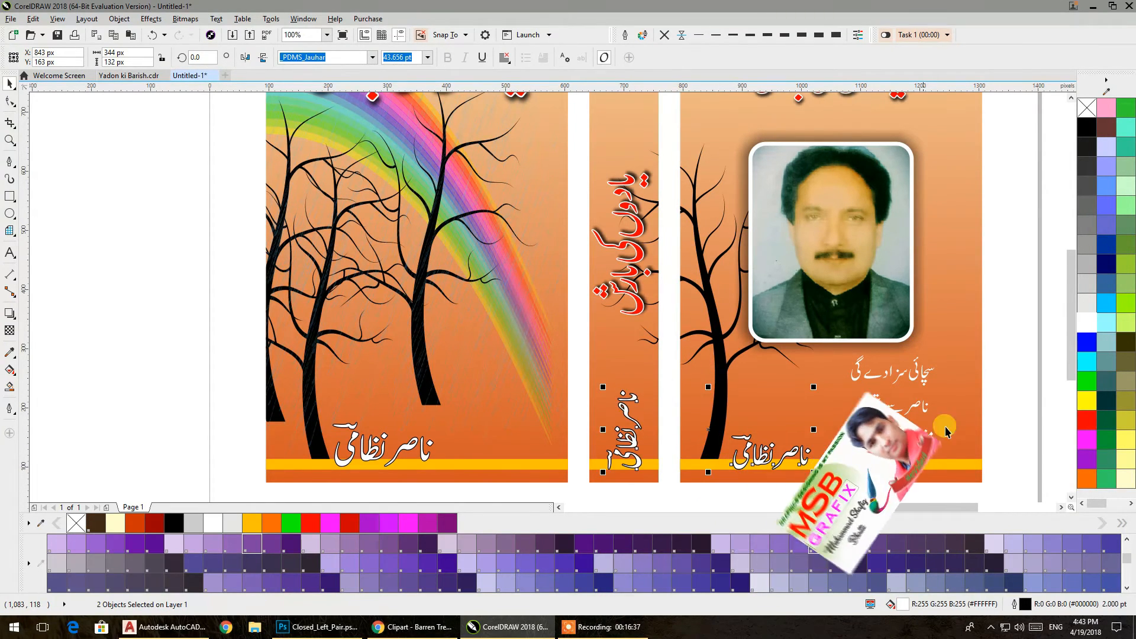
{"action": "left_click", "coordinate": [995, 360]}
Step: Align the top of the spine's vertical title with the top of the back cover title
{"action": "left_click_drag", "start_coordinate": [859, 355], "coordinate": [828, 486]}
{"action": "left_click", "coordinate": [605, 339]}
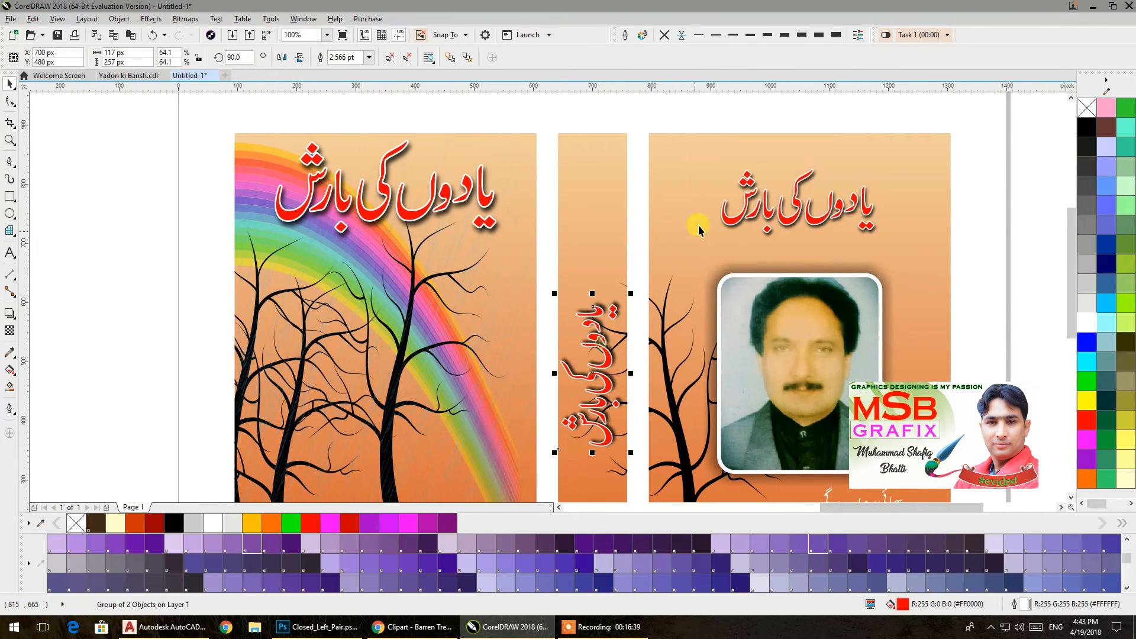
{"action": "left_click", "coordinate": [725, 213], "text": "shift"}
{"action": "key", "text": "t"}
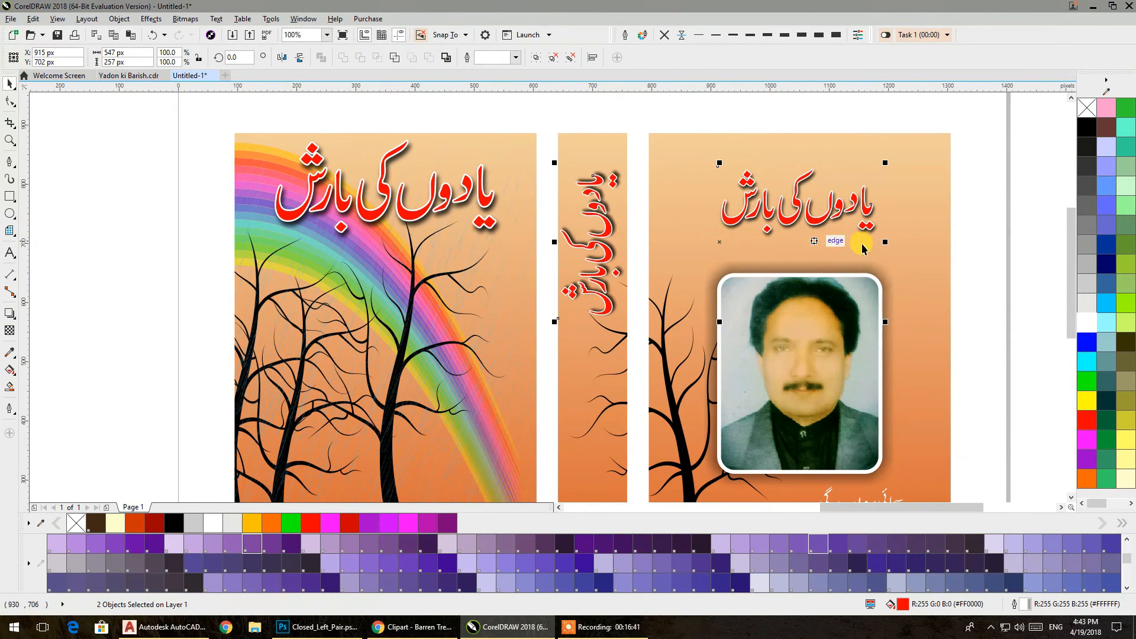
{"action": "key", "text": "Escape"}
Step: Raise the author names on the front, spine and back together so they sit just above the yellow band
{"action": "scroll", "coordinate": [702, 250], "scroll_direction": "down", "scroll_amount": 2}
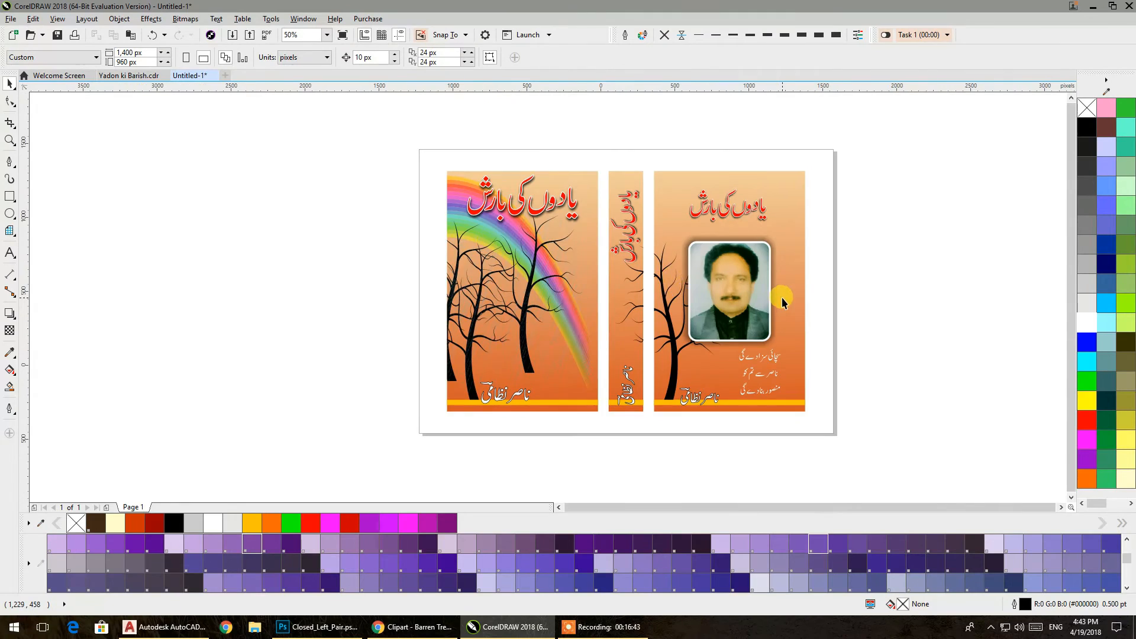
{"action": "scroll", "coordinate": [727, 367], "scroll_direction": "up", "scroll_amount": 2}
{"action": "left_click_drag", "start_coordinate": [802, 394], "coordinate": [346, 257]}
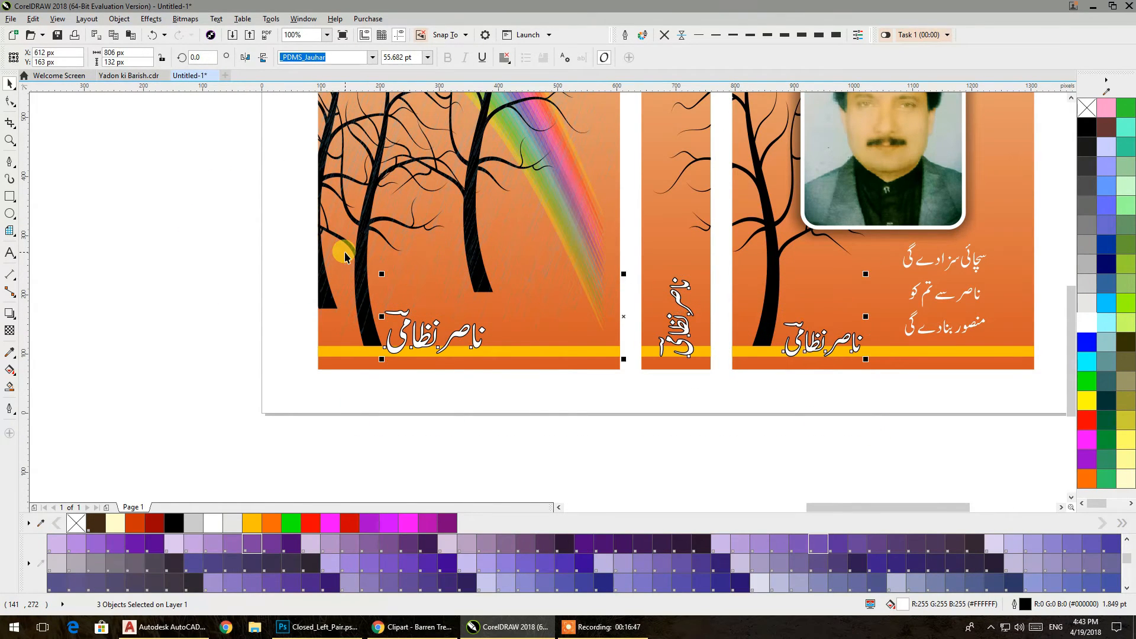
{"action": "key", "text": "Up"}
{"action": "key", "text": "Up"}
{"action": "key", "text": "Up"}
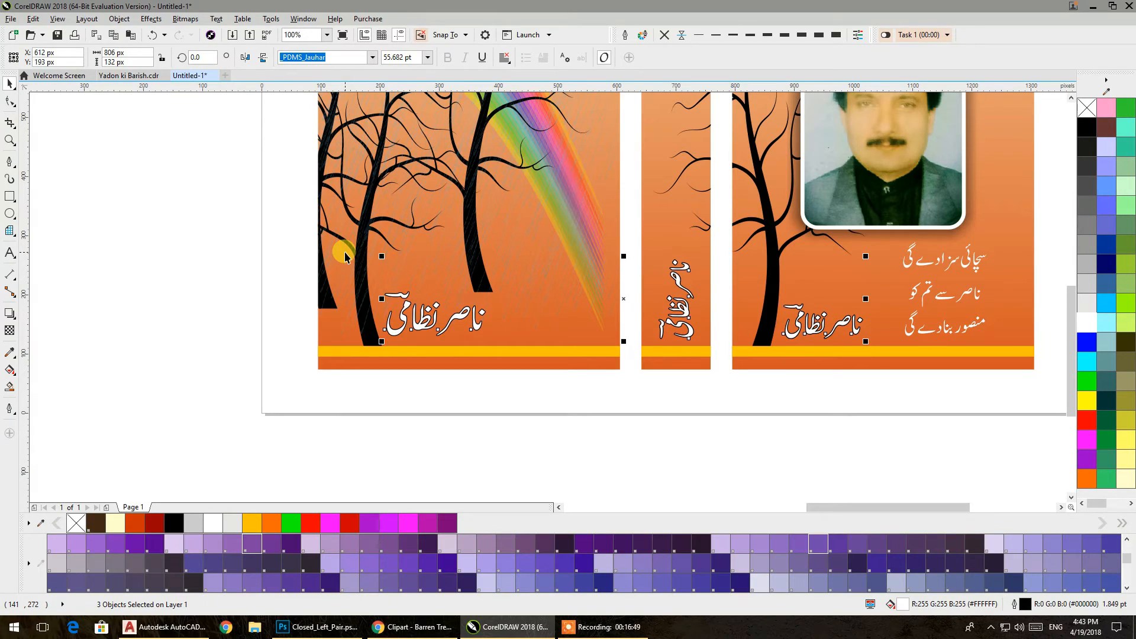
{"action": "key", "text": "Down"}
{"action": "key", "text": "Up"}
{"action": "key", "text": "ctrl+Down"}
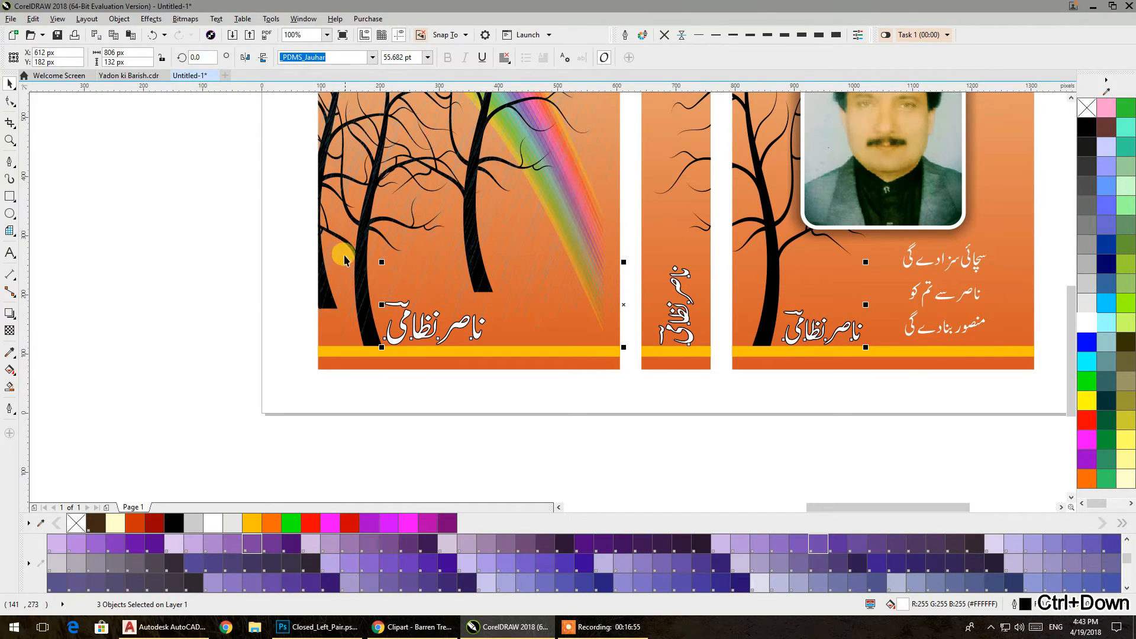
{"action": "left_click", "coordinate": [467, 454]}
Step: Recolour the gradient across the front, spine and back backgrounds, with pale yellow at the bottom and olive yellow at the top
{"action": "scroll", "coordinate": [481, 335], "scroll_direction": "down", "scroll_amount": 5}
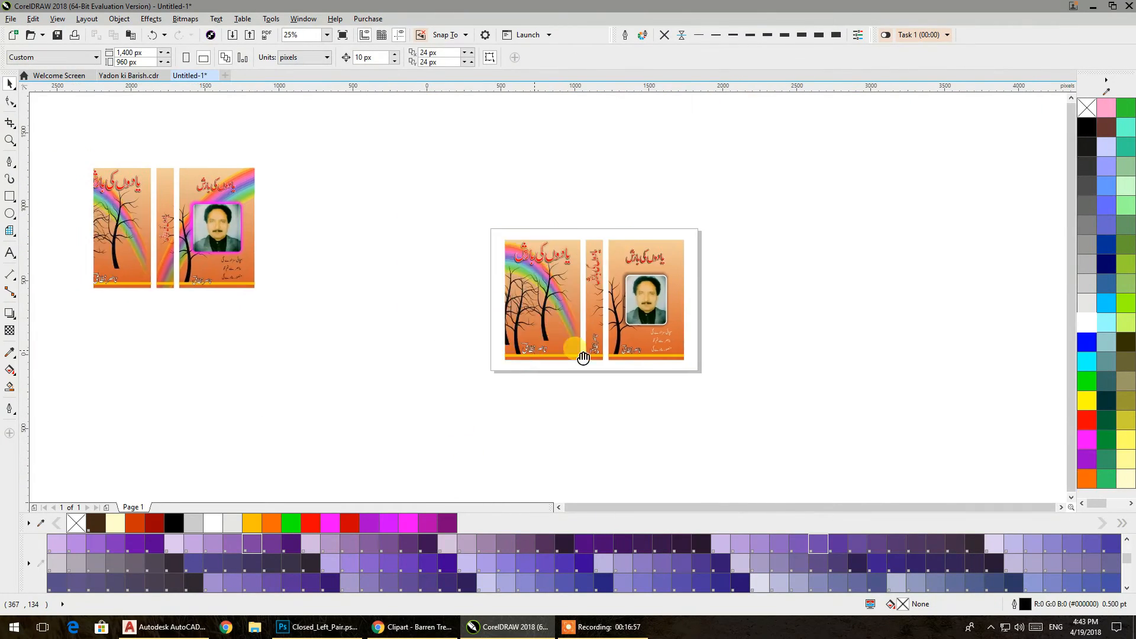
{"action": "left_click_drag", "start_coordinate": [583, 357], "coordinate": [687, 360]}
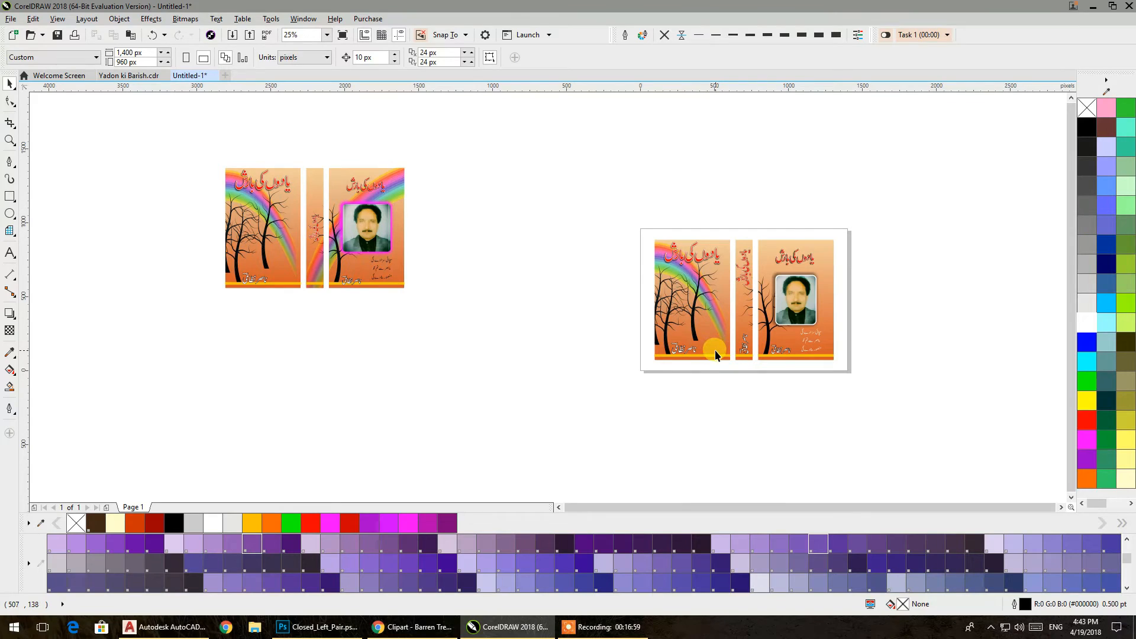
{"action": "left_click", "coordinate": [715, 355]}
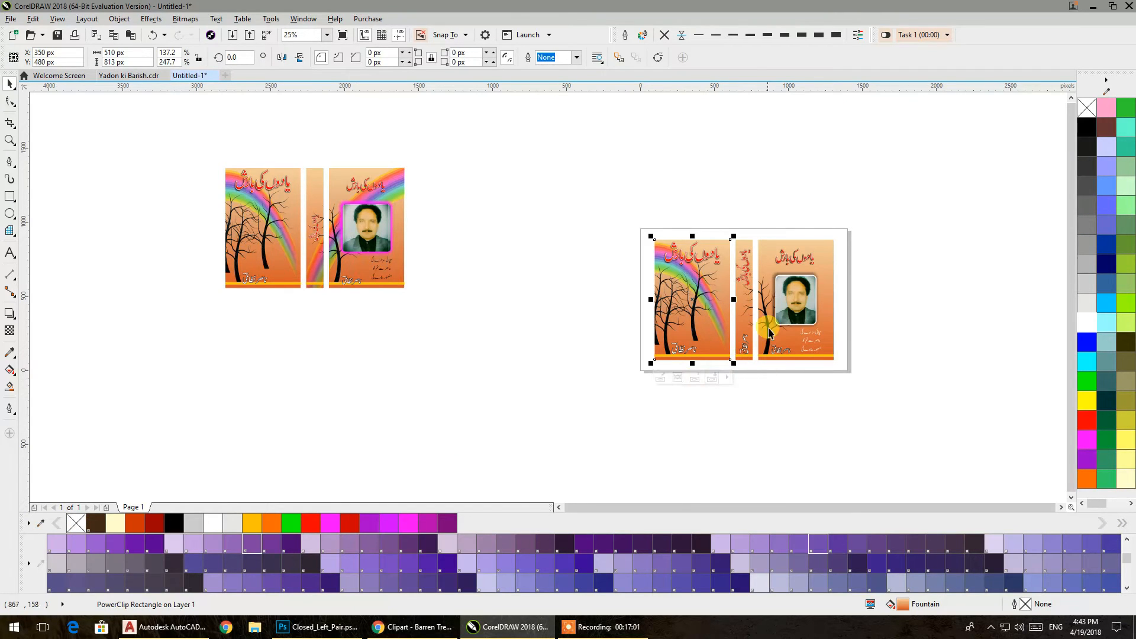
{"action": "left_click", "coordinate": [825, 265], "text": "shift"}
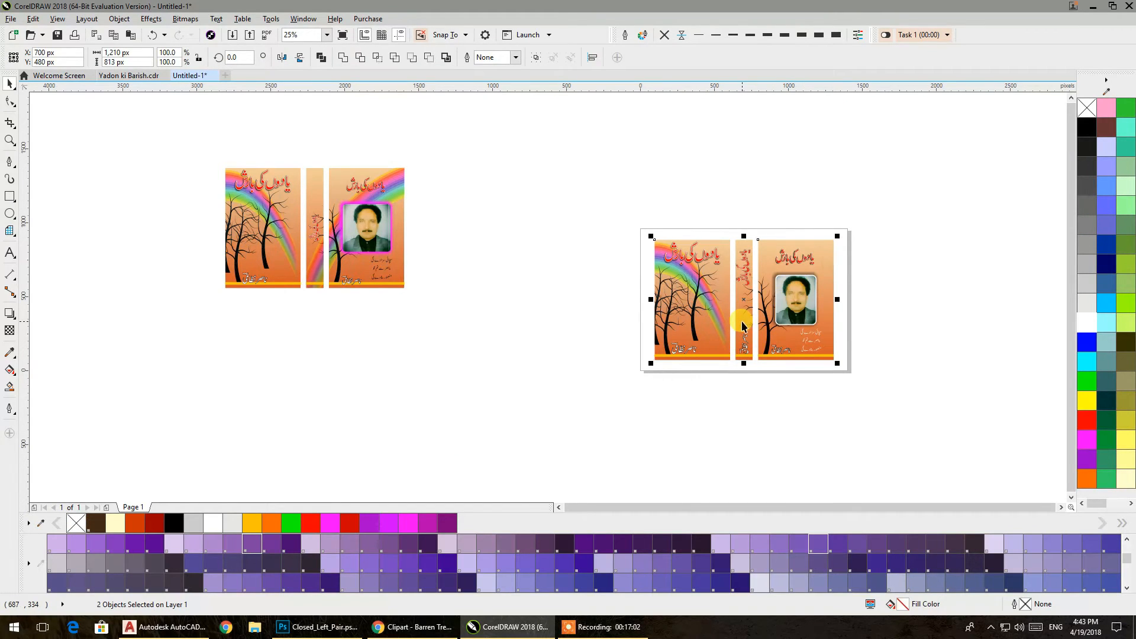
{"action": "left_click", "coordinate": [9, 372]}
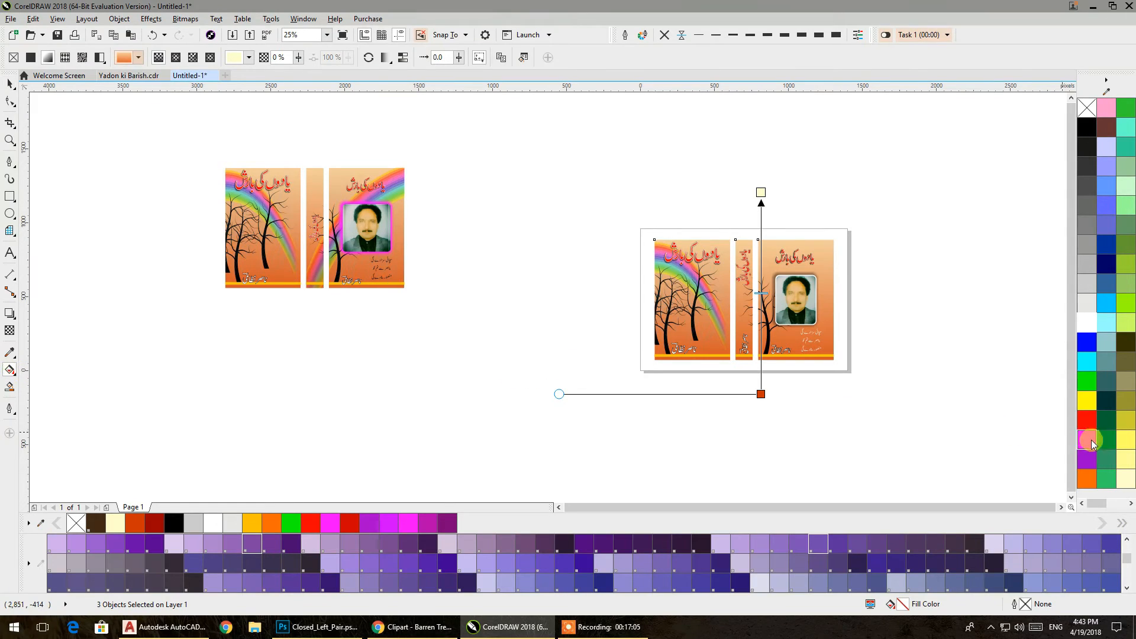
{"action": "left_click_drag", "start_coordinate": [1094, 478], "coordinate": [1024, 463]}
{"action": "left_click_drag", "start_coordinate": [1121, 430], "coordinate": [761, 194]}
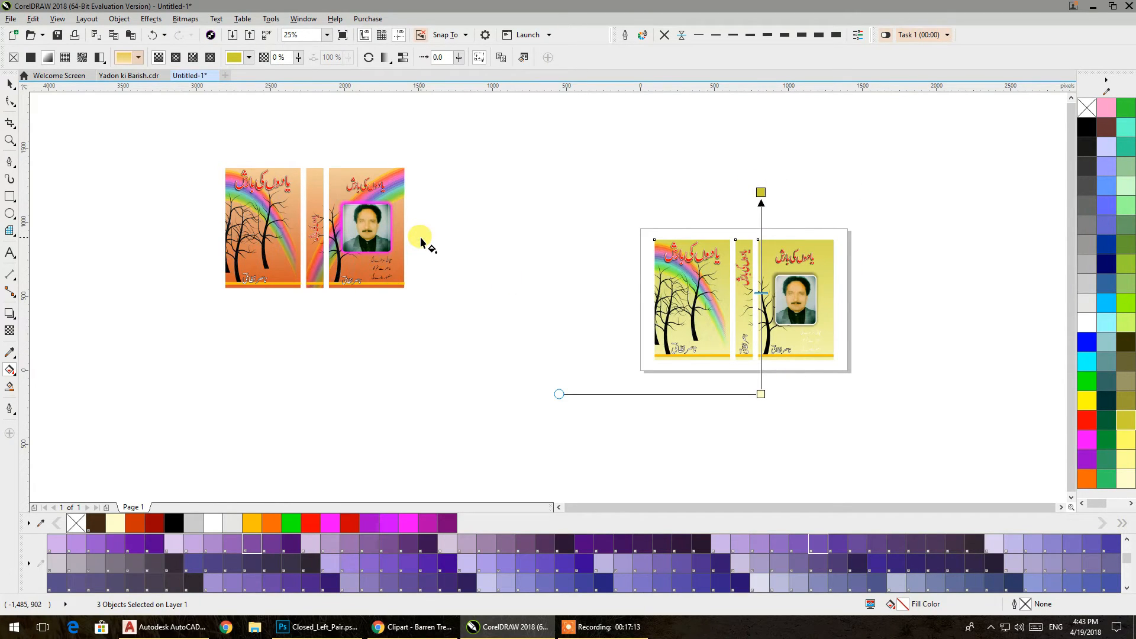
{"action": "left_click", "coordinate": [8, 85]}
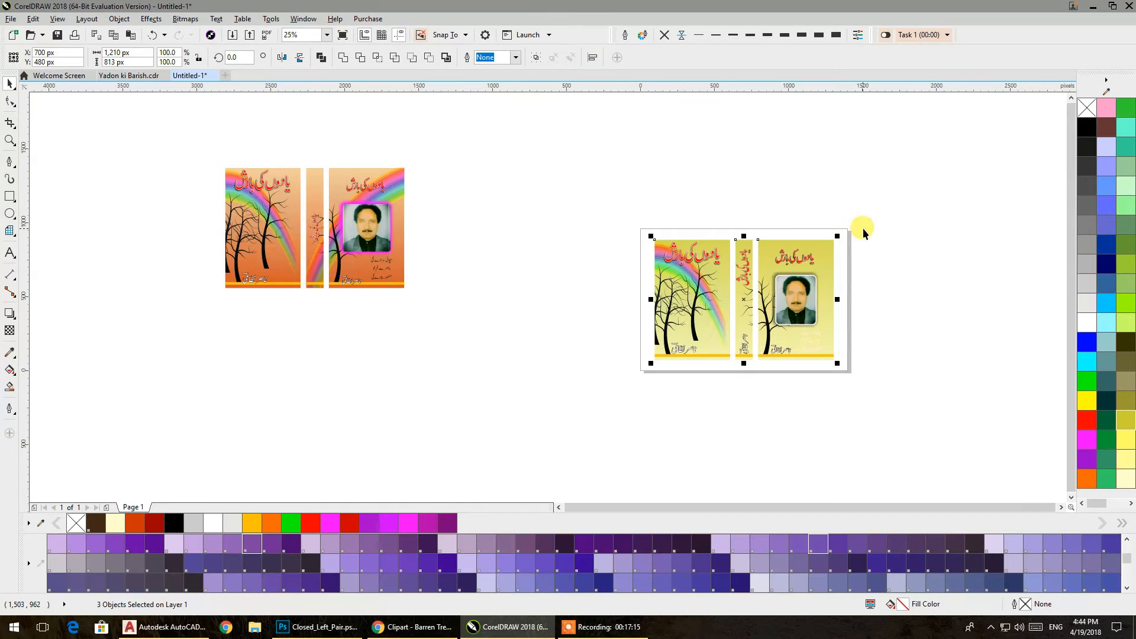
Step: Fill the three author names with black and give them white outlines, and fill the back cover verse with black
{"action": "scroll", "coordinate": [773, 356], "scroll_direction": "up", "scroll_amount": 2}
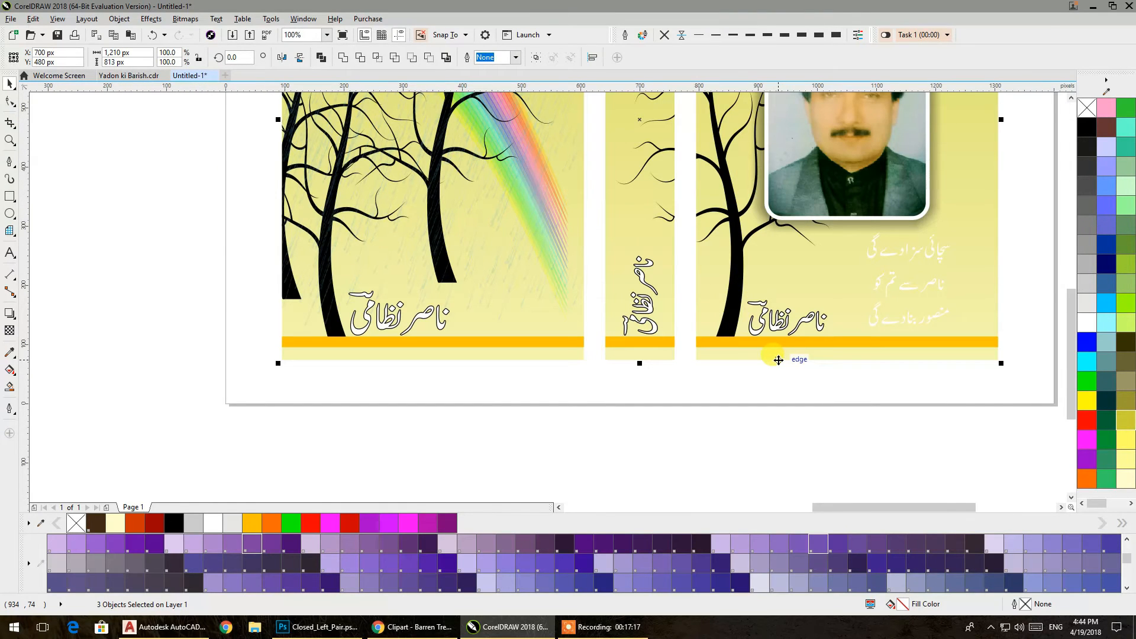
{"action": "left_click_drag", "start_coordinate": [837, 442], "coordinate": [277, 245]}
{"action": "right_click", "coordinate": [1087, 319]}
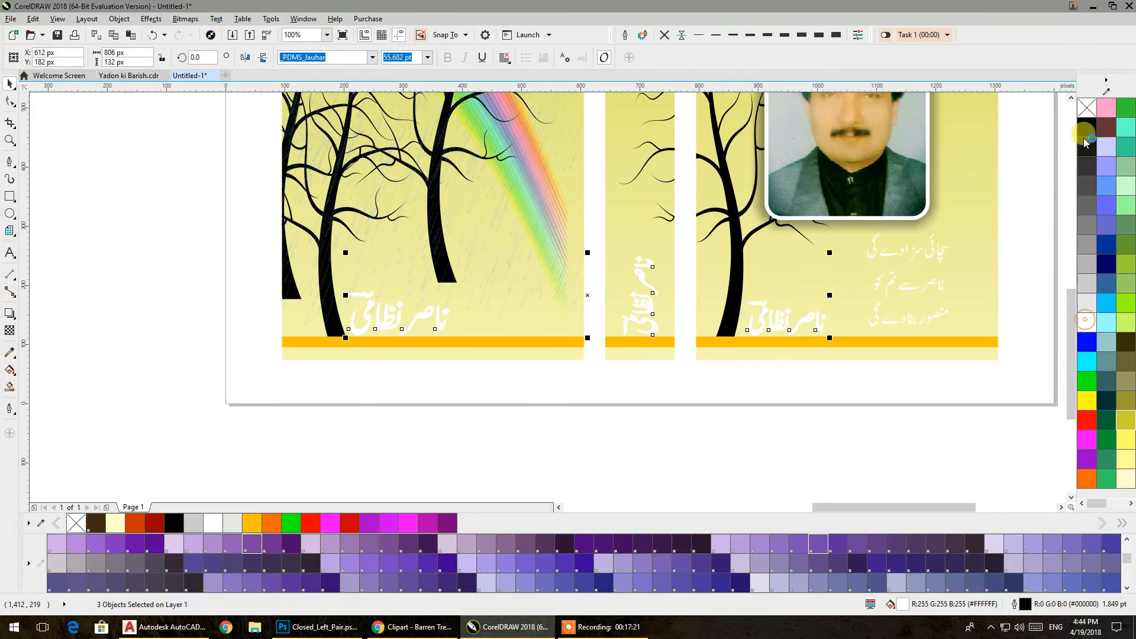
{"action": "left_click", "coordinate": [1086, 134]}
{"action": "left_click_drag", "start_coordinate": [1027, 456], "coordinate": [858, 224]}
{"action": "left_click", "coordinate": [1087, 126]}
{"action": "left_click", "coordinate": [874, 385]}
Step: Place a copy of the whole yellow cover design off the page, directly below the orange variant
{"action": "scroll", "coordinate": [795, 353], "scroll_direction": "down", "scroll_amount": 2}
{"action": "scroll", "coordinate": [794, 353], "scroll_direction": "down", "scroll_amount": 1}
{"action": "left_click_drag", "start_coordinate": [958, 413], "coordinate": [662, 208]}
{"action": "left_click_drag", "start_coordinate": [792, 297], "coordinate": [362, 354]}
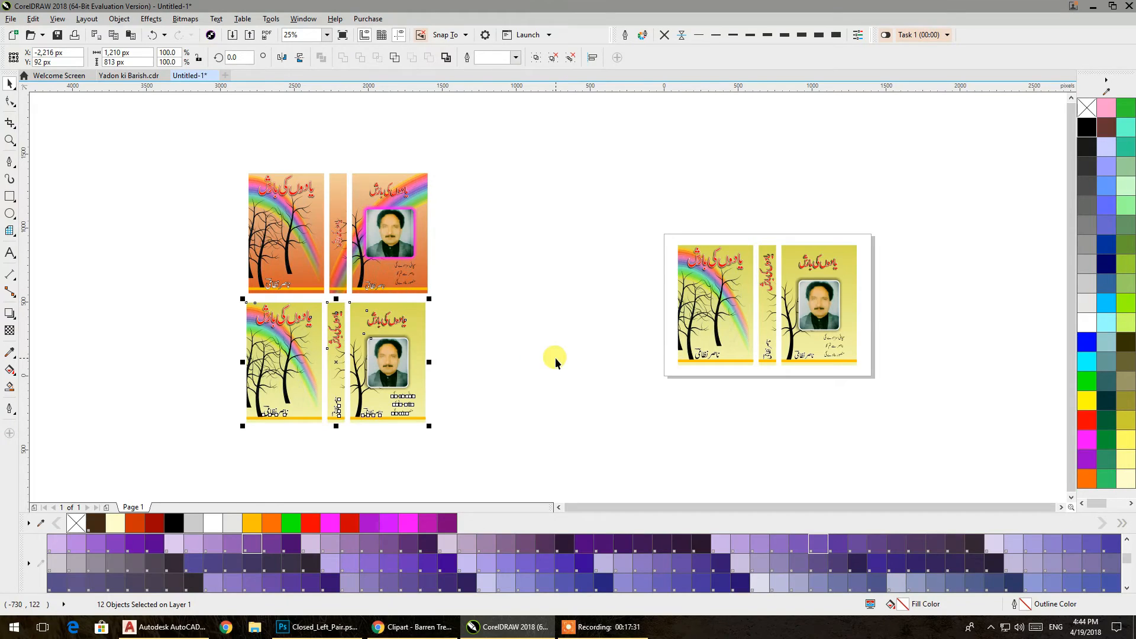
{"action": "left_click", "coordinate": [556, 358]}
Step: Move the rainbow lower inside the page's front cover PowerClip so it clears the title, and finish editing the contents
{"action": "scroll", "coordinate": [538, 387], "scroll_direction": "right", "scroll_amount": 2}
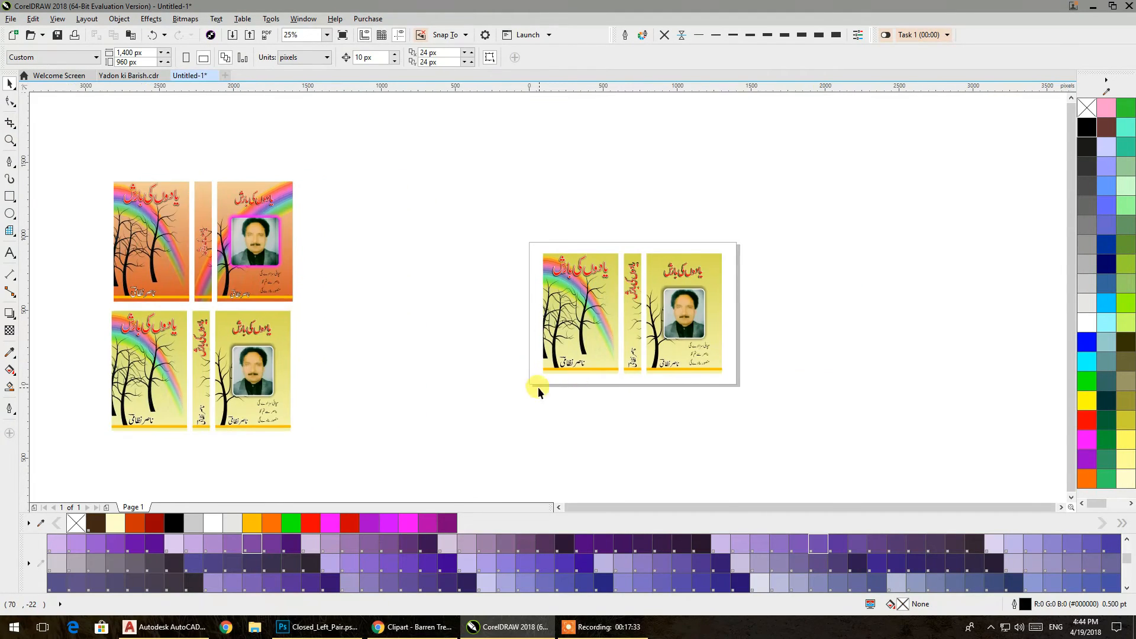
{"action": "scroll", "coordinate": [660, 340], "scroll_direction": "up", "scroll_amount": 1}
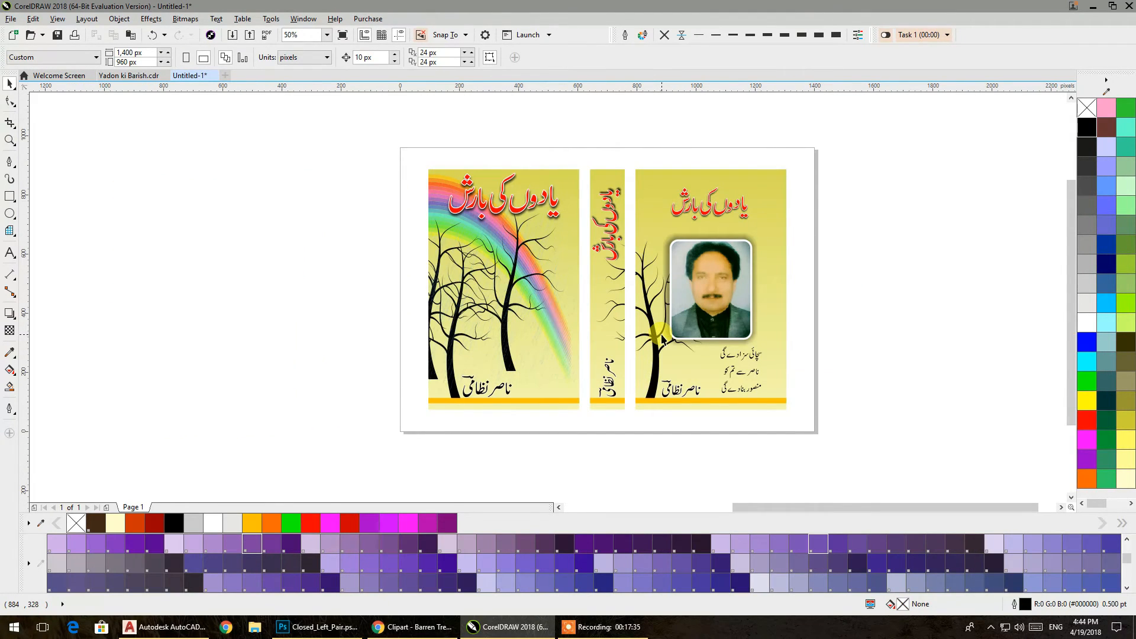
{"action": "scroll", "coordinate": [661, 339], "scroll_direction": "down", "scroll_amount": 1}
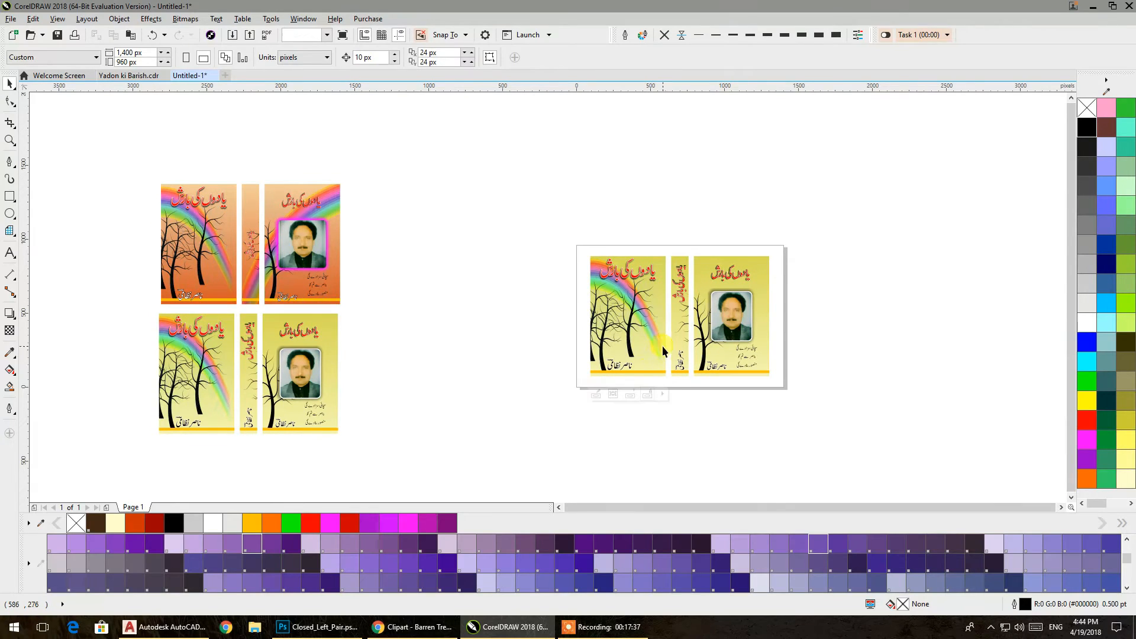
{"action": "left_click", "coordinate": [663, 347]}
{"action": "left_click", "coordinate": [667, 431]}
{"action": "left_click_drag", "start_coordinate": [556, 229], "coordinate": [668, 390]}
{"action": "left_click", "coordinate": [669, 389]}
{"action": "left_click", "coordinate": [655, 333]}
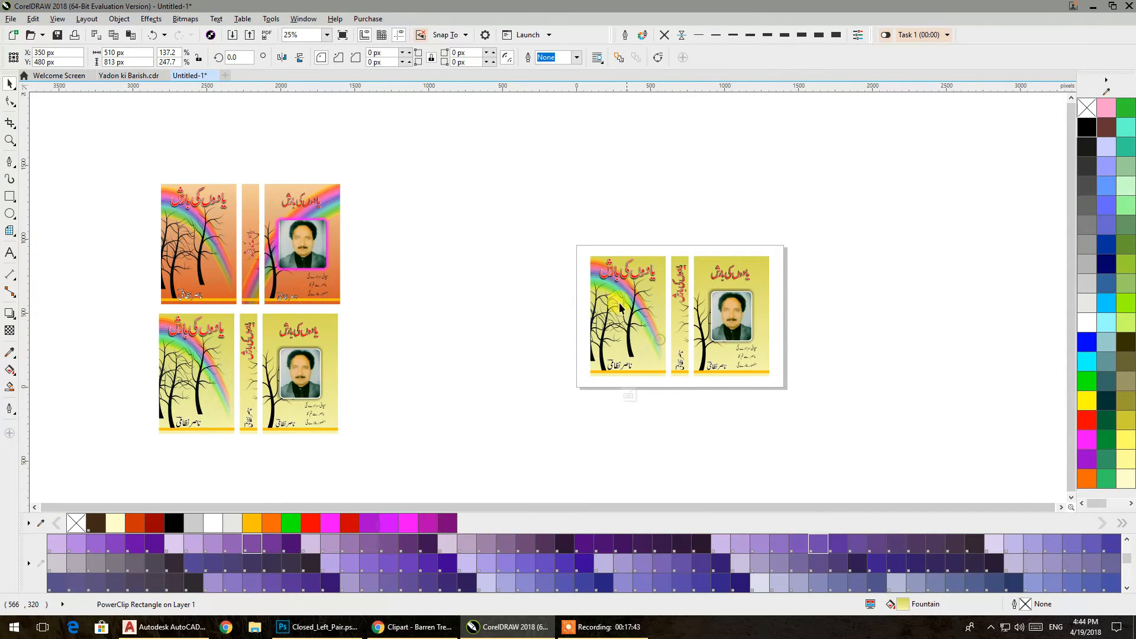
{"action": "left_click_drag", "start_coordinate": [585, 277], "coordinate": [585, 290]}
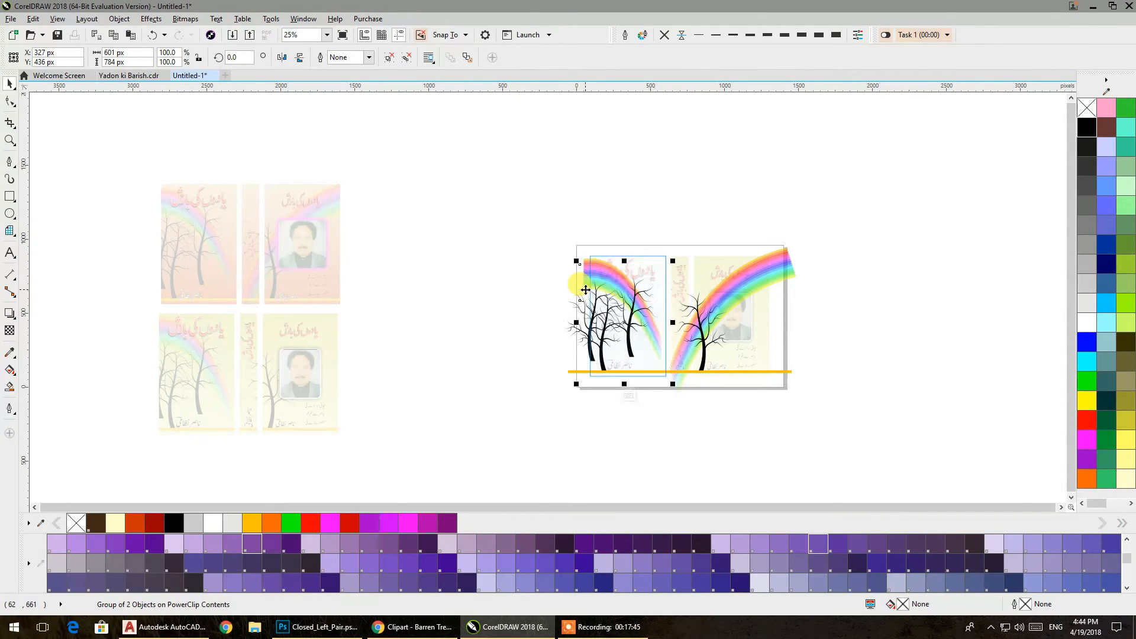
{"action": "left_click", "coordinate": [504, 265]}
{"action": "left_click", "coordinate": [579, 255]}
{"action": "left_click_drag", "start_coordinate": [596, 280], "coordinate": [624, 327]}
{"action": "left_click", "coordinate": [628, 395]}
{"action": "left_click", "coordinate": [655, 424]}
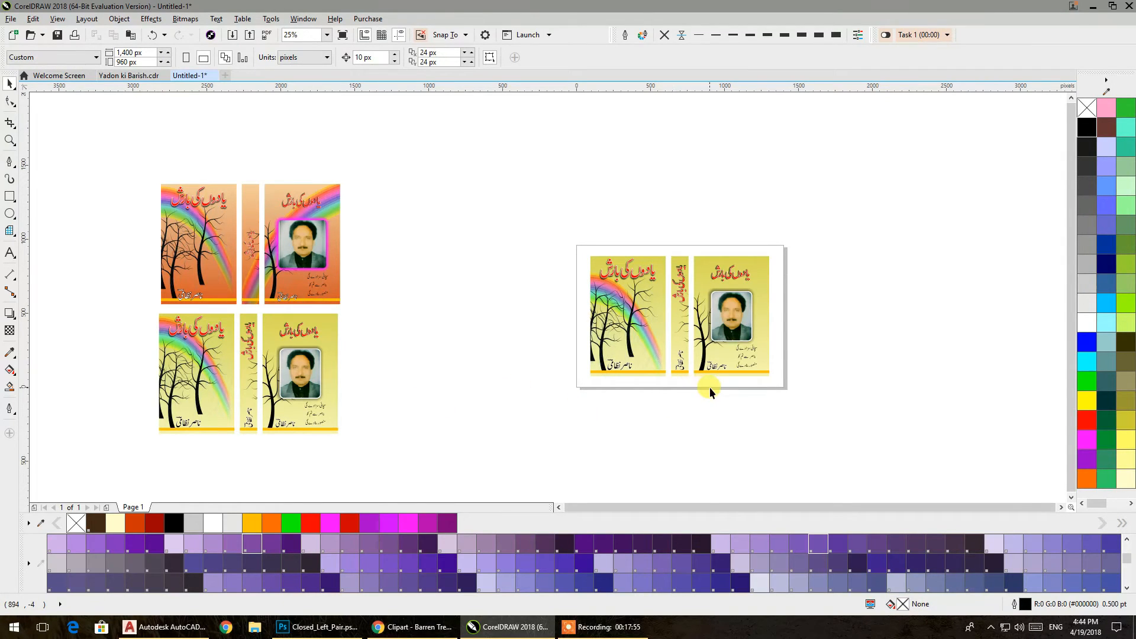
Step: Start exporting only the selected front cover artwork, choosing the Graphics > Adobe folder on drive D as the destination
{"action": "scroll", "coordinate": [689, 362], "scroll_direction": "up", "scroll_amount": 2}
{"action": "left_click_drag", "start_coordinate": [687, 360], "coordinate": [601, 389]}
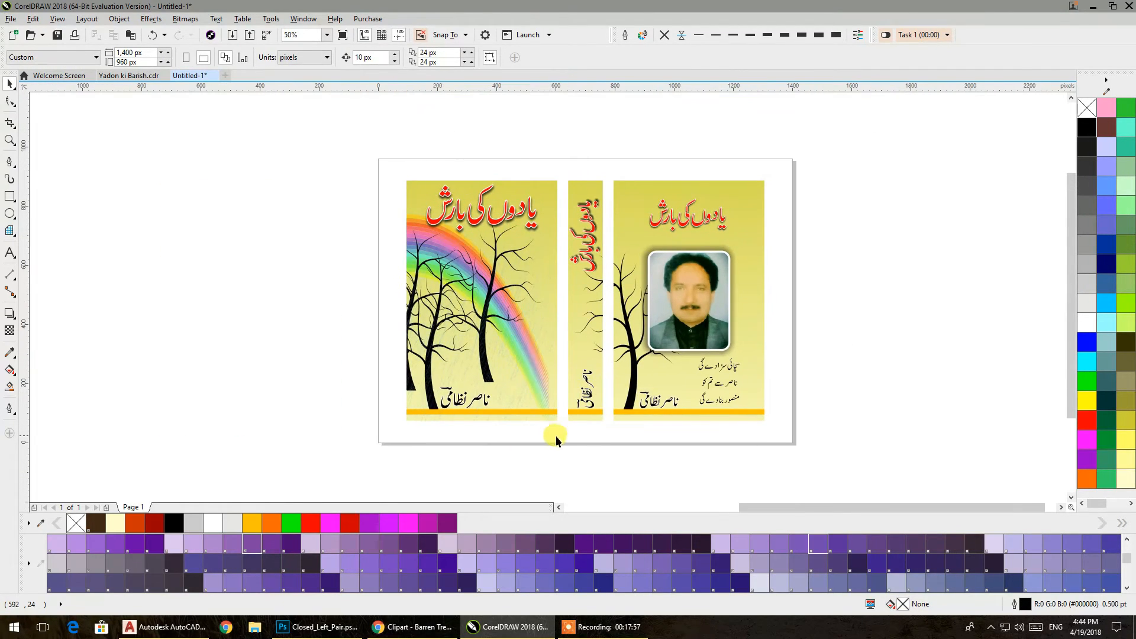
{"action": "left_click_drag", "start_coordinate": [570, 439], "coordinate": [564, 441]}
{"action": "key", "text": "ctrl+e"}
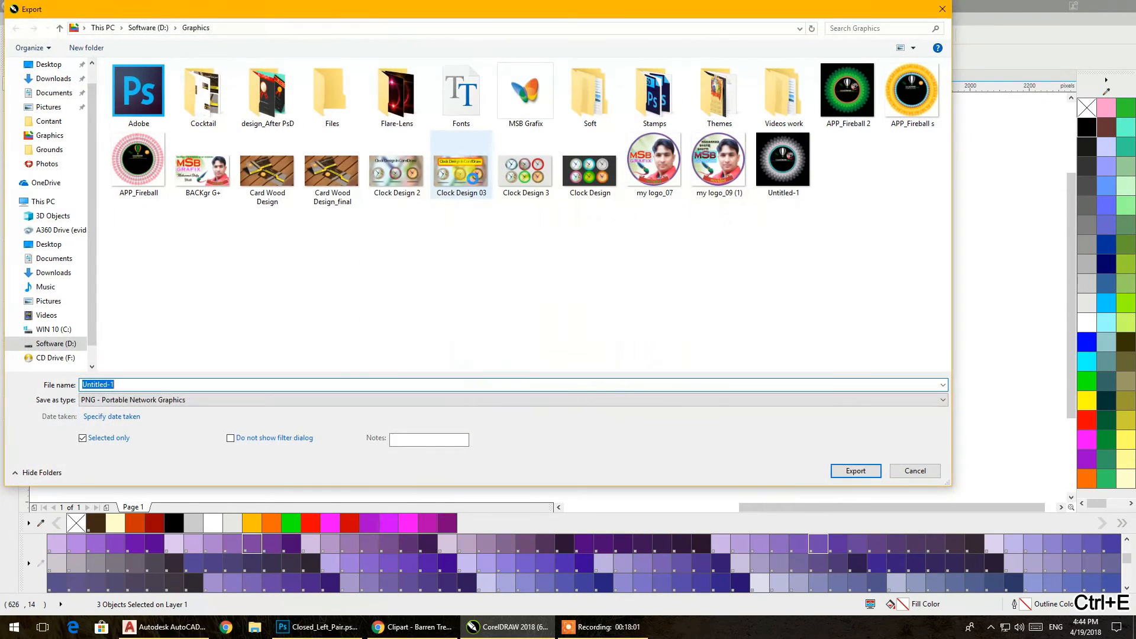
{"action": "double_click", "coordinate": [146, 103]}
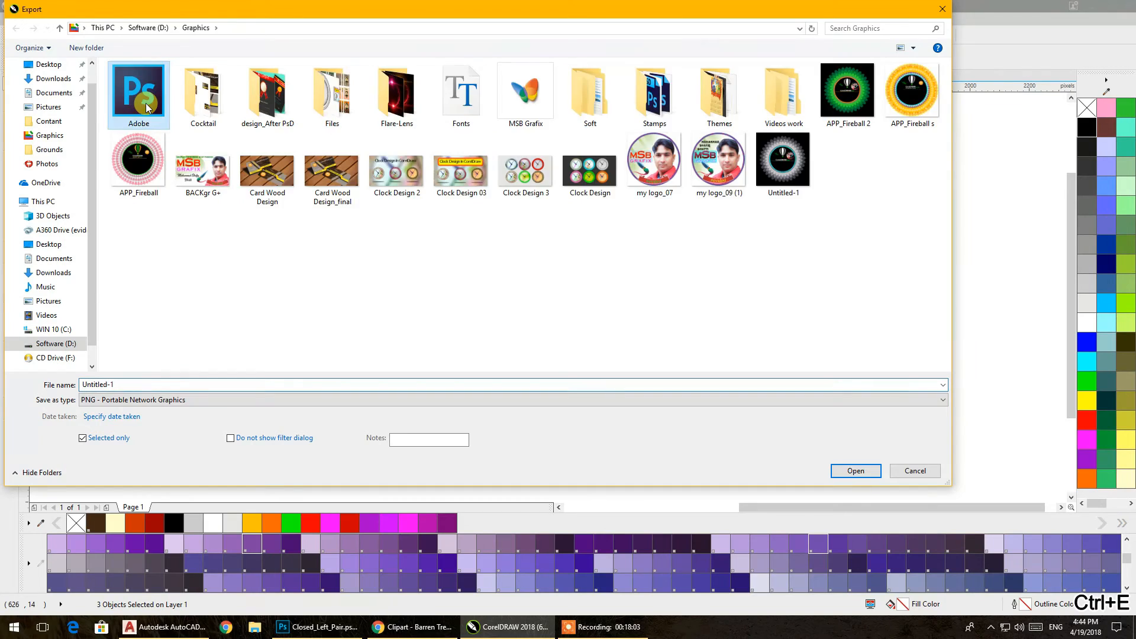
{"action": "double_click", "coordinate": [186, 115]}
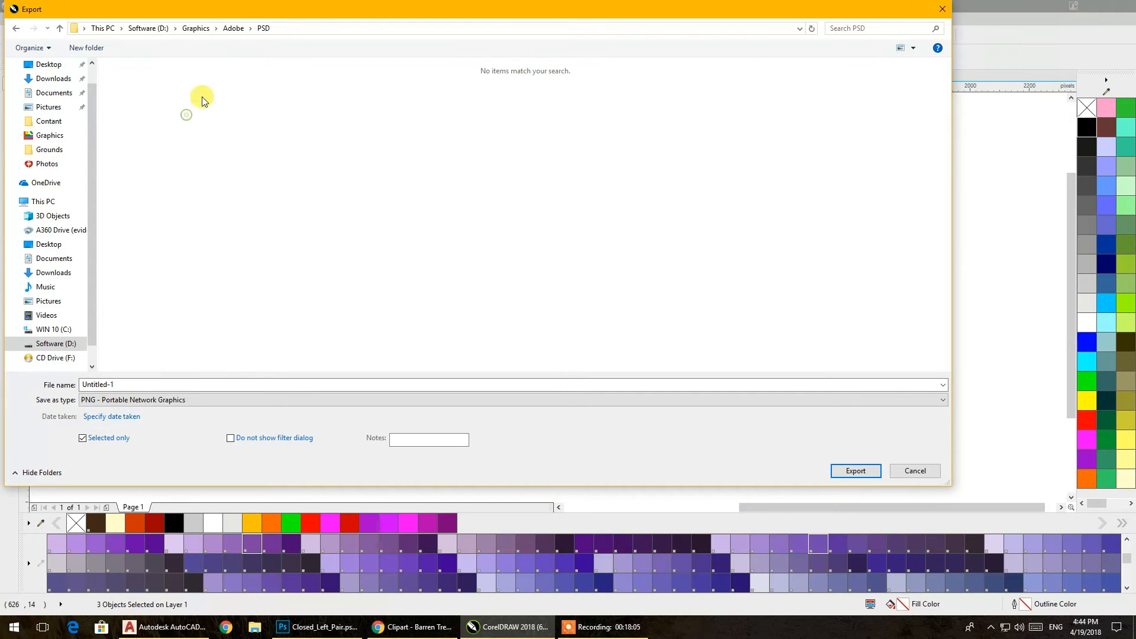
{"action": "left_click", "coordinate": [233, 28]}
Step: Export the selected front cover as a Photoshop PSD file named Front, in 24-bit RGB at 300 dpi with a transparent background
{"action": "left_click", "coordinate": [149, 399]}
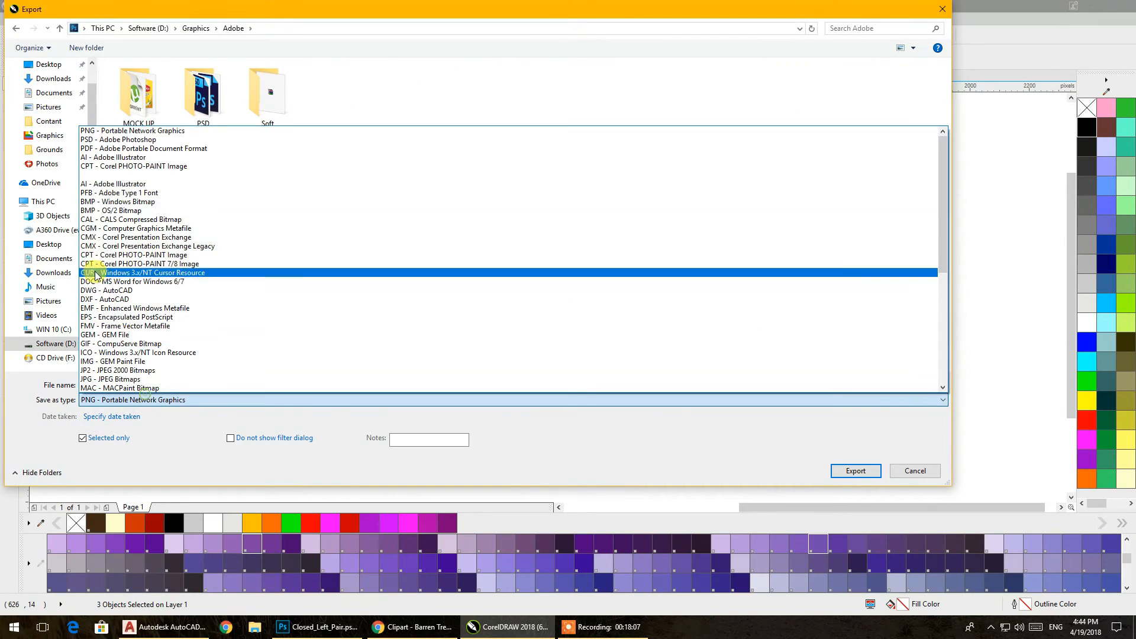
{"action": "left_click", "coordinate": [112, 140]}
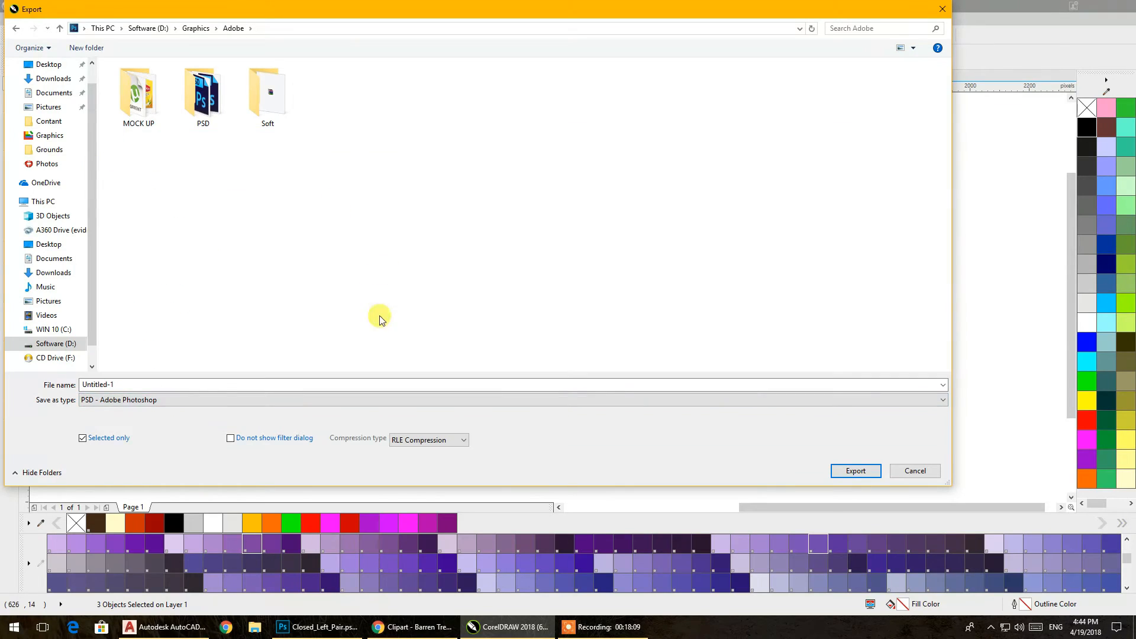
{"action": "left_click", "coordinate": [218, 385]}
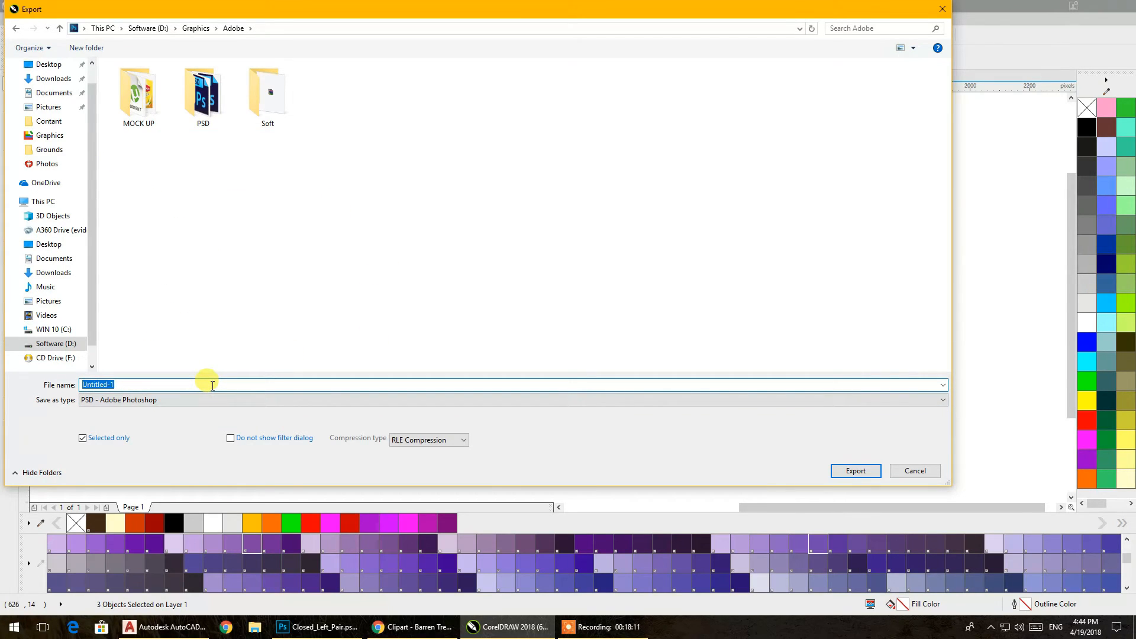
{"action": "left_click", "coordinate": [844, 473]}
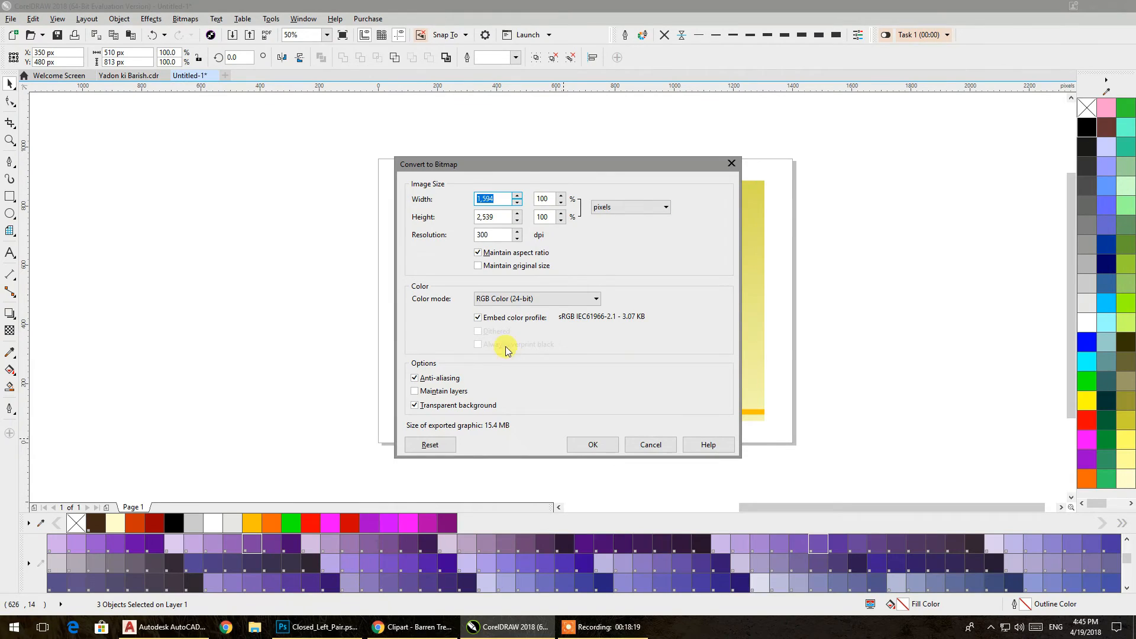
{"action": "left_click", "coordinate": [585, 445]}
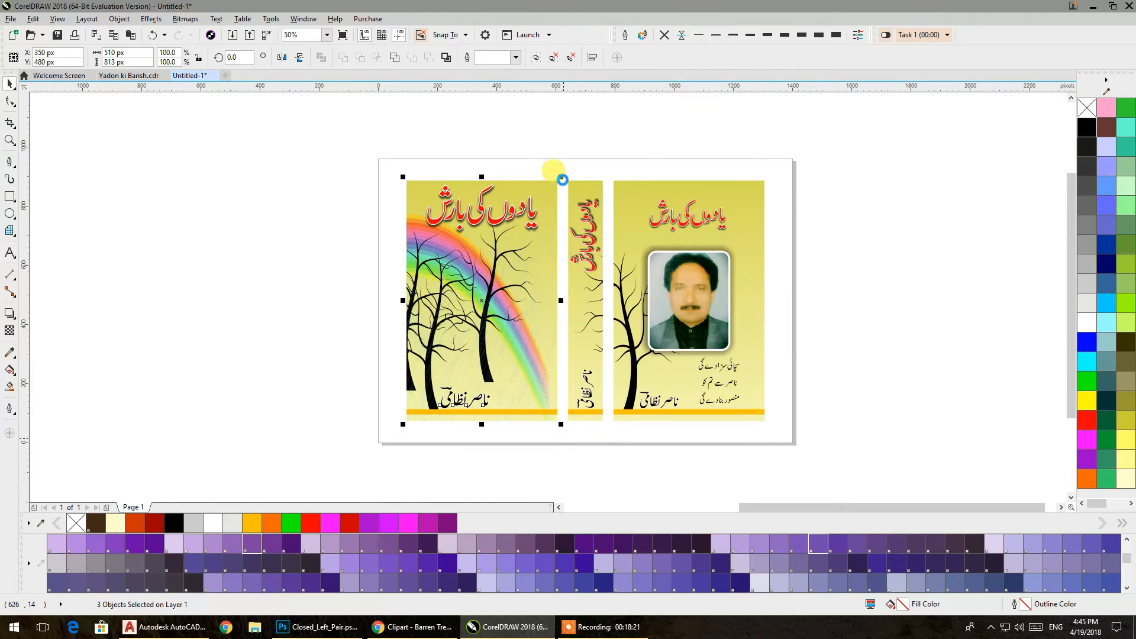
Step: Select all of the yellow cover's spine artwork and export it as a 300 dpi PSD named ribbom
{"action": "left_click_drag", "start_coordinate": [560, 157], "coordinate": [613, 278]}
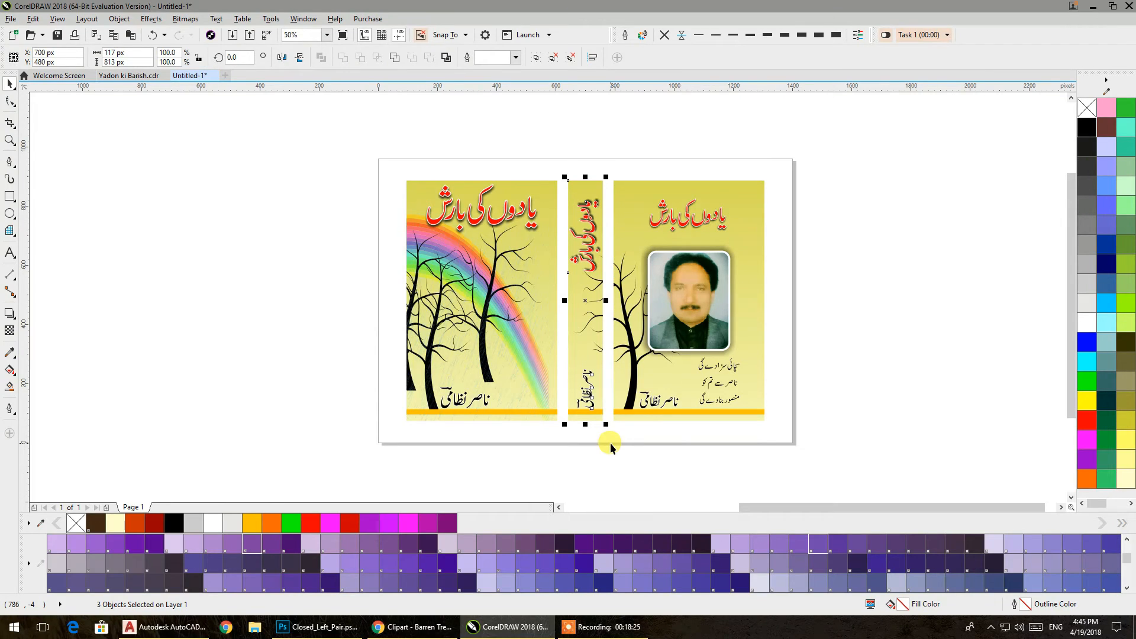
{"action": "key", "text": "ctrl+e"}
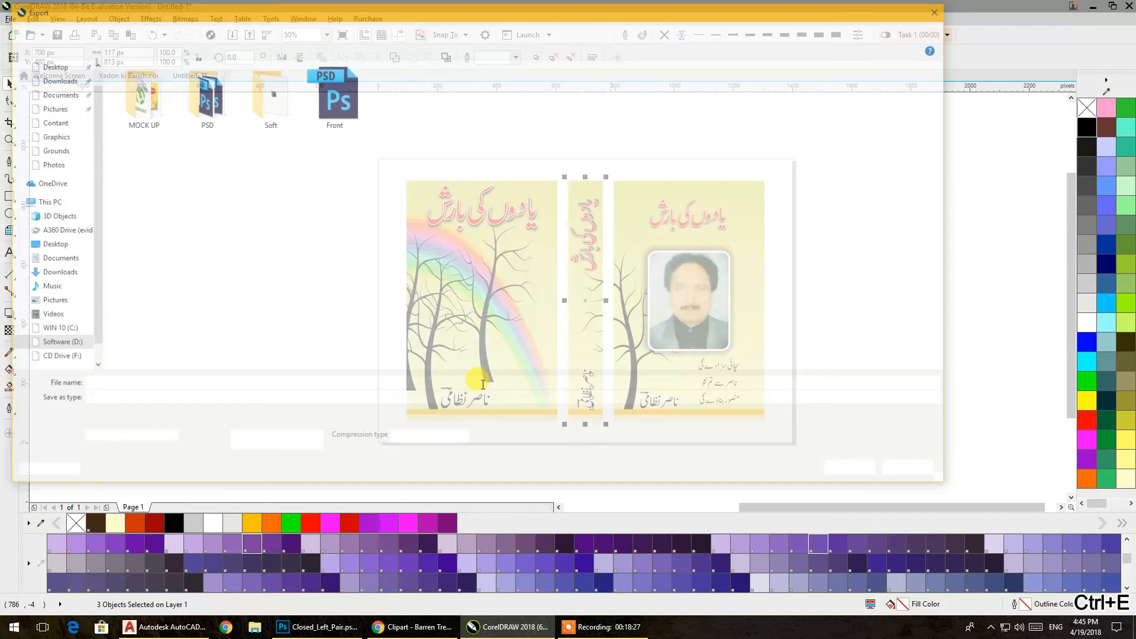
{"action": "type", "text": "ribbom"}
{"action": "key", "text": "Return"}
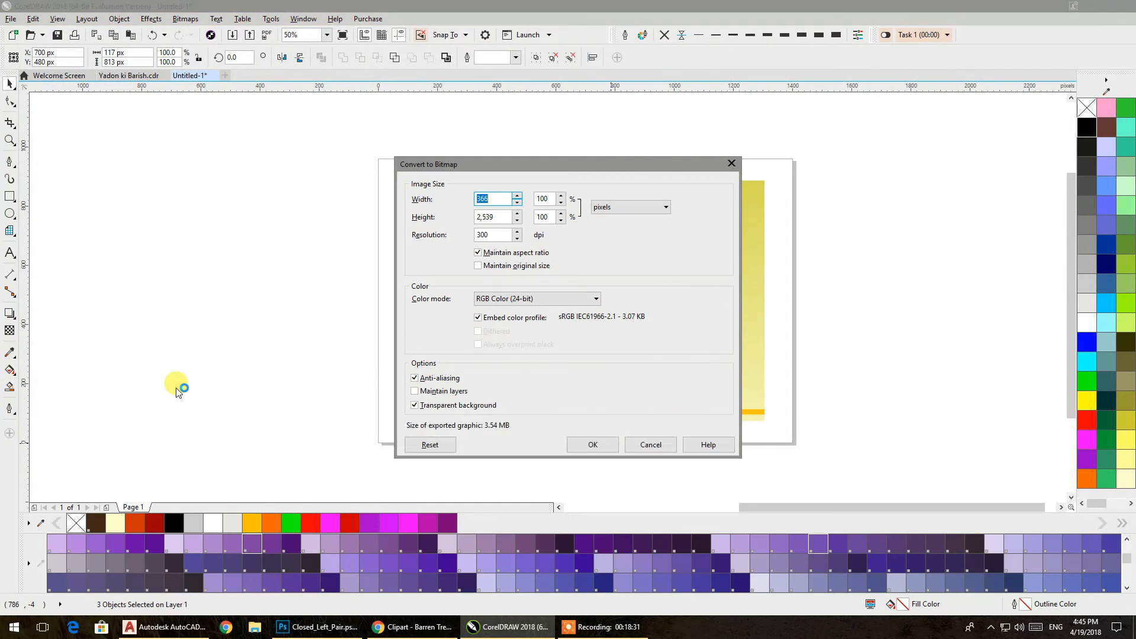
{"action": "left_click", "coordinate": [592, 444]}
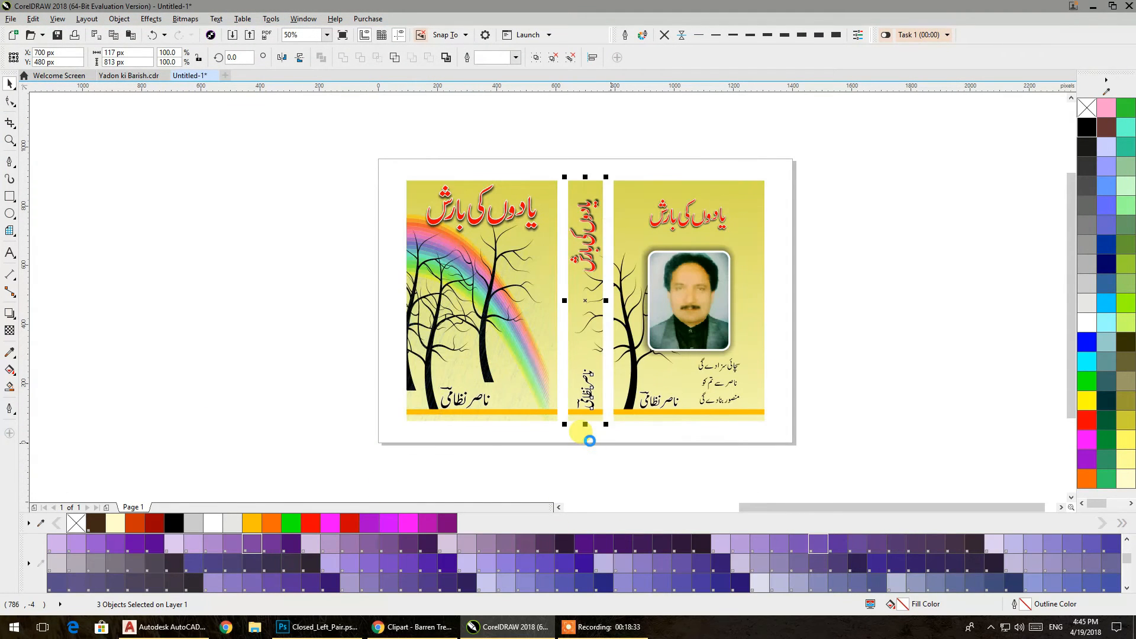
Step: Select all the back cover artwork, export it as a 300 dpi PSD named back, and clear the selection
{"action": "left_click_drag", "start_coordinate": [786, 122], "coordinate": [628, 435]}
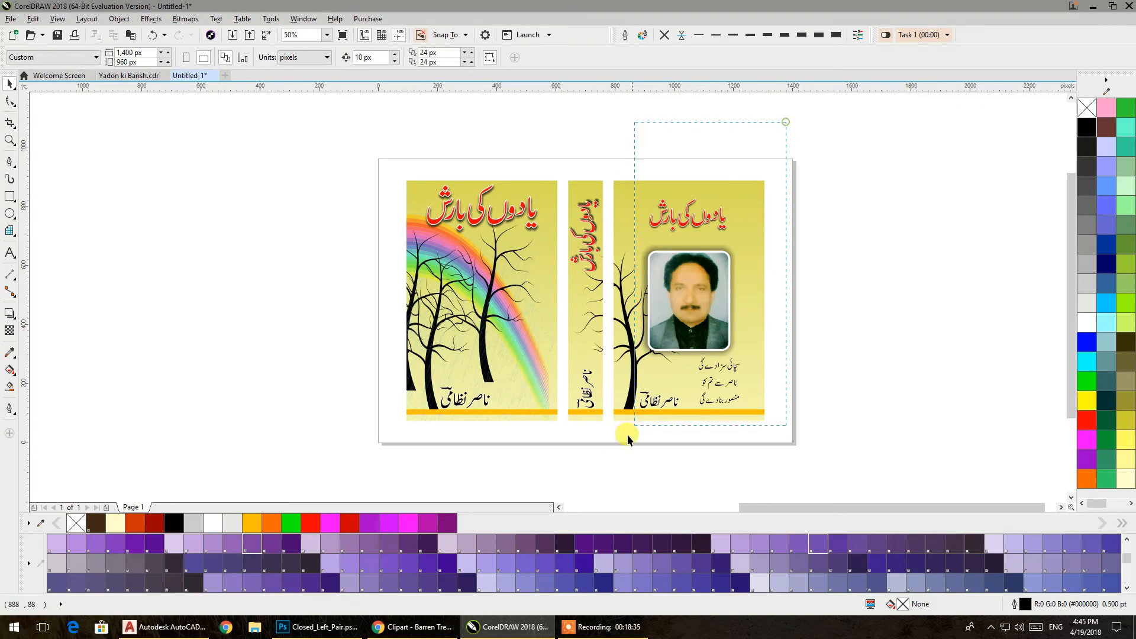
{"action": "left_click_drag", "start_coordinate": [592, 472], "coordinate": [593, 473]}
{"action": "key", "text": "ctrl+e"}
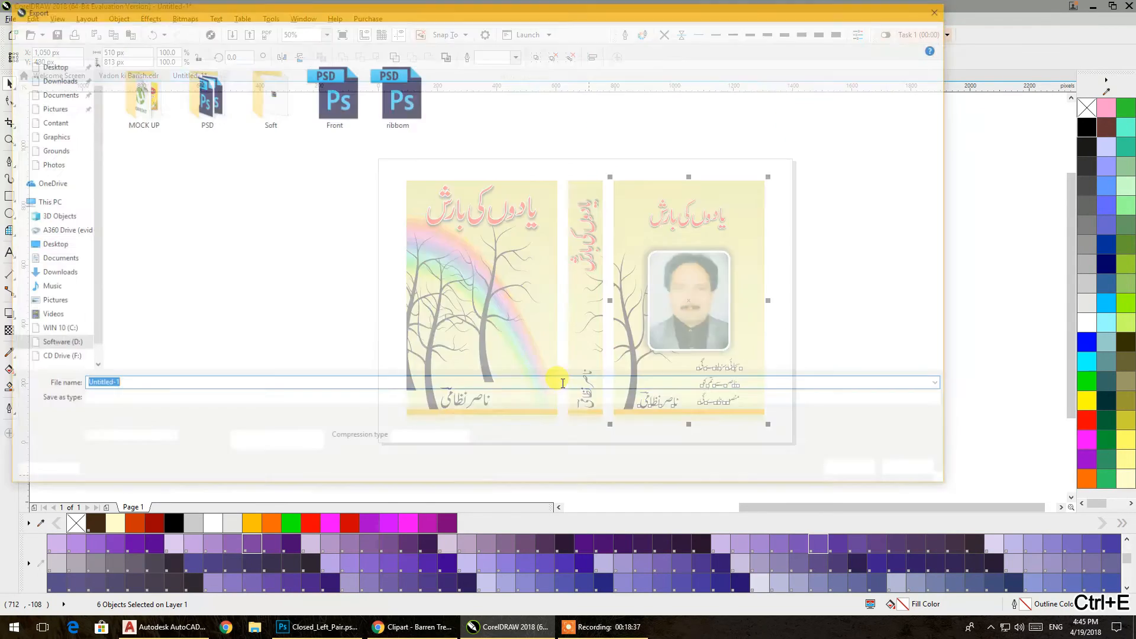
{"action": "type", "text": "back"}
{"action": "key", "text": "Return"}
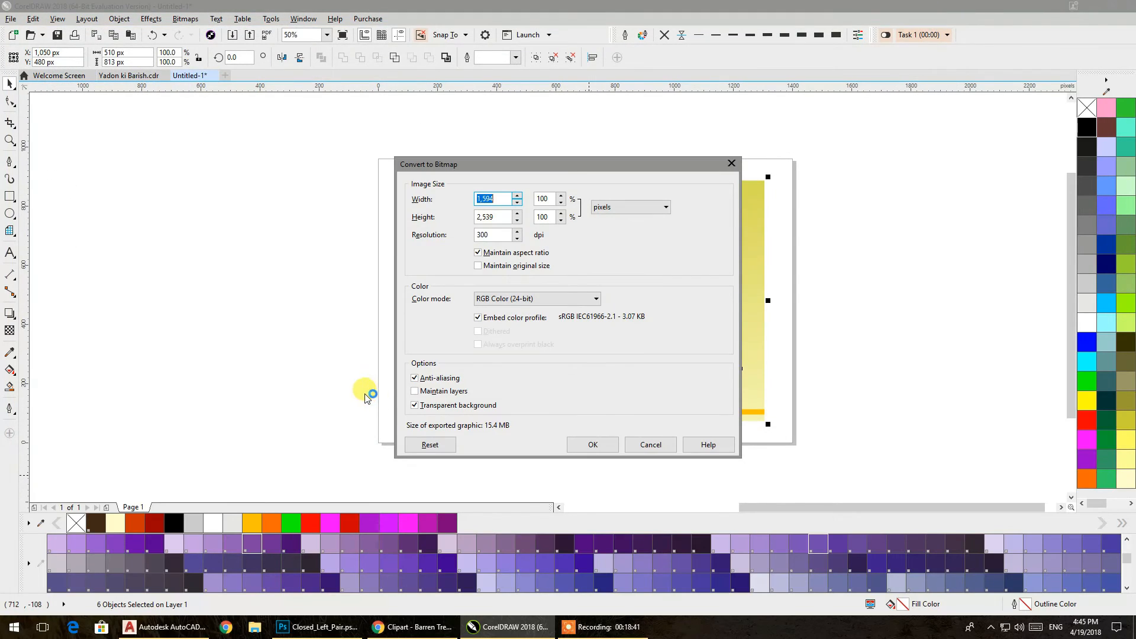
{"action": "left_click", "coordinate": [578, 445]}
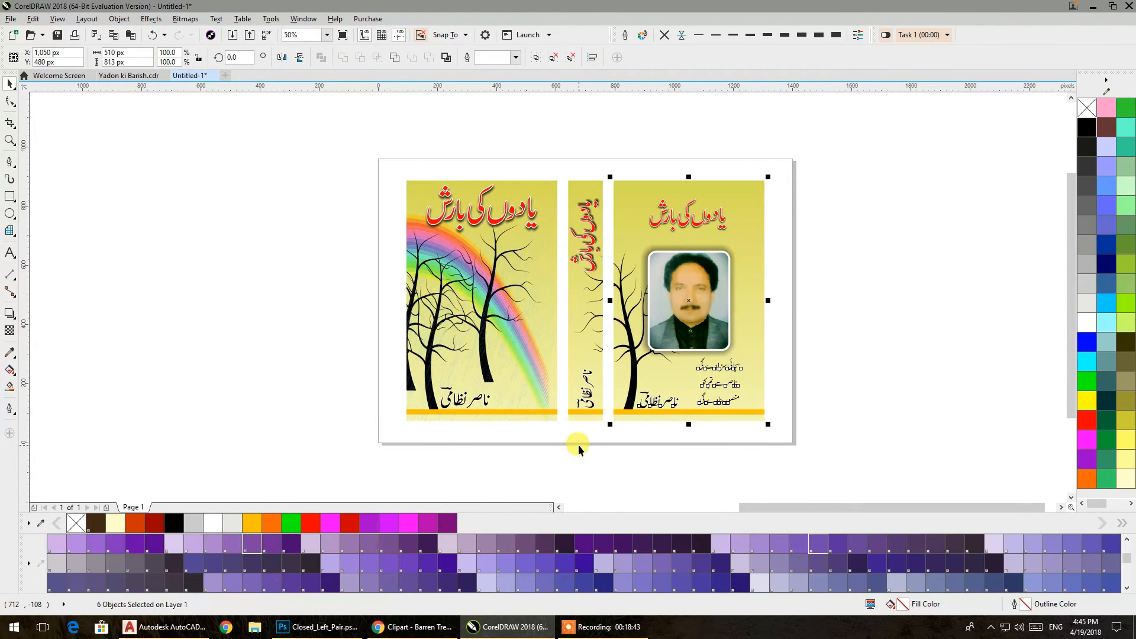
{"action": "left_click", "coordinate": [587, 446]}
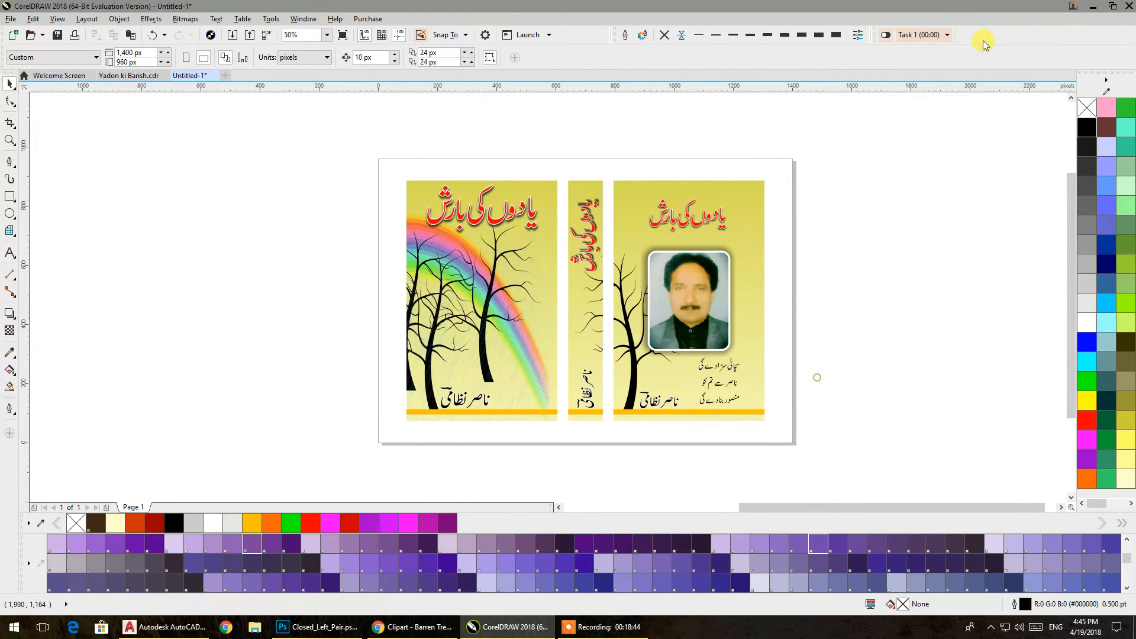
Step: Switch to Photoshop and open back, Front and ribbom together from the Graphics > Adobe folder on drive D
{"action": "left_click", "coordinate": [1096, 10]}
{"action": "left_click", "coordinate": [316, 626]}
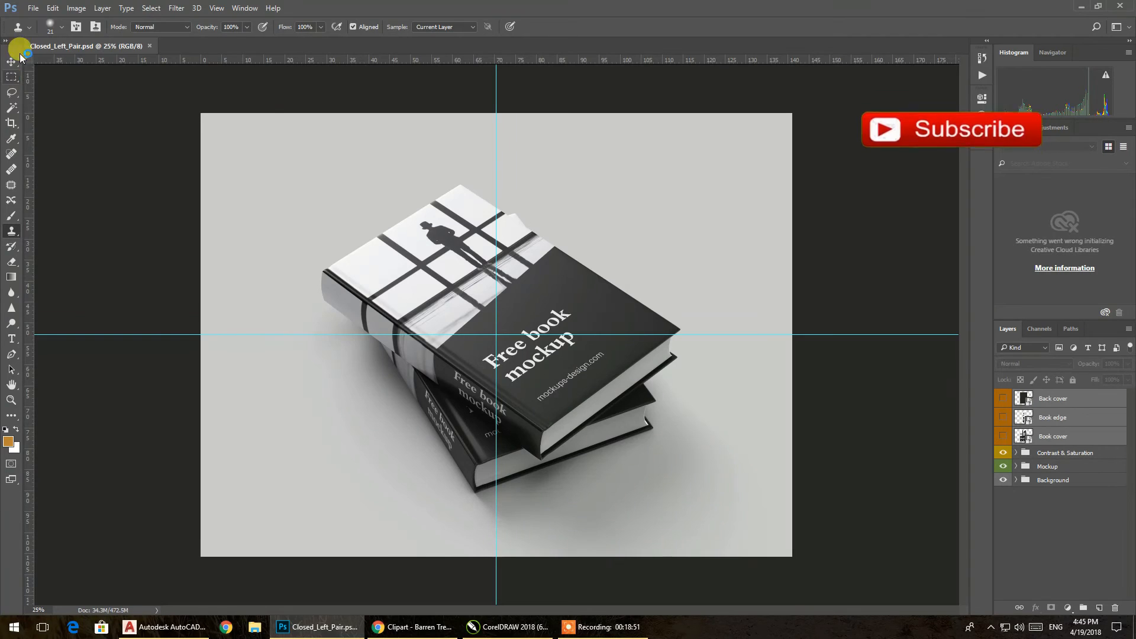
{"action": "left_click", "coordinate": [33, 8]}
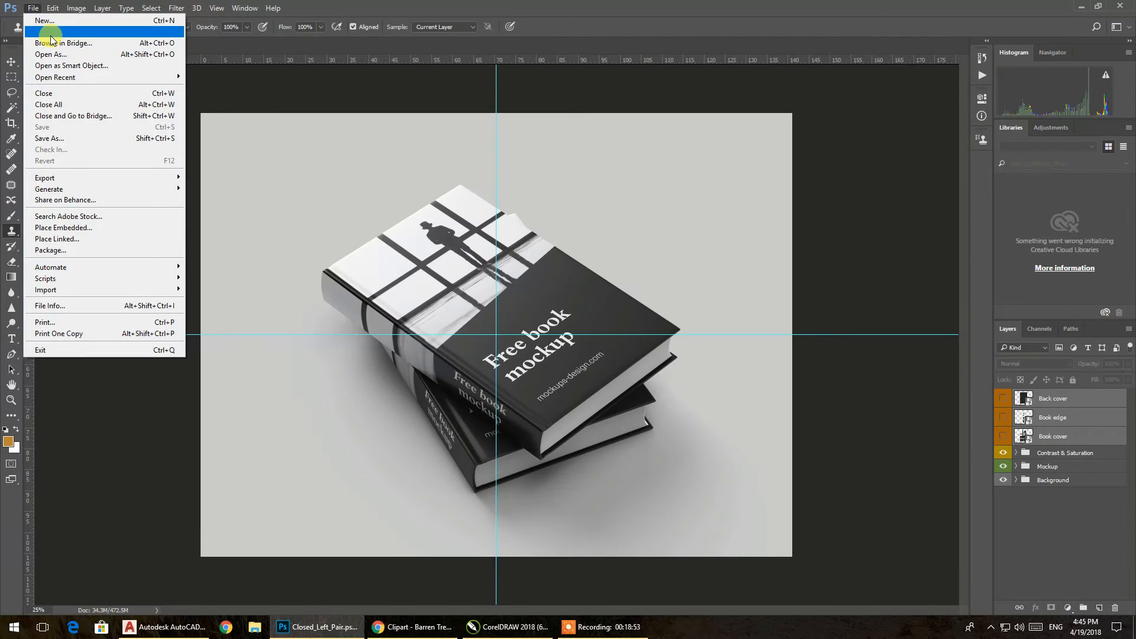
{"action": "left_click", "coordinate": [51, 36]}
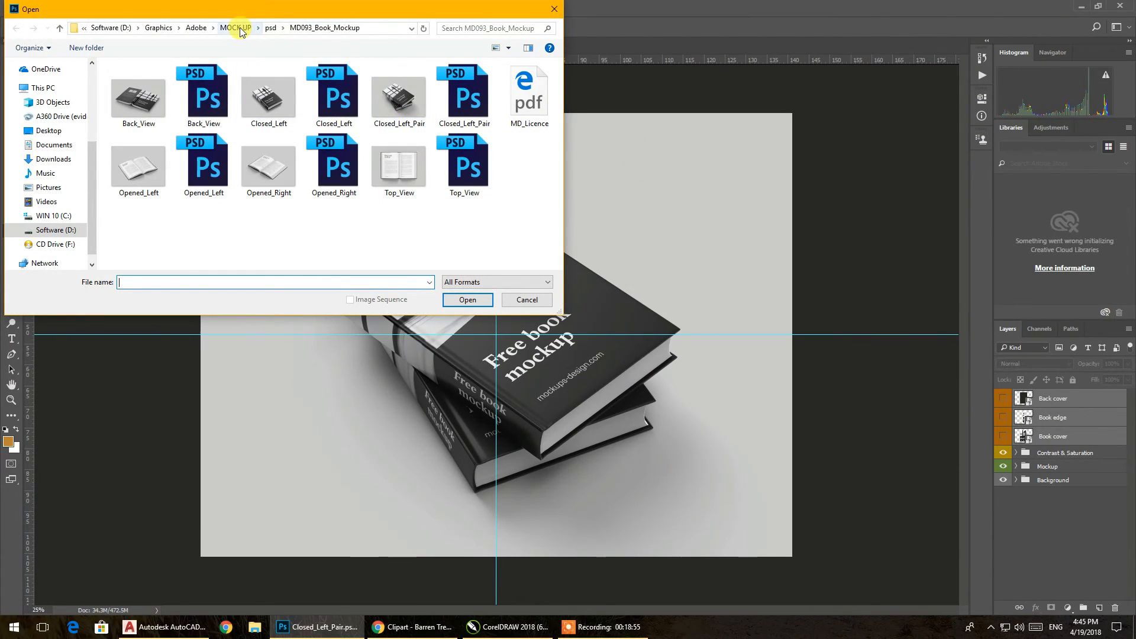
{"action": "left_click", "coordinate": [240, 29]}
{"action": "left_click", "coordinate": [196, 28]}
{"action": "double_click", "coordinate": [140, 95]}
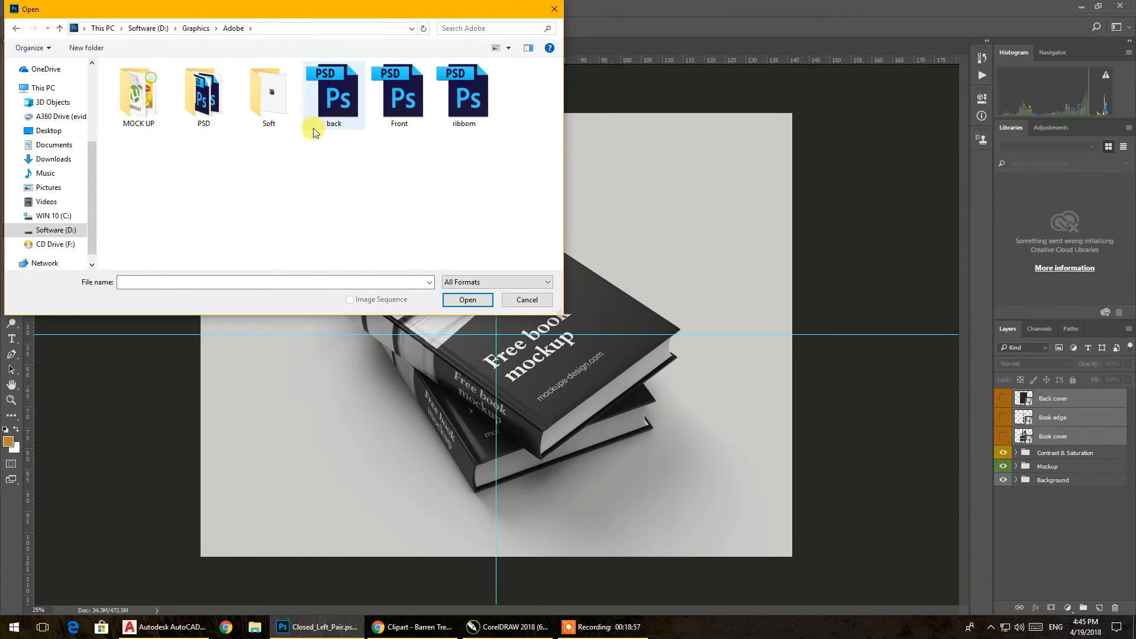
{"action": "left_click_drag", "start_coordinate": [489, 155], "coordinate": [351, 100]}
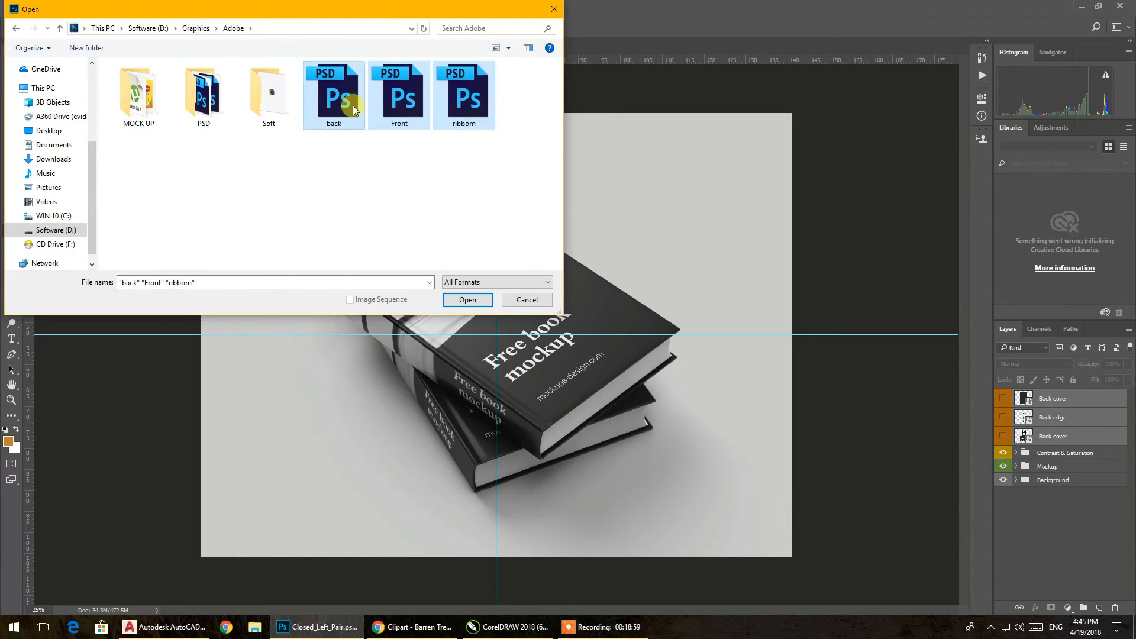
{"action": "left_click", "coordinate": [467, 300]}
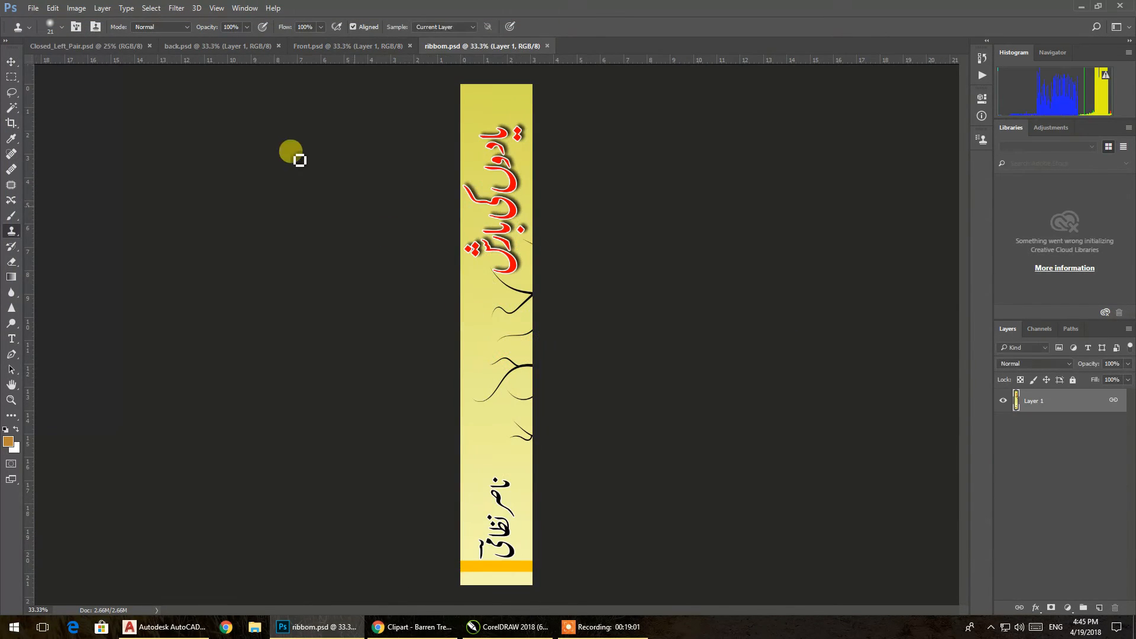
Step: Select the entire front cover artwork in Front.psd with the Rectangular Marquee tool and copy it
{"action": "left_click", "coordinate": [280, 50]}
{"action": "left_click", "coordinate": [249, 46]}
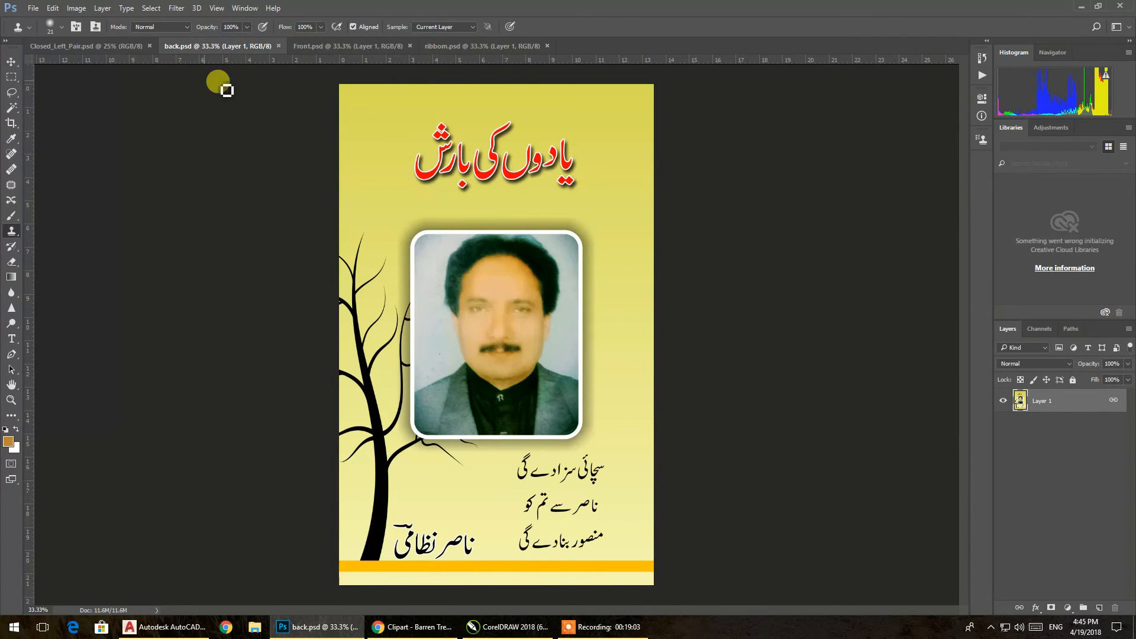
{"action": "left_click", "coordinate": [308, 48]}
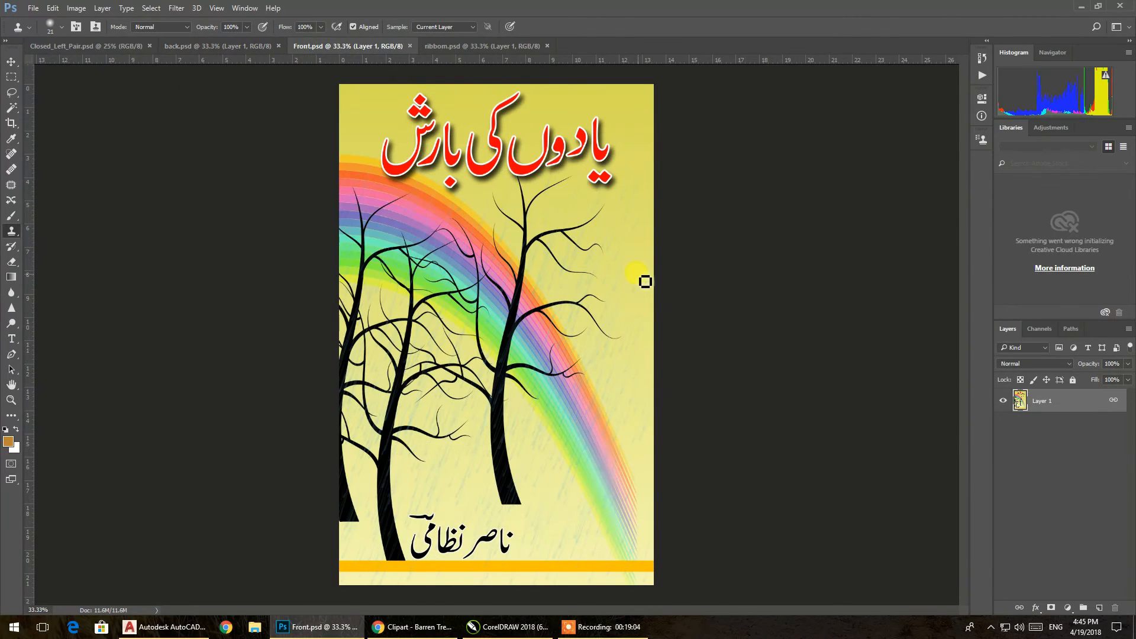
{"action": "left_click", "coordinate": [11, 77]}
{"action": "left_click_drag", "start_coordinate": [339, 84], "coordinate": [664, 602]}
{"action": "left_click", "coordinate": [52, 8]}
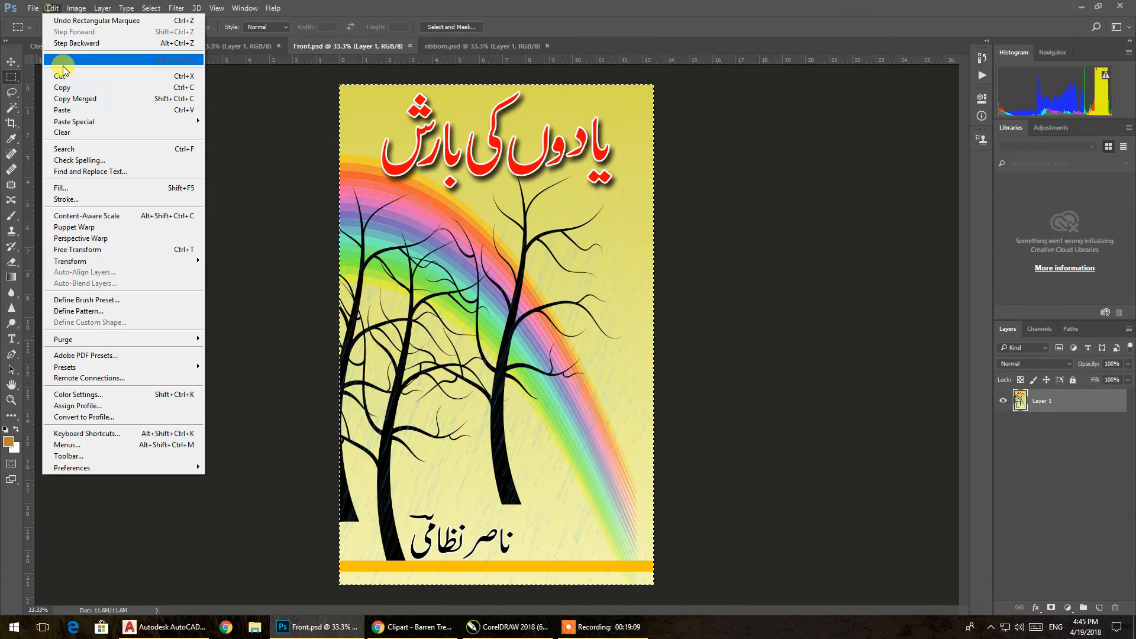
{"action": "left_click", "coordinate": [63, 88]}
Step: Open the contents of the Book cover smart object in Closed_Left_Pair.psd and paste the copied front cover artwork into it
{"action": "left_click", "coordinate": [83, 45]}
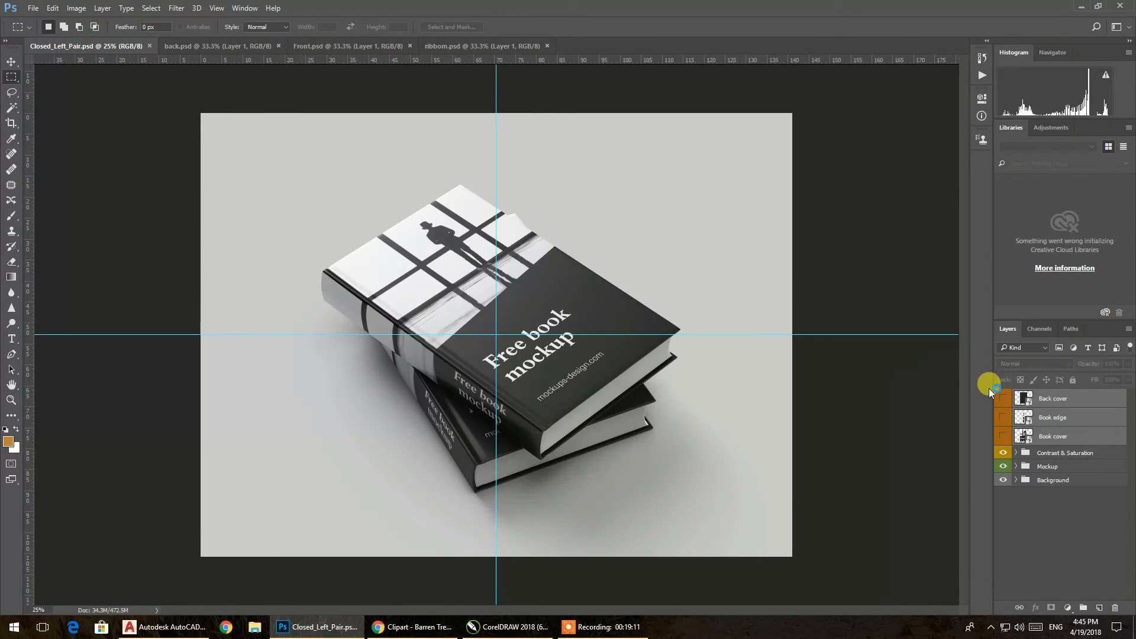
{"action": "left_click", "coordinate": [1030, 441]}
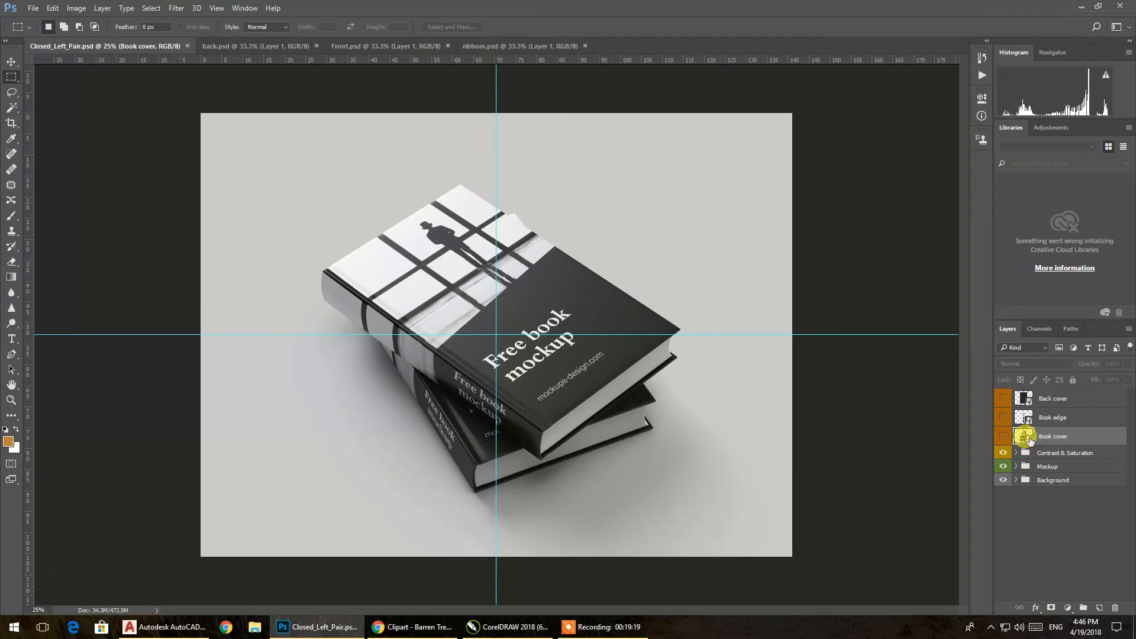
{"action": "double_click", "coordinate": [1029, 442]}
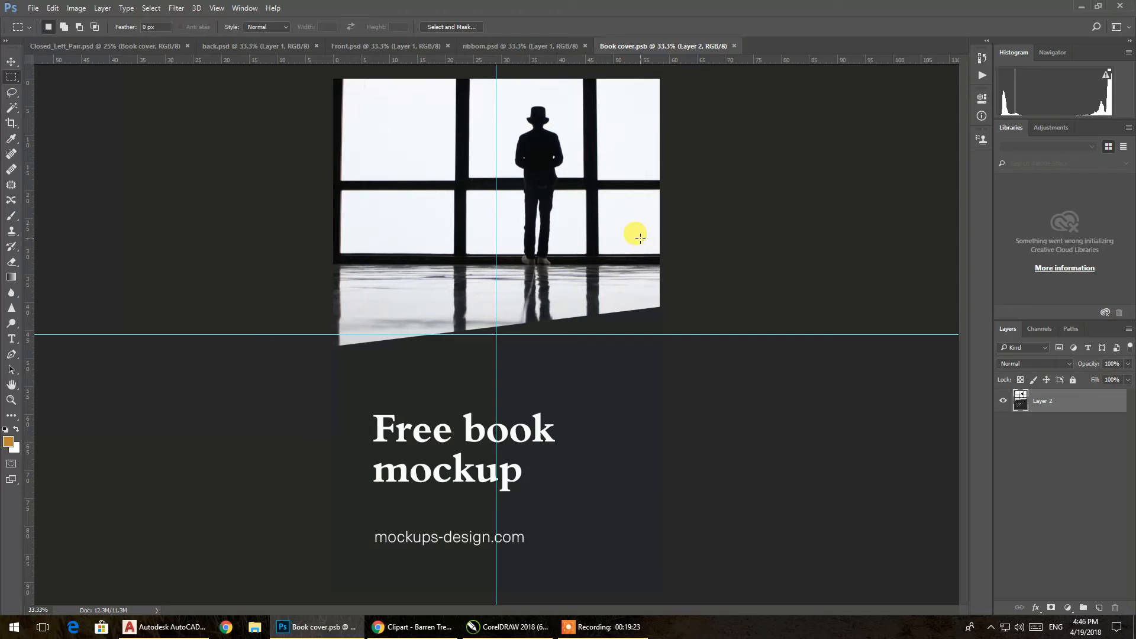
{"action": "key", "text": "ctrl+v"}
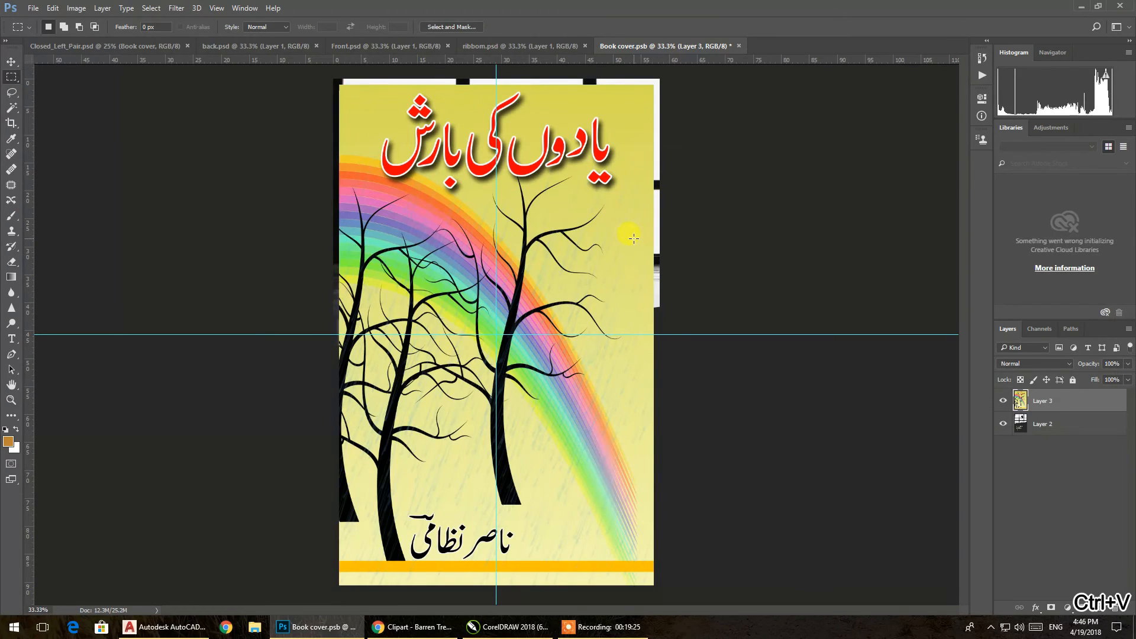
Step: Stretch the pasted front cover to fill the whole canvas, apply the transformation and save the smart object contents
{"action": "left_click", "coordinate": [11, 61]}
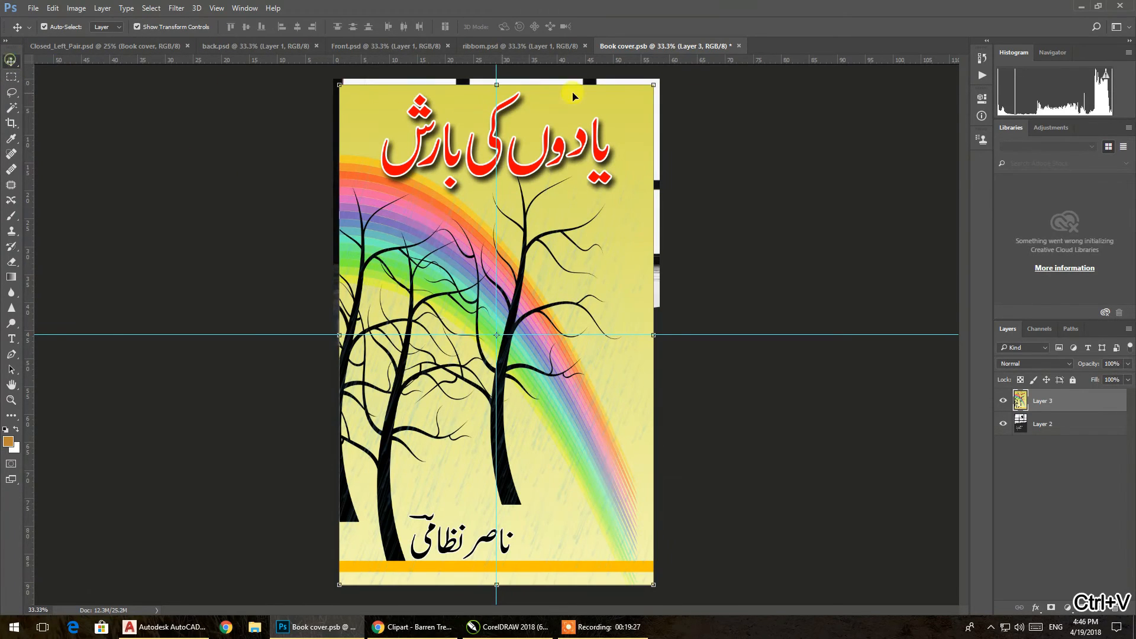
{"action": "left_click", "coordinate": [662, 83]}
{"action": "left_click_drag", "start_coordinate": [661, 83], "coordinate": [665, 76]}
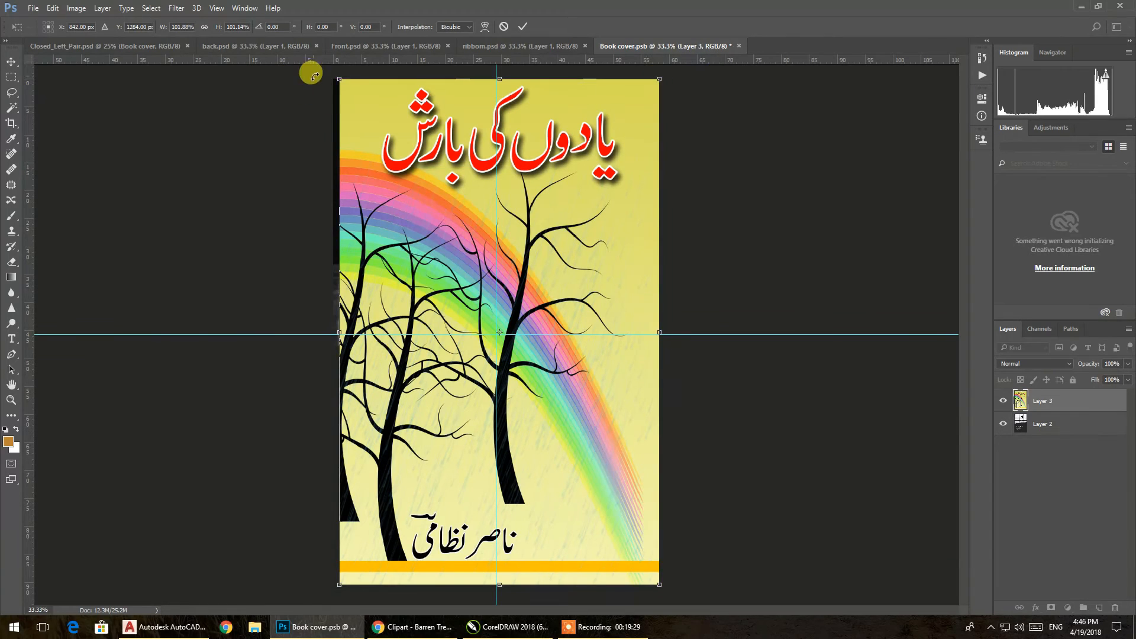
{"action": "left_click_drag", "start_coordinate": [340, 80], "coordinate": [330, 71]}
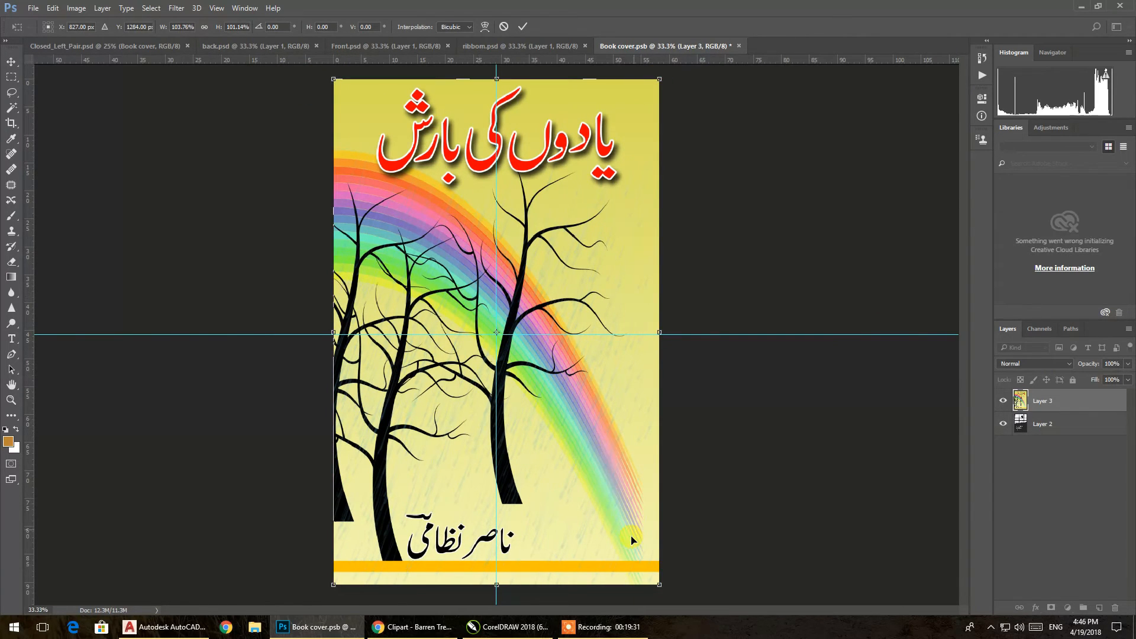
{"action": "key", "text": "Return"}
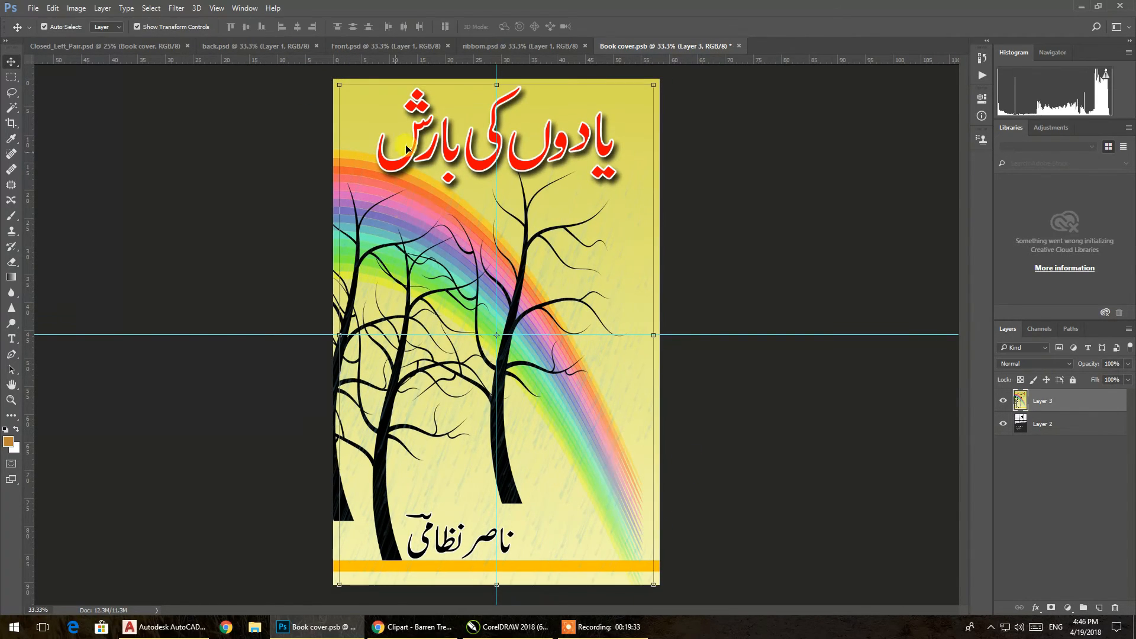
{"action": "key", "text": "ctrl+s"}
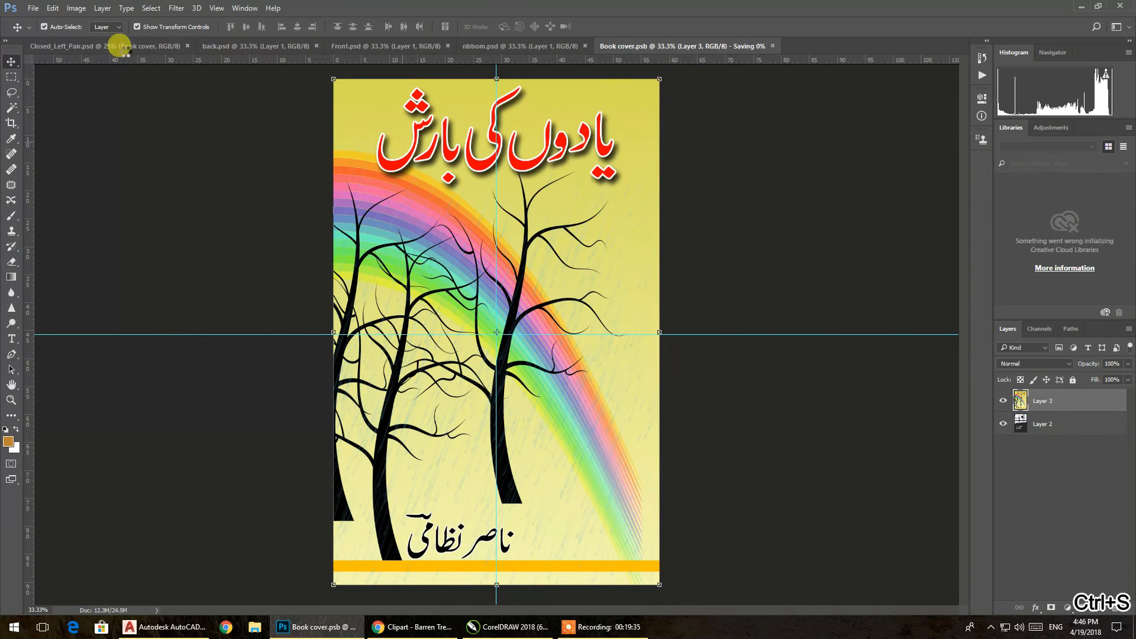
Step: Check the front cover on the Closed_Left_Pair.psd mockup and close the Book cover.psb document
{"action": "left_click", "coordinate": [126, 47]}
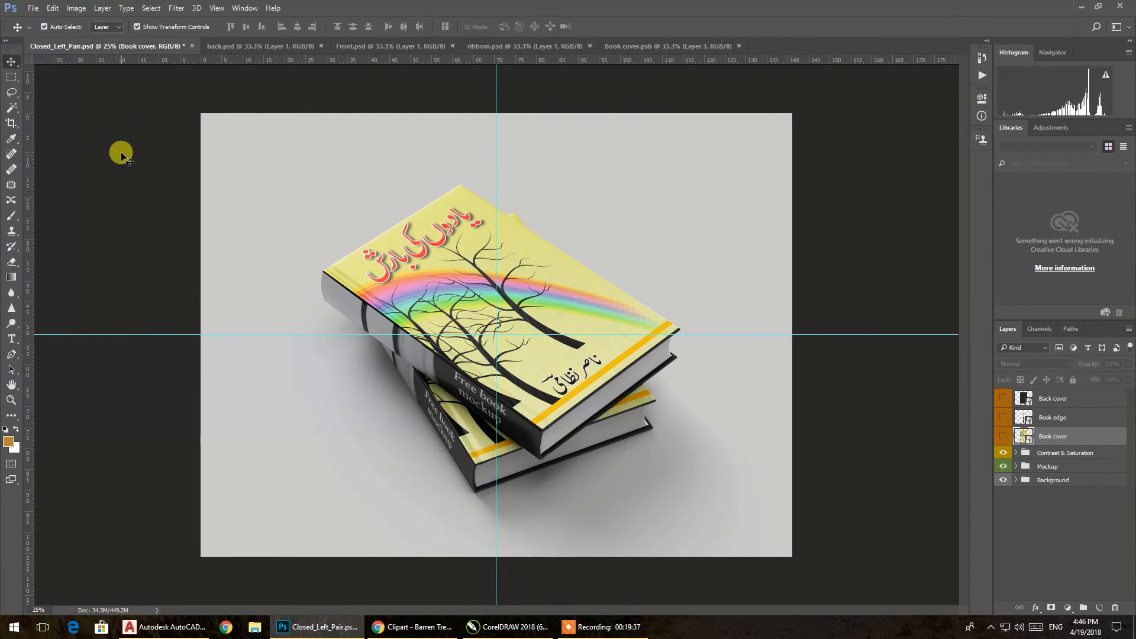
{"action": "left_click", "coordinate": [617, 48]}
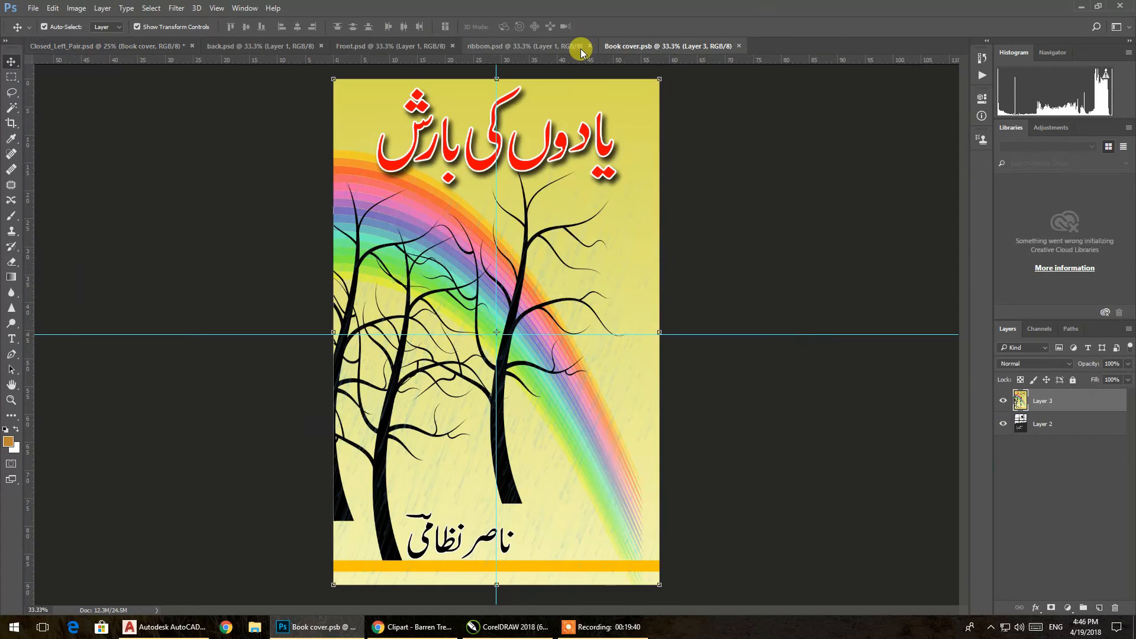
{"action": "left_click", "coordinate": [739, 45]}
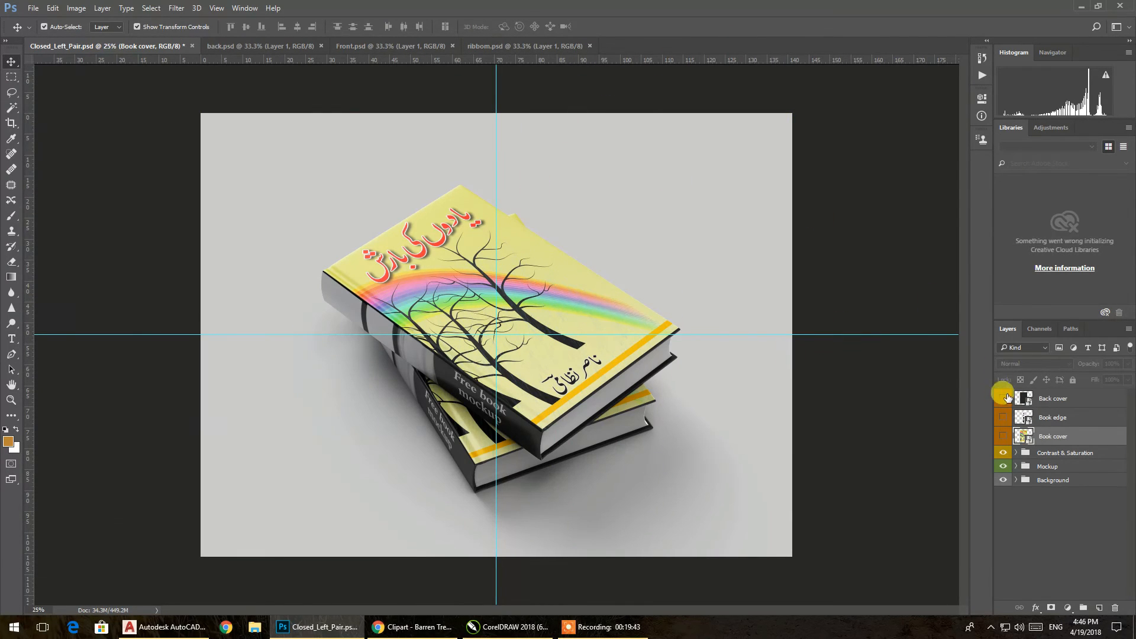
Step: Open the contents of the Book edge smart object and paste in the whole spine artwork copied from ribbom.psd
{"action": "double_click", "coordinate": [1025, 420]}
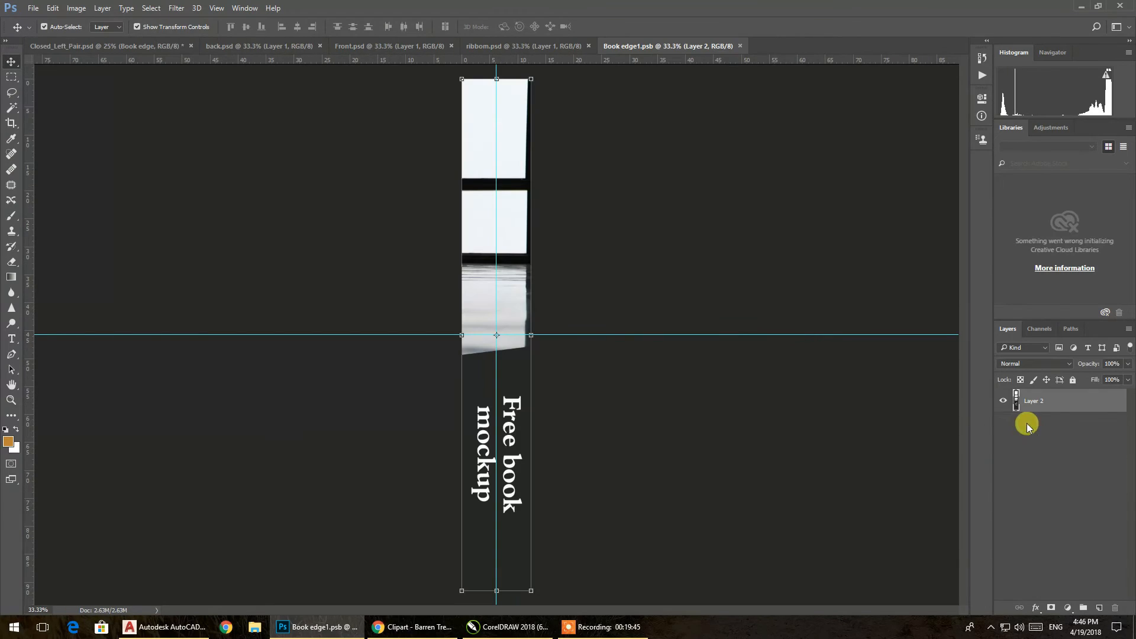
{"action": "left_click", "coordinate": [354, 49]}
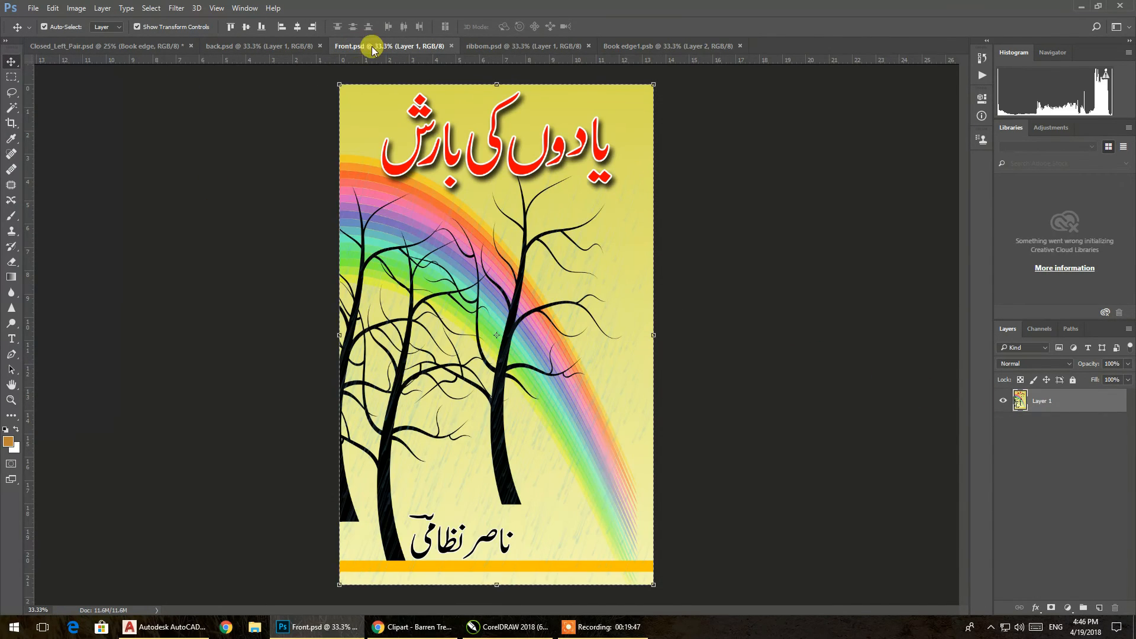
{"action": "left_click", "coordinate": [470, 45]}
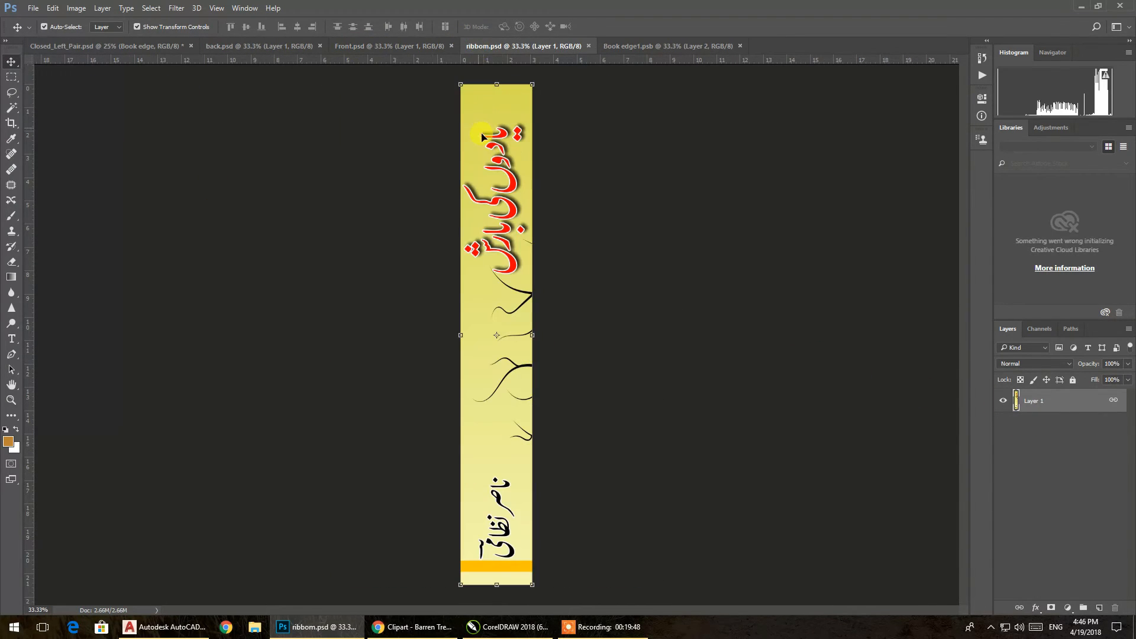
{"action": "left_click", "coordinate": [11, 77]}
{"action": "left_click_drag", "start_coordinate": [452, 79], "coordinate": [600, 549]}
{"action": "key", "text": "ctrl+c"}
{"action": "left_click", "coordinate": [621, 45]}
{"action": "key", "text": "ctrl+v"}
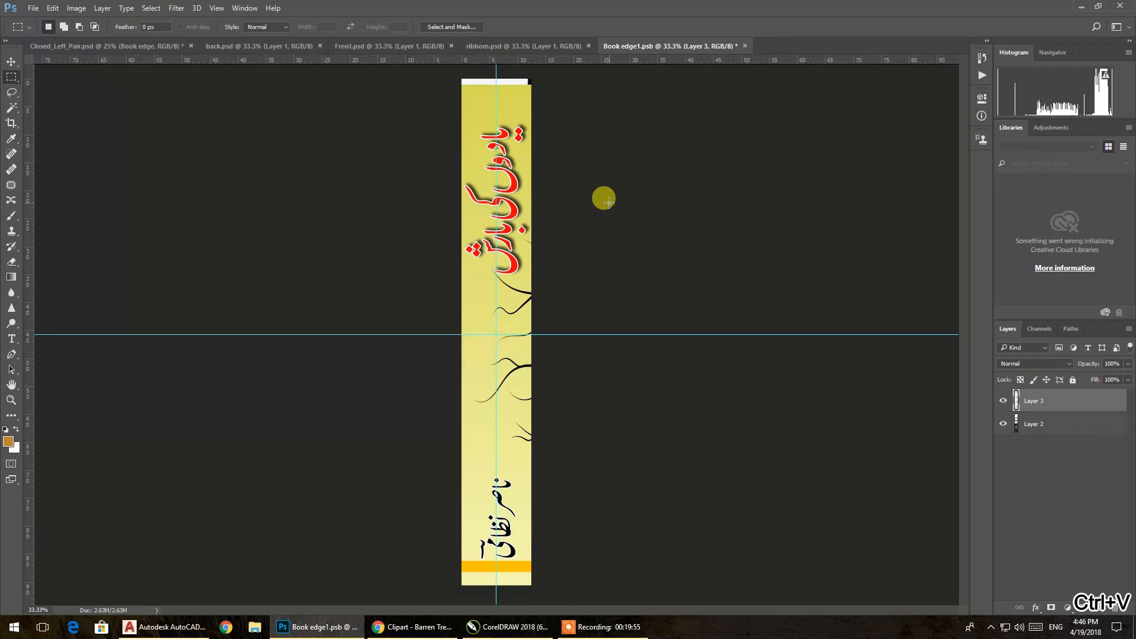
Step: Stretch the pasted spine artwork to fill the whole Book edge1.psb canvas and apply the transformation
{"action": "key", "text": "ctrl+t"}
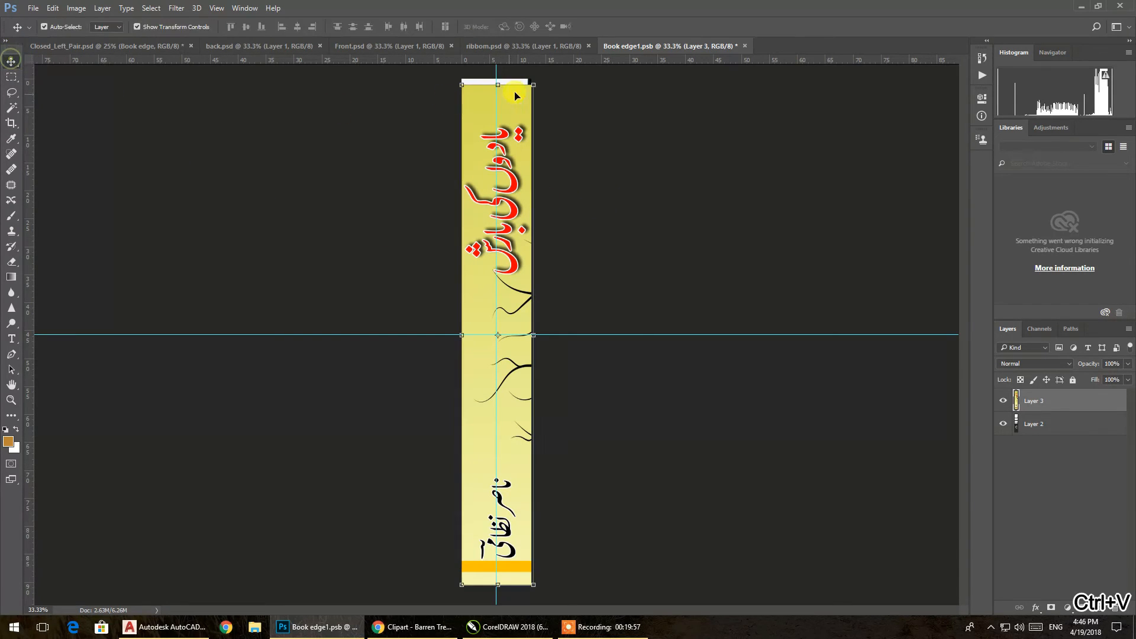
{"action": "left_click_drag", "start_coordinate": [497, 83], "coordinate": [499, 76]}
{"action": "left_click_drag", "start_coordinate": [494, 587], "coordinate": [494, 593]}
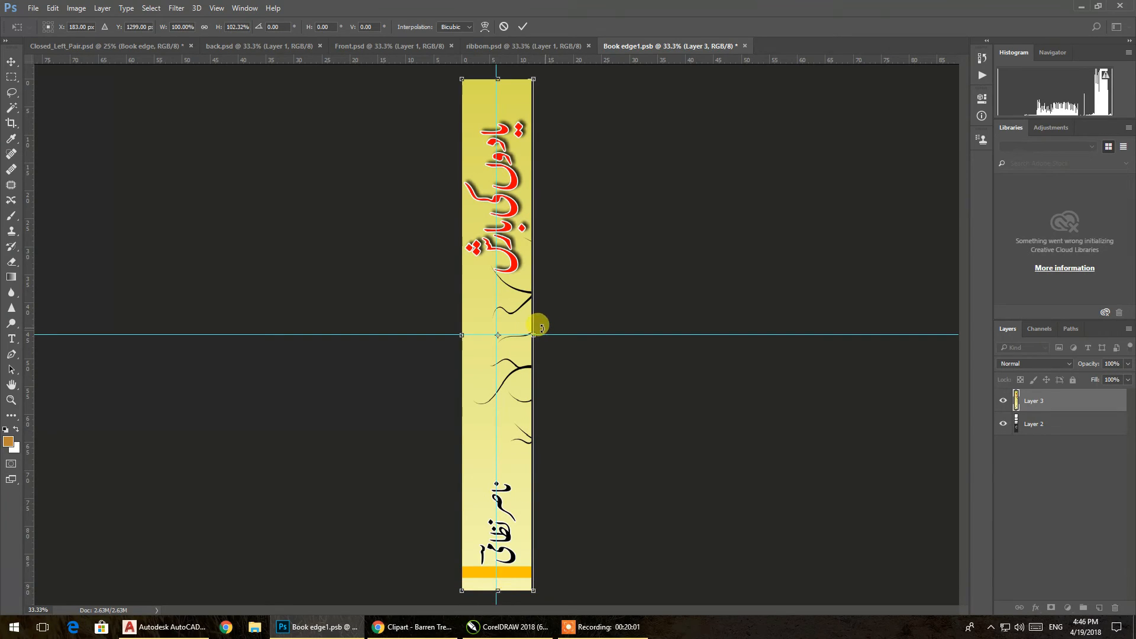
{"action": "mouse_move", "coordinate": [533, 335]}
{"action": "left_mouse_down"}
{"action": "mouse_move", "coordinate": [504, 336]}
{"action": "mouse_move", "coordinate": [531, 335]}
{"action": "left_mouse_up"}
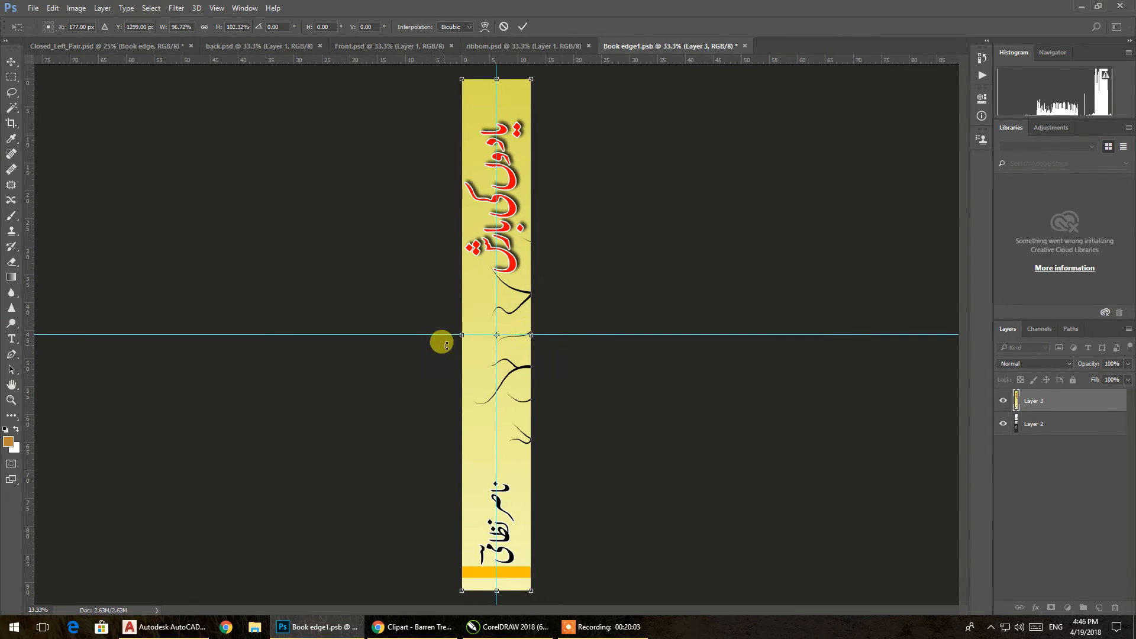
{"action": "mouse_move", "coordinate": [461, 337]}
{"action": "left_mouse_down"}
{"action": "mouse_move", "coordinate": [451, 335]}
{"action": "mouse_move", "coordinate": [461, 336]}
{"action": "left_mouse_up"}
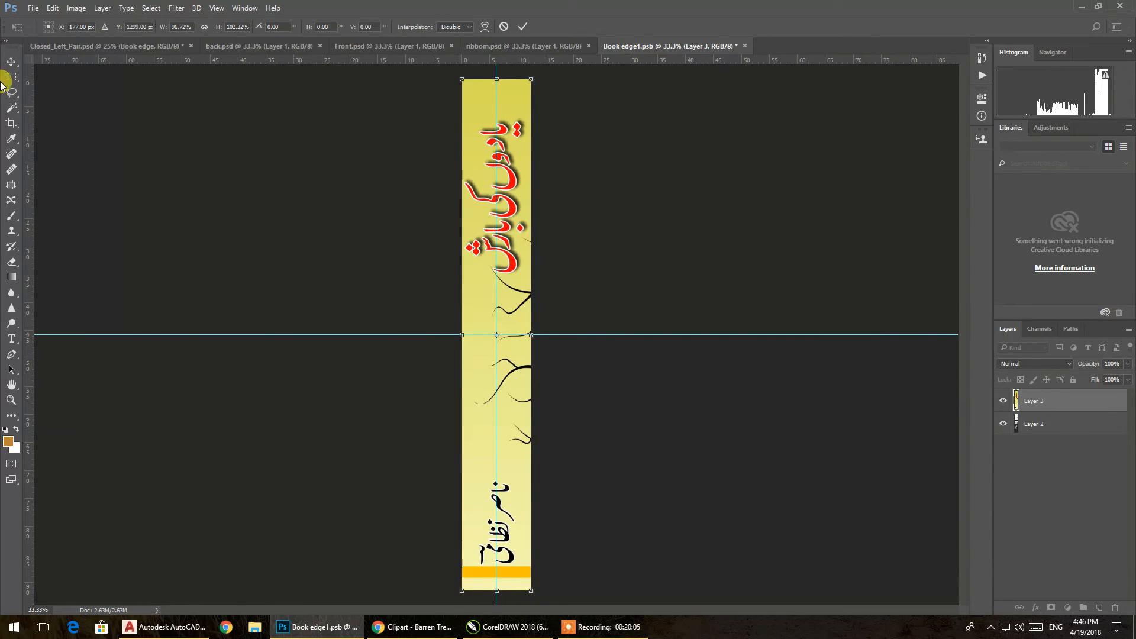
{"action": "left_click", "coordinate": [522, 26]}
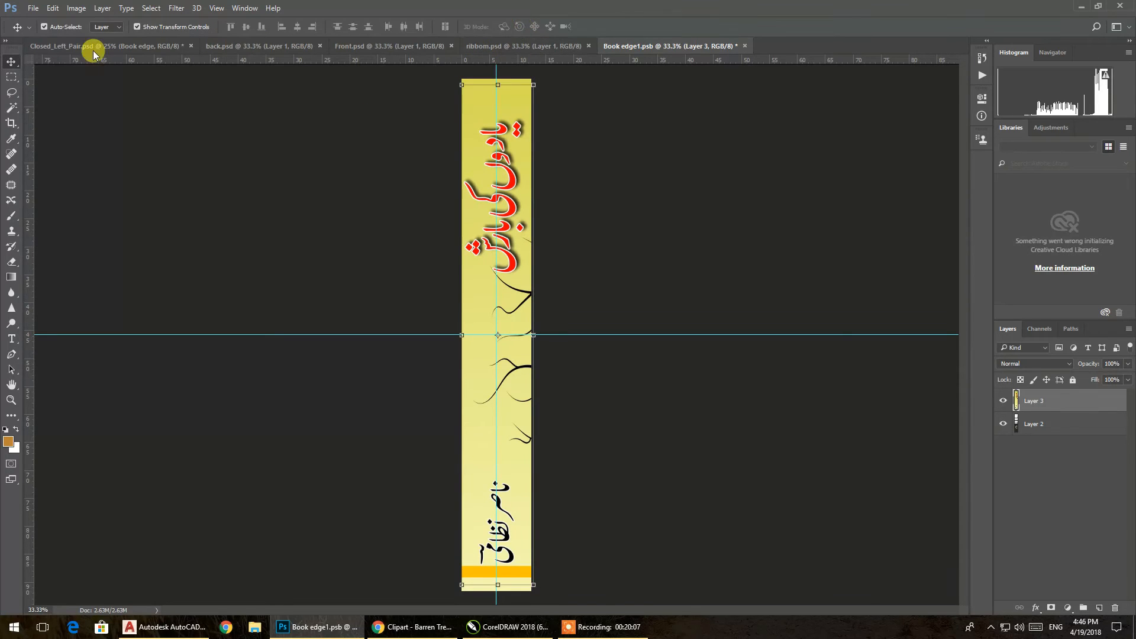
Step: Save the Book edge1.psb contents and check the spine on the Closed_Left_Pair.psd mockup
{"action": "left_click", "coordinate": [41, 8]}
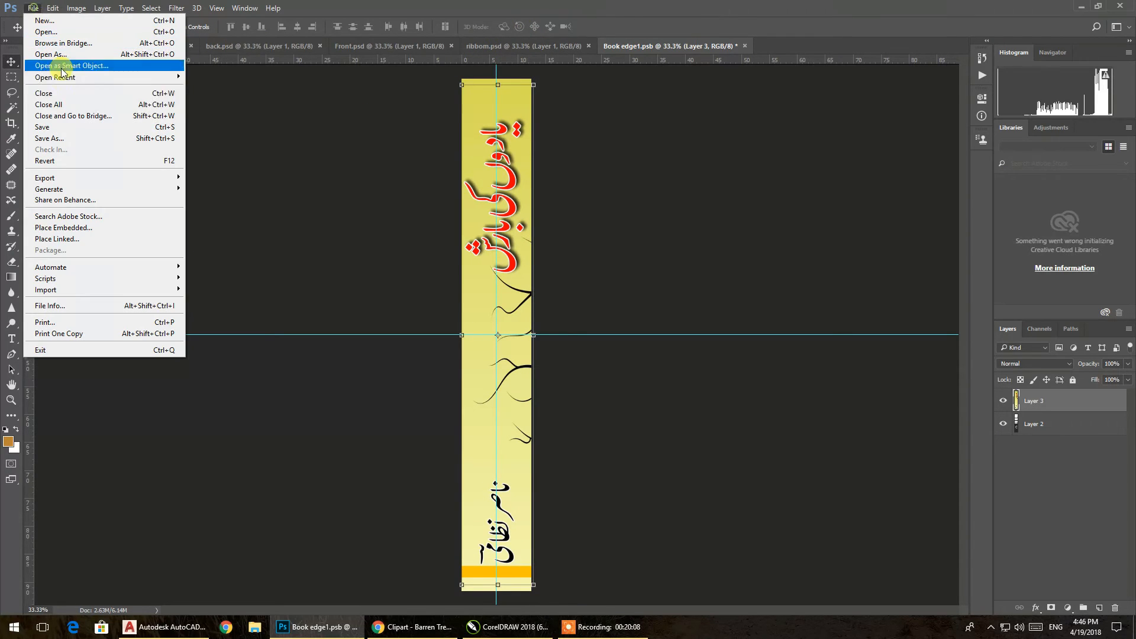
{"action": "left_click", "coordinate": [48, 123]}
{"action": "left_click", "coordinate": [161, 45]}
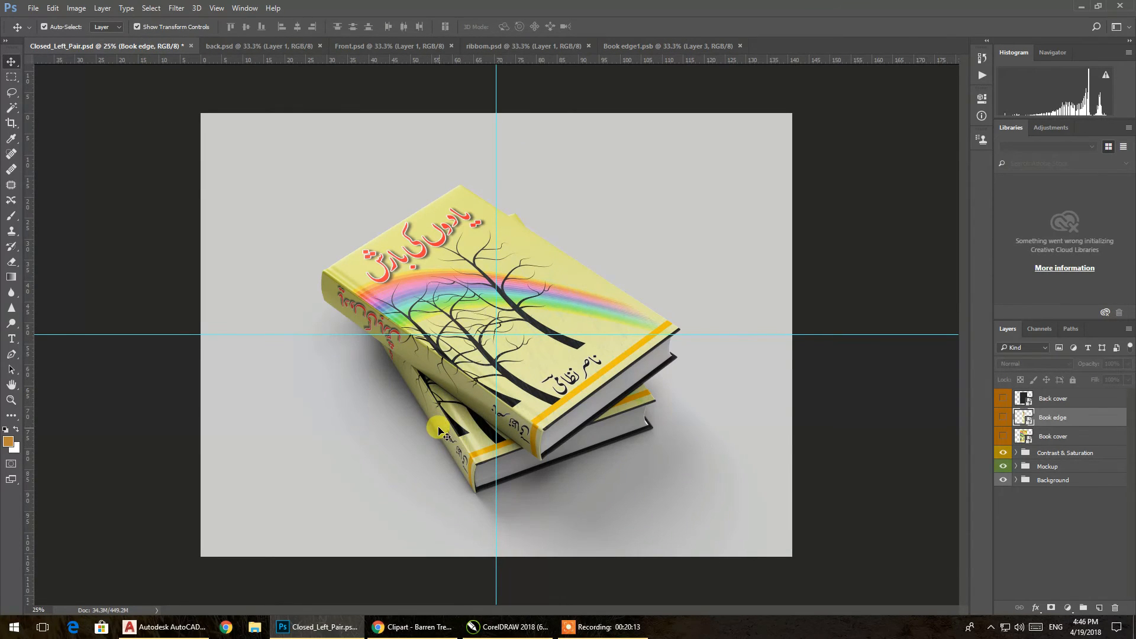
Step: Open the contents of the Back cover smart object, then select and copy the entire back cover artwork in back.psd
{"action": "double_click", "coordinate": [1024, 398]}
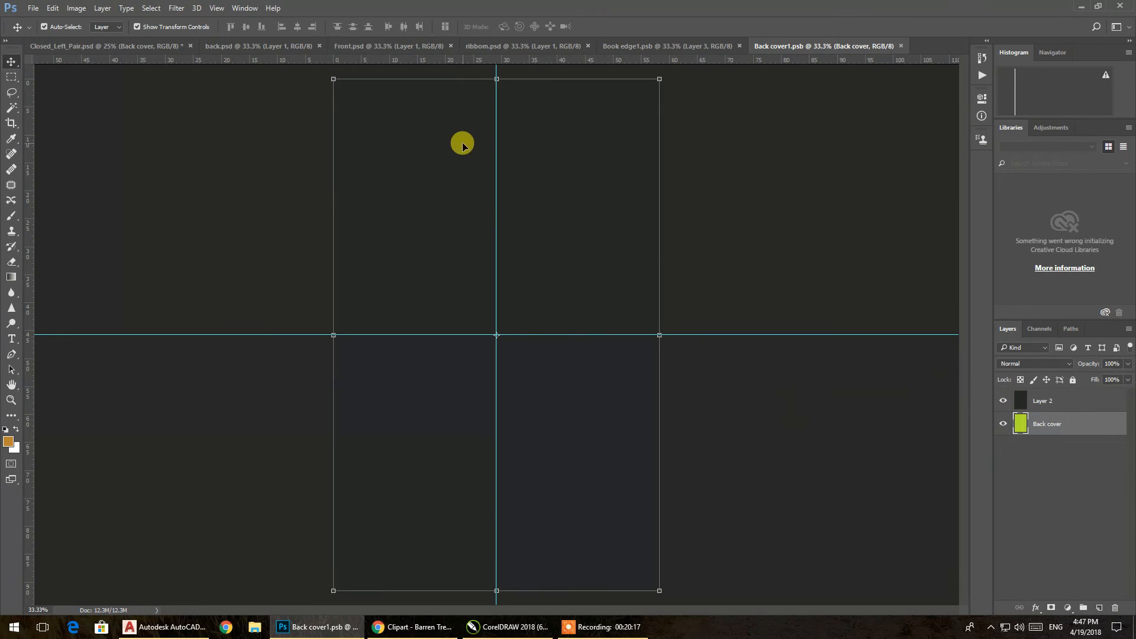
{"action": "left_click", "coordinate": [725, 47]}
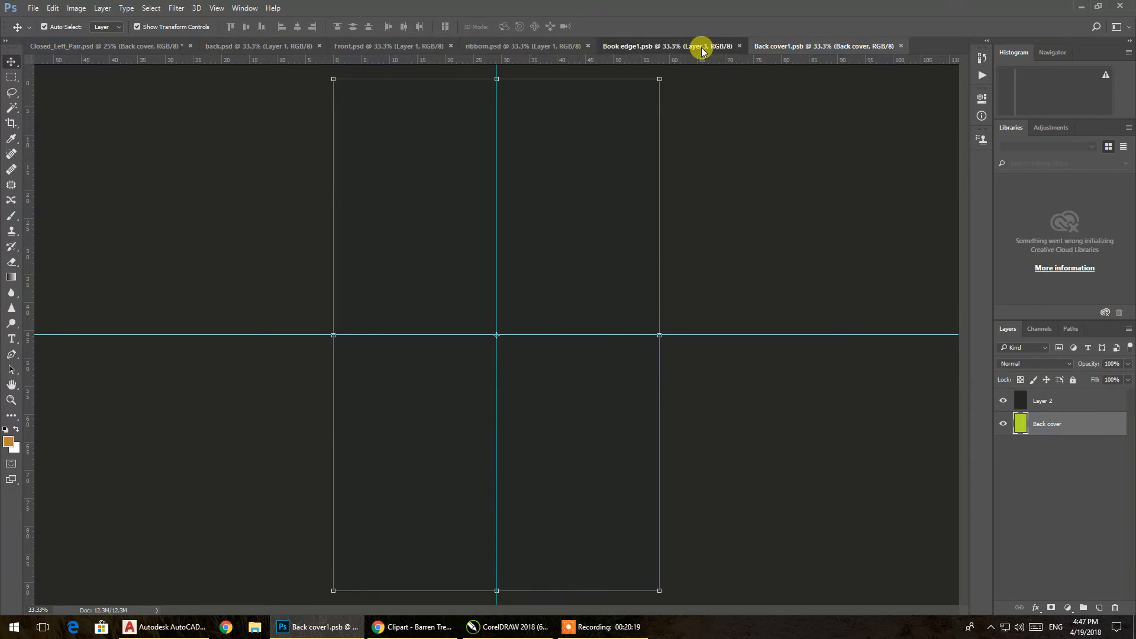
{"action": "left_click", "coordinate": [532, 48]}
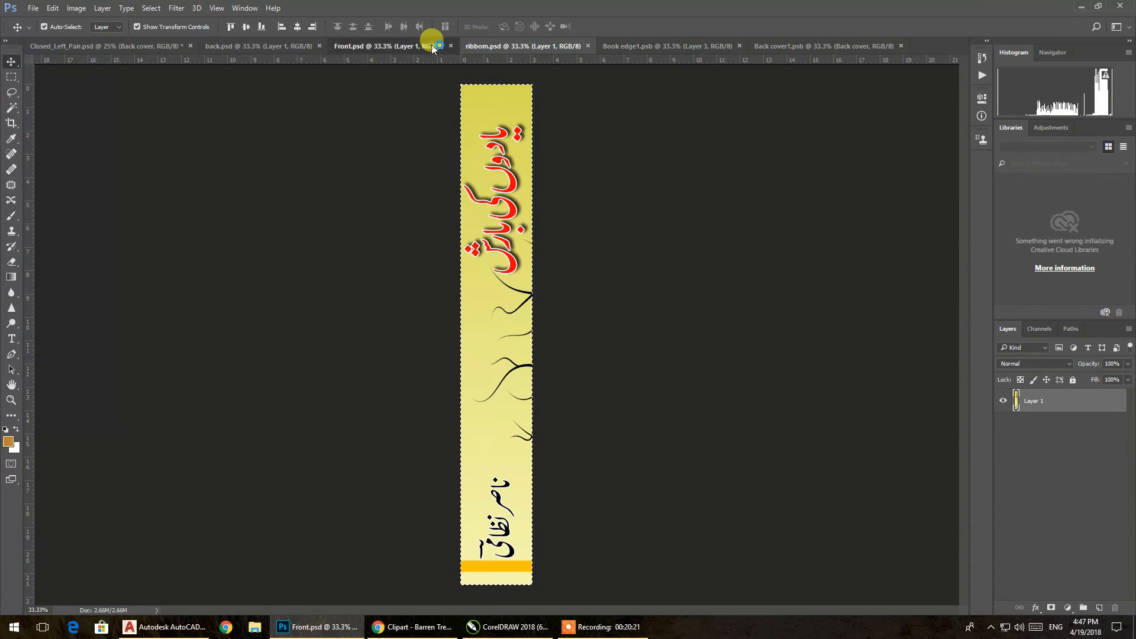
{"action": "left_click", "coordinate": [299, 46]}
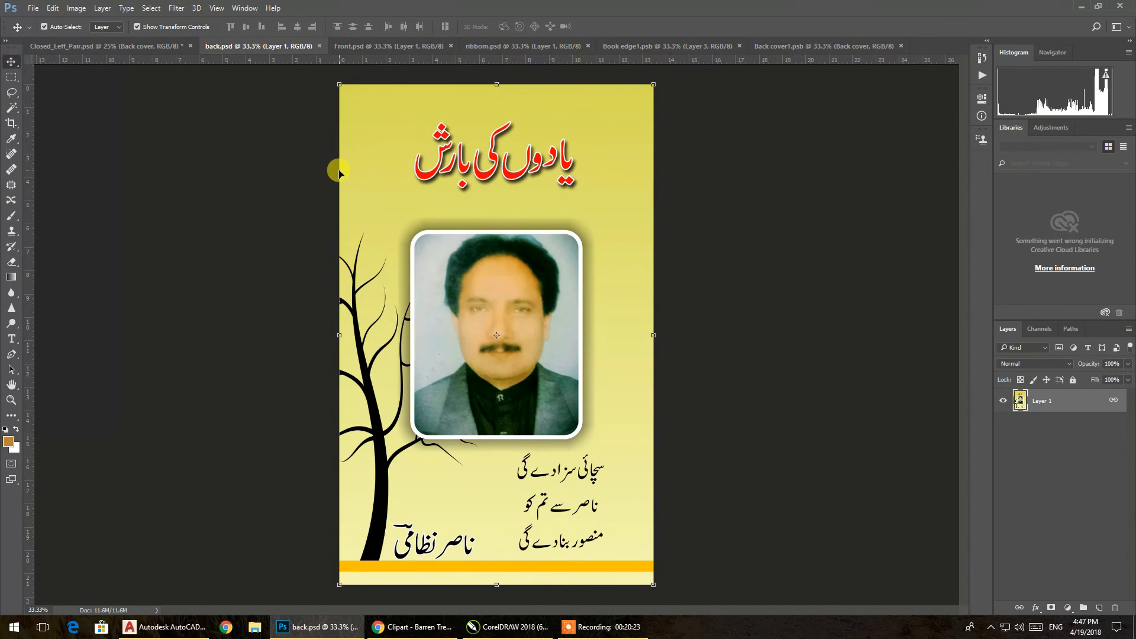
{"action": "key", "text": "ctrl+a"}
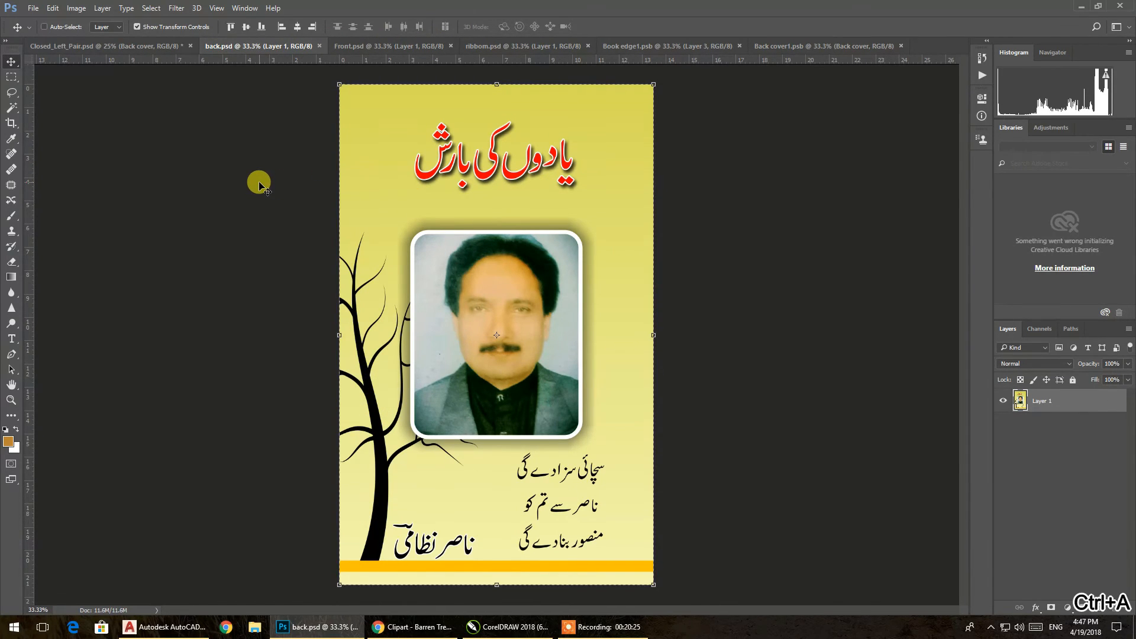
{"action": "left_click", "coordinate": [11, 77]}
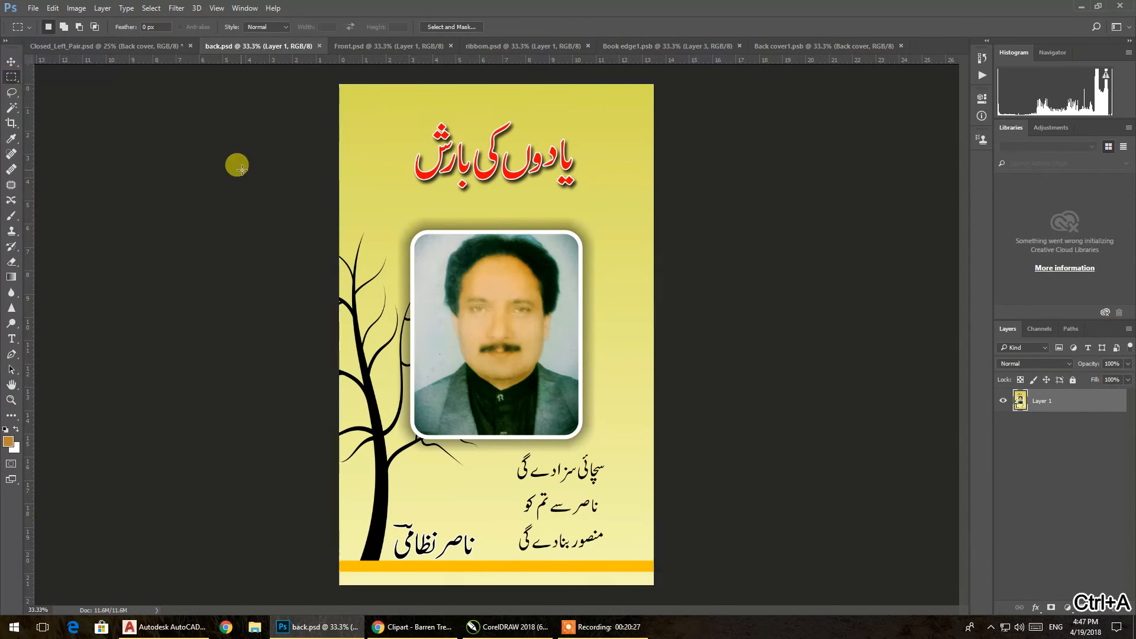
{"action": "left_click_drag", "start_coordinate": [324, 82], "coordinate": [670, 551]}
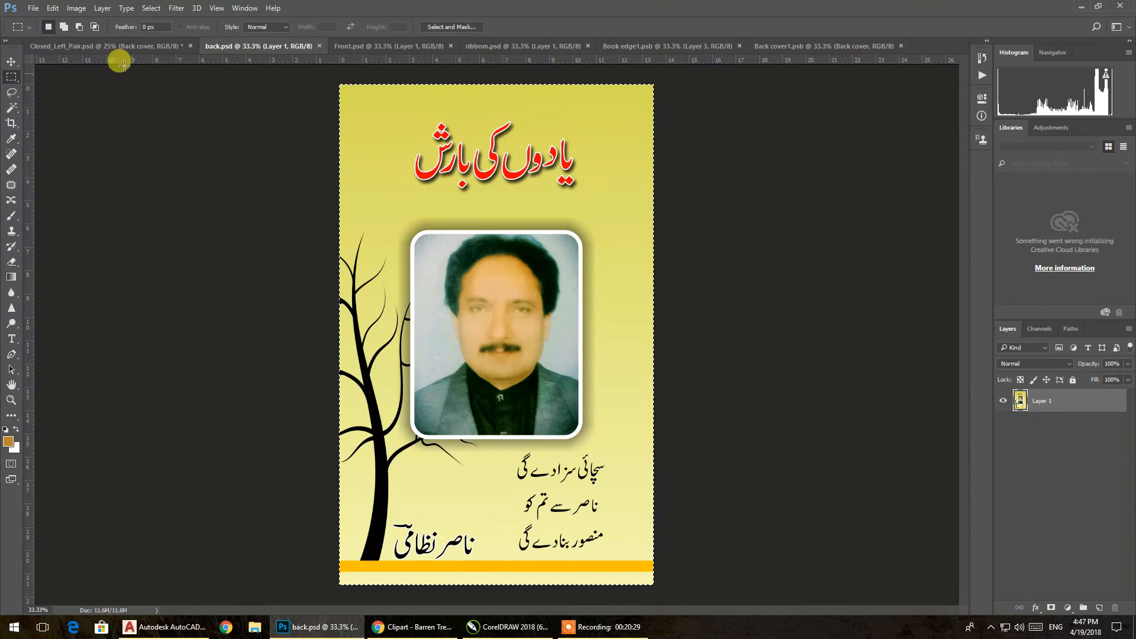
{"action": "left_click", "coordinate": [52, 8]}
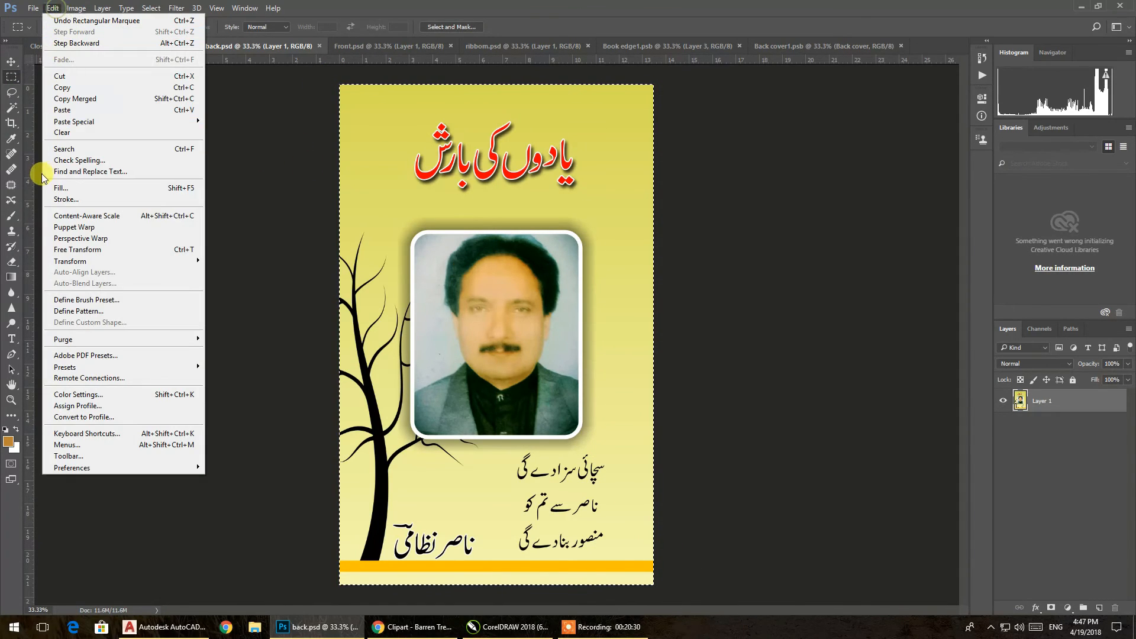
{"action": "left_click", "coordinate": [71, 98]}
Step: Paste the copied back cover artwork into Back cover1.psb and hide the dark Layer 2 covering it
{"action": "left_click", "coordinate": [680, 45]}
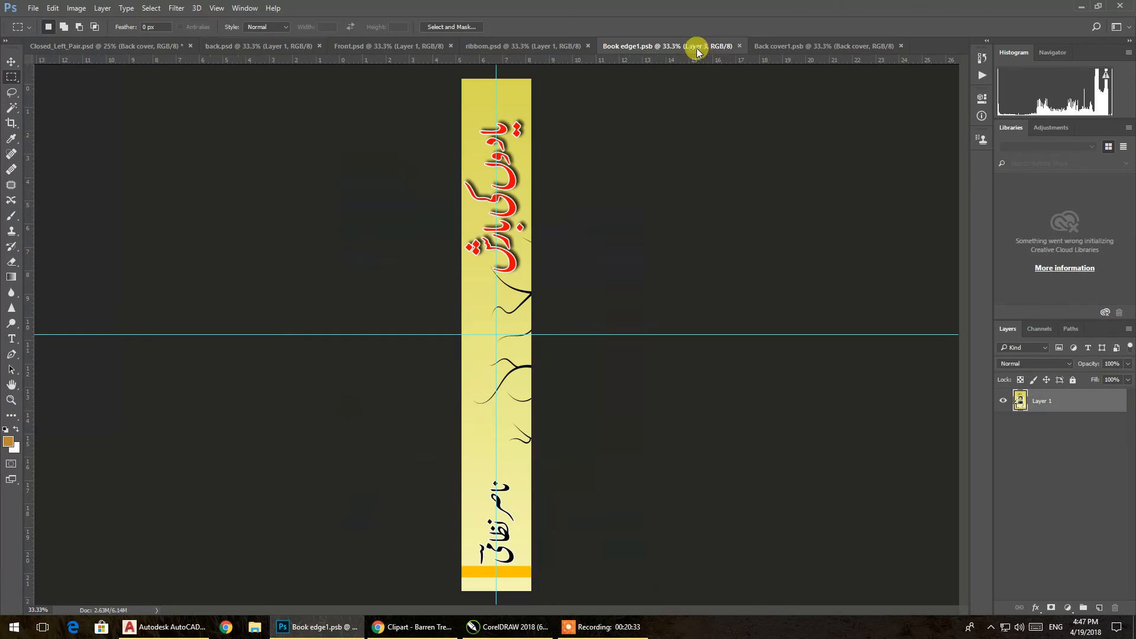
{"action": "left_click", "coordinate": [773, 47]}
{"action": "left_click", "coordinate": [220, 47]}
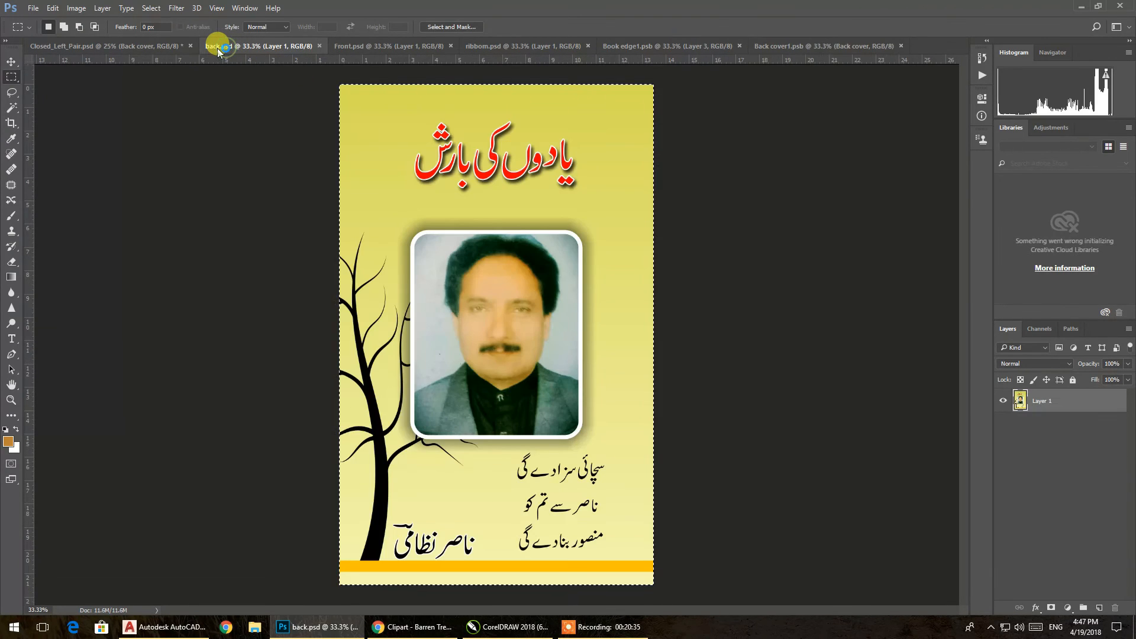
{"action": "left_click", "coordinate": [152, 46]}
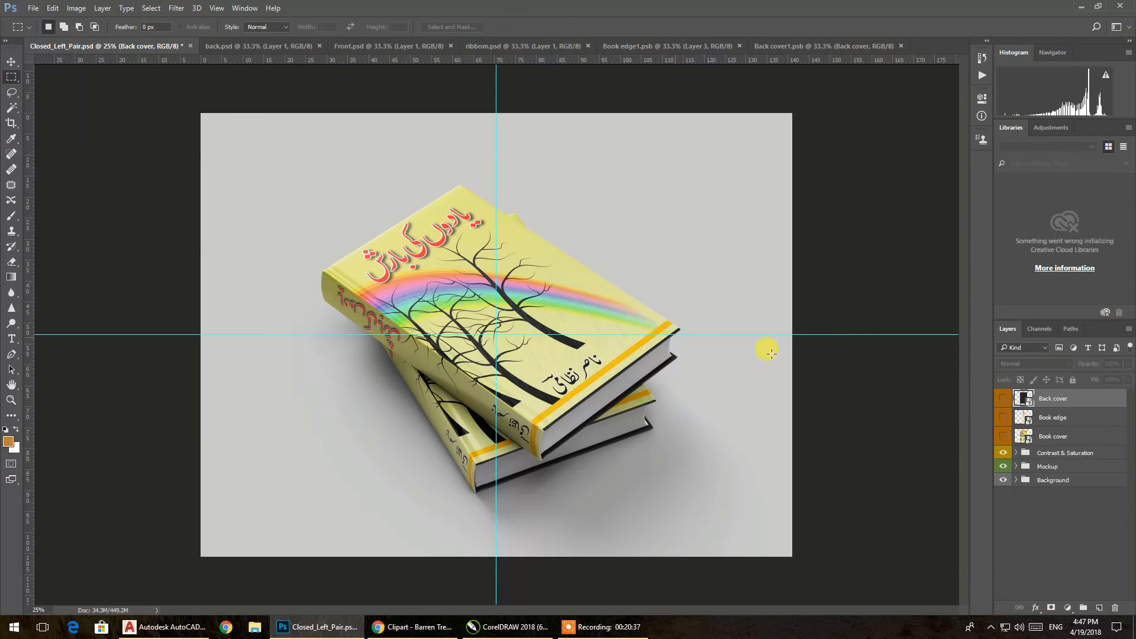
{"action": "left_click", "coordinate": [495, 46]}
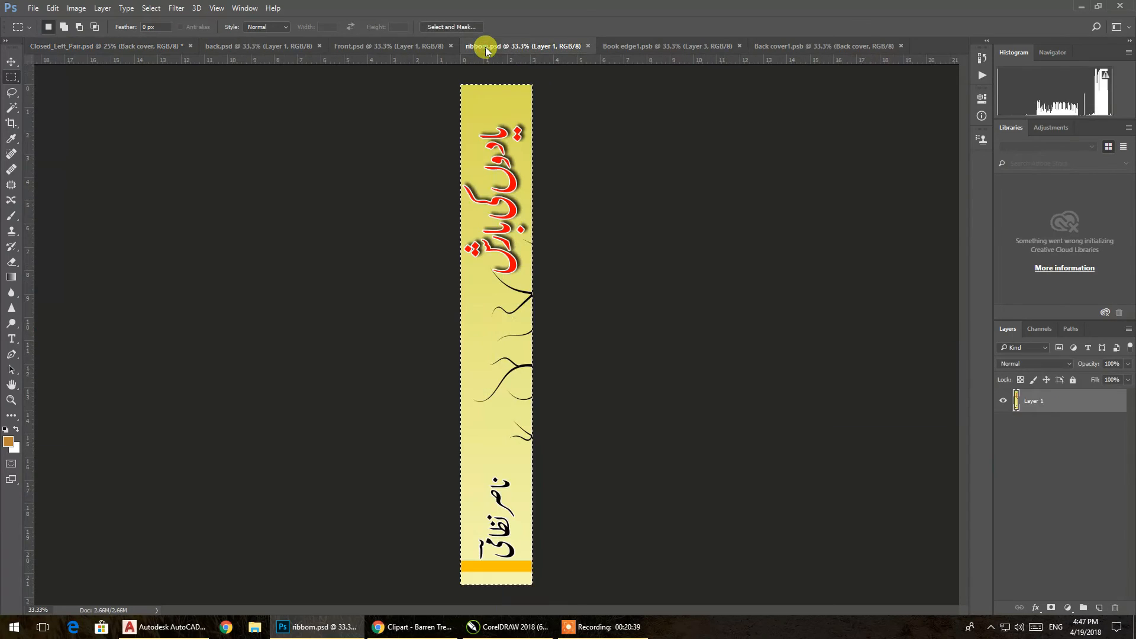
{"action": "left_click", "coordinate": [413, 47]}
{"action": "left_click", "coordinate": [710, 46]}
{"action": "left_click", "coordinate": [803, 47]}
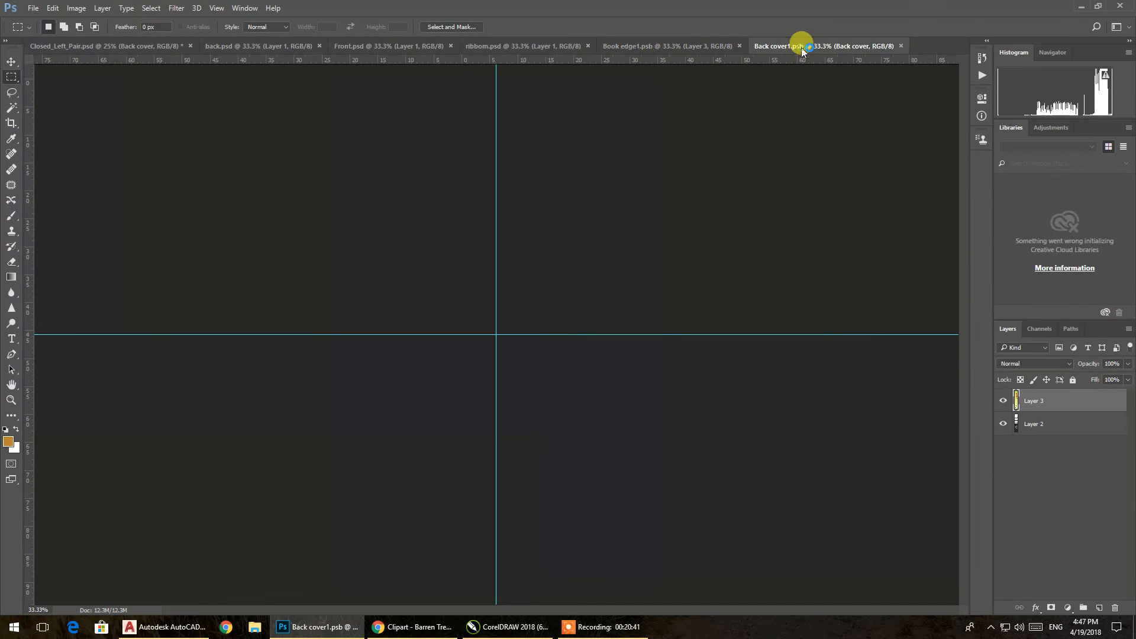
{"action": "key", "text": "ctrl+v"}
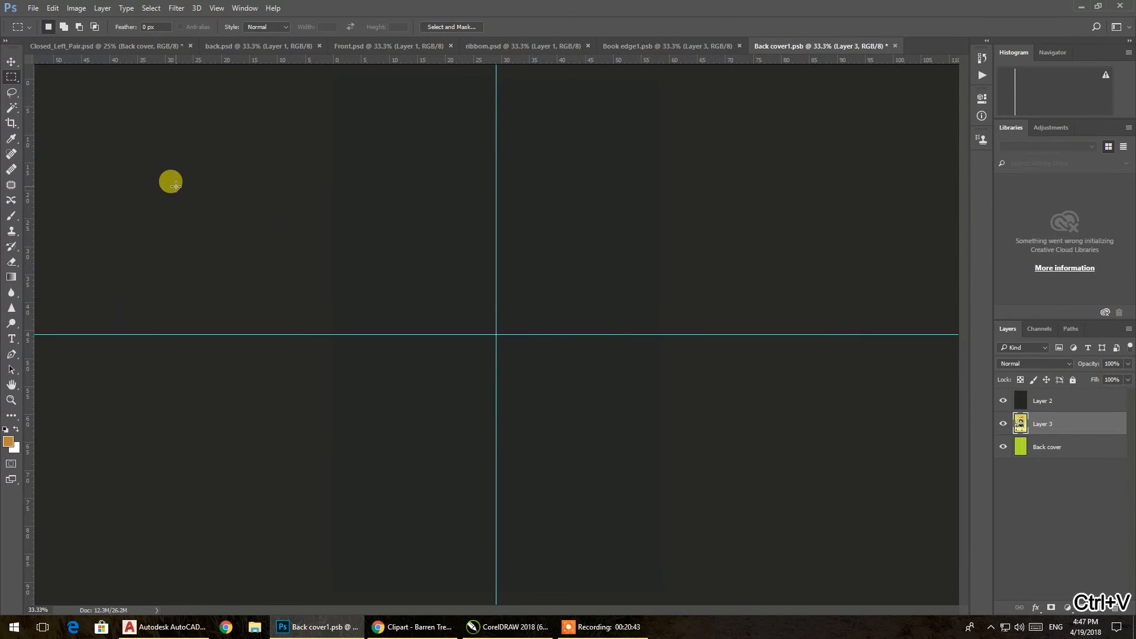
{"action": "left_click", "coordinate": [1002, 402]}
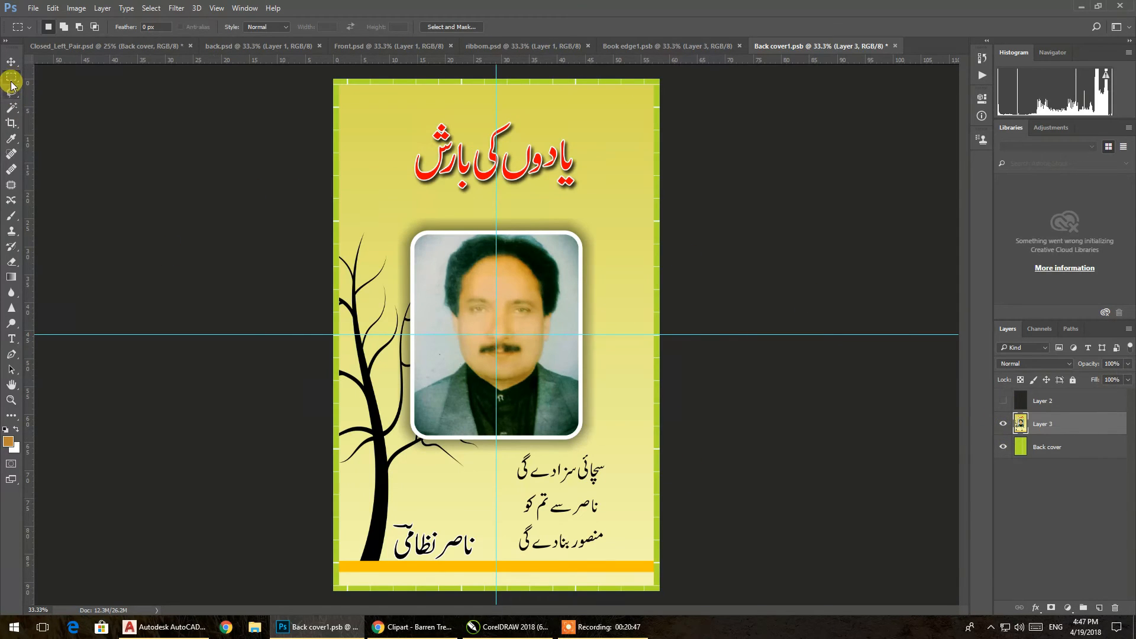
Step: Enlarge the pasted back cover to fill the whole Back cover1.psb canvas and apply the transformation
{"action": "left_click", "coordinate": [11, 61]}
{"action": "key", "text": "ctrl+t"}
{"action": "left_click_drag", "start_coordinate": [654, 85], "coordinate": [660, 78]}
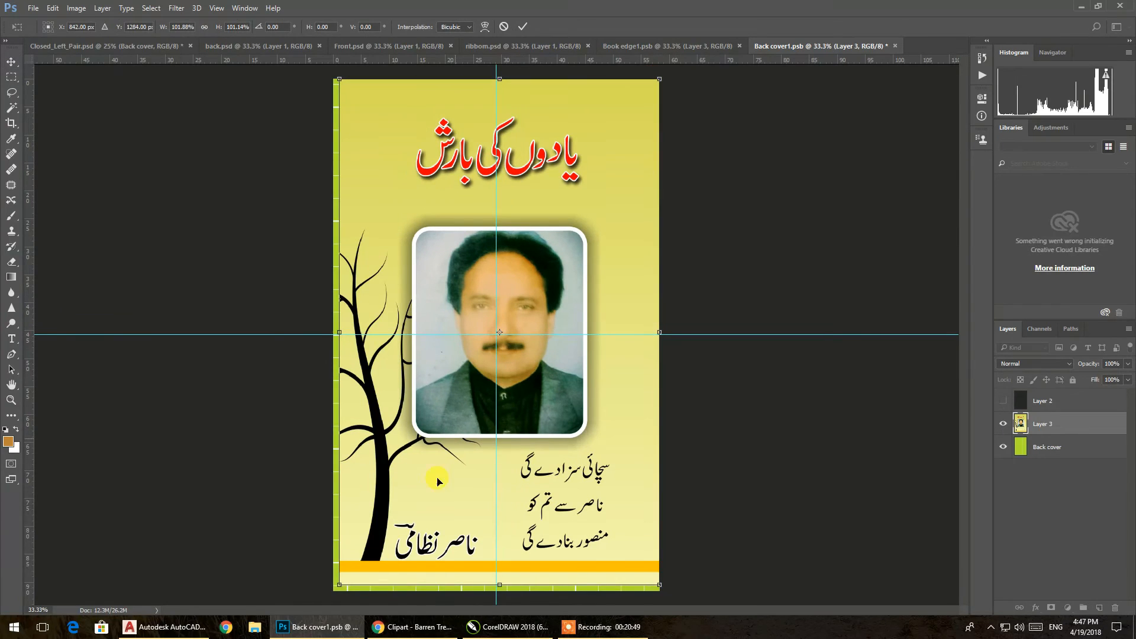
{"action": "left_click_drag", "start_coordinate": [337, 585], "coordinate": [334, 591]}
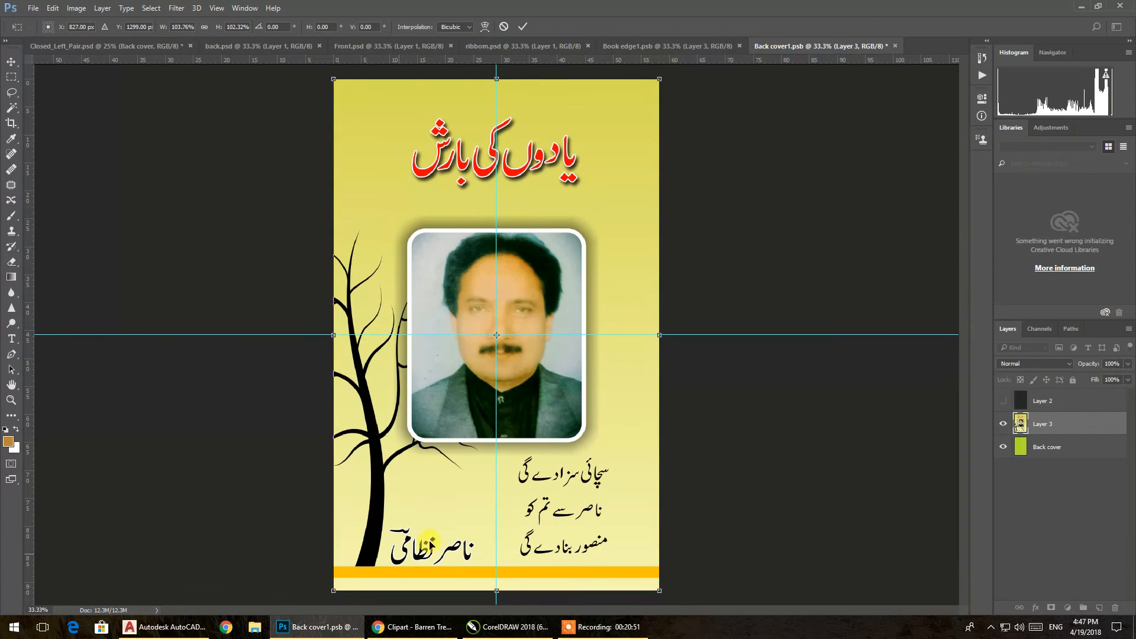
{"action": "left_click", "coordinate": [522, 27]}
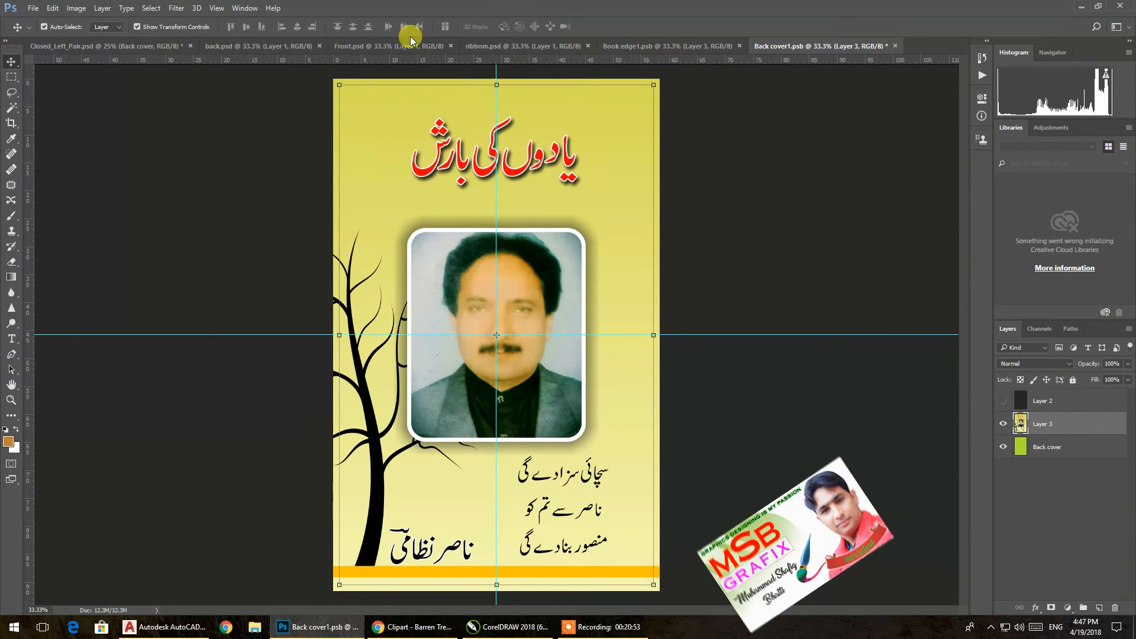
Step: Save the Back cover1.psb contents and check the back cover on the Closed_Left_Pair.psd mockup
{"action": "left_click", "coordinate": [33, 9]}
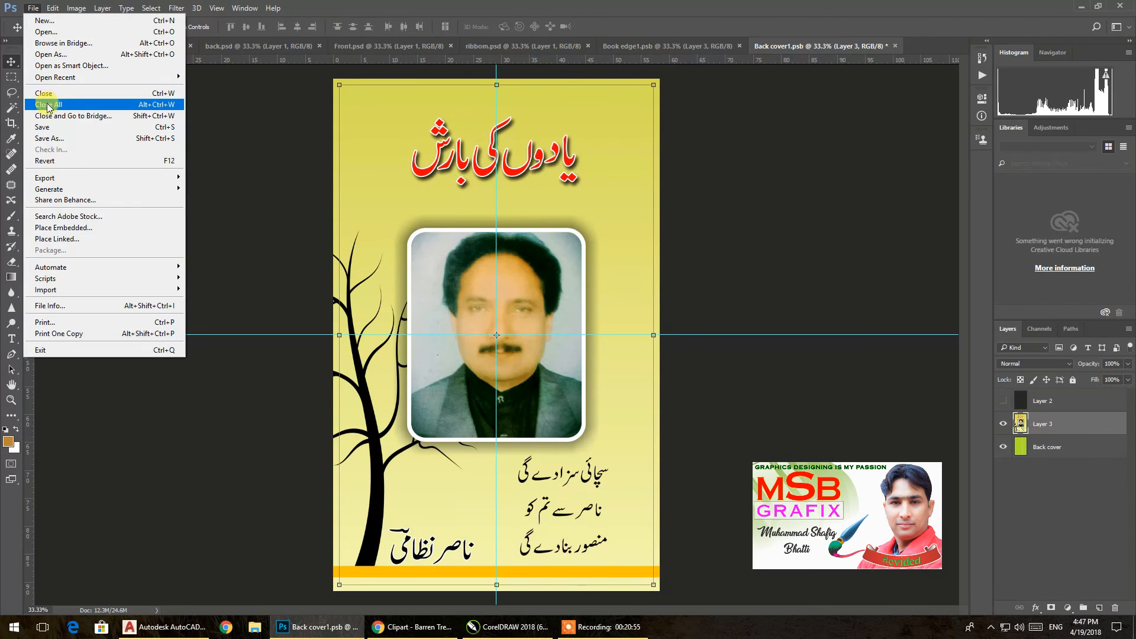
{"action": "left_click", "coordinate": [47, 127]}
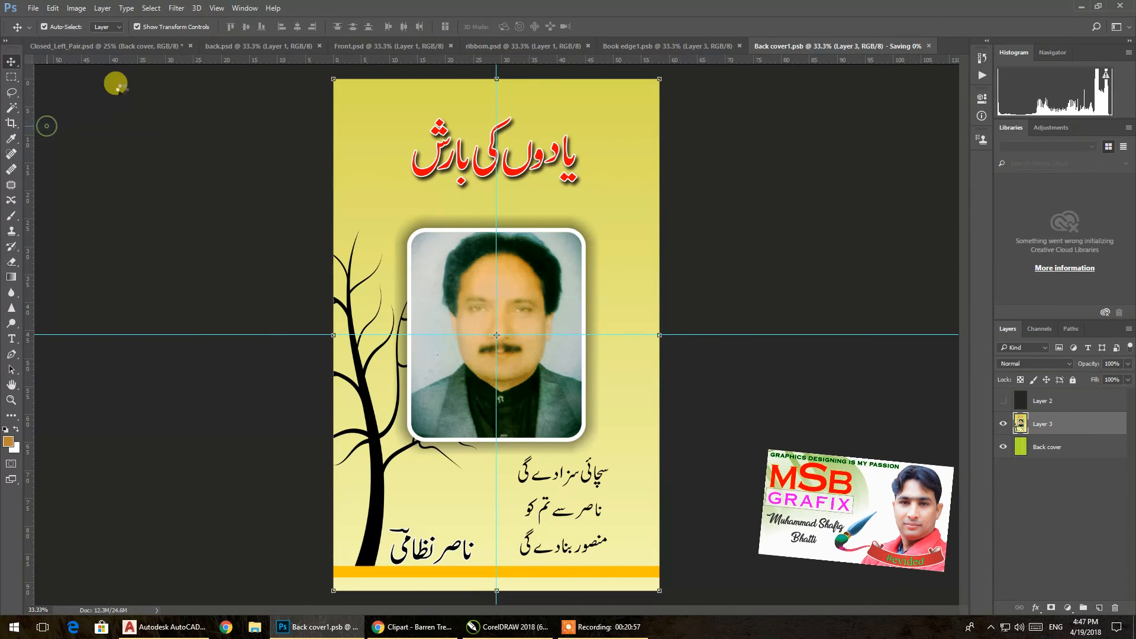
{"action": "left_click", "coordinate": [152, 45]}
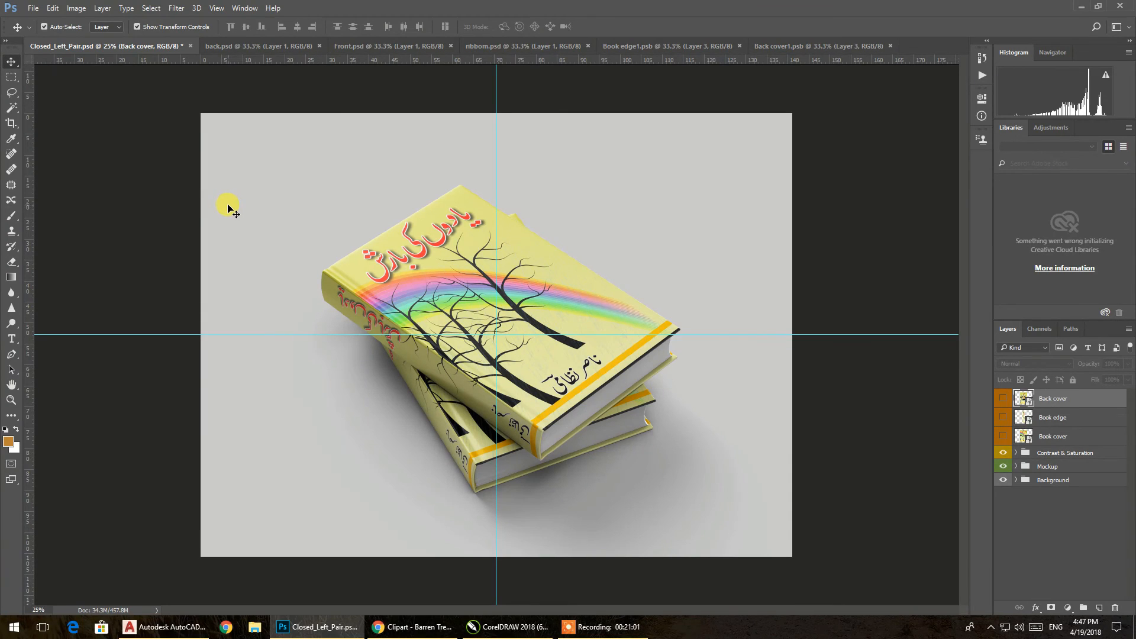
{"action": "left_click", "coordinate": [34, 9]}
{"action": "left_click", "coordinate": [43, 34]}
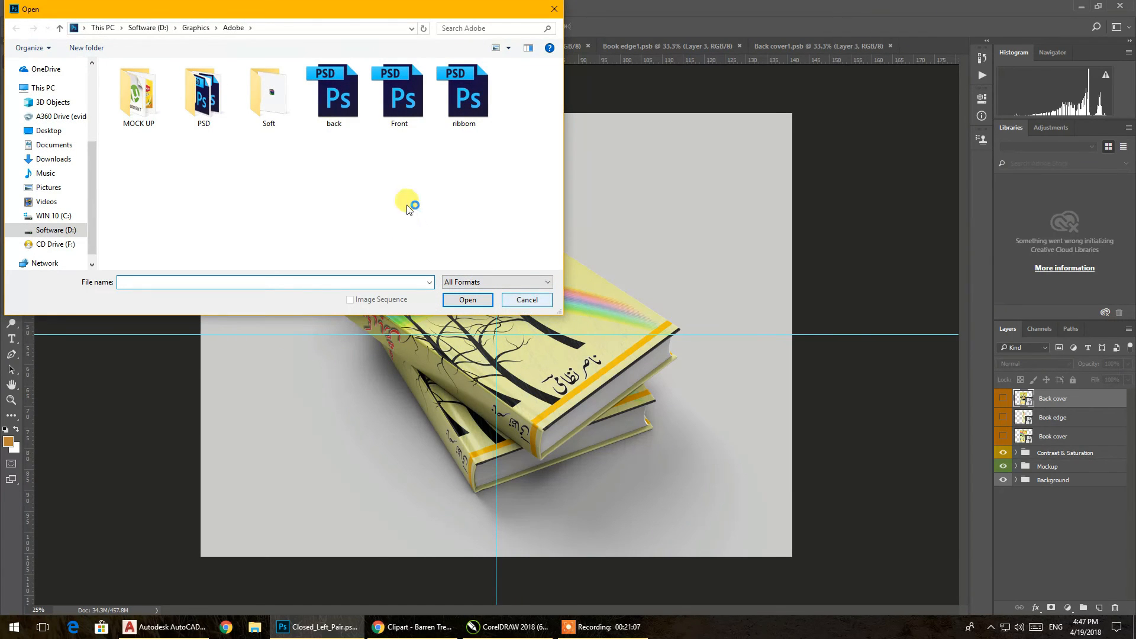
{"action": "double_click", "coordinate": [138, 95]}
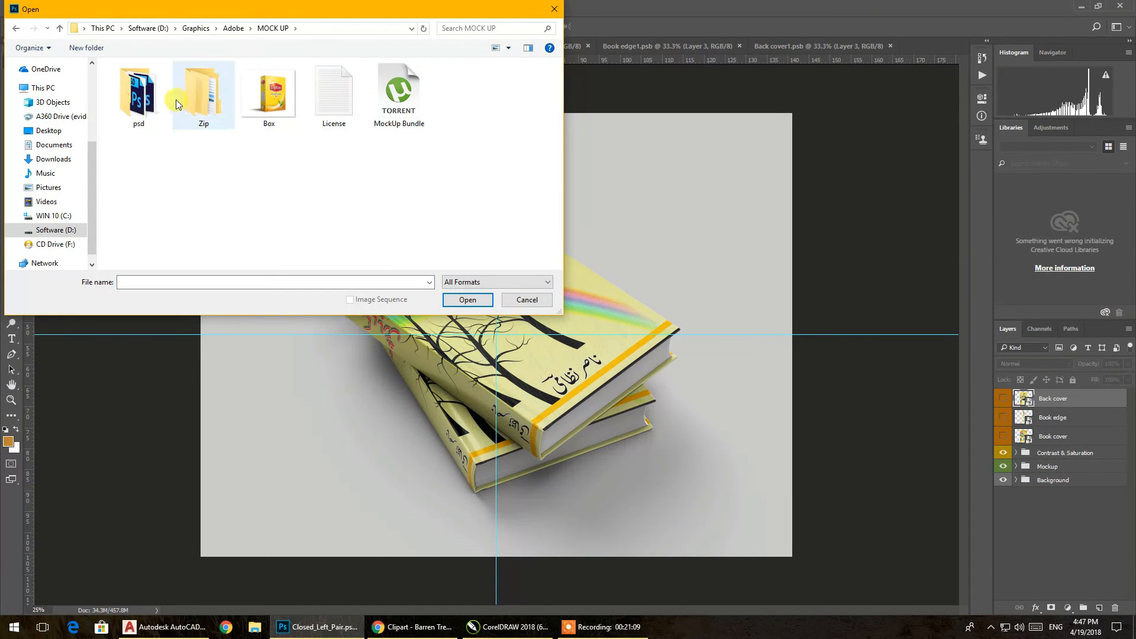
{"action": "double_click", "coordinate": [138, 94]}
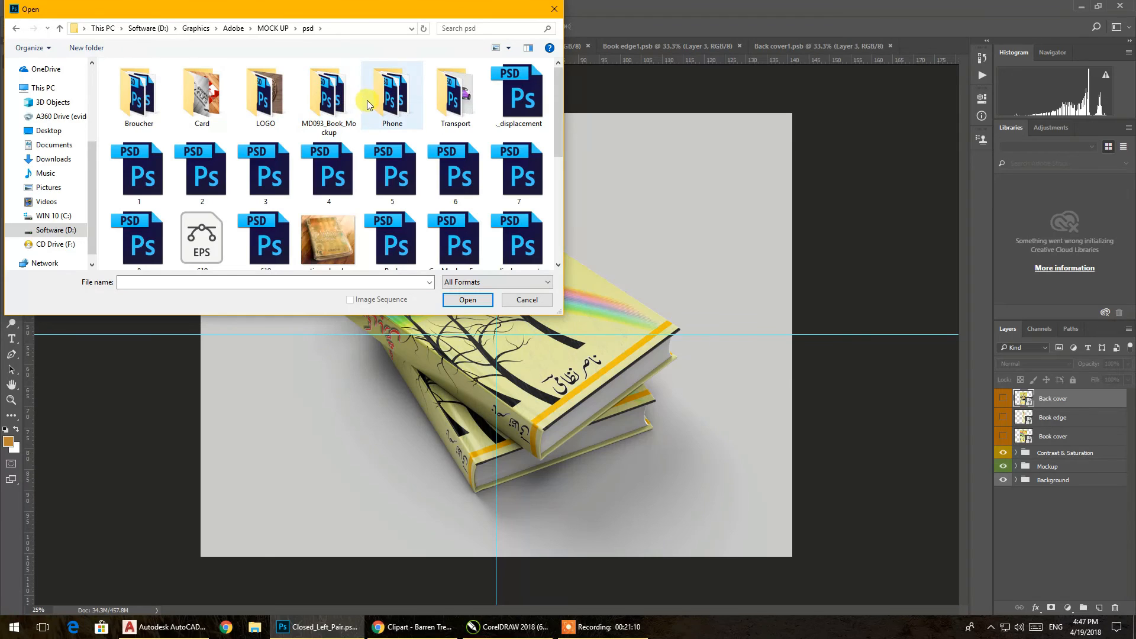
{"action": "double_click", "coordinate": [328, 98]}
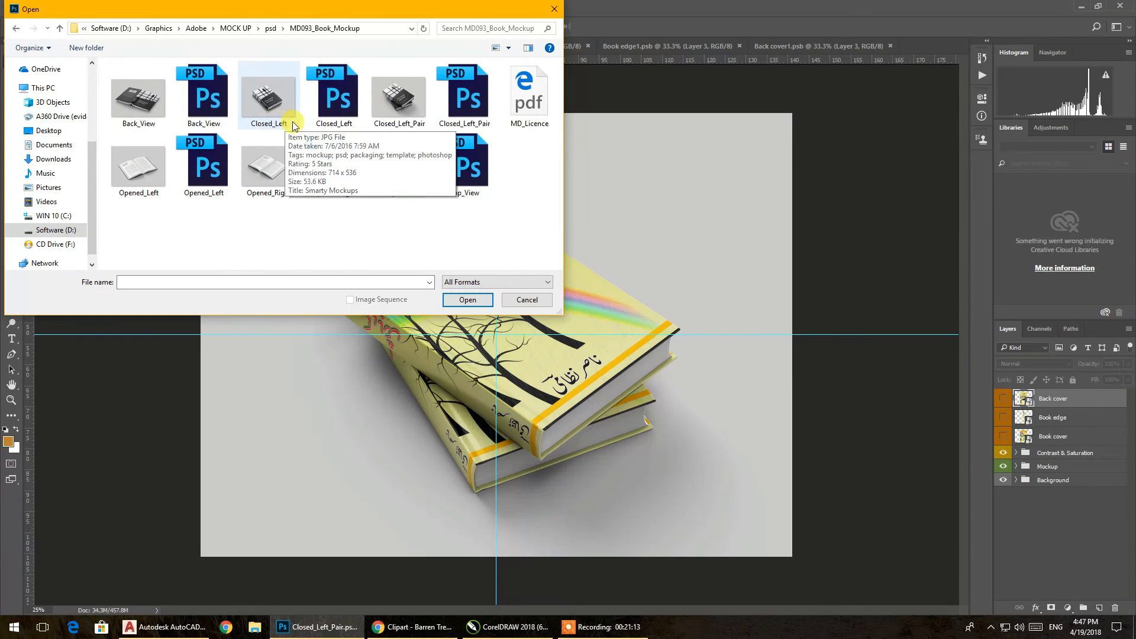
{"action": "double_click", "coordinate": [133, 86]}
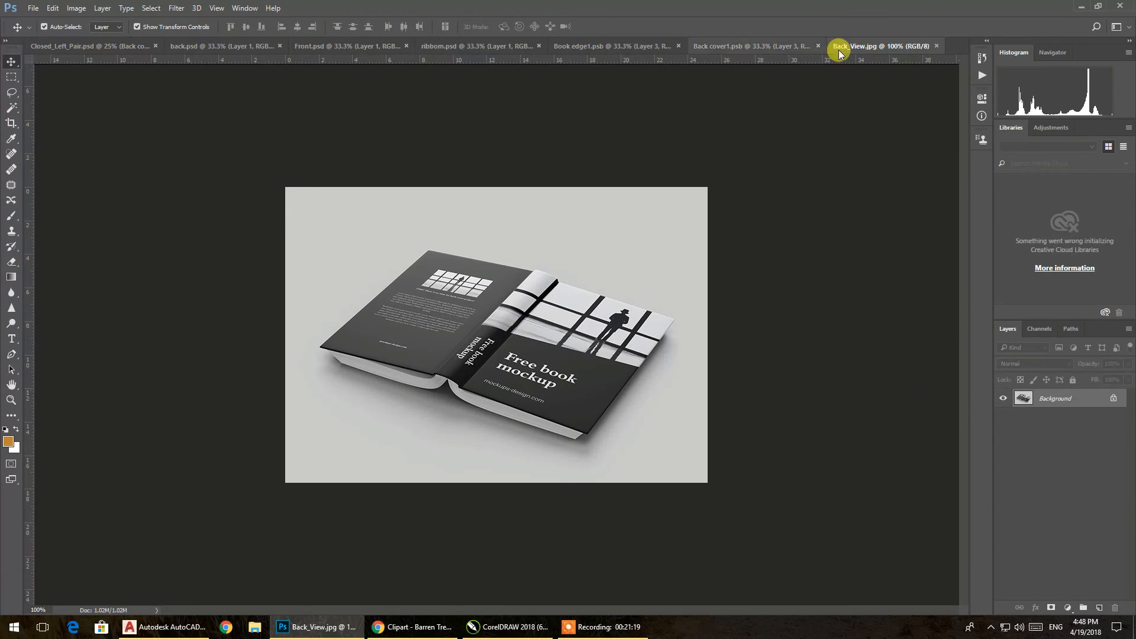
{"action": "left_click", "coordinate": [936, 46]}
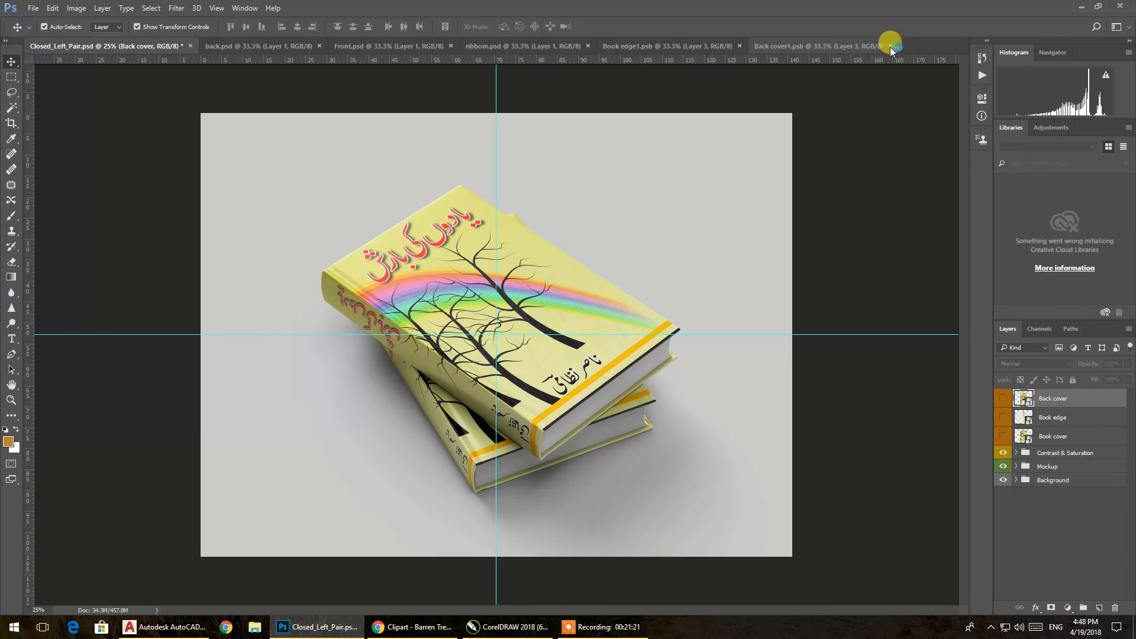
Step: Close the Book edge1.psb and Back cover1.psb documents and return to the Closed_Left_Pair.psd mockup
{"action": "left_click", "coordinate": [731, 47]}
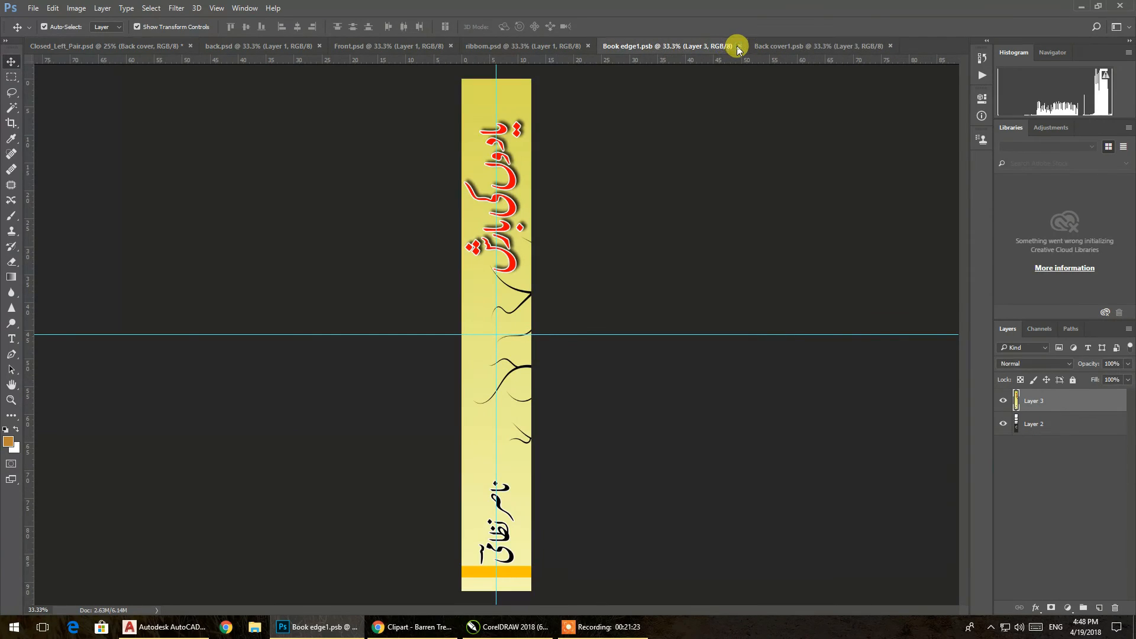
{"action": "left_click", "coordinate": [737, 46]}
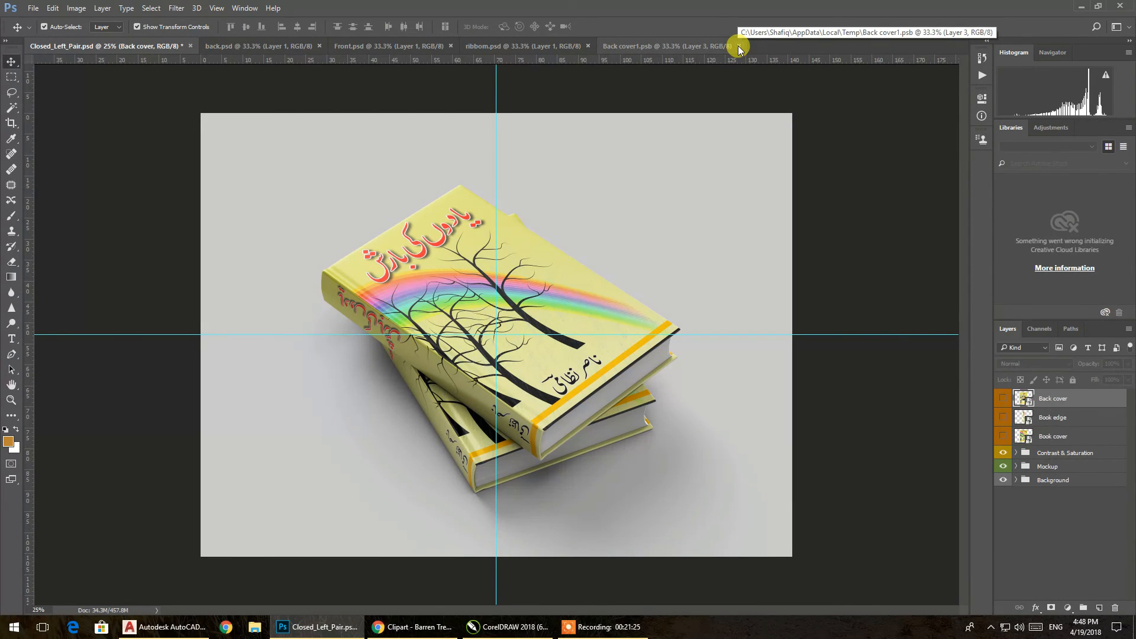
{"action": "left_click", "coordinate": [553, 45]}
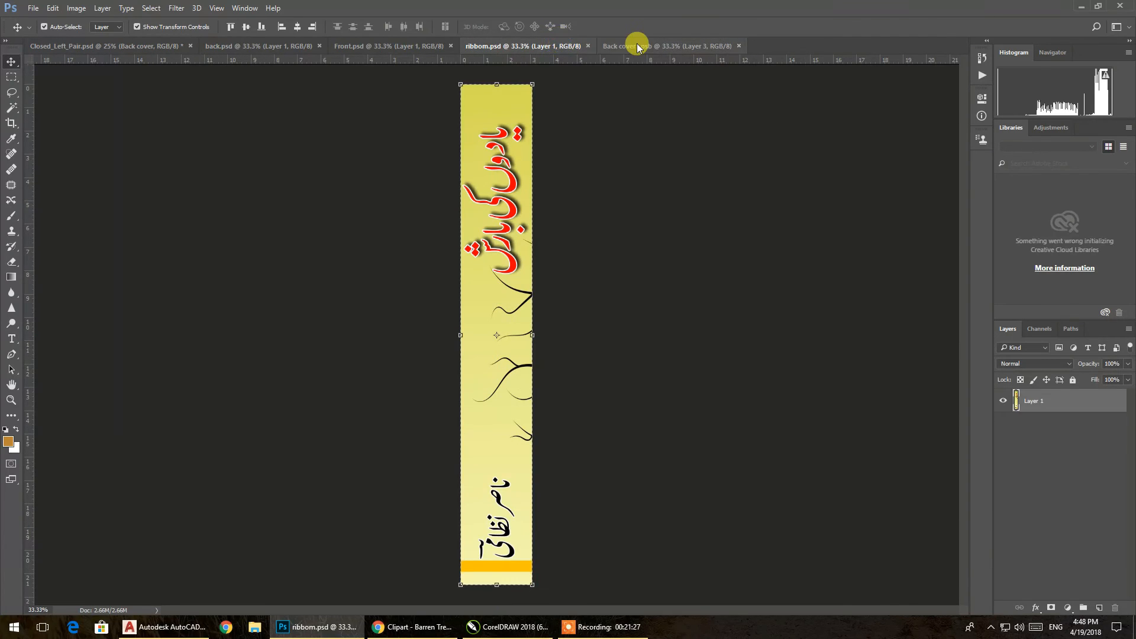
{"action": "left_click", "coordinate": [637, 46]}
{"action": "left_click", "coordinate": [741, 46]}
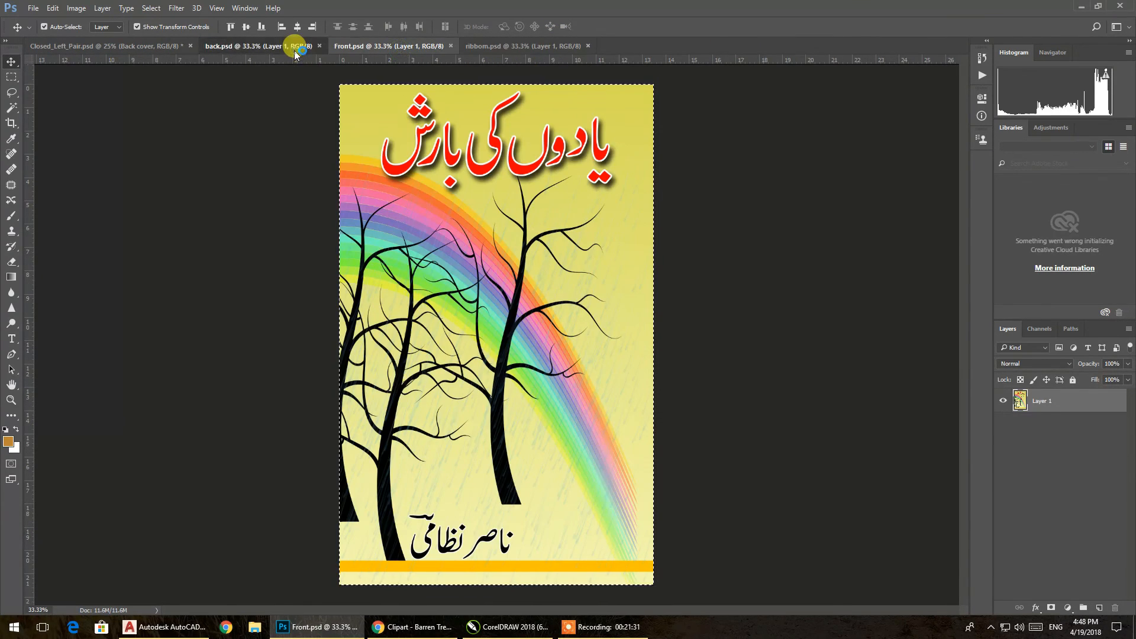
{"action": "left_click", "coordinate": [296, 47]}
{"action": "left_click", "coordinate": [89, 46]}
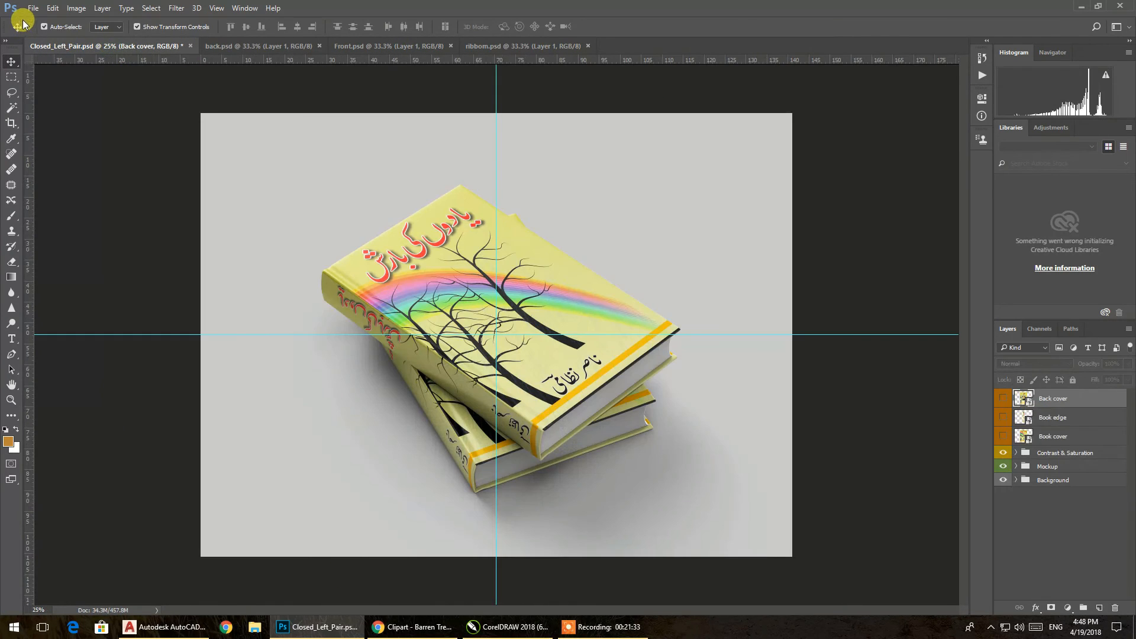
Step: Open the Back_View PSD mockup from the MD093_Book_Mockup folder
{"action": "left_click", "coordinate": [33, 8]}
{"action": "left_click", "coordinate": [46, 35]}
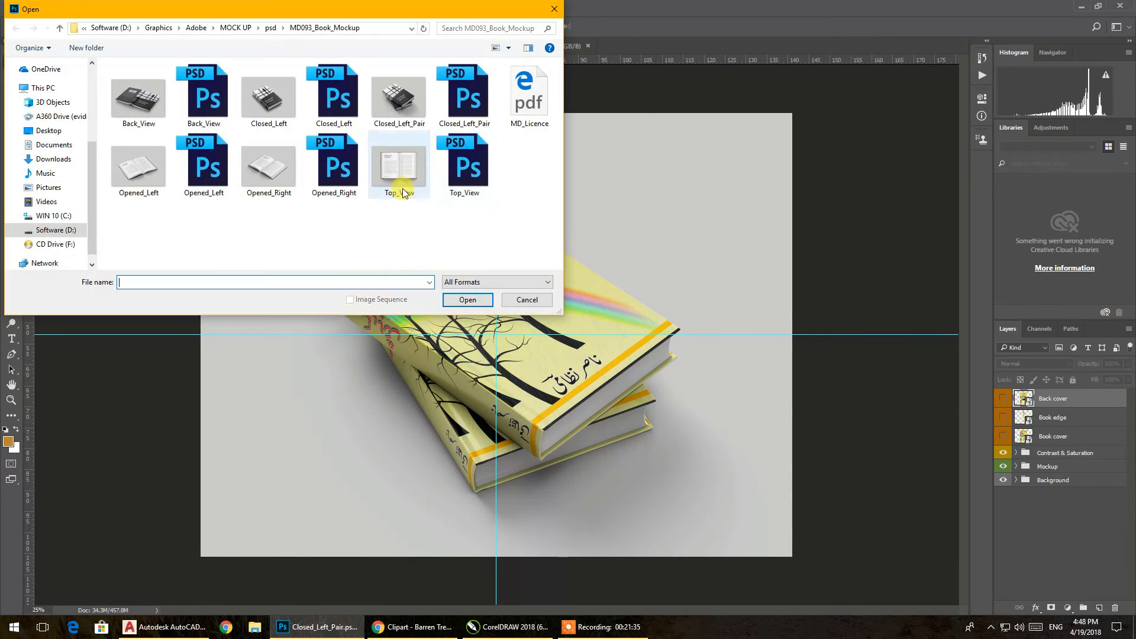
{"action": "left_click", "coordinate": [221, 93]}
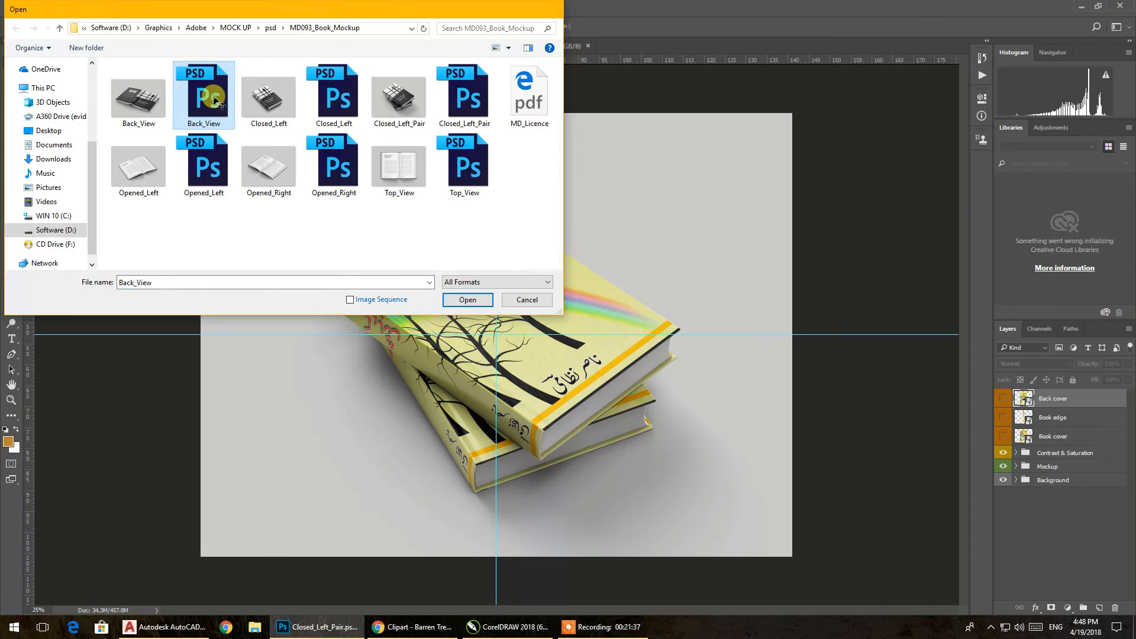
{"action": "double_click", "coordinate": [216, 102]}
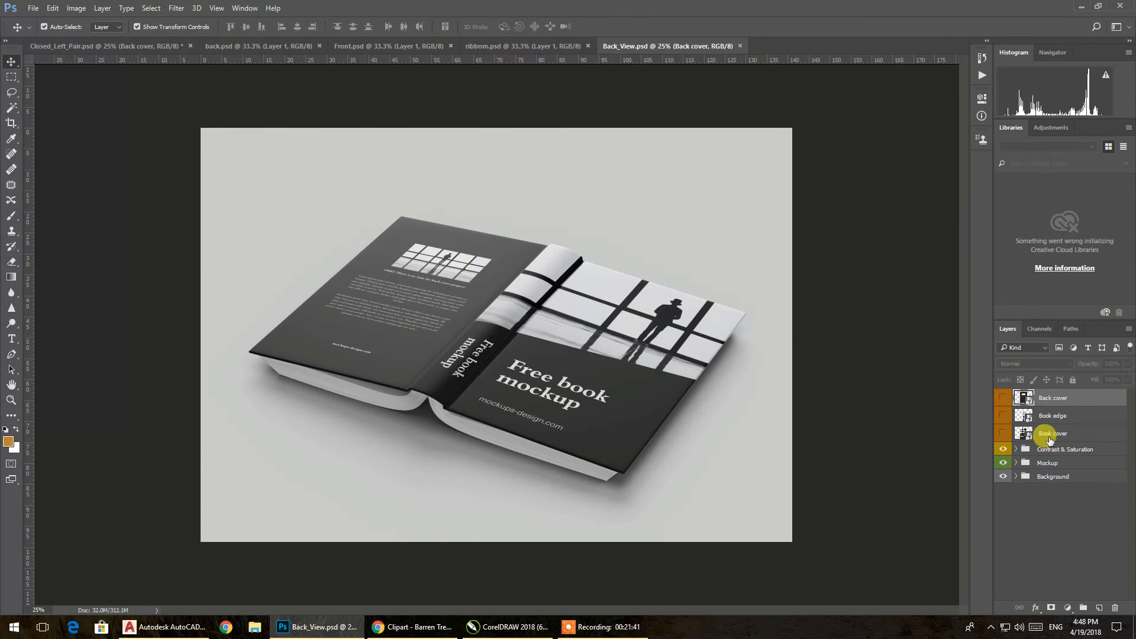
Step: Open the contents of the Back cover smart object in the Back_View.psd mockup
{"action": "left_click", "coordinate": [1029, 420]}
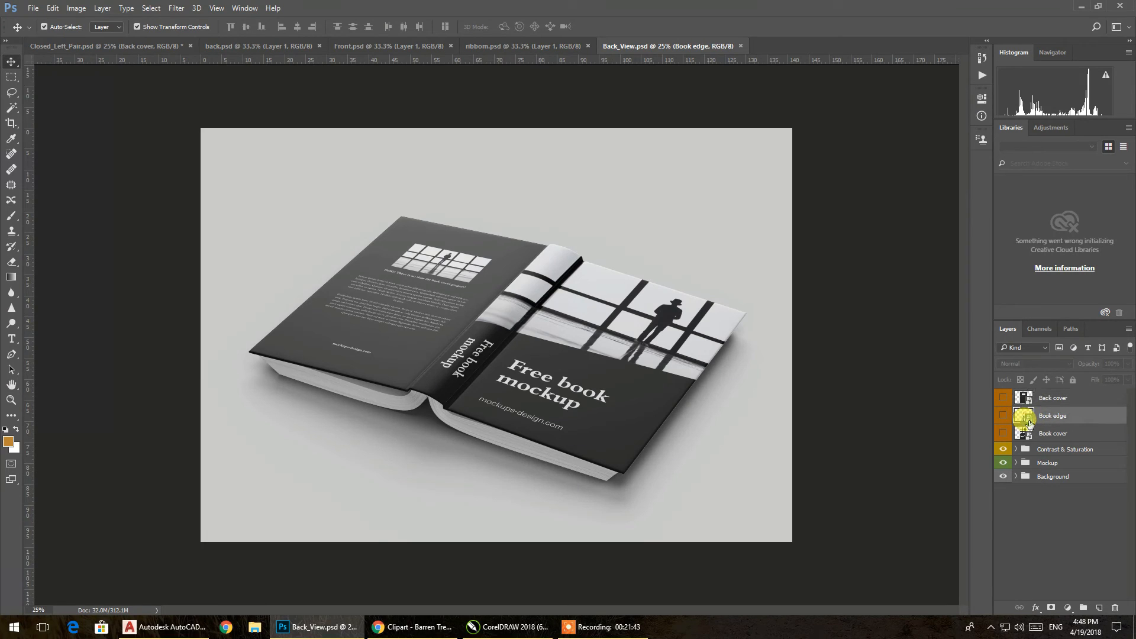
{"action": "left_click", "coordinate": [1030, 404]}
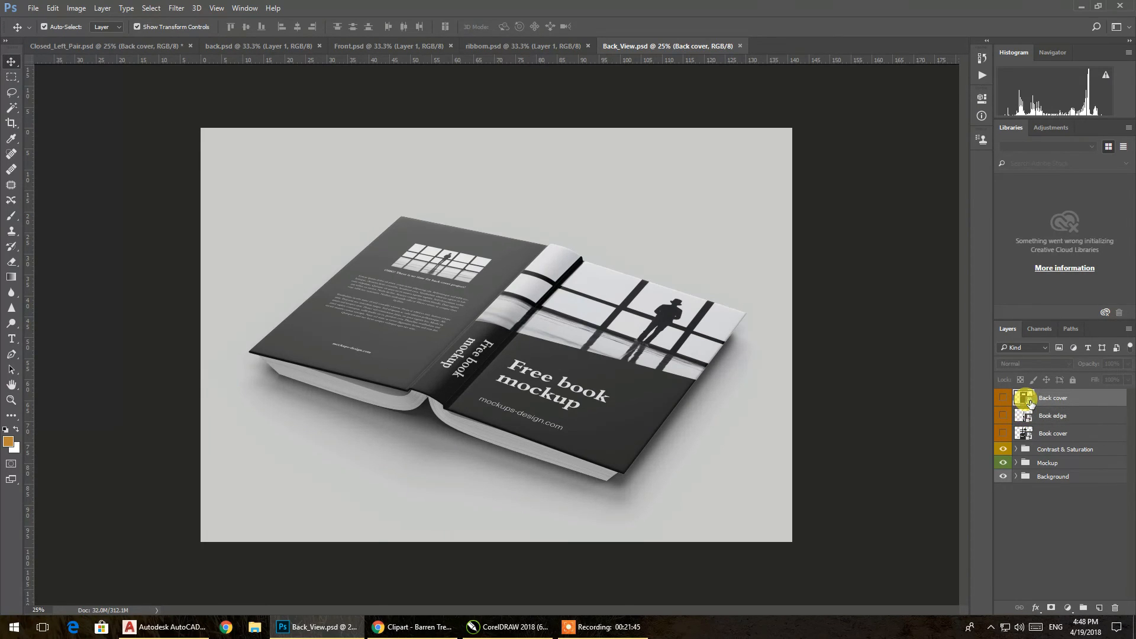
{"action": "double_click", "coordinate": [1030, 404]}
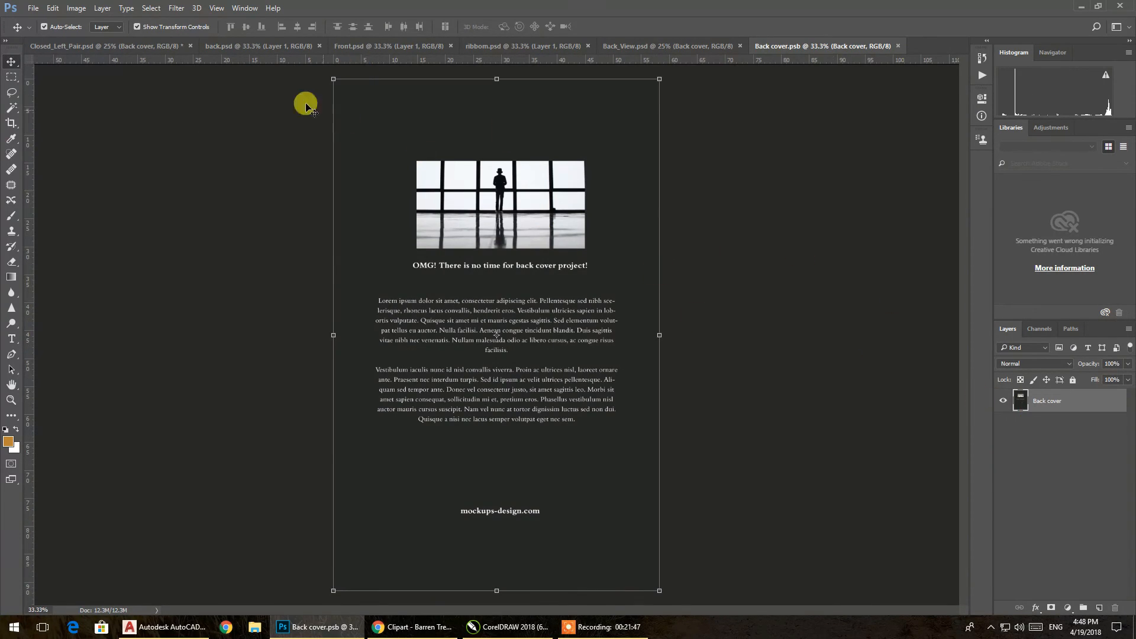
{"action": "left_click", "coordinate": [168, 47]}
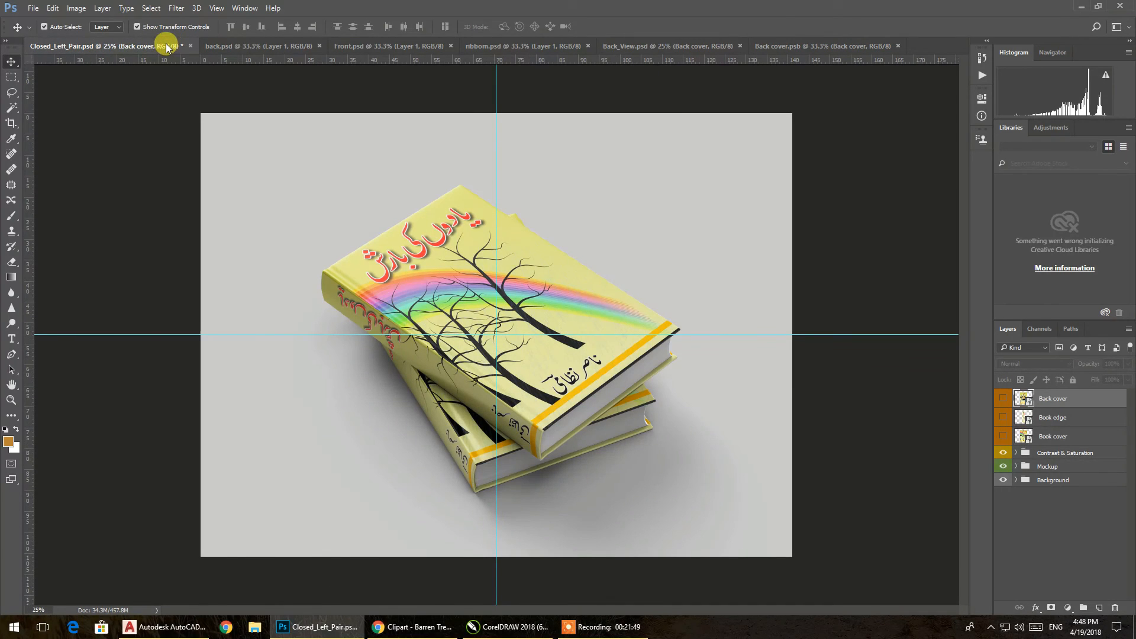
{"action": "left_click", "coordinate": [239, 47]}
{"action": "left_click", "coordinate": [395, 44]}
{"action": "left_click", "coordinate": [508, 45]}
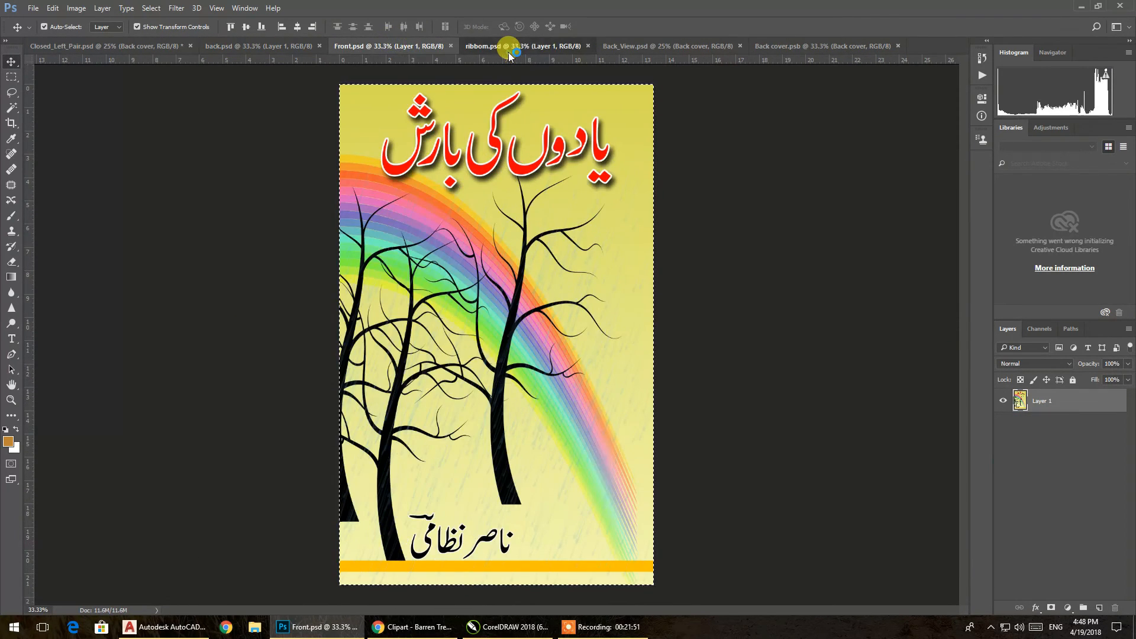
{"action": "left_click", "coordinate": [632, 44]}
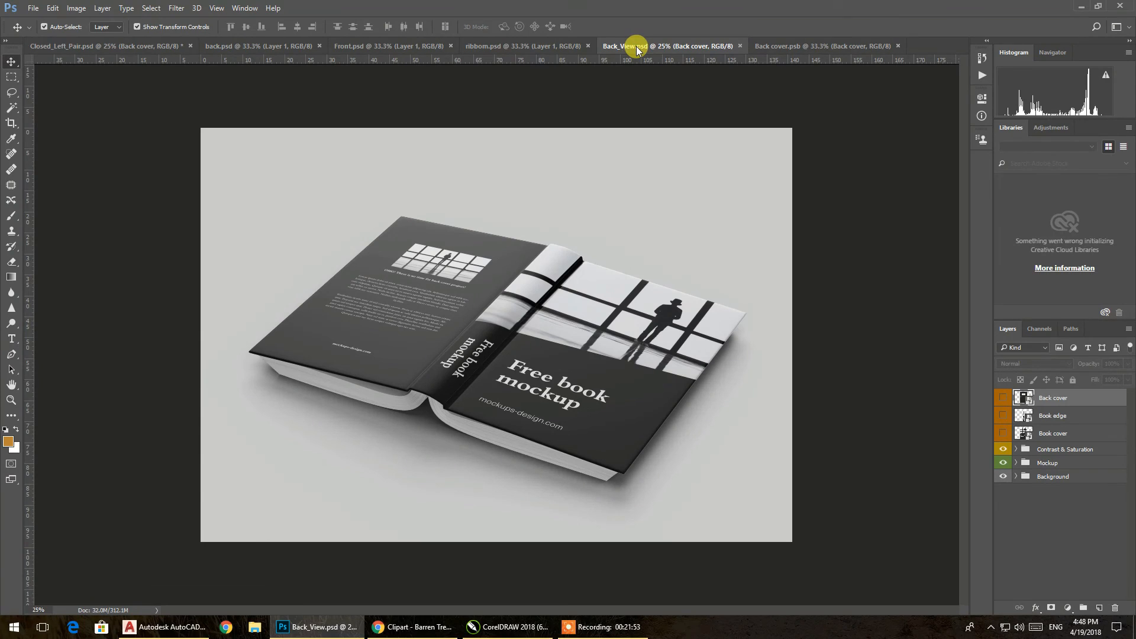
{"action": "left_click", "coordinate": [787, 47]}
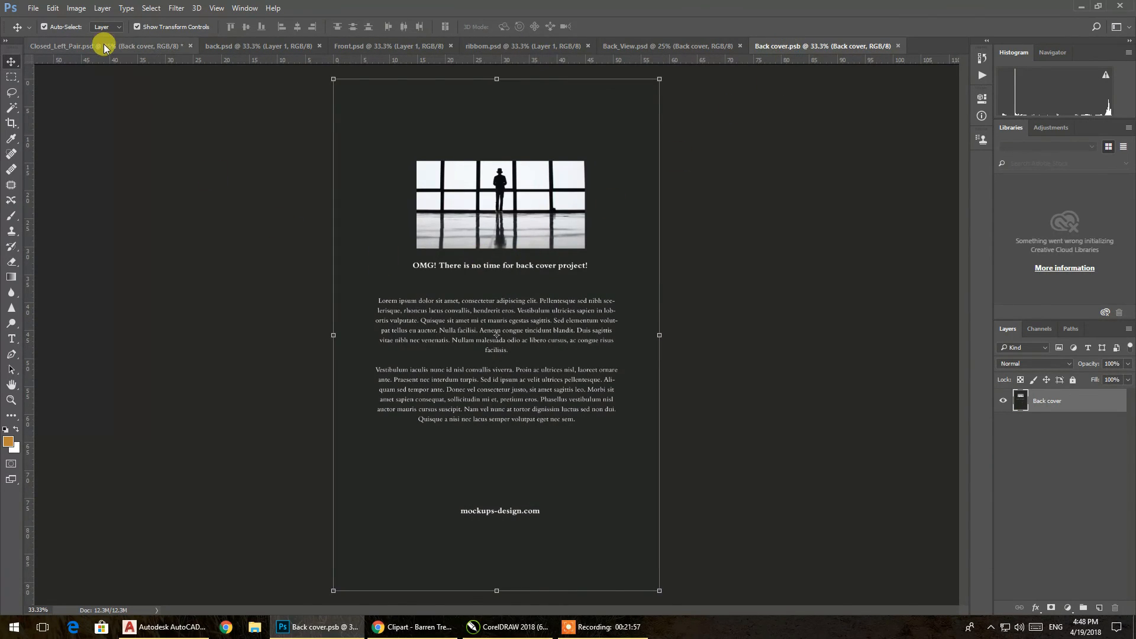
{"action": "left_click", "coordinate": [527, 48]}
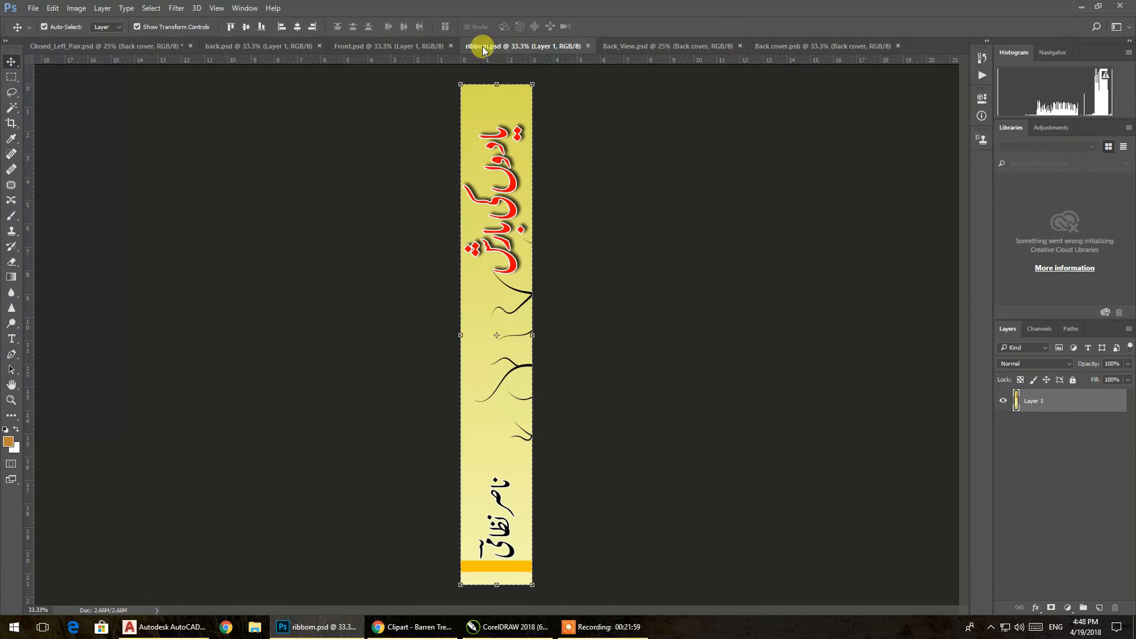
{"action": "left_click", "coordinate": [380, 45]}
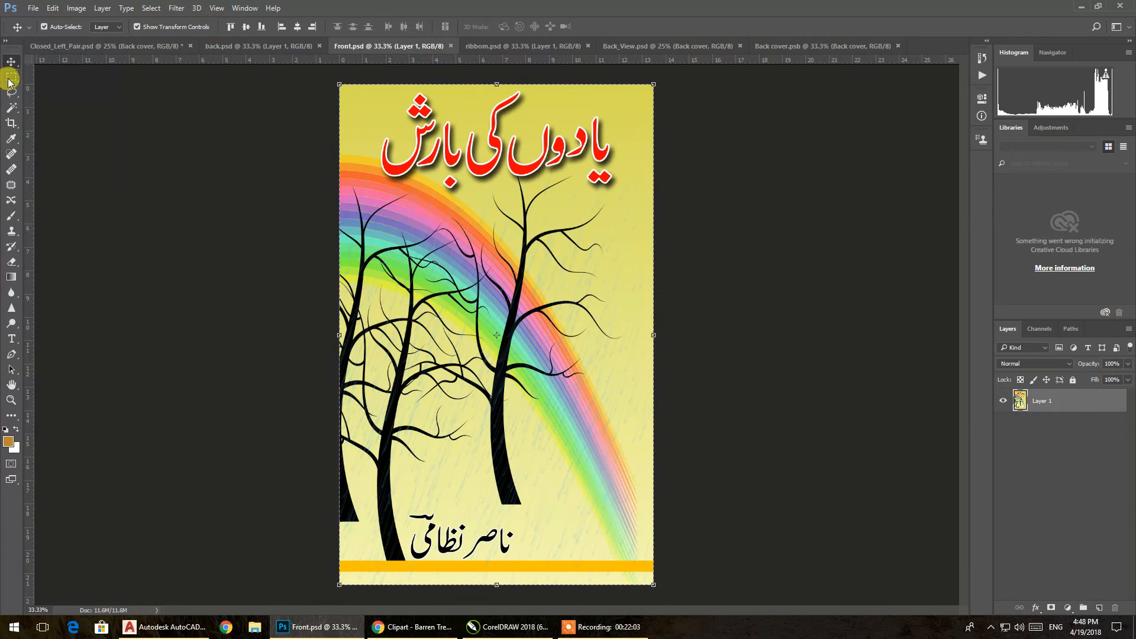
{"action": "left_click", "coordinate": [53, 8]}
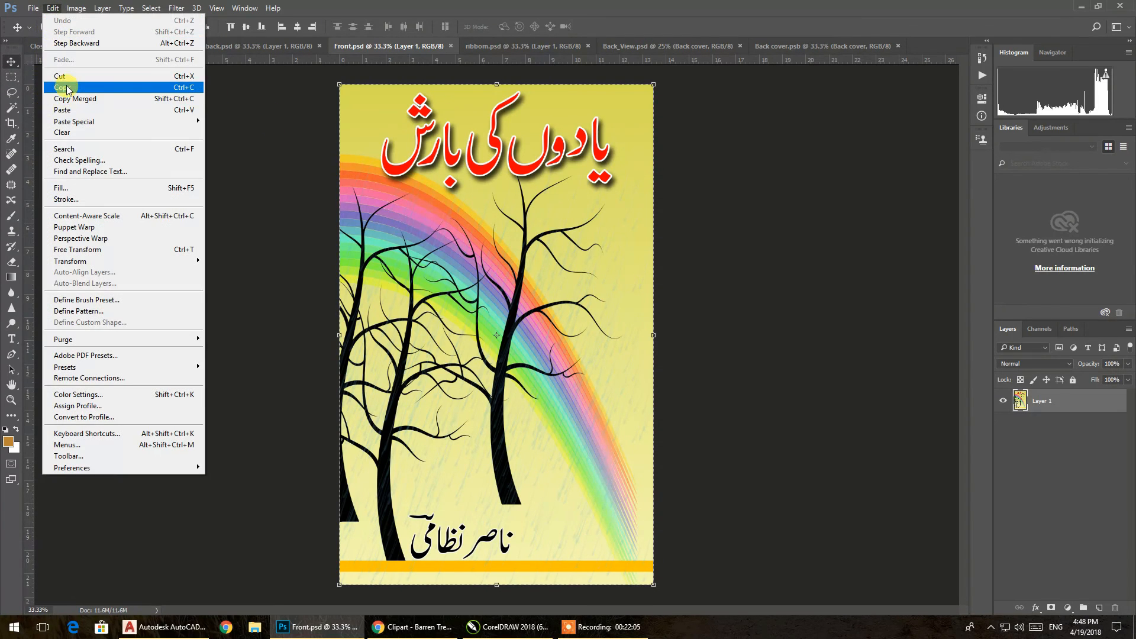
{"action": "left_click", "coordinate": [118, 83]}
{"action": "left_click", "coordinate": [828, 51]}
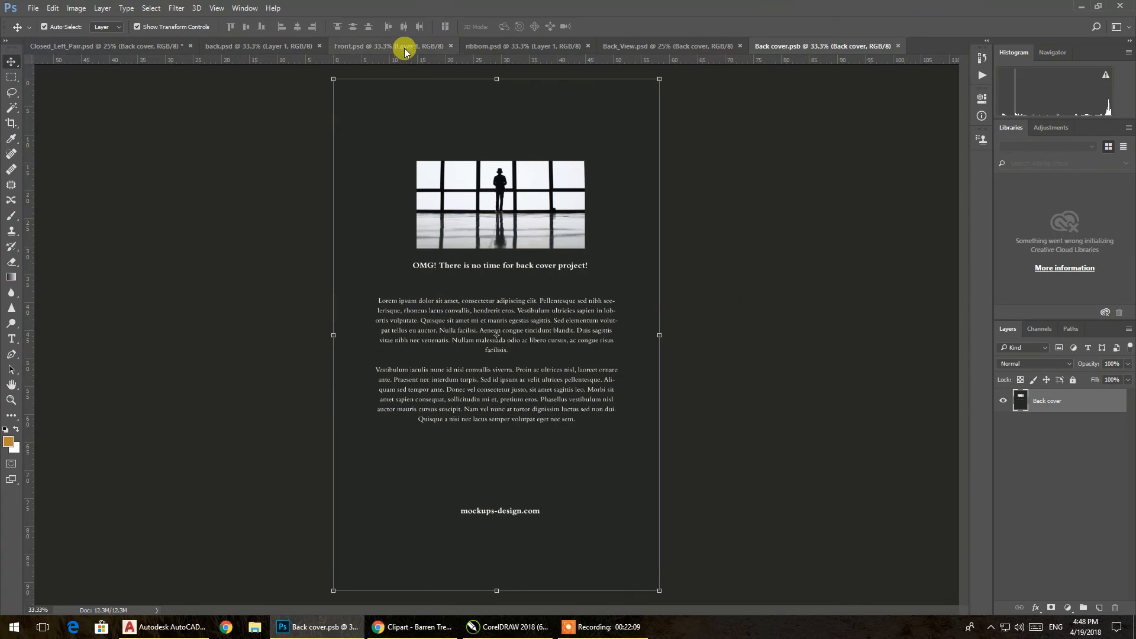
{"action": "left_click", "coordinate": [475, 46]}
{"action": "left_click", "coordinate": [787, 46]}
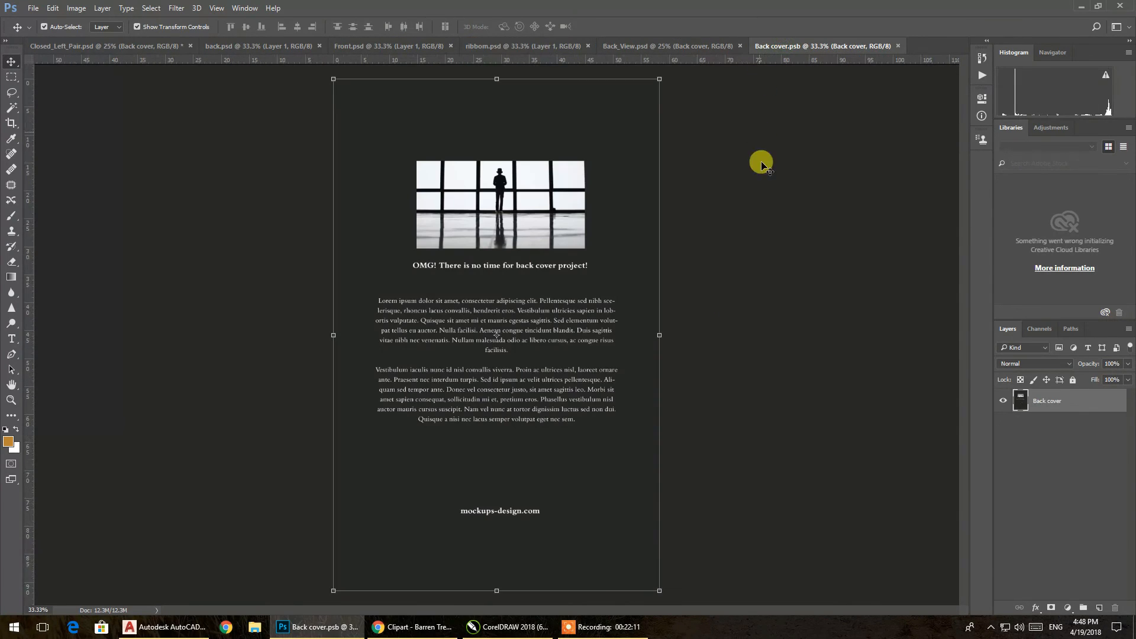
{"action": "key", "text": "ctrl+v"}
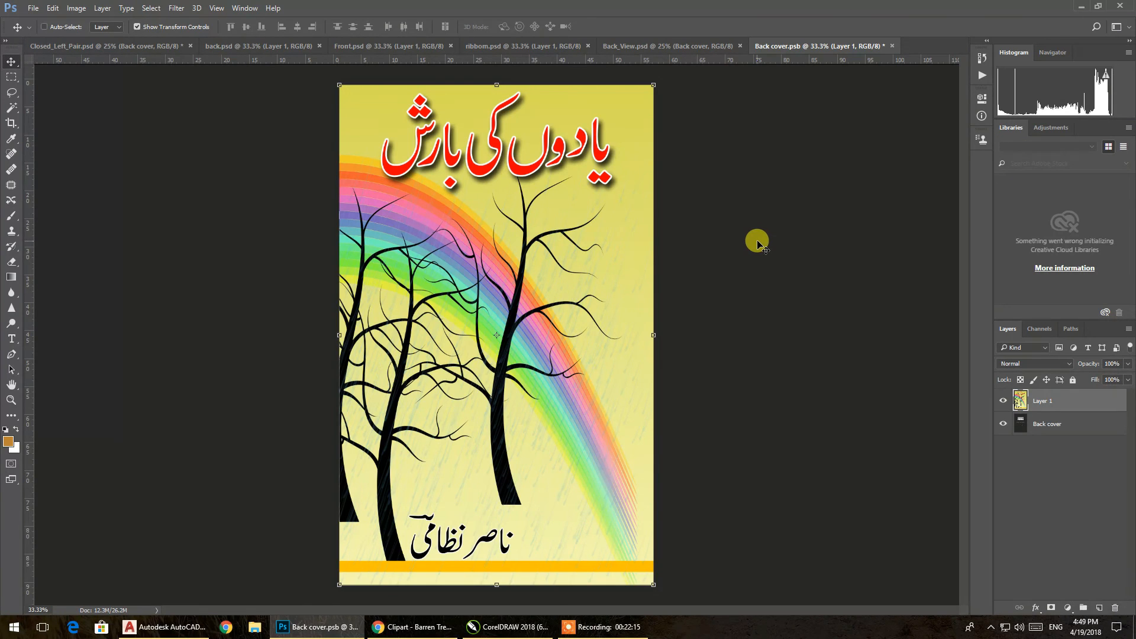
{"action": "key", "text": "ctrl+z"}
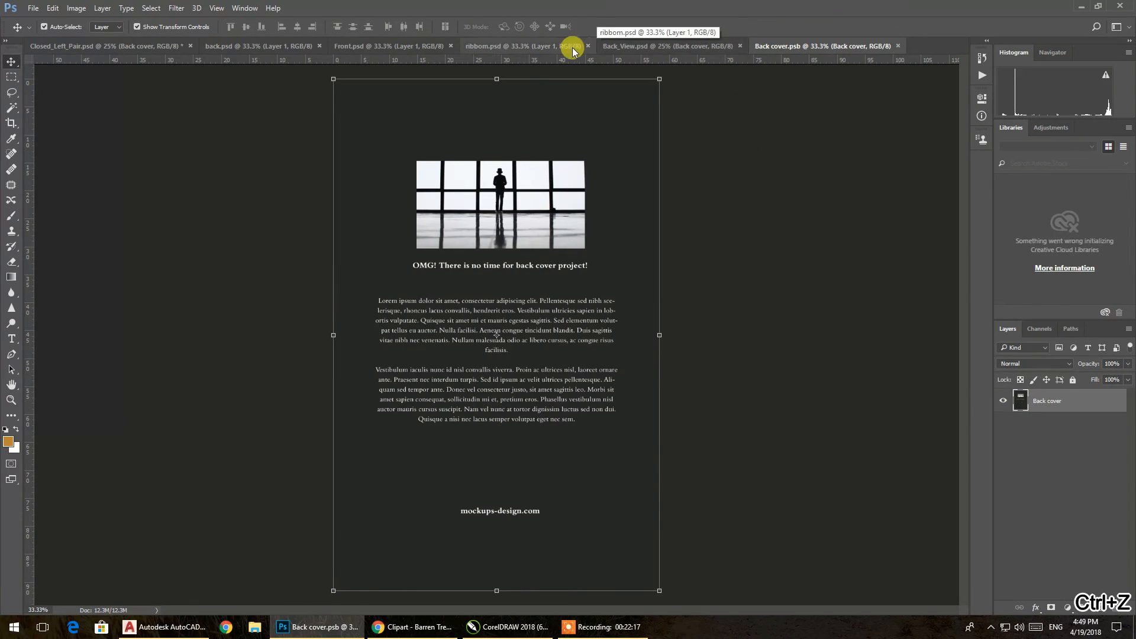
Step: Copy the entire back cover artwork from back.psd and paste it into Back cover.psb
{"action": "left_click", "coordinate": [413, 46]}
{"action": "left_click", "coordinate": [500, 46]}
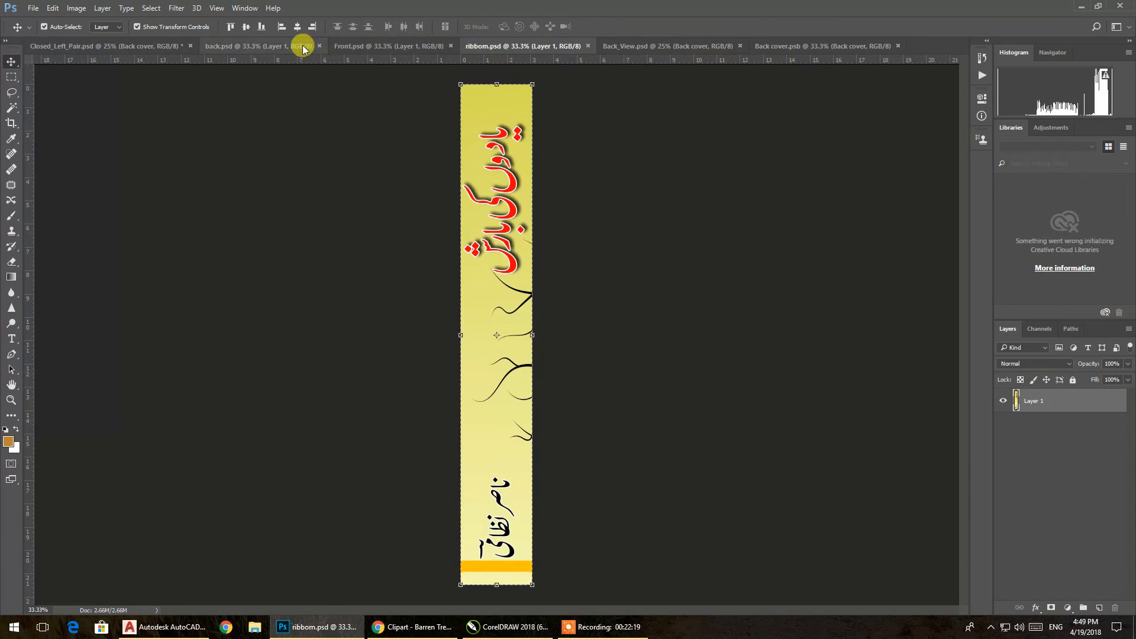
{"action": "left_click", "coordinate": [281, 46]}
{"action": "left_click", "coordinate": [52, 7]}
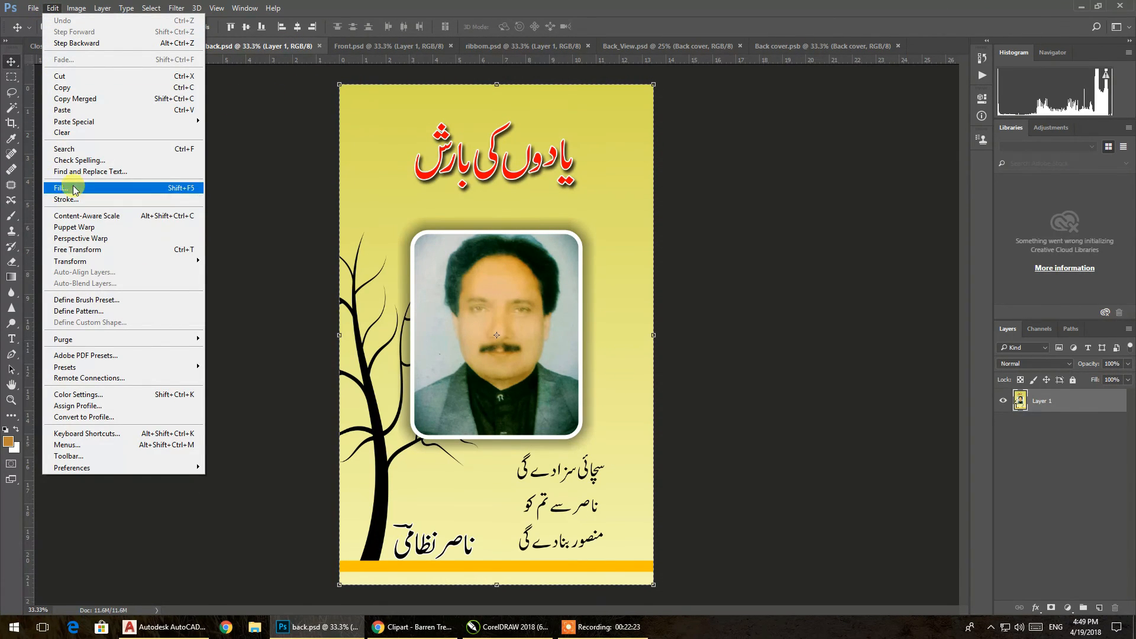
{"action": "left_click", "coordinate": [62, 88]}
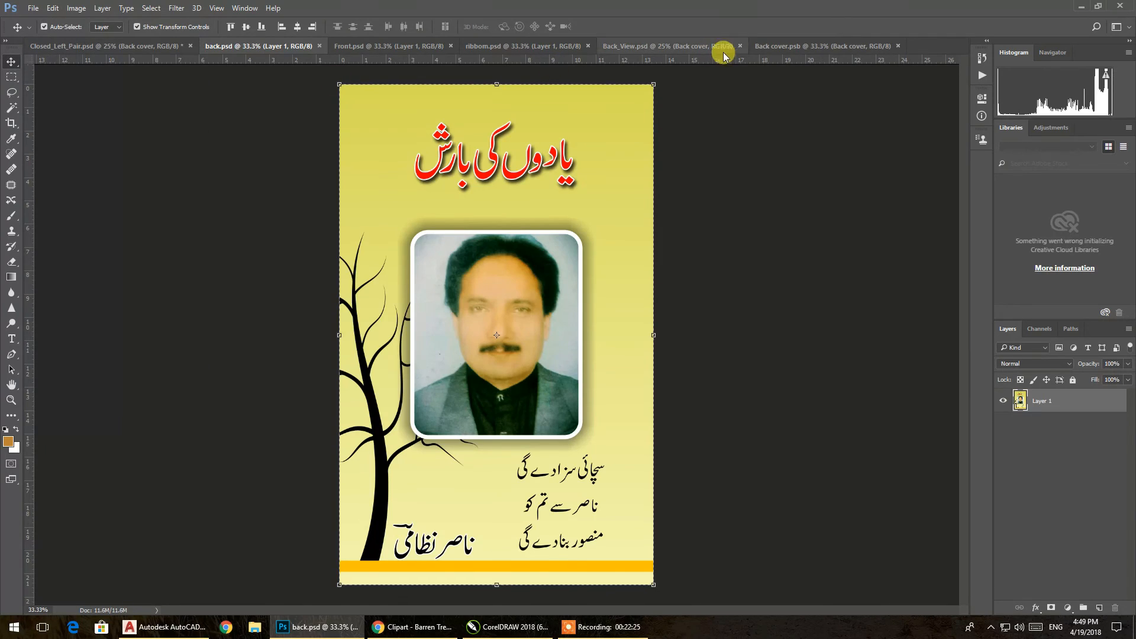
{"action": "left_click", "coordinate": [763, 45]}
{"action": "key", "text": "ctrl+v"}
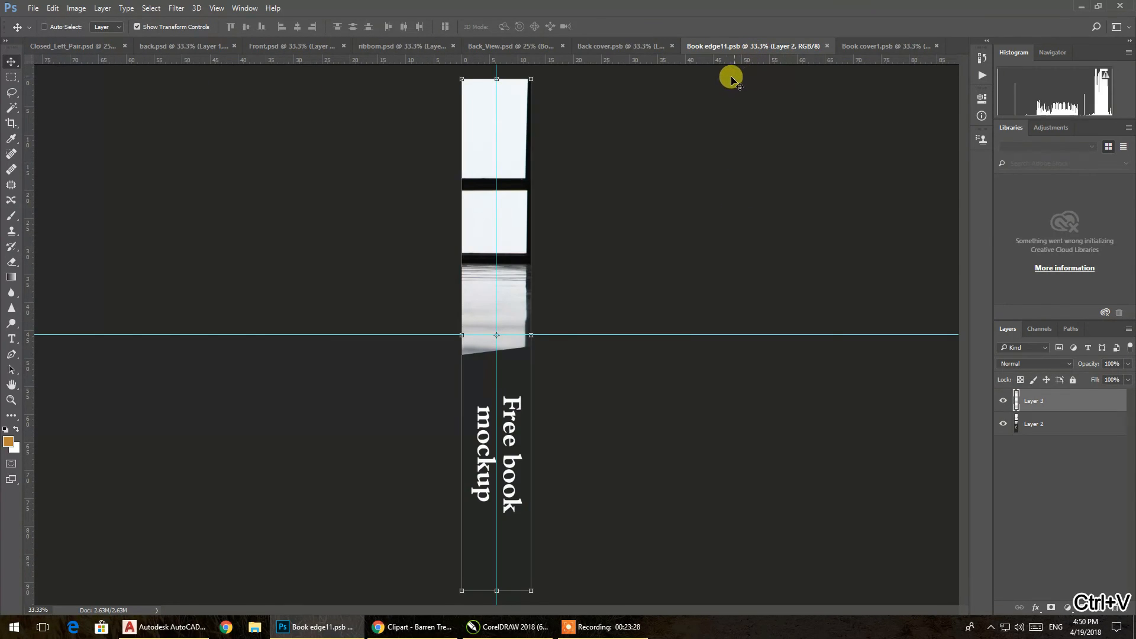
Step: Paste the spine artwork into Book edge11.psb, stretch it to cover the full canvas, apply the transformation and save
{"action": "key", "text": "ctrl+v"}
{"action": "left_click_drag", "start_coordinate": [506, 88], "coordinate": [505, 82]}
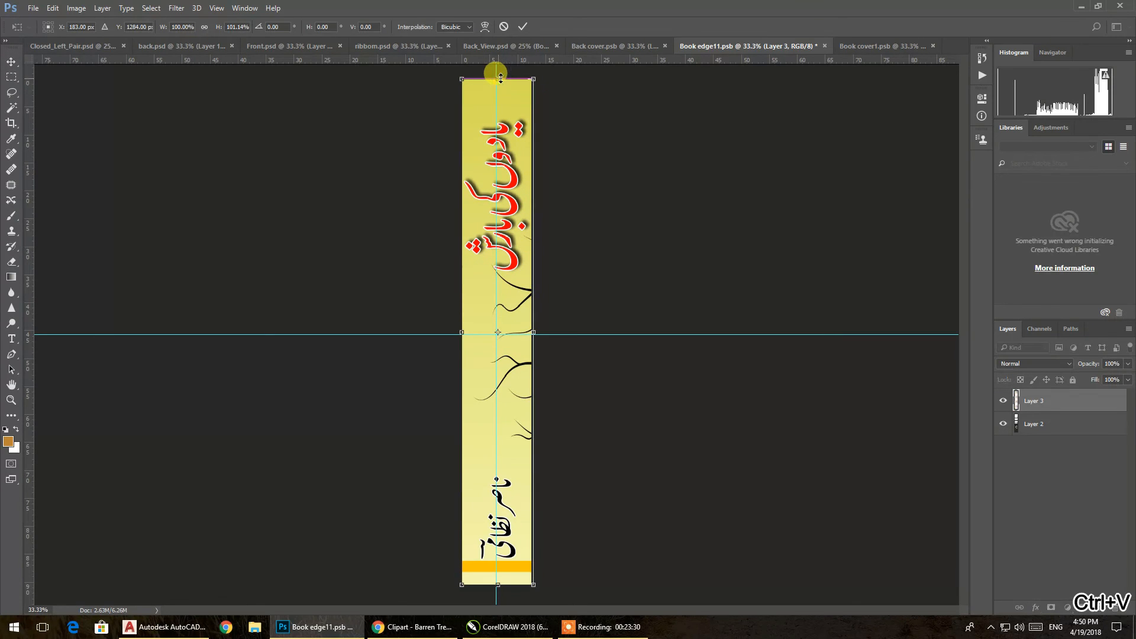
{"action": "left_click_drag", "start_coordinate": [536, 335], "coordinate": [532, 333]}
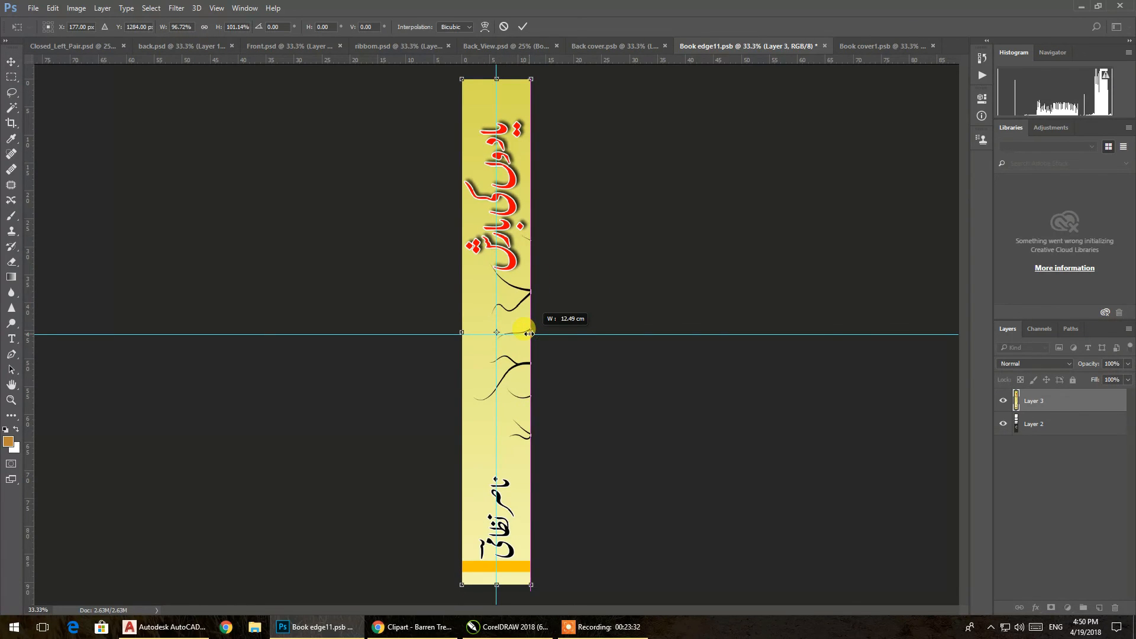
{"action": "left_click_drag", "start_coordinate": [497, 586], "coordinate": [498, 591]}
{"action": "key", "text": "ctrl+s"}
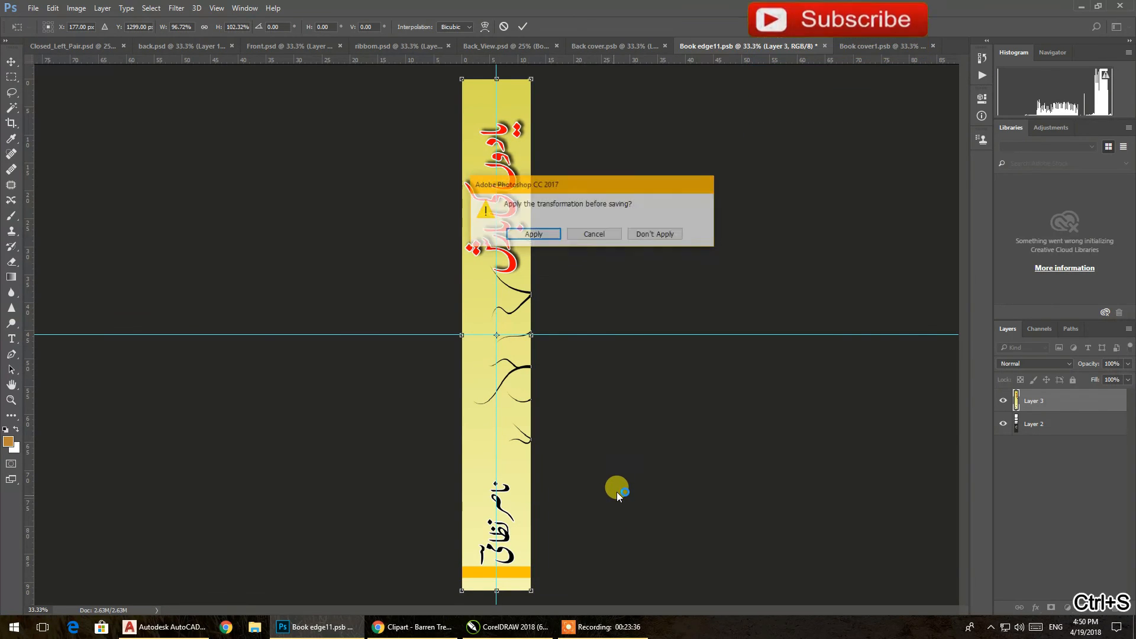
{"action": "left_click", "coordinate": [533, 230]}
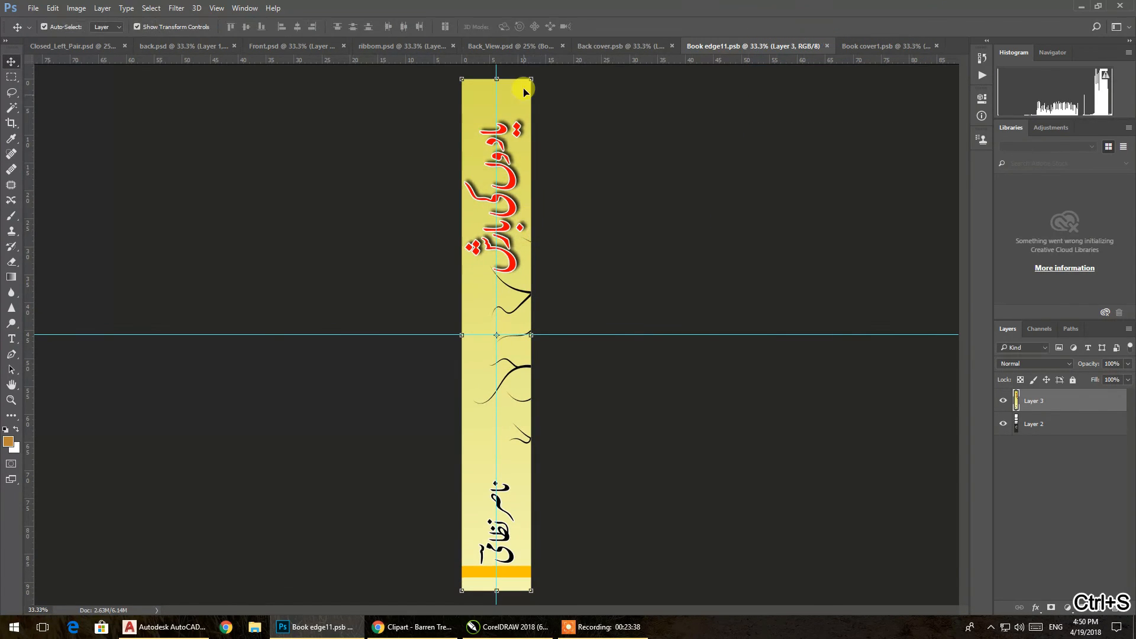
Step: Close Back cover.psb without saving its changes, and also close Book edge11.psb and Book cover1.psb
{"action": "left_click", "coordinate": [522, 46]}
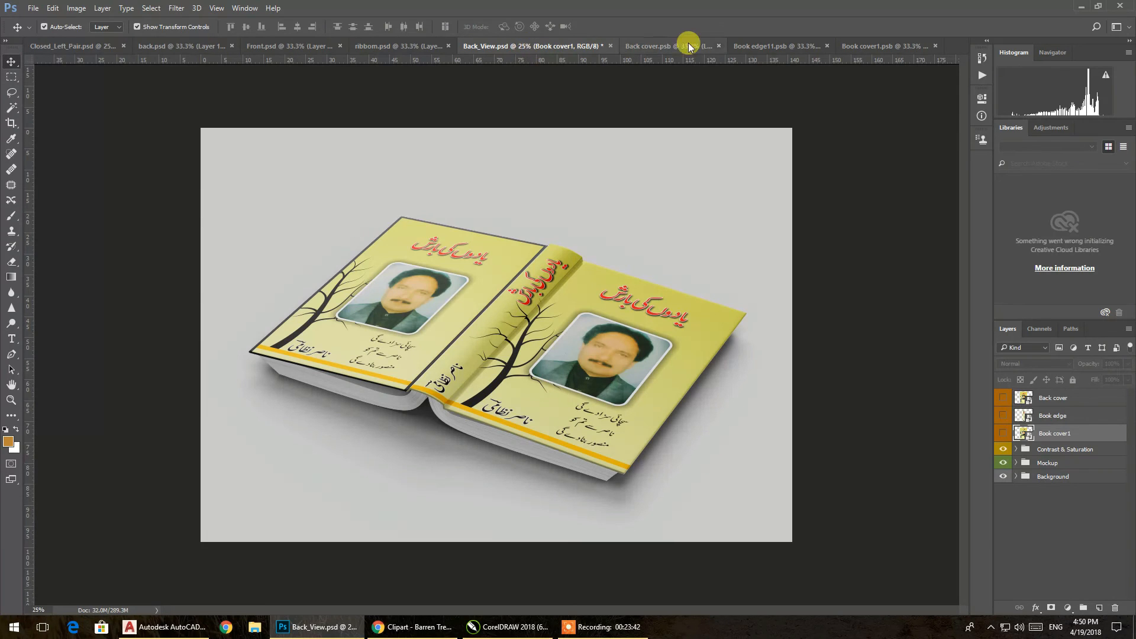
{"action": "left_click", "coordinate": [373, 46]}
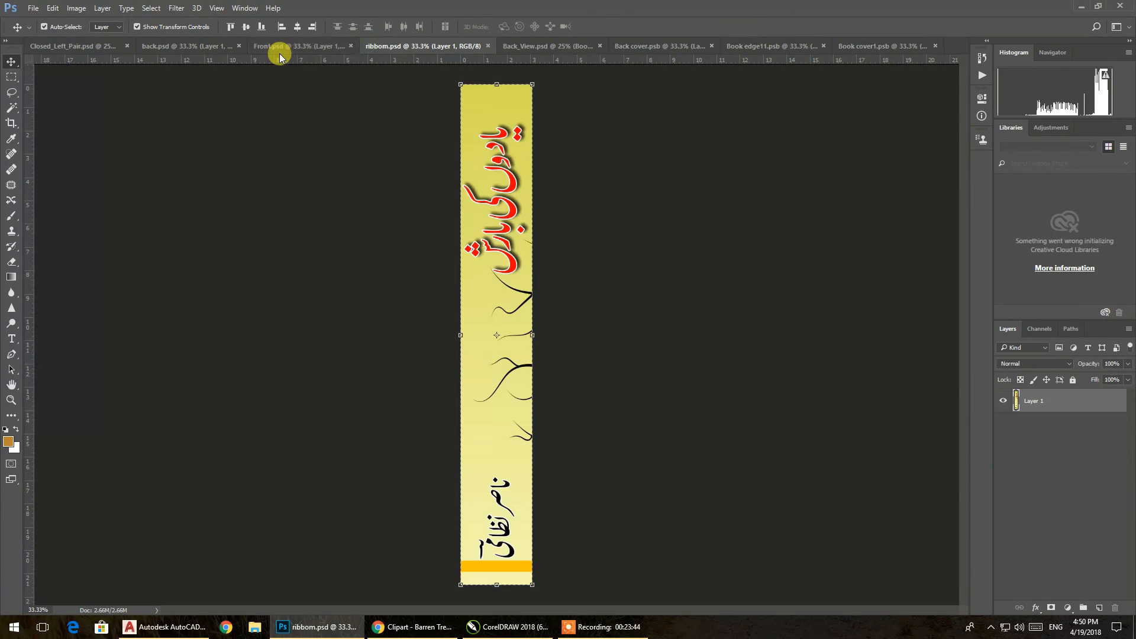
{"action": "left_click", "coordinate": [158, 46]}
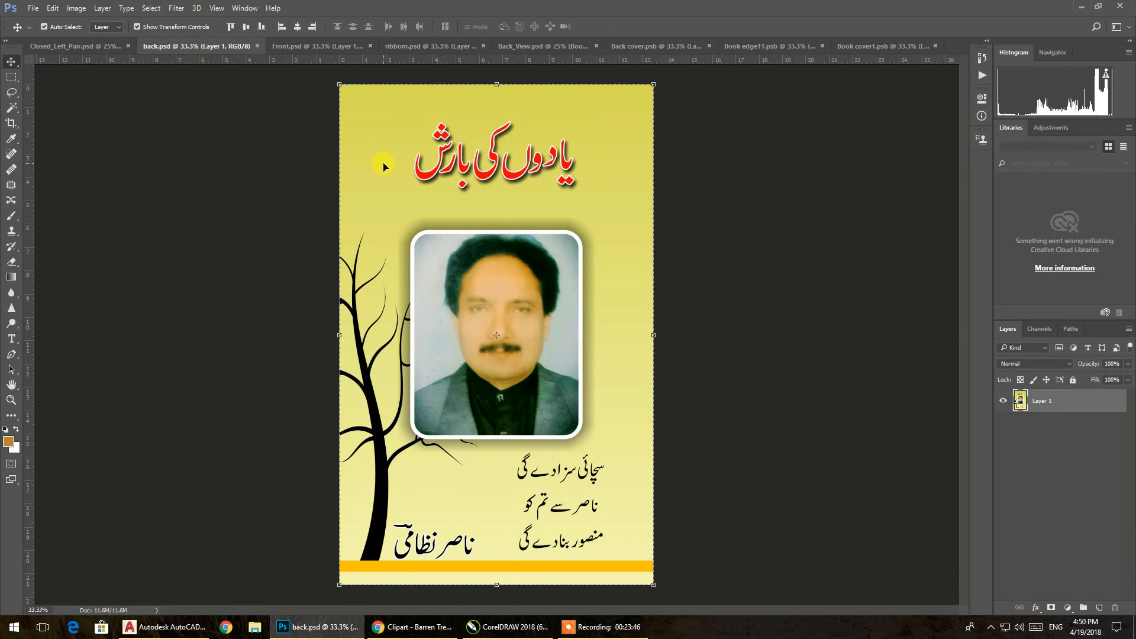
{"action": "left_click", "coordinate": [882, 47]}
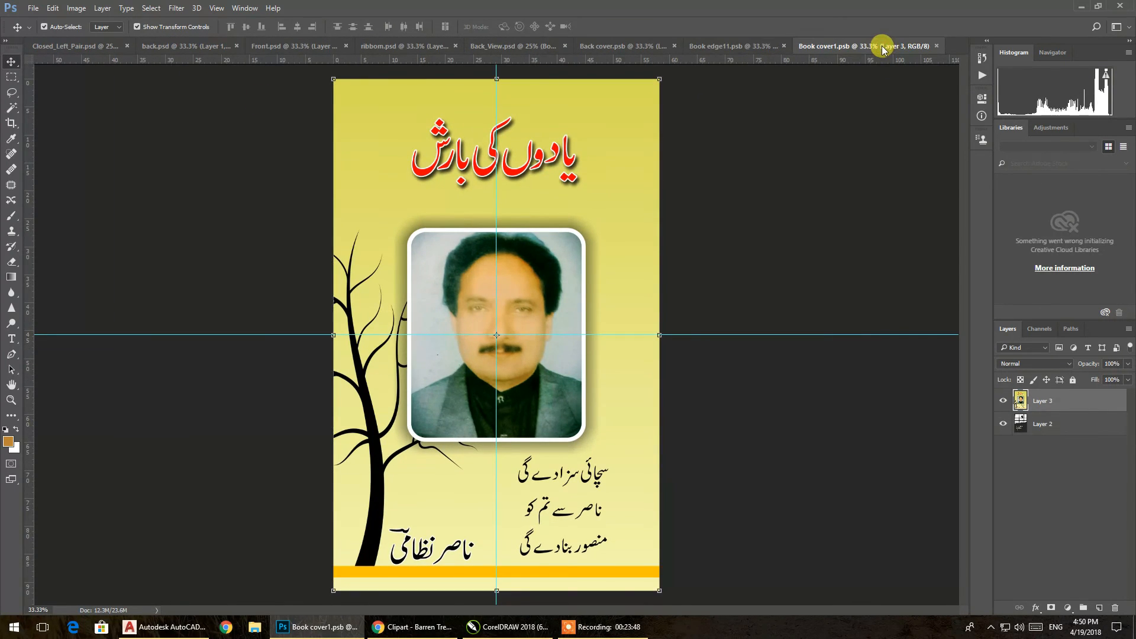
{"action": "left_click", "coordinate": [761, 45]}
{"action": "left_click", "coordinate": [656, 46]}
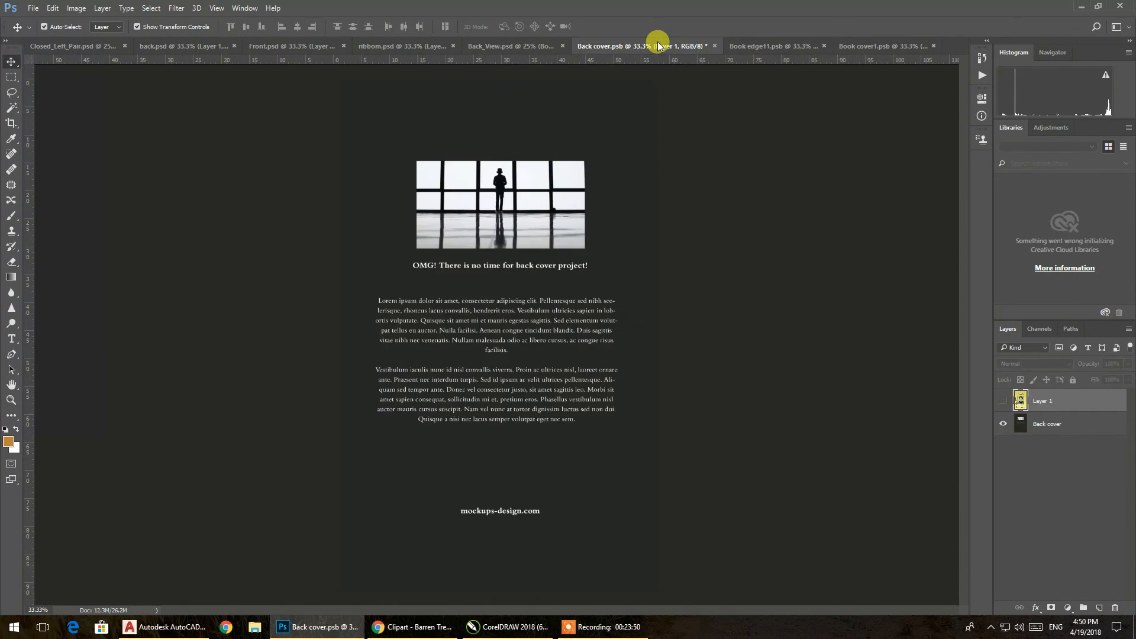
{"action": "left_click", "coordinate": [714, 46]}
{"action": "left_click", "coordinate": [579, 233]}
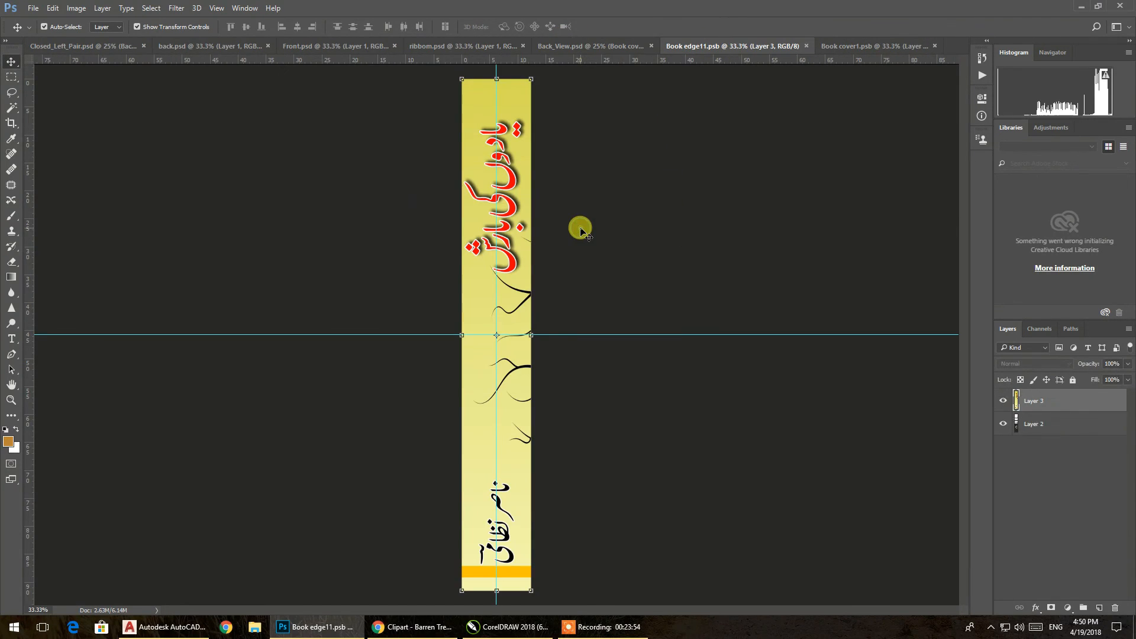
{"action": "left_click", "coordinate": [592, 46]}
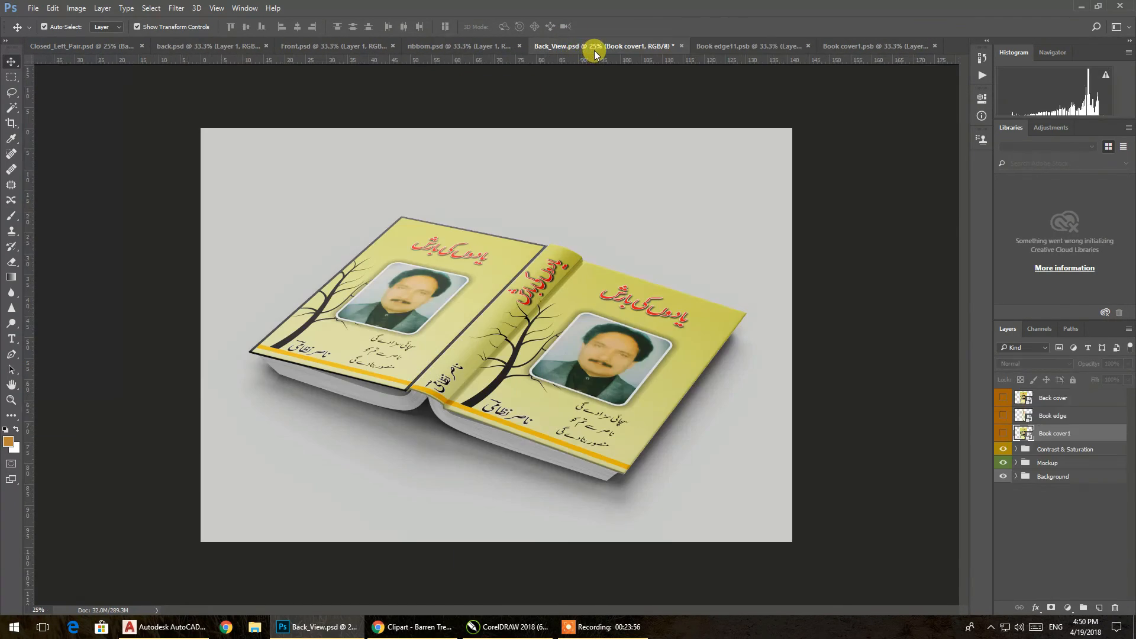
{"action": "left_click", "coordinate": [719, 46]}
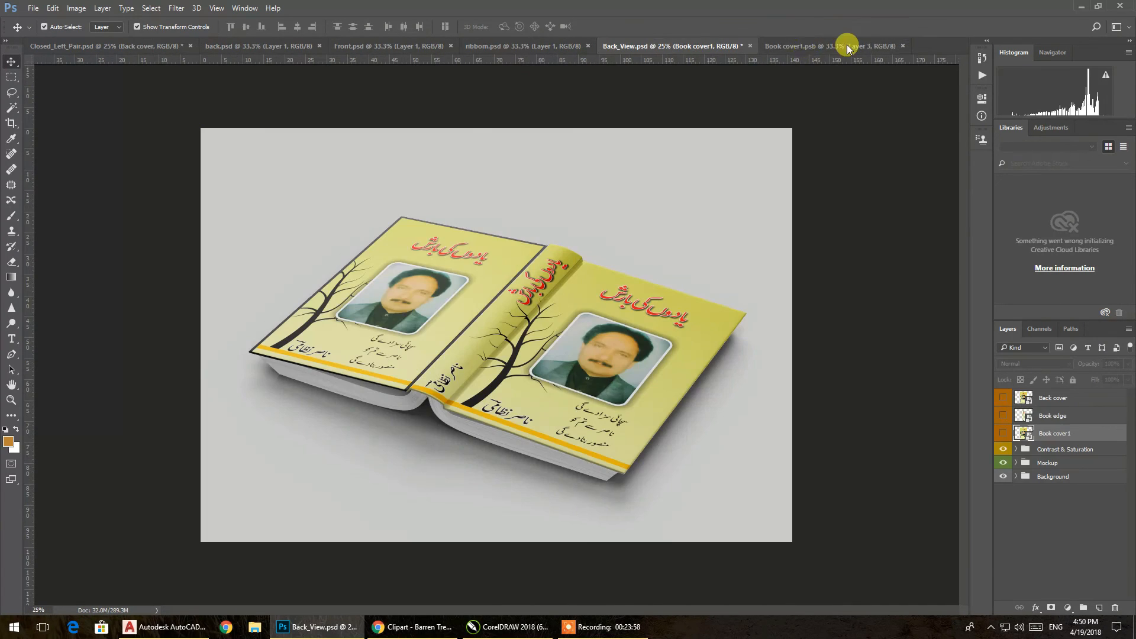
{"action": "left_click", "coordinate": [846, 45]}
Step: In Back cover.psb, replace the hidden Layer 1 artwork with the pasted front cover stretched over the full canvas, and save to update Back_View.psd
{"action": "left_click", "coordinate": [1003, 401]}
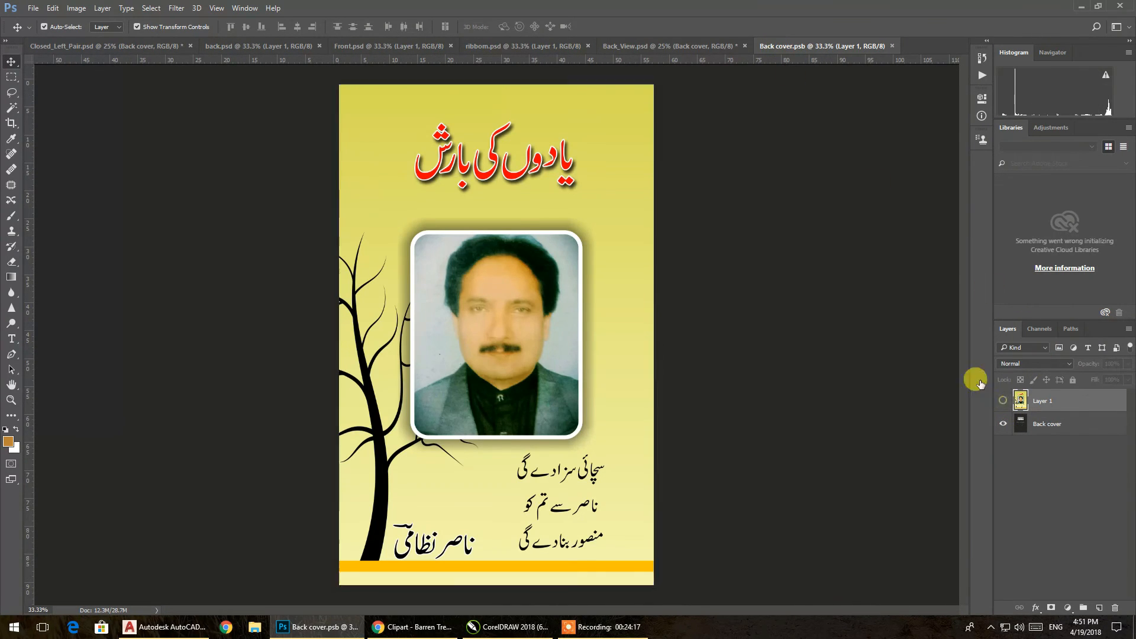
{"action": "key", "text": "ctrl+v"}
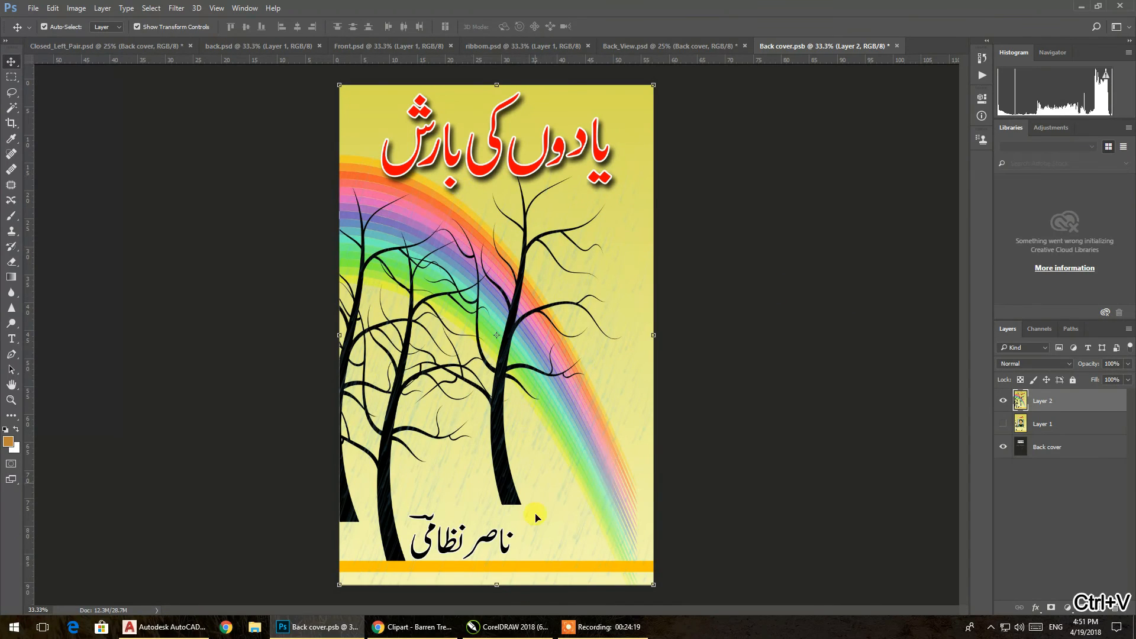
{"action": "left_click_drag", "start_coordinate": [497, 584], "coordinate": [496, 591]}
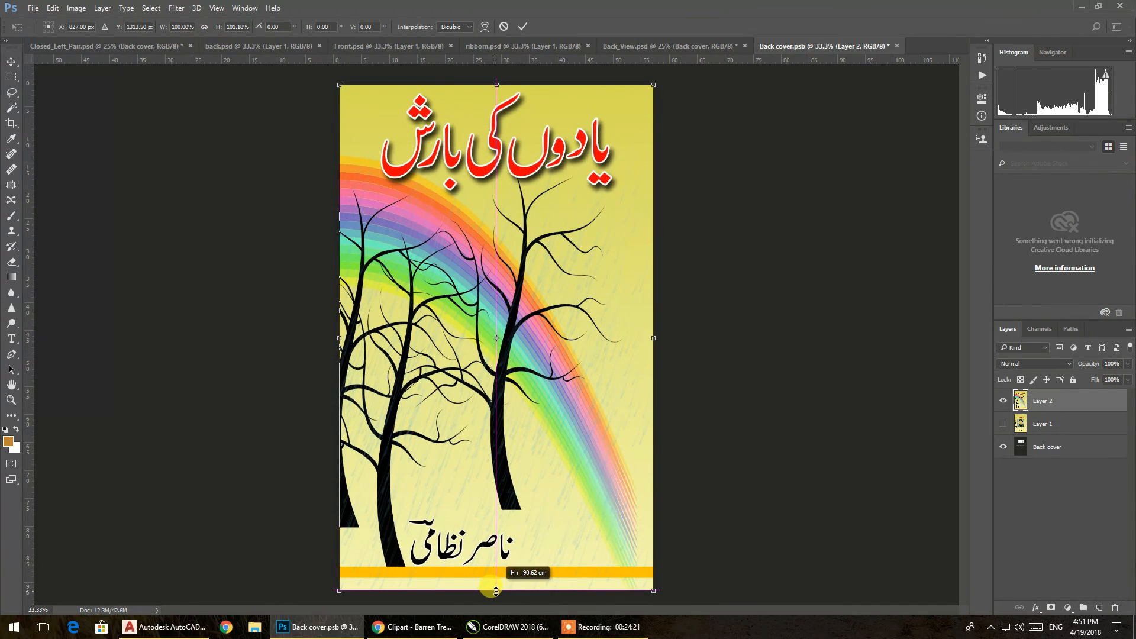
{"action": "left_click_drag", "start_coordinate": [653, 339], "coordinate": [660, 338]}
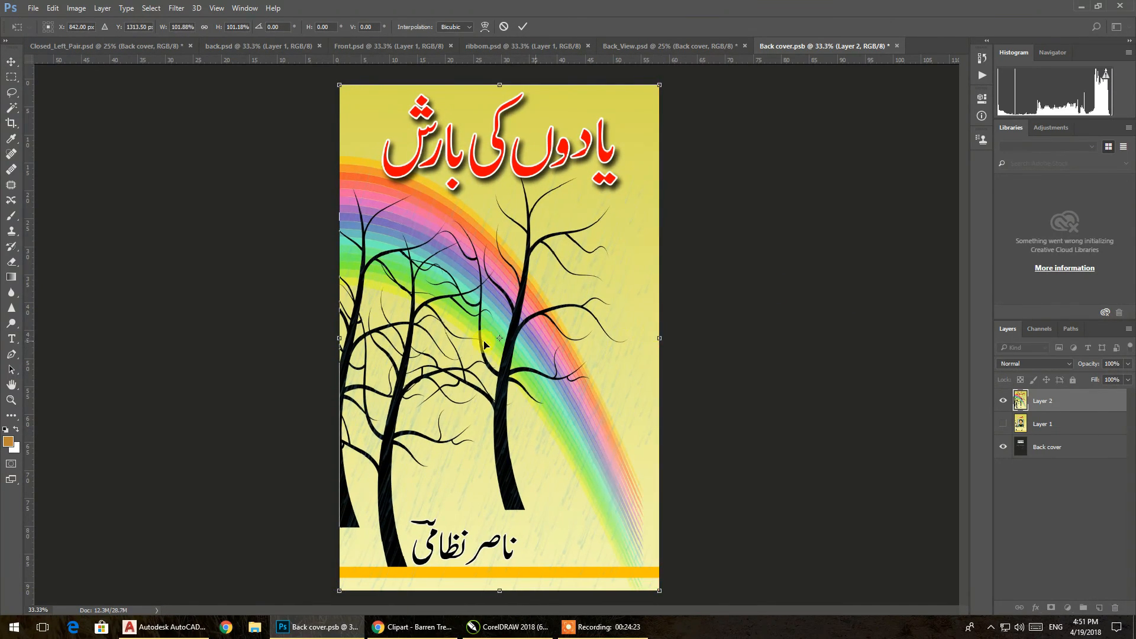
{"action": "mouse_move", "coordinate": [338, 337]}
{"action": "left_mouse_down"}
{"action": "mouse_move", "coordinate": [307, 335]}
{"action": "mouse_move", "coordinate": [334, 336]}
{"action": "left_mouse_up"}
{"action": "left_click_drag", "start_coordinate": [494, 88], "coordinate": [495, 83]}
{"action": "left_click", "coordinate": [523, 26]}
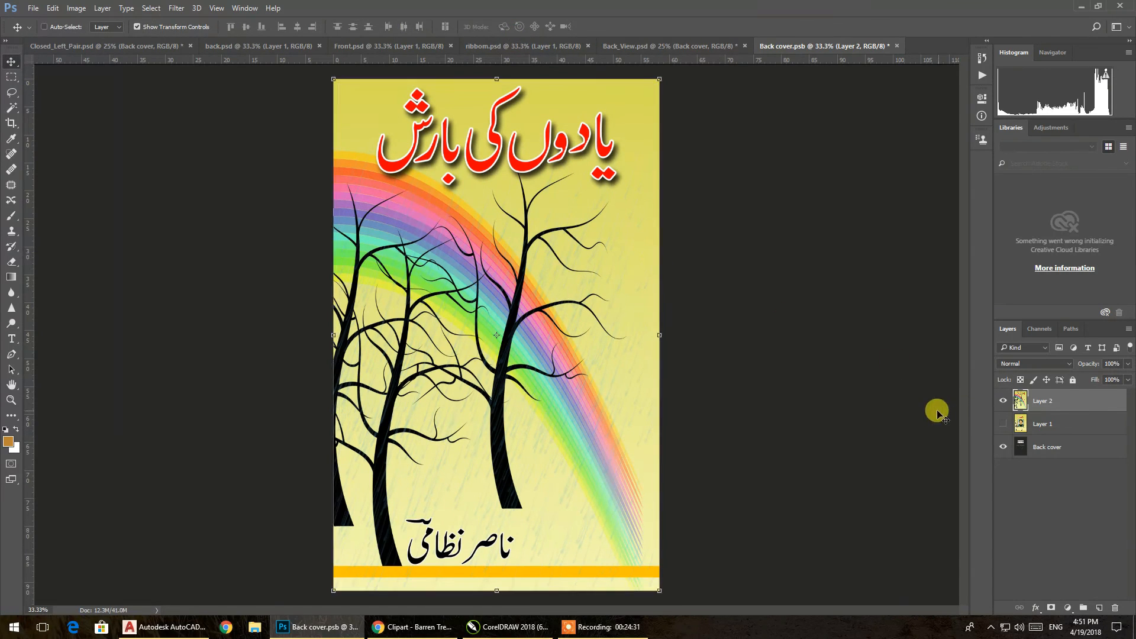
{"action": "key", "text": "ctrl+s"}
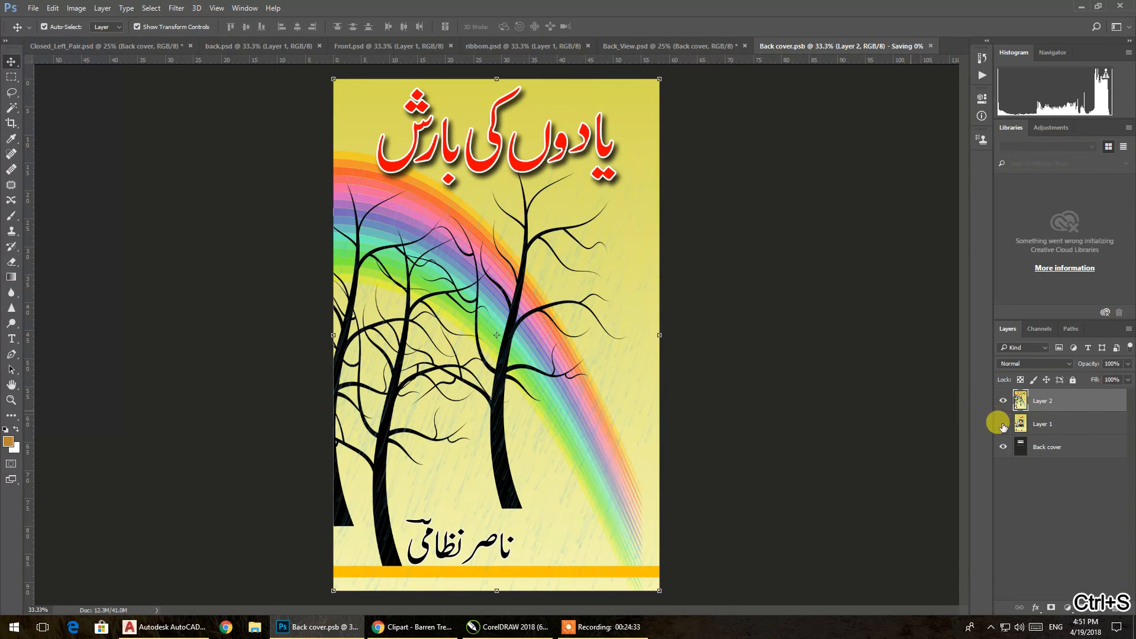
{"action": "left_click", "coordinate": [521, 46]}
{"action": "left_click", "coordinate": [614, 47]}
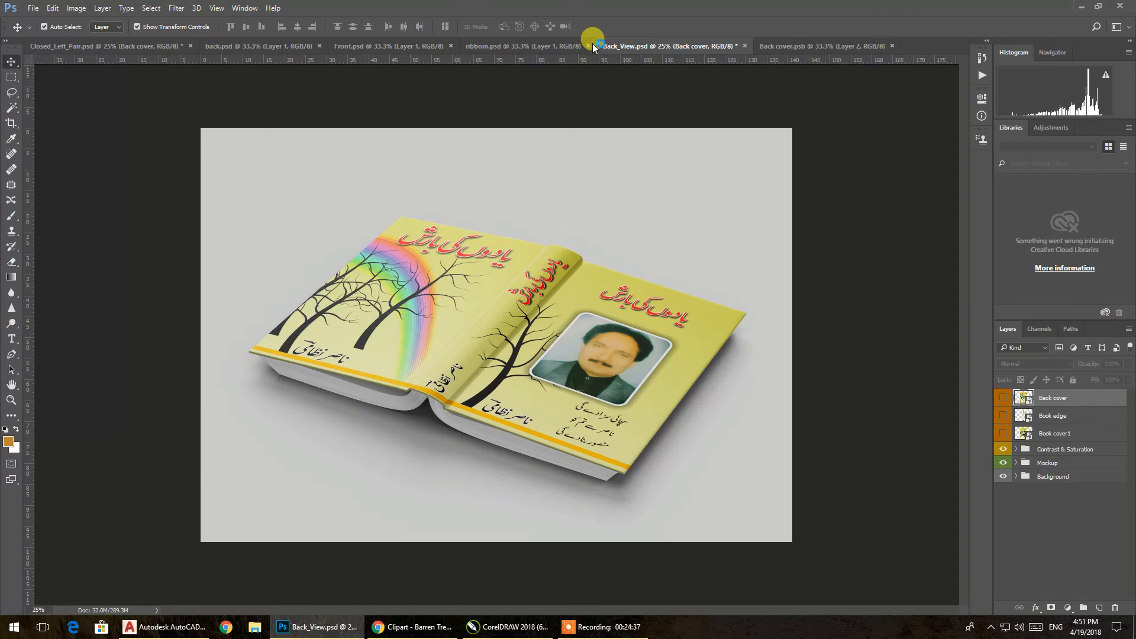
Step: Close ribbom.psd, Back cover.psb, Front.psd and back.psd, keeping only the Closed_Left_Pair.psd and Back_View.psd mockups open
{"action": "left_click", "coordinate": [564, 47]}
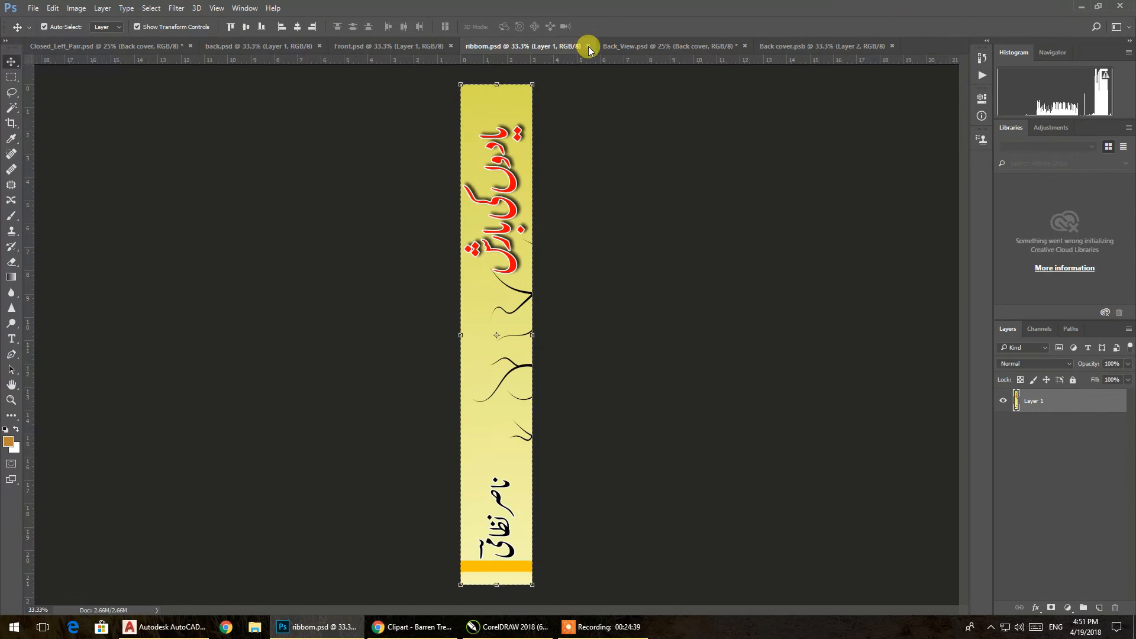
{"action": "left_click", "coordinate": [588, 46]}
{"action": "left_click", "coordinate": [727, 48]}
{"action": "left_click", "coordinate": [756, 46]}
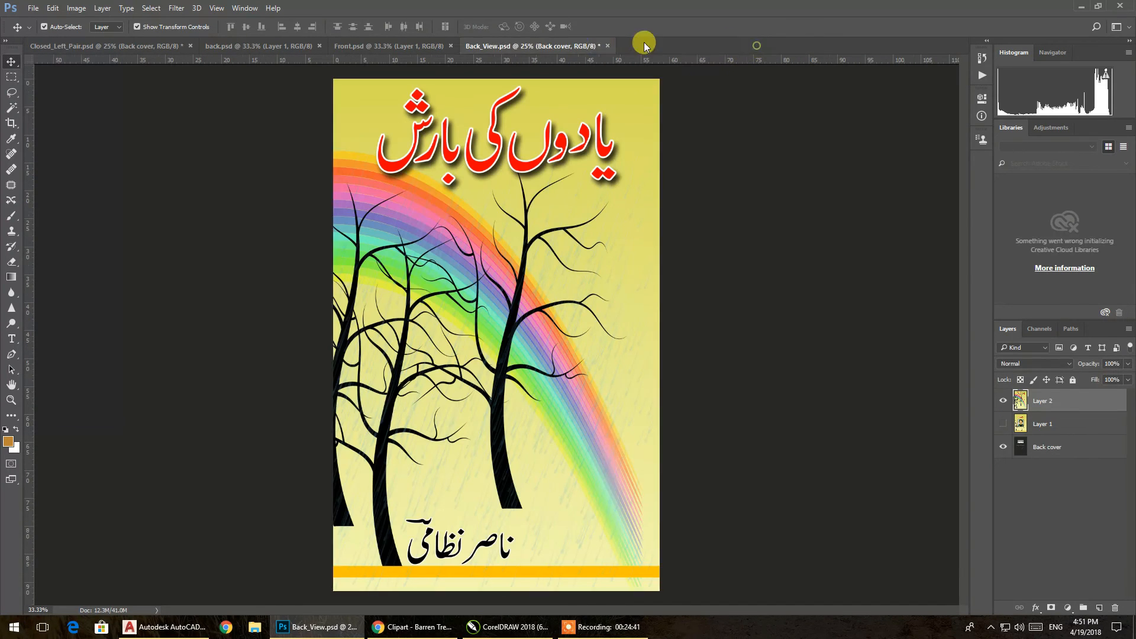
{"action": "left_click", "coordinate": [398, 47]}
{"action": "left_click", "coordinate": [450, 46]}
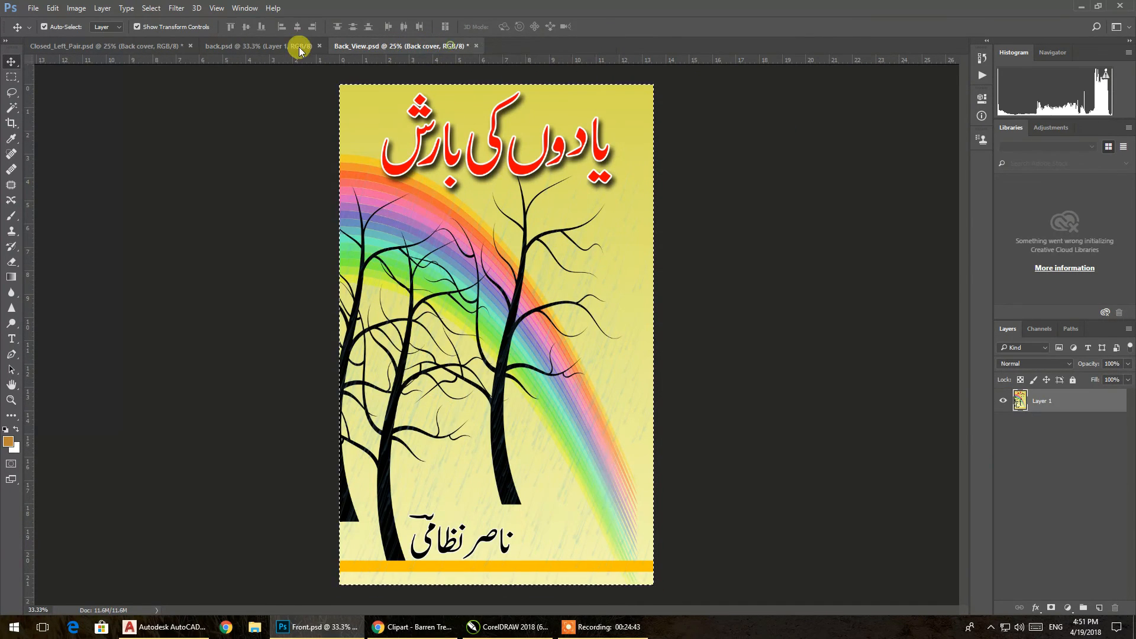
{"action": "left_click", "coordinate": [278, 47]}
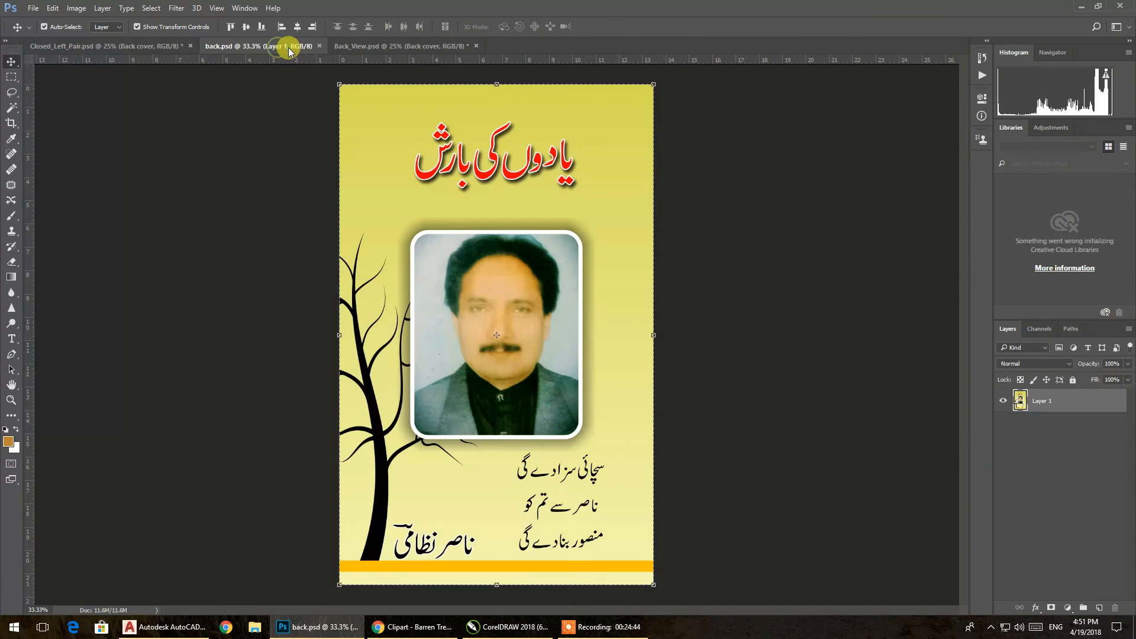
{"action": "left_click", "coordinate": [320, 46]}
{"action": "left_click", "coordinate": [142, 49]}
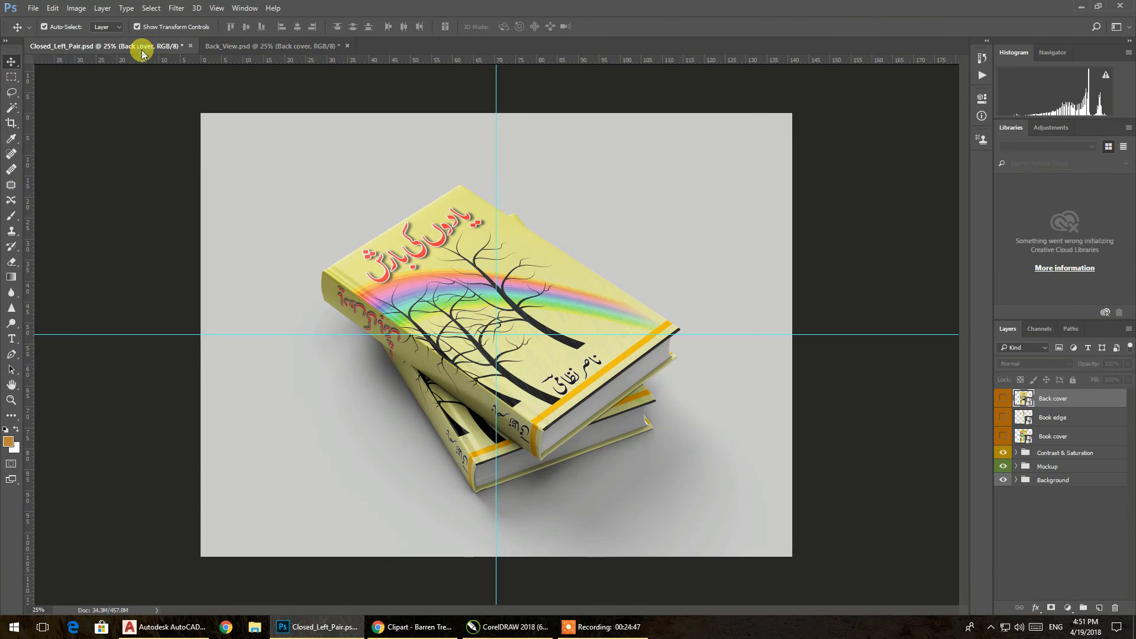
{"action": "left_click", "coordinate": [215, 47]}
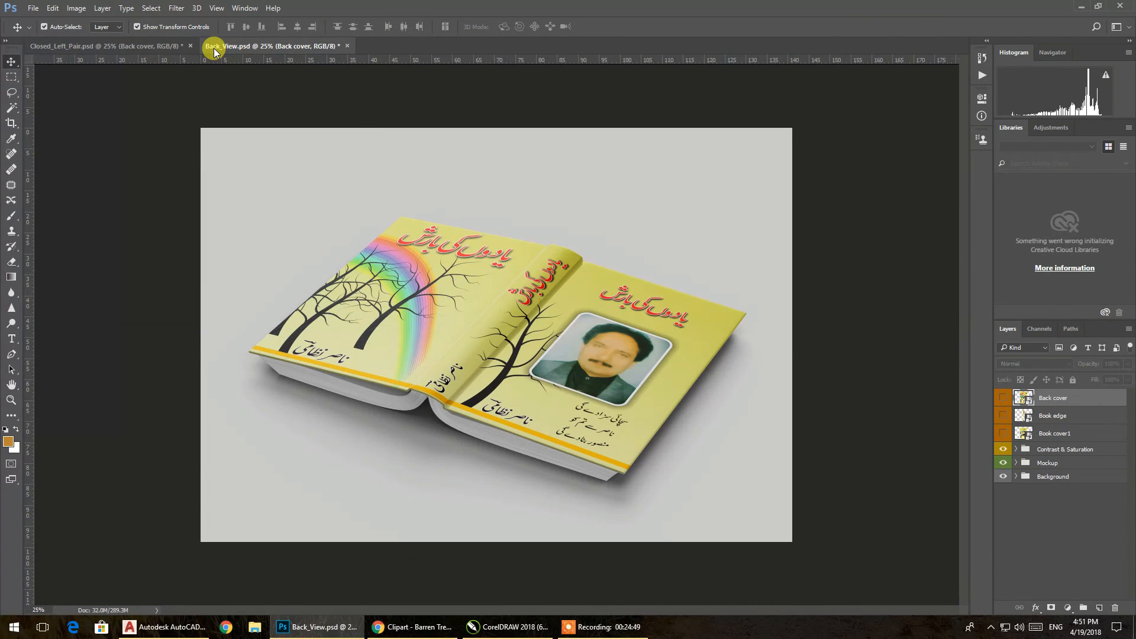